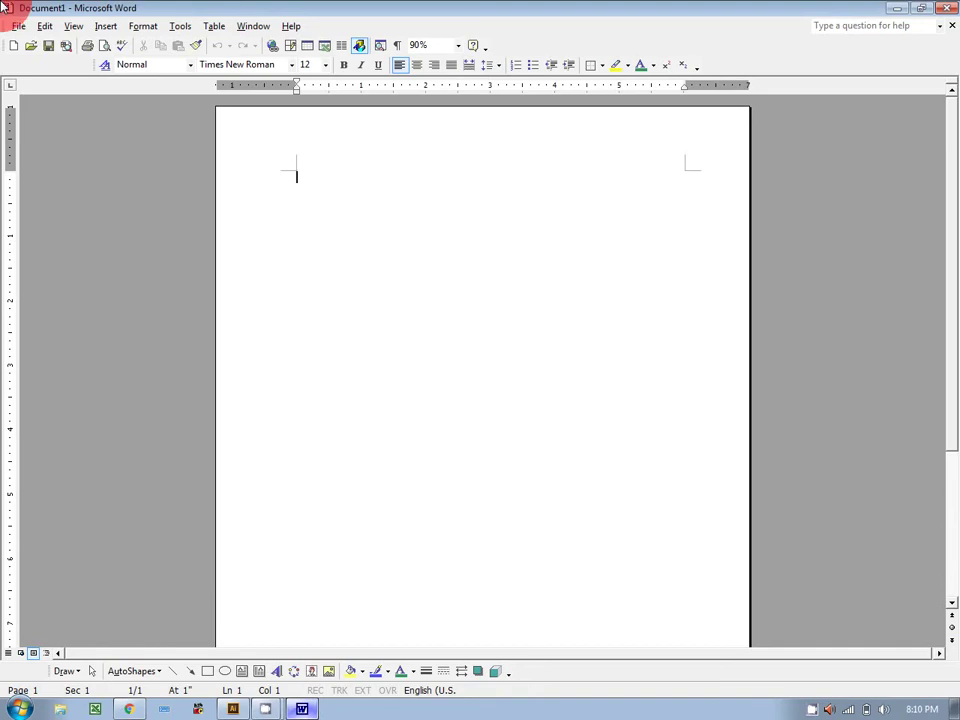
{"action": "left_click", "coordinate": [140, 28]}
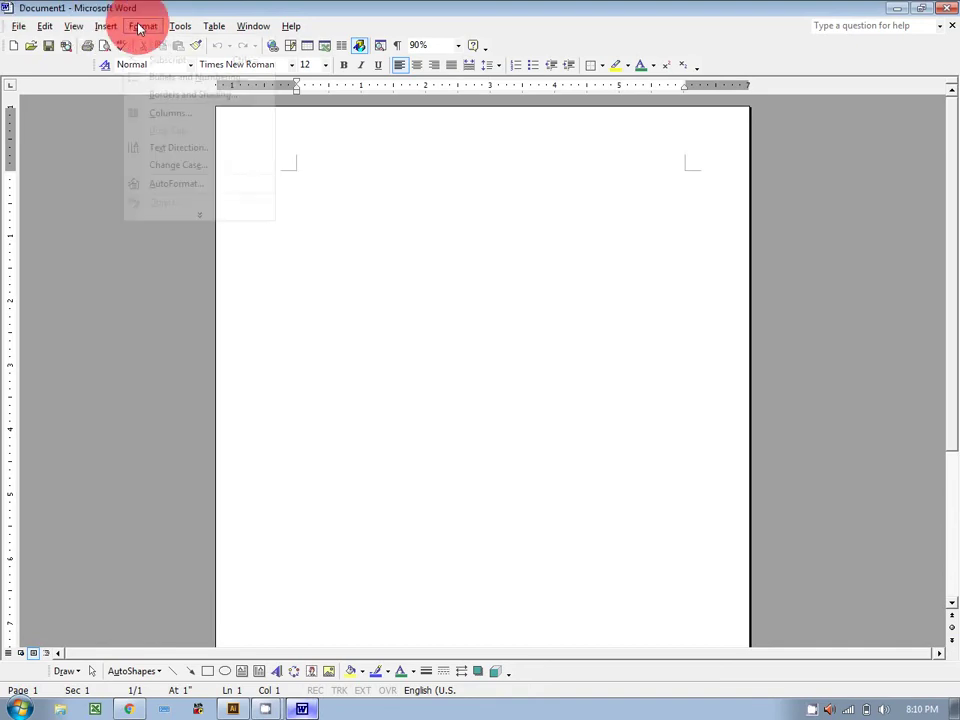
{"action": "left_click", "coordinate": [202, 216]}
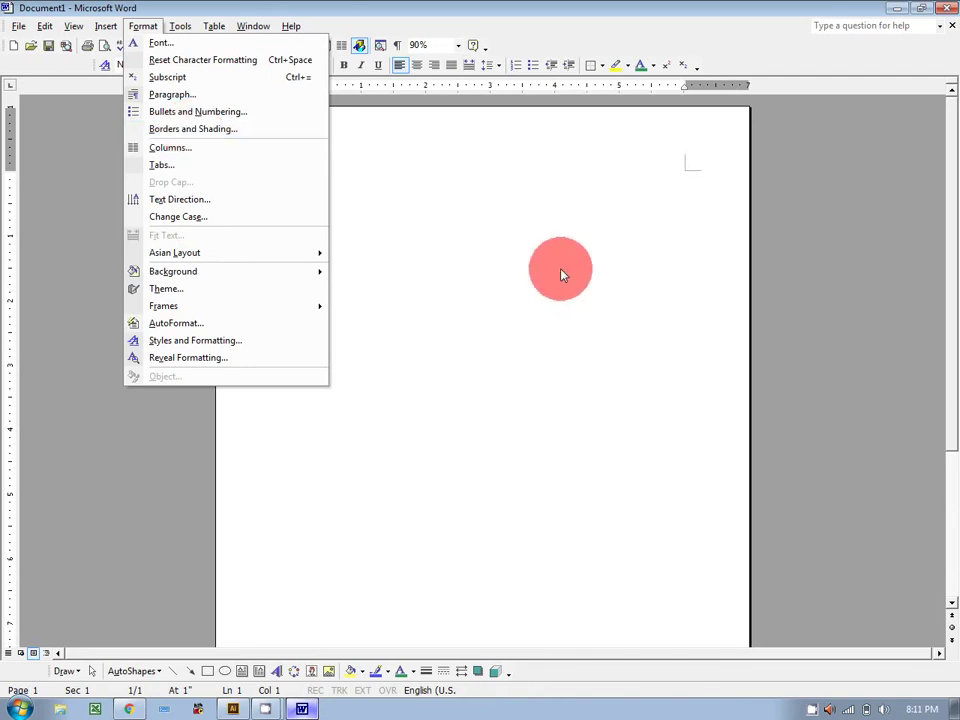
{"action": "left_click", "coordinate": [420, 208]}
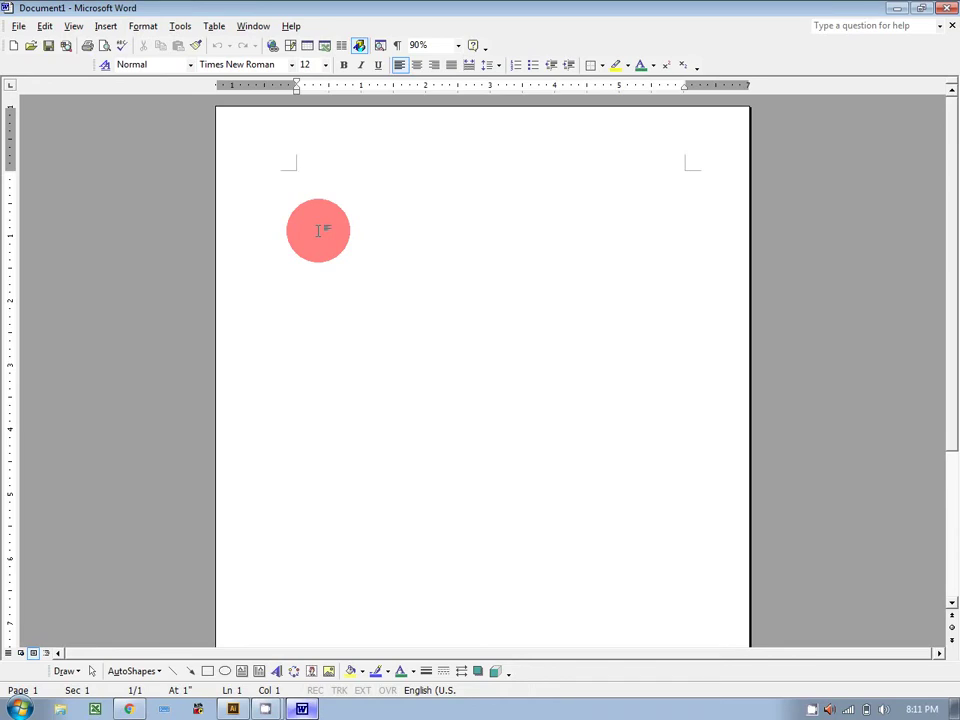
Step: Open the Borders and Shading settings and review the paragraph border, page border and shading options
{"action": "left_click", "coordinate": [142, 27]}
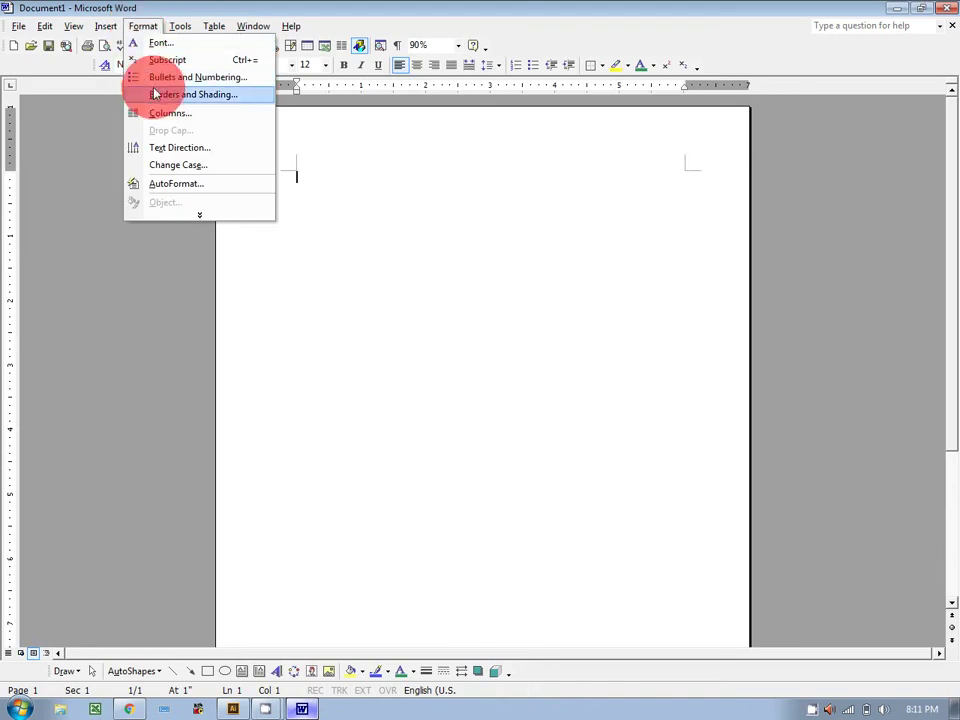
{"action": "left_click", "coordinate": [156, 98]}
{"action": "mouse_move", "coordinate": [280, 12]}
{"action": "left_mouse_down"}
{"action": "mouse_move", "coordinate": [447, 253]}
{"action": "mouse_move", "coordinate": [457, 246]}
{"action": "left_mouse_up"}
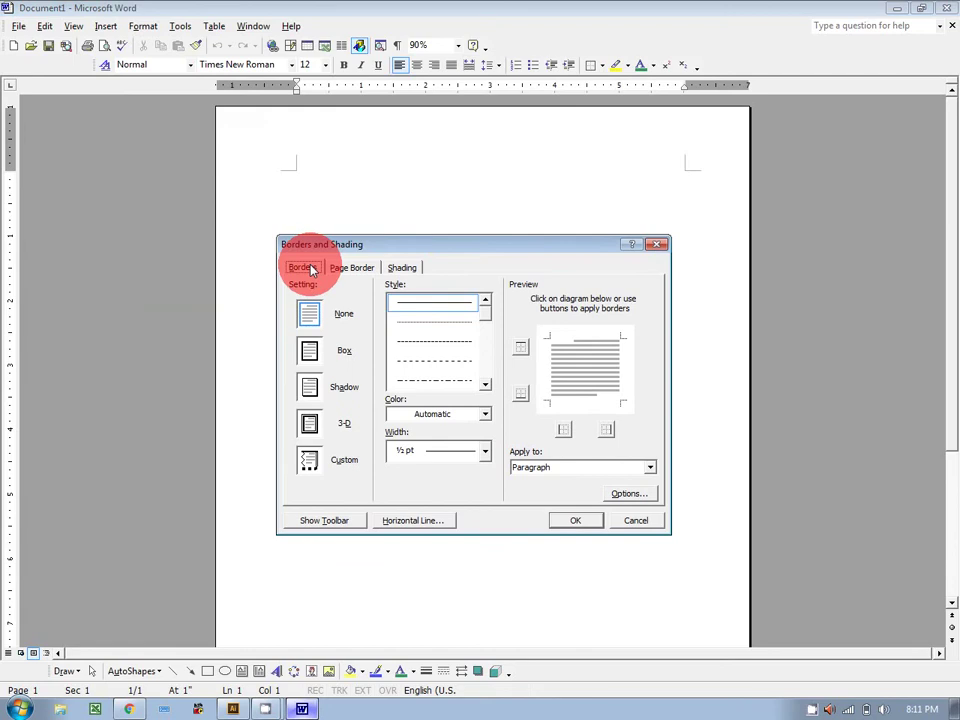
{"action": "left_click", "coordinate": [349, 268]}
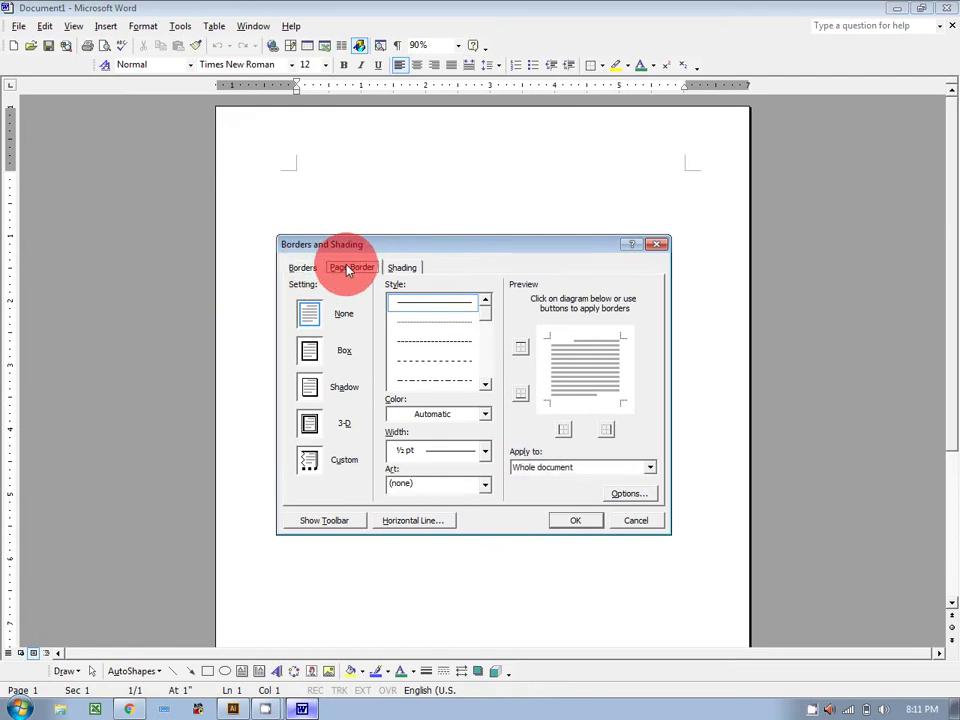
{"action": "left_click", "coordinate": [405, 270]}
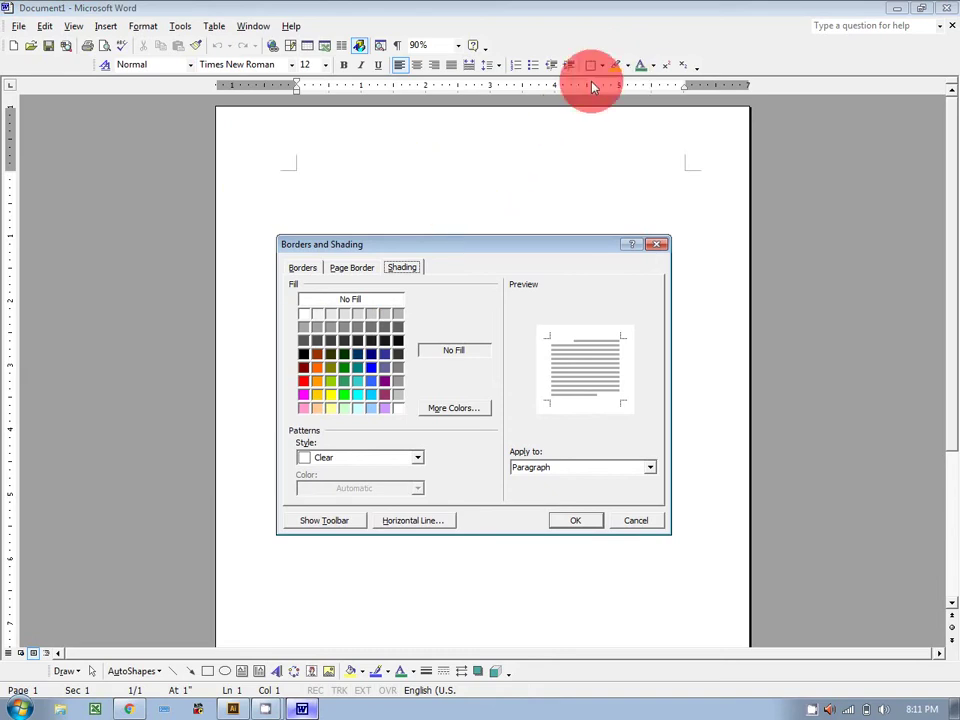
Step: Choose the diagonally striped line style for a box page border and colour it red
{"action": "left_click", "coordinate": [350, 269]}
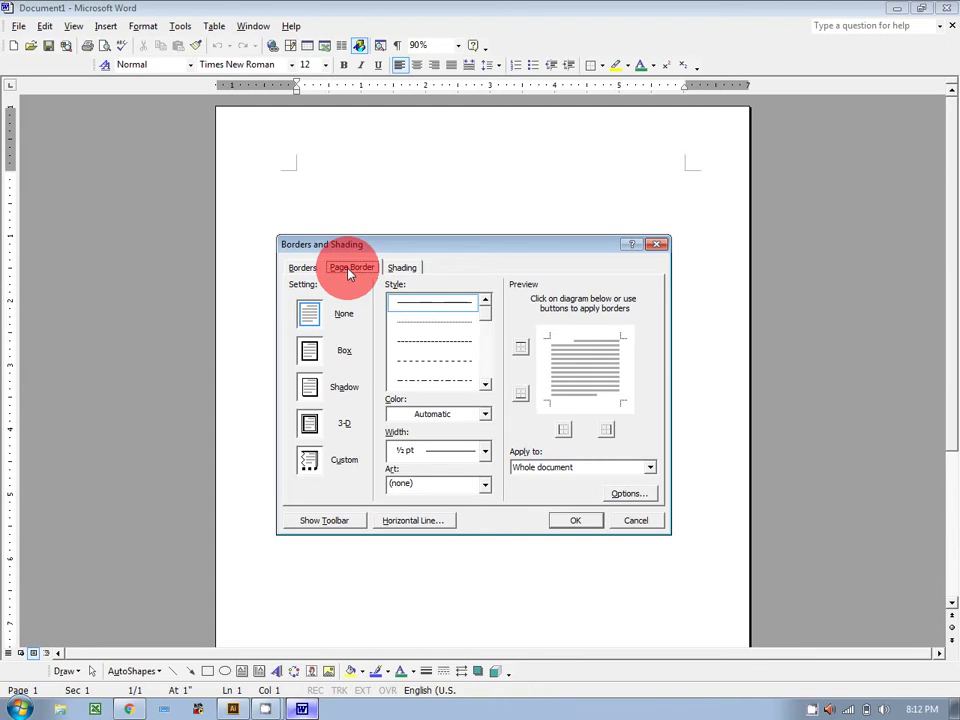
{"action": "left_click", "coordinate": [485, 385]}
{"action": "left_click_drag", "start_coordinate": [487, 392], "coordinate": [487, 392]}
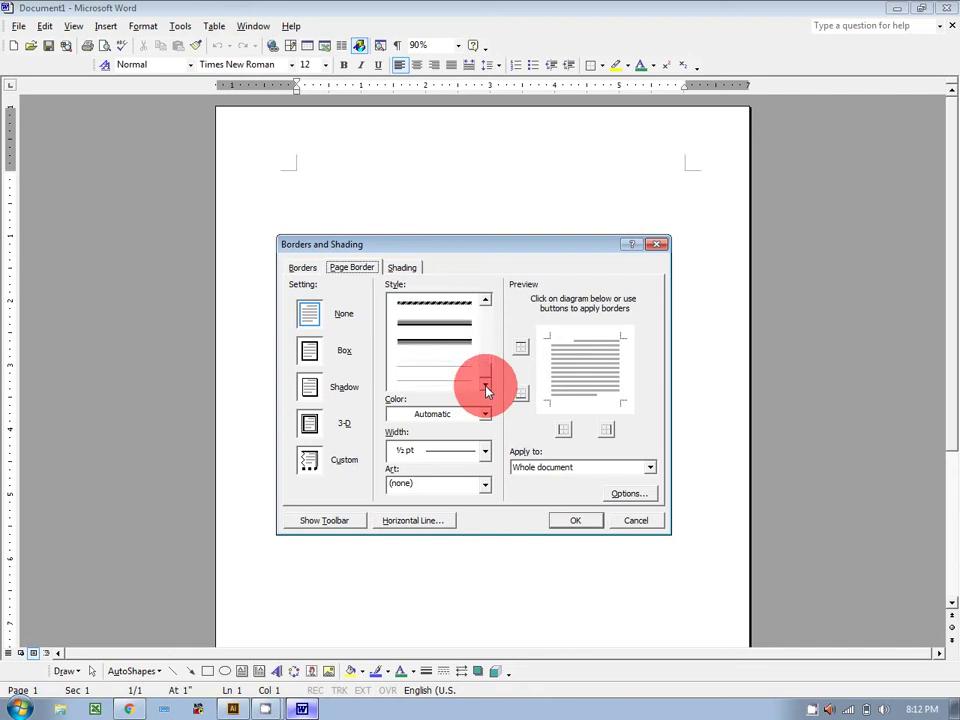
{"action": "left_click", "coordinate": [467, 304]}
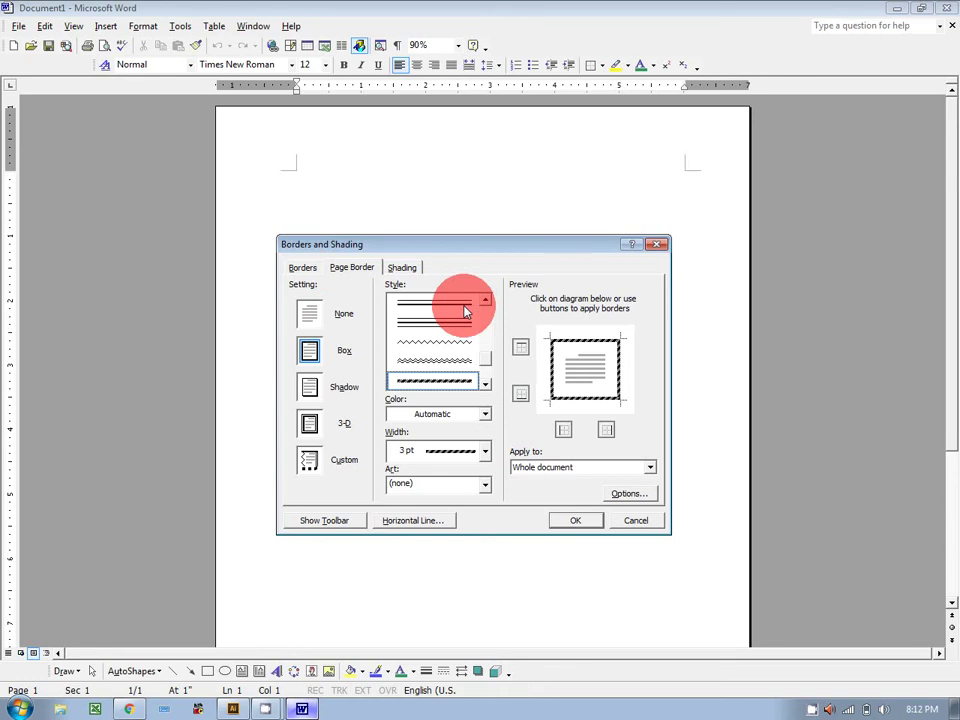
{"action": "left_click", "coordinate": [486, 416]}
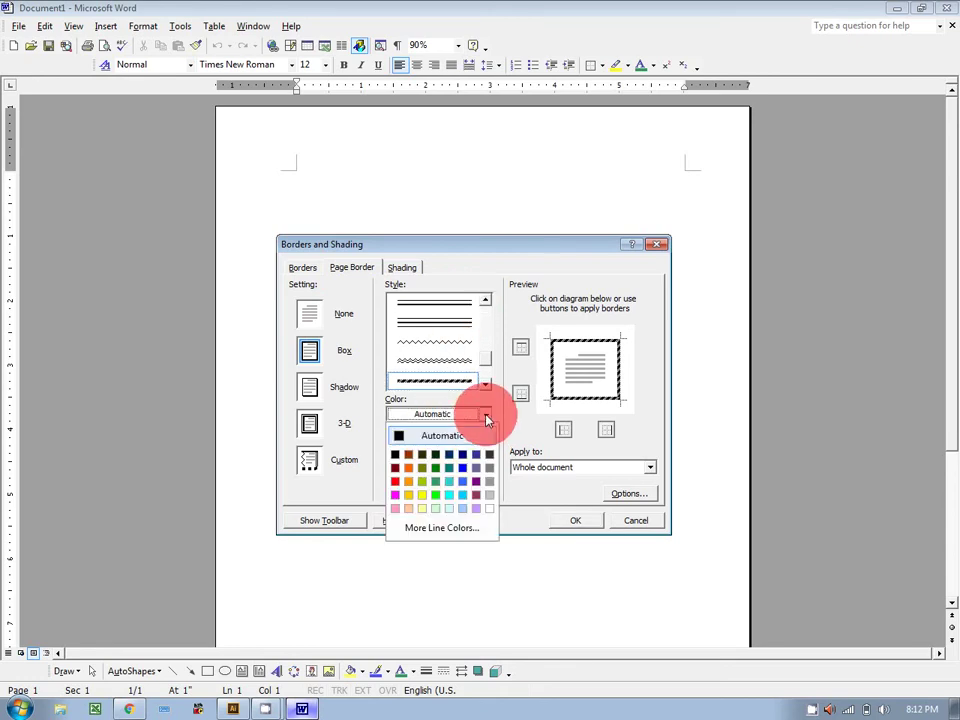
{"action": "left_click", "coordinate": [394, 483]}
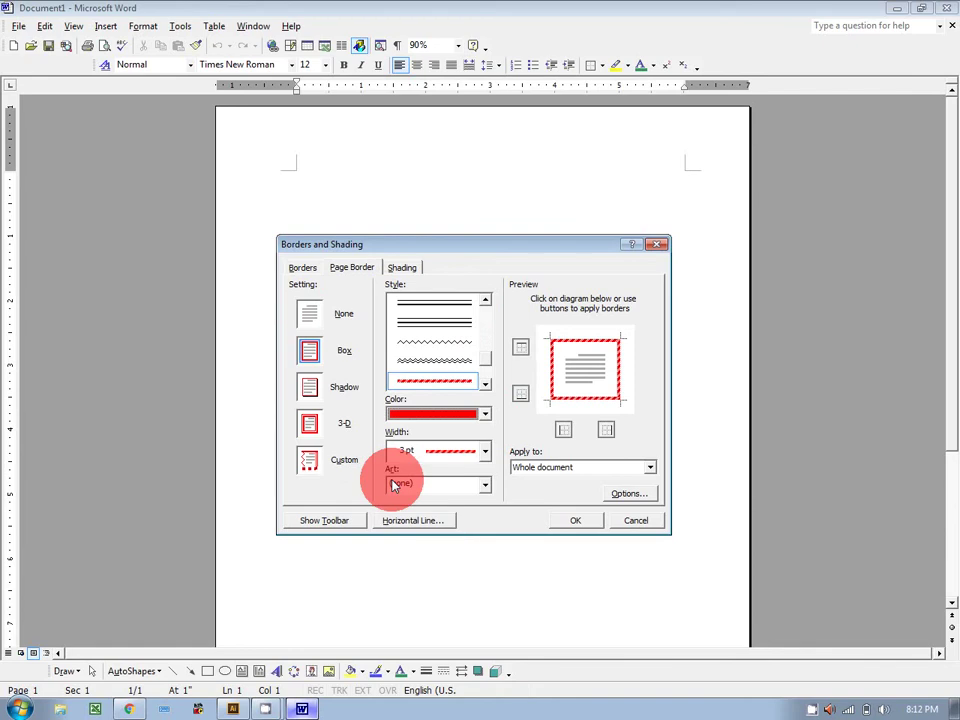
Step: Apply the 3 pt striped page border to the whole document and check the page in print preview
{"action": "left_click", "coordinate": [488, 452]}
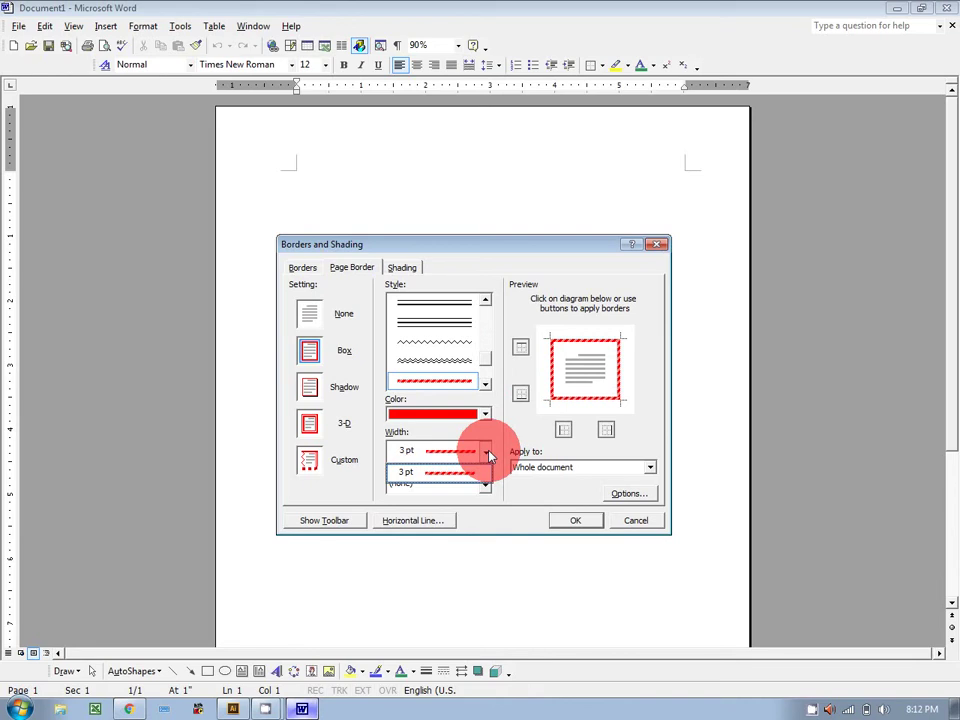
{"action": "left_click", "coordinate": [488, 452]}
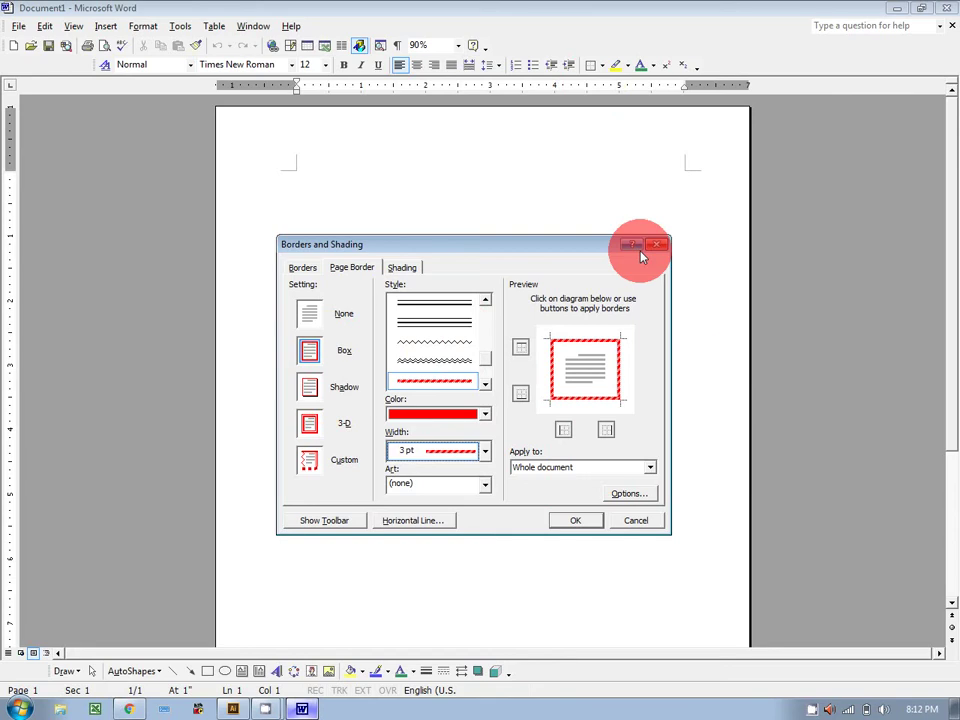
{"action": "left_click", "coordinate": [650, 468]}
{"action": "left_click", "coordinate": [650, 468]}
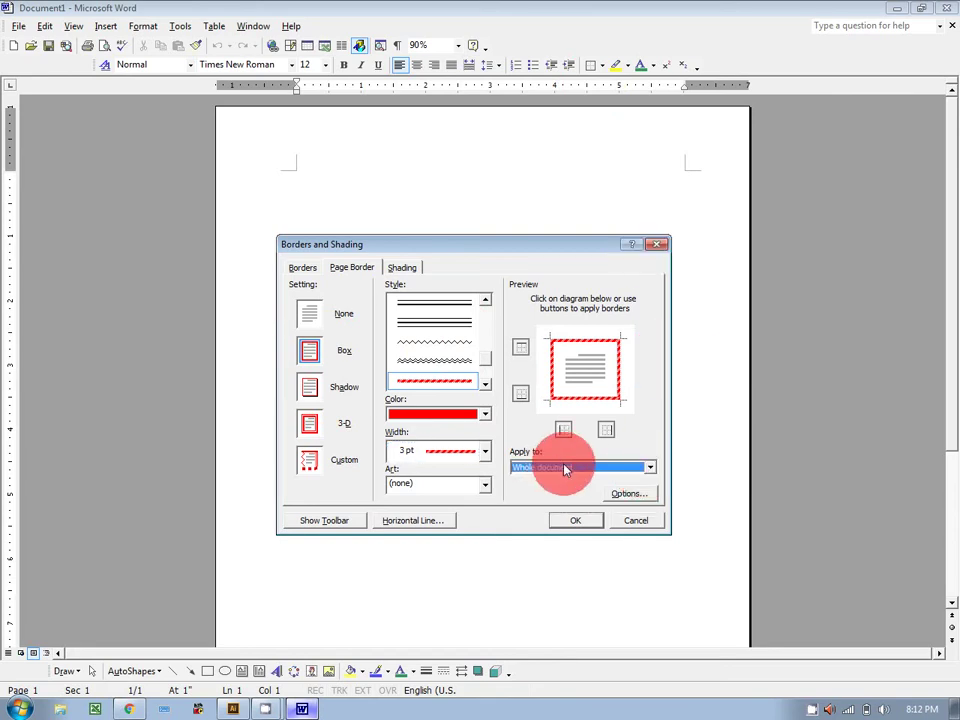
{"action": "left_click", "coordinate": [577, 521]}
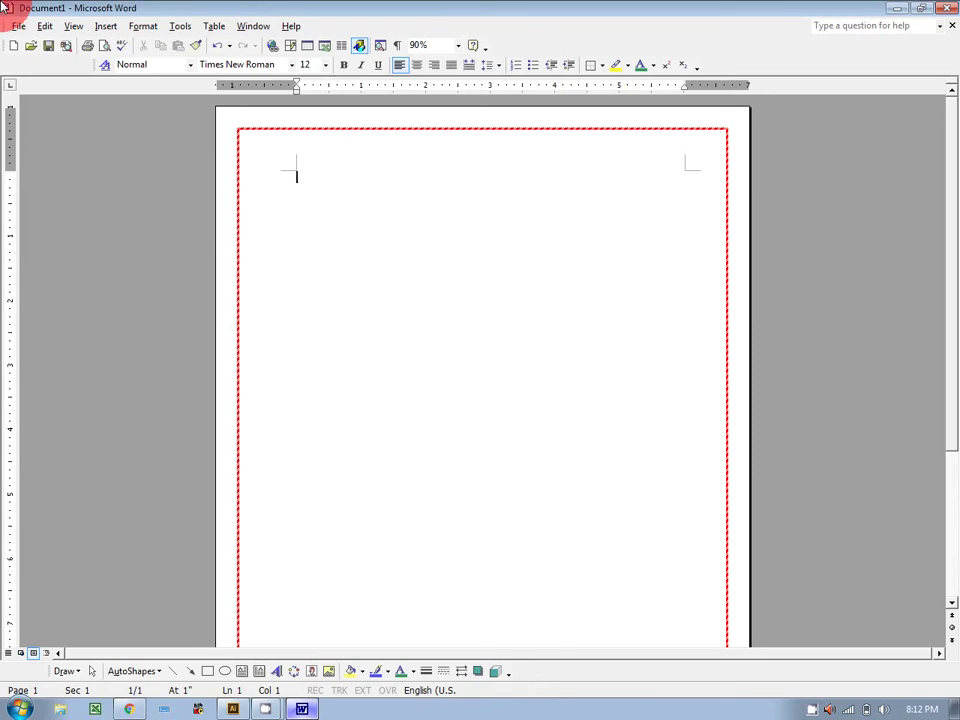
{"action": "left_click", "coordinate": [102, 46]}
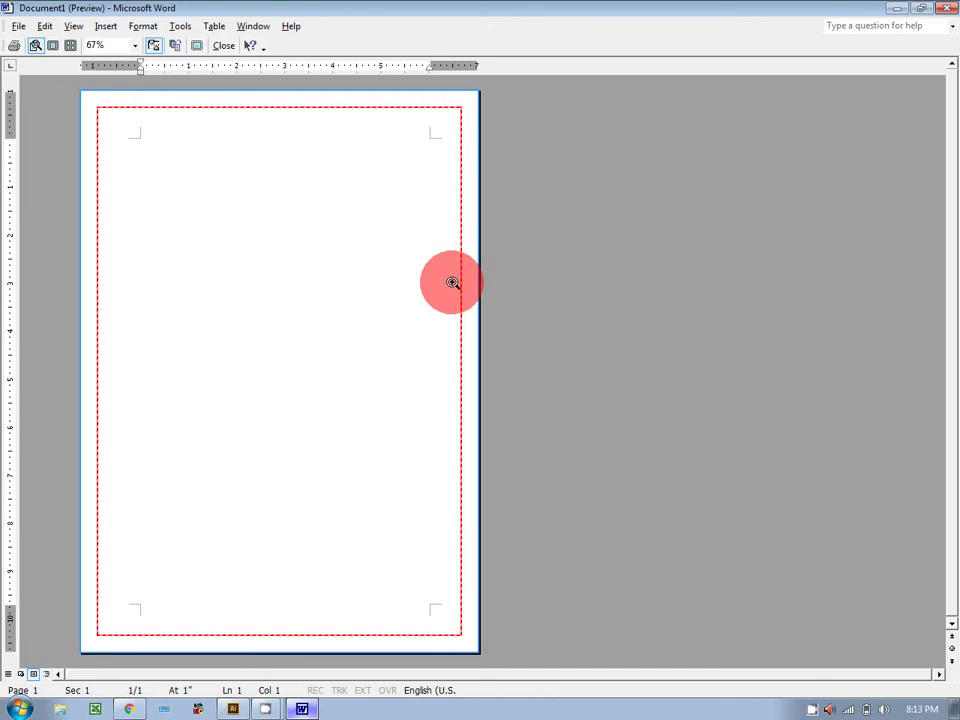
{"action": "left_click", "coordinate": [222, 46]}
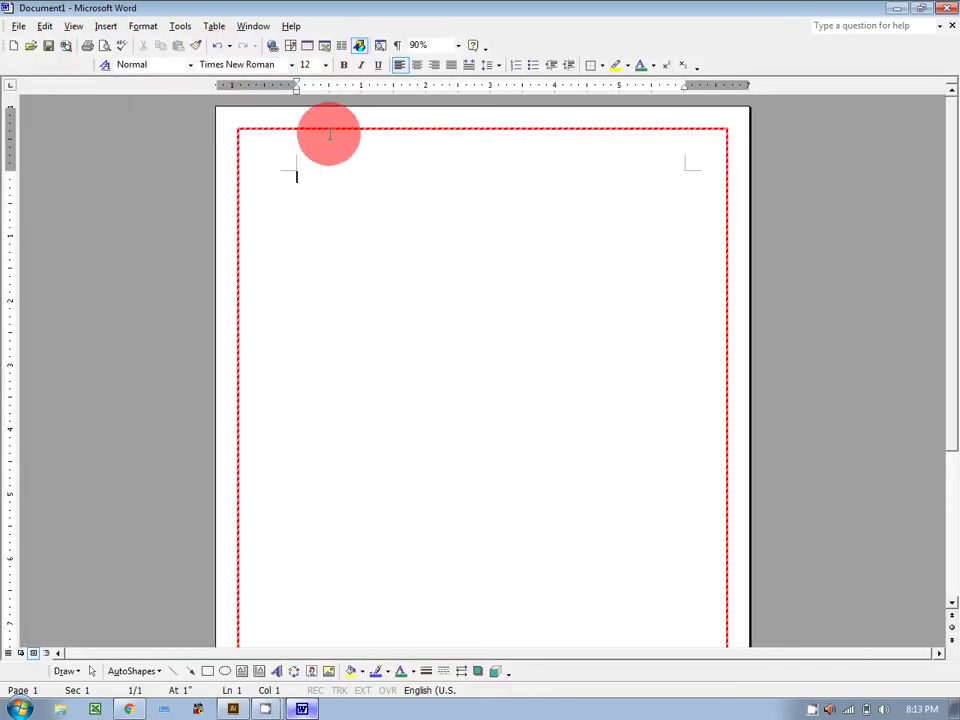
Step: Change the page border setting to Shadow and apply it to the whole document
{"action": "left_click", "coordinate": [143, 27]}
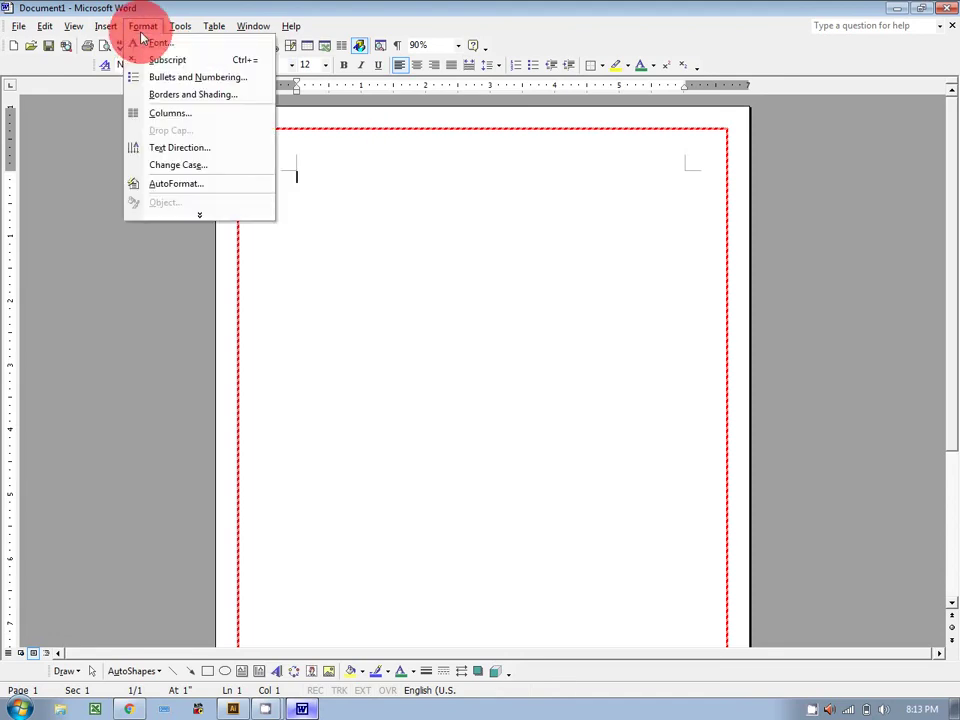
{"action": "left_click", "coordinate": [167, 96]}
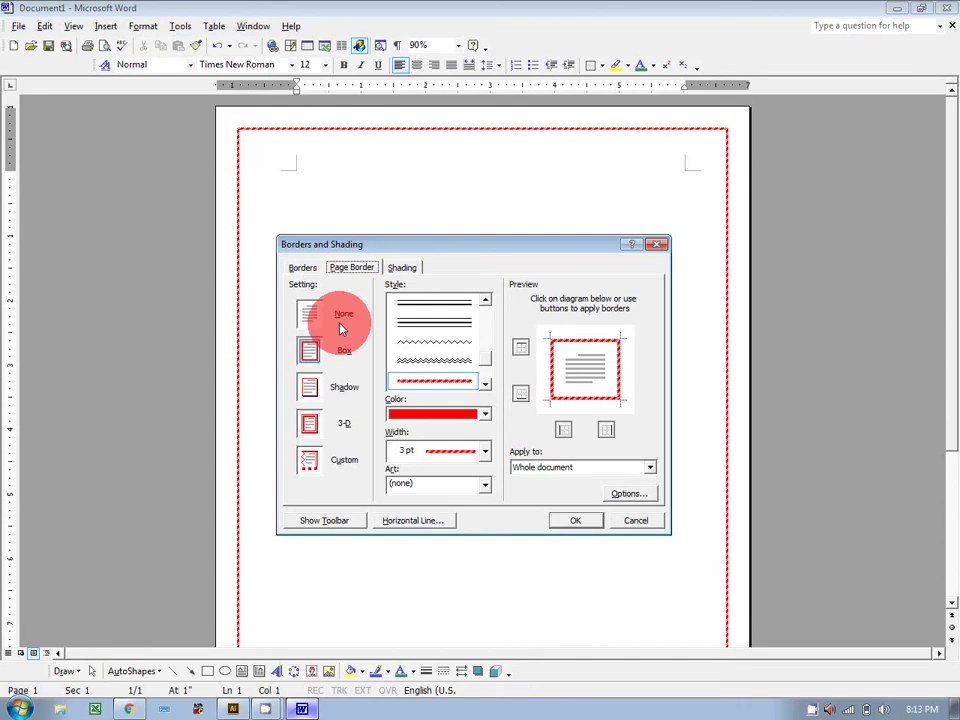
{"action": "left_click", "coordinate": [310, 390]}
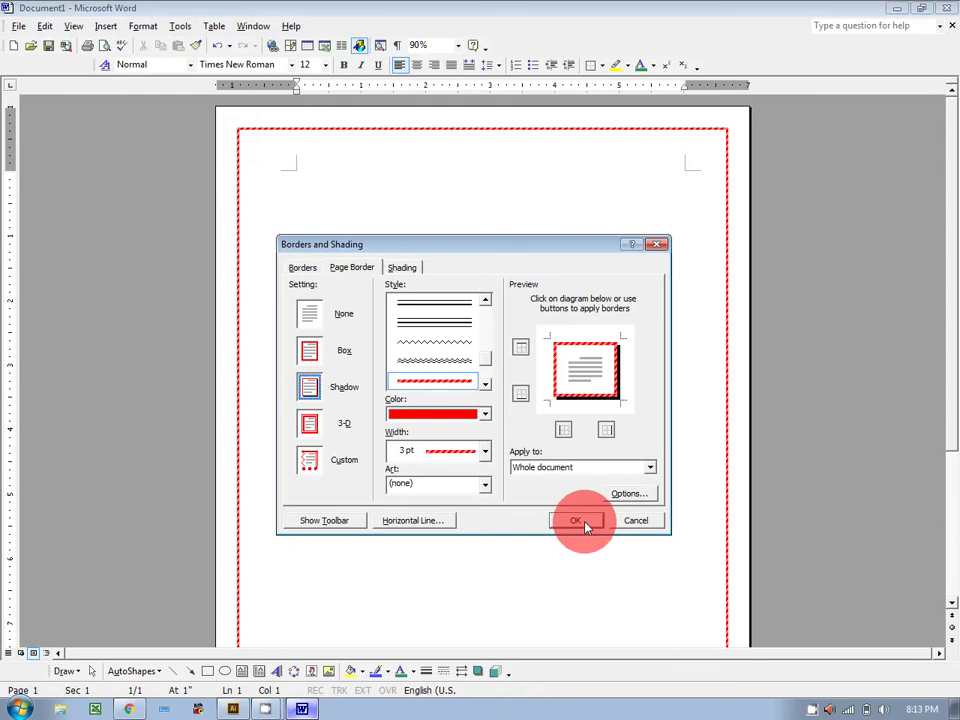
{"action": "left_click", "coordinate": [577, 521]}
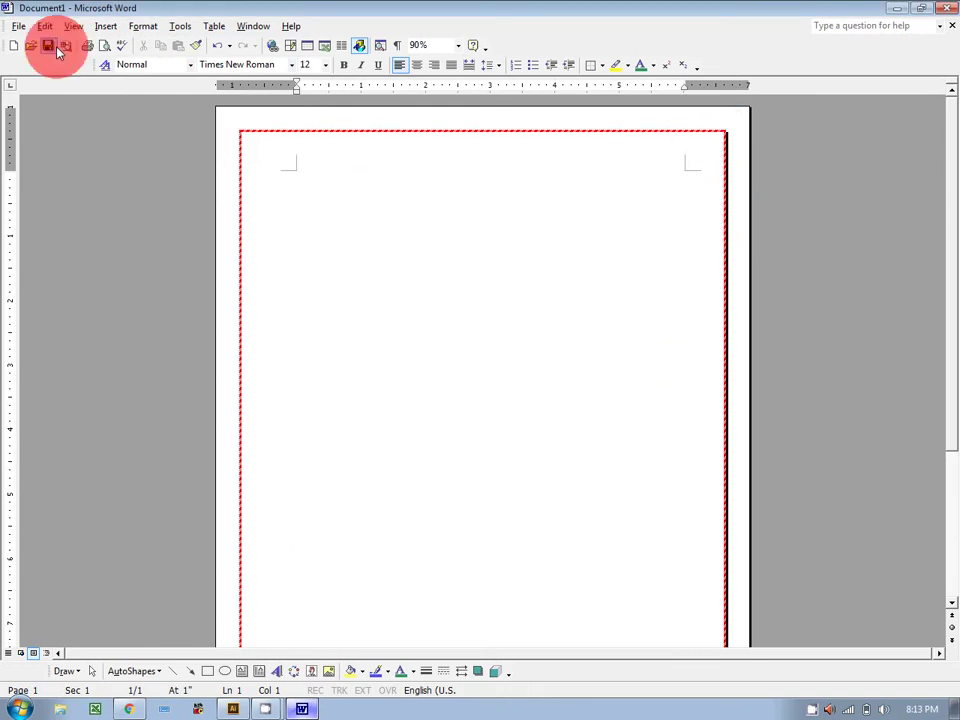
Step: Change the page border setting to 3-D and apply it to the whole document
{"action": "left_click", "coordinate": [143, 26]}
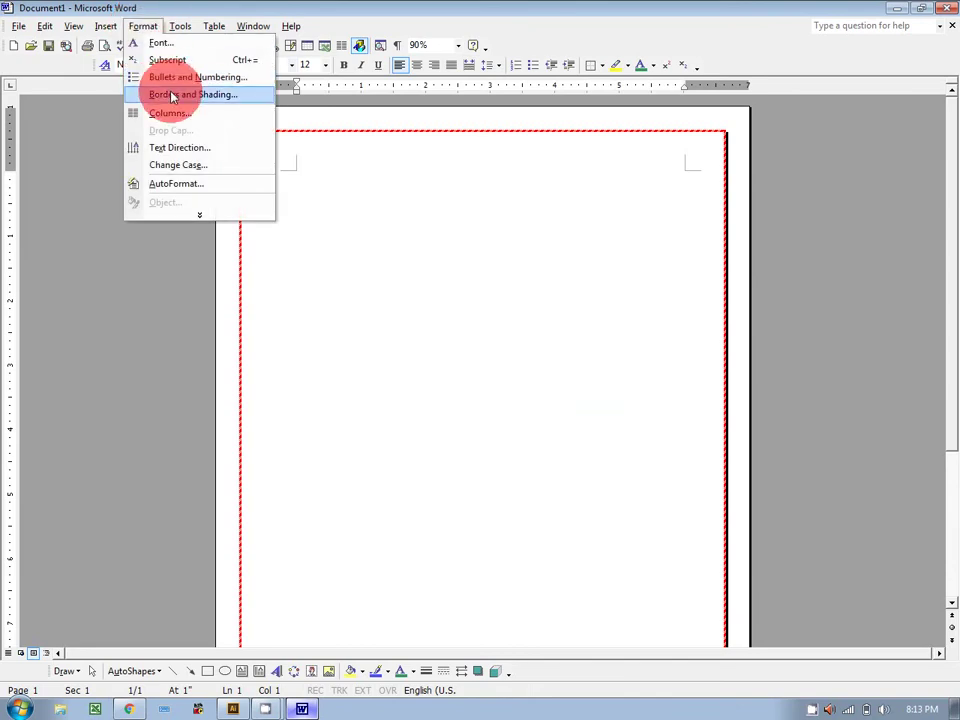
{"action": "left_click", "coordinate": [175, 94]}
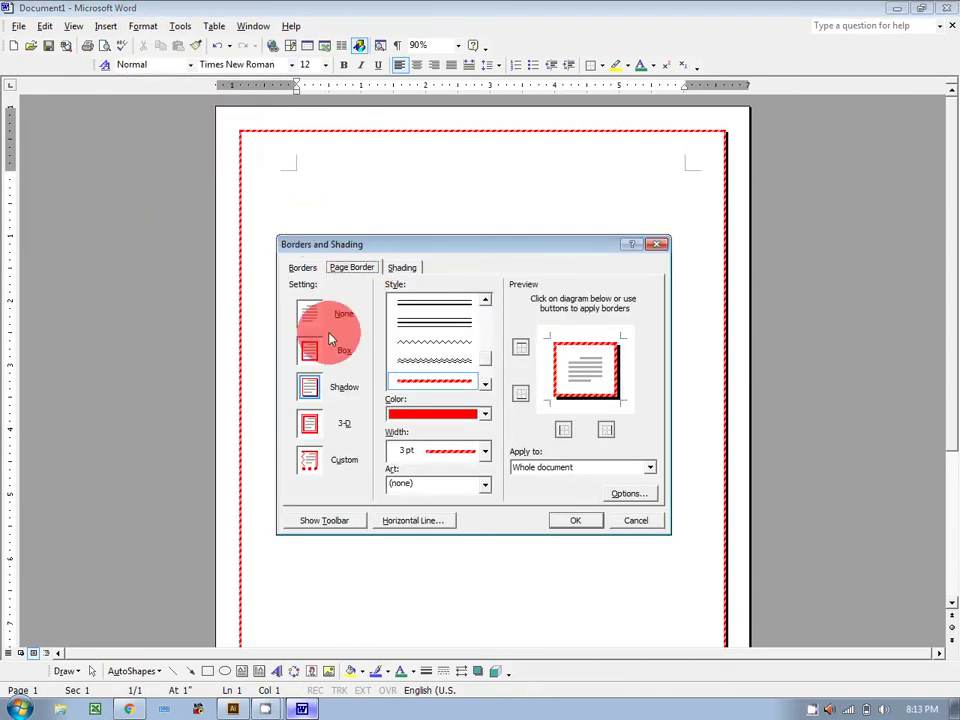
{"action": "left_click", "coordinate": [308, 424]}
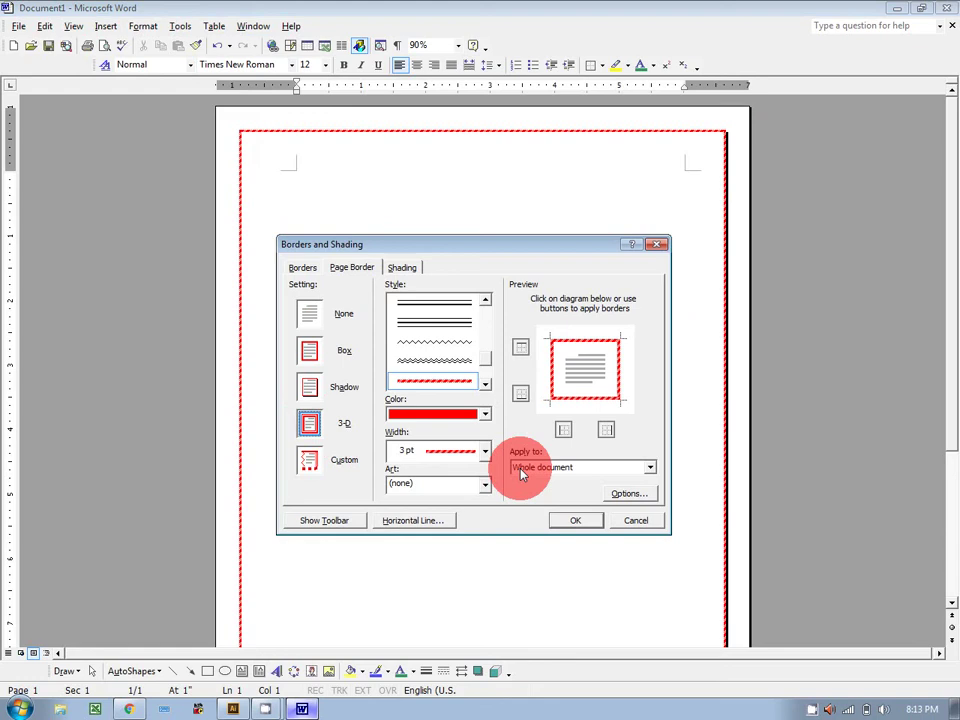
{"action": "left_click", "coordinate": [580, 521]}
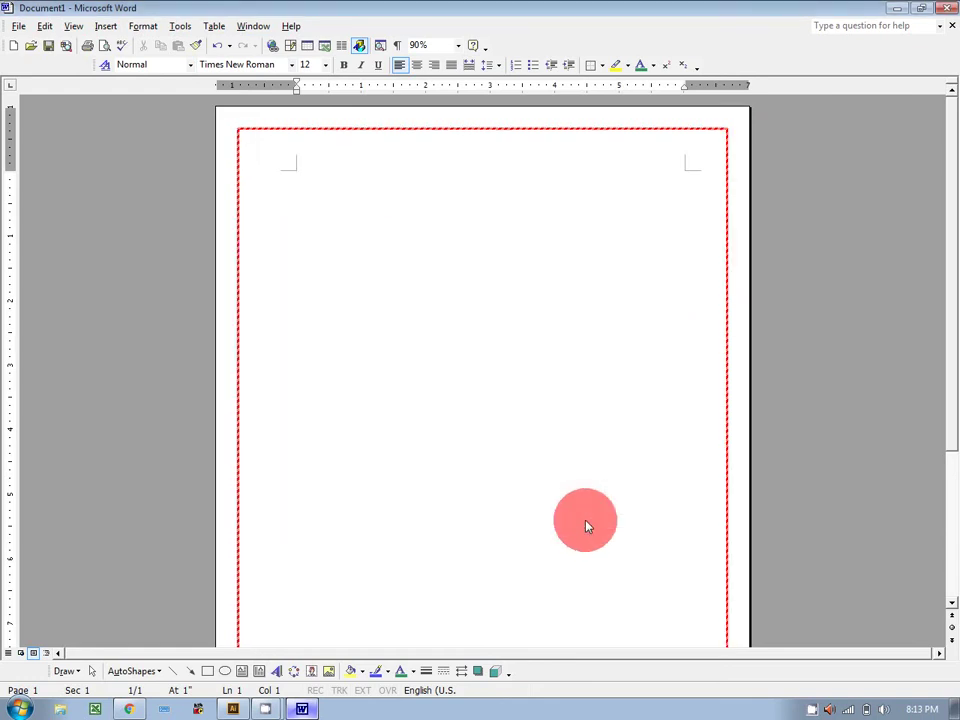
Step: Remove the page border from the whole document by choosing the None setting
{"action": "left_click", "coordinate": [141, 28]}
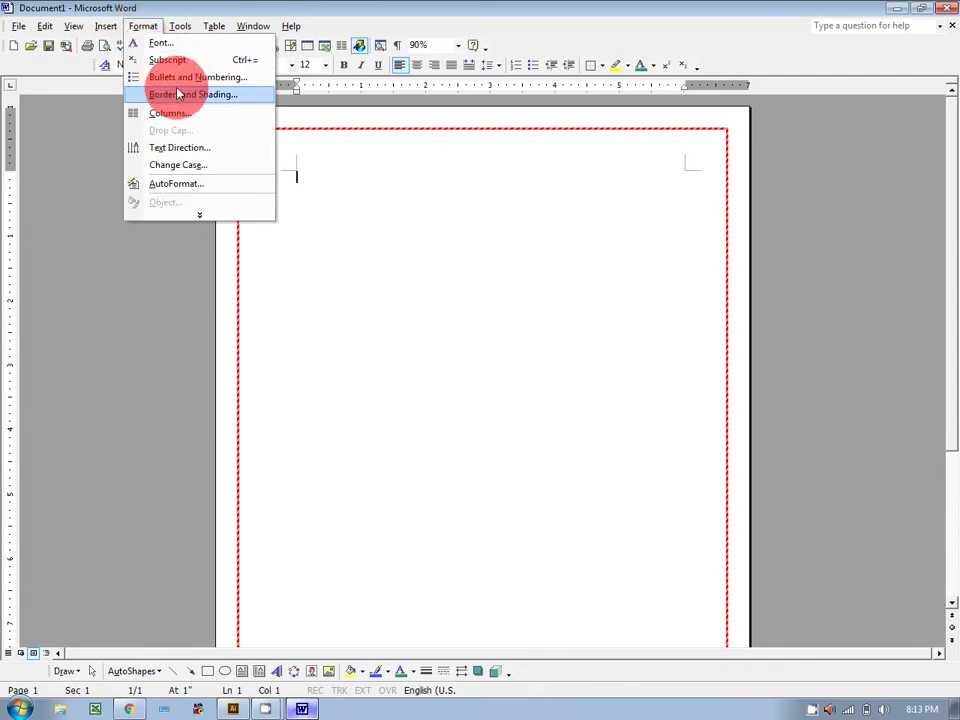
{"action": "left_click", "coordinate": [178, 94]}
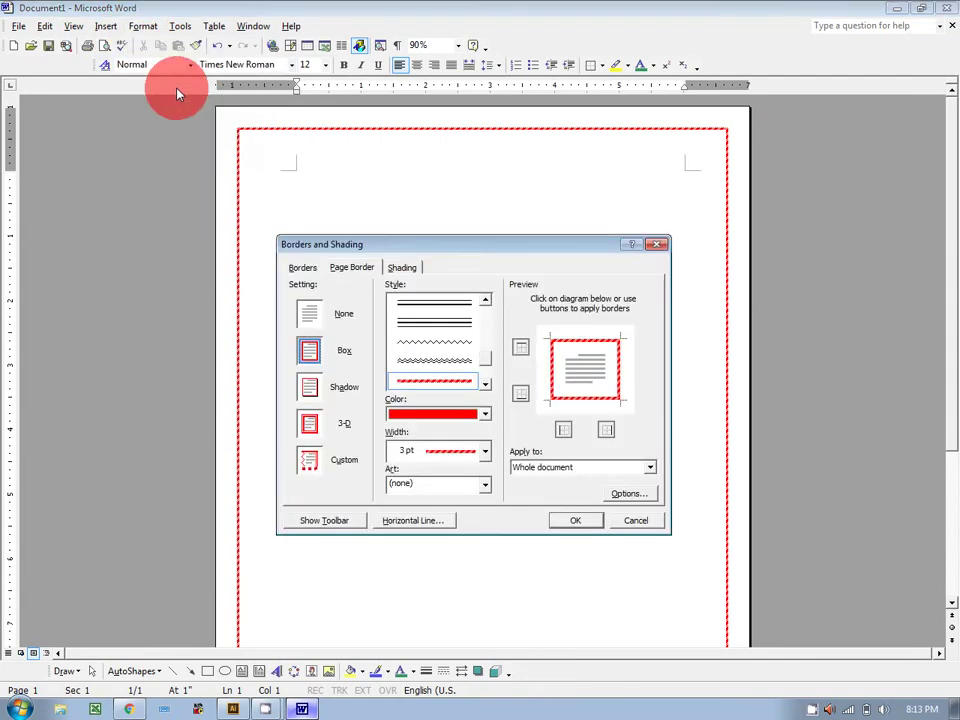
{"action": "left_click_drag", "start_coordinate": [406, 220], "coordinate": [406, 205]}
{"action": "left_click", "coordinate": [364, 242]}
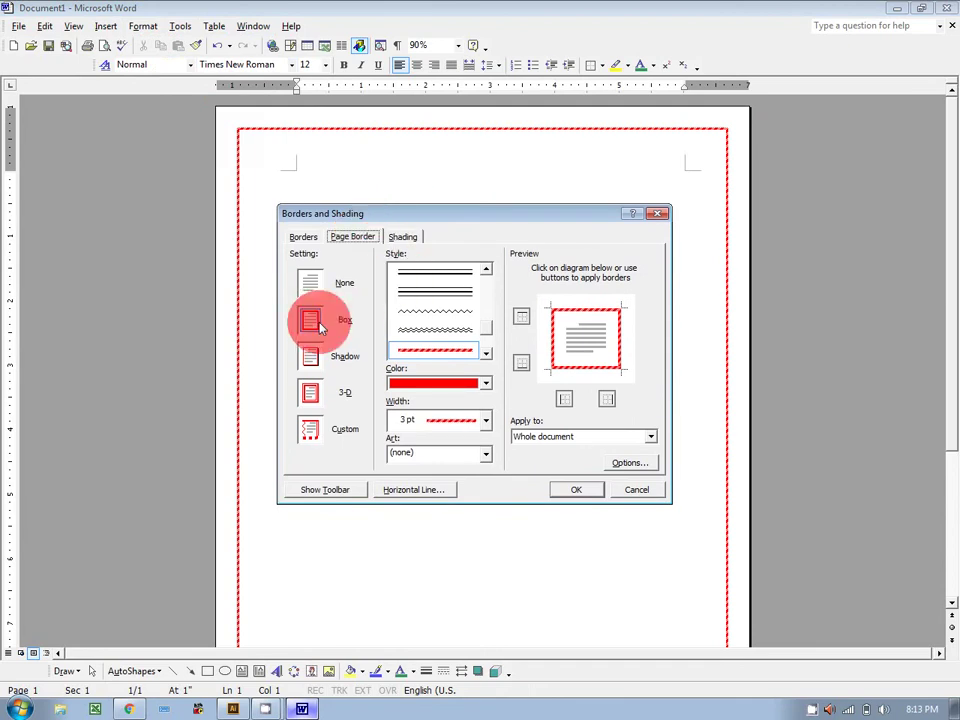
{"action": "left_click", "coordinate": [309, 289]}
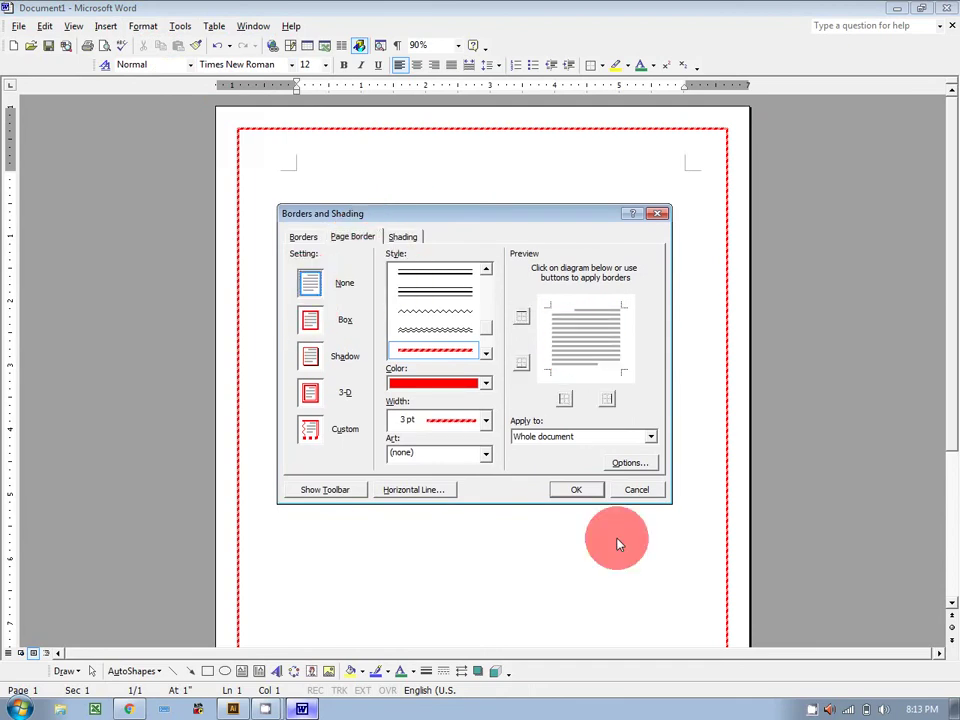
{"action": "left_click", "coordinate": [570, 490]}
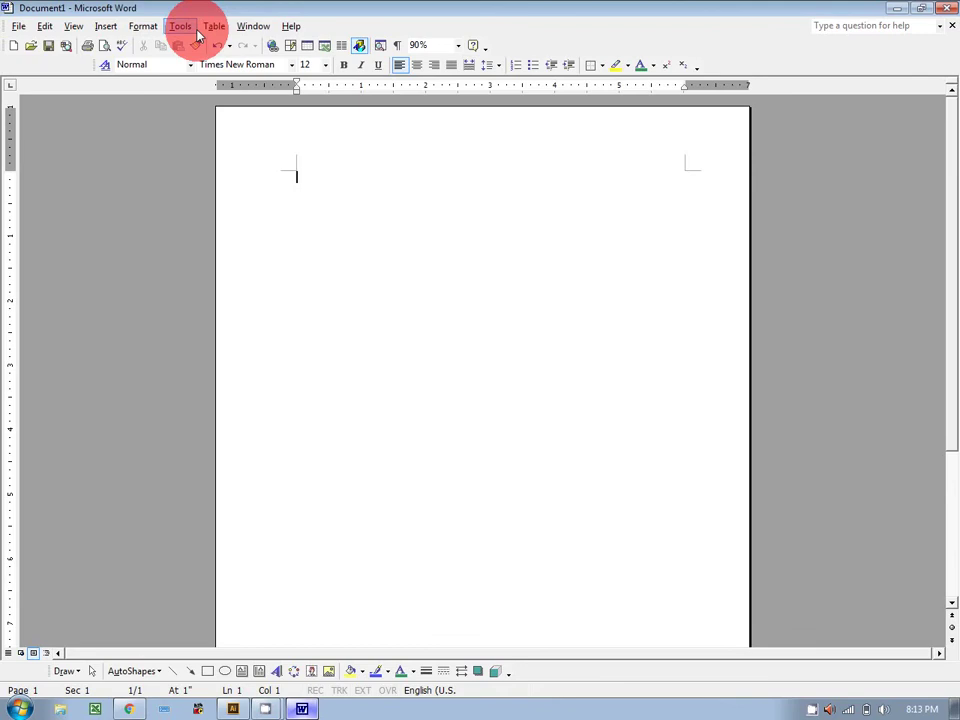
Step: Choose a triple-line style for a new page border on the whole document
{"action": "left_click", "coordinate": [141, 27]}
{"action": "left_click", "coordinate": [157, 94]}
{"action": "left_click", "coordinate": [347, 240]}
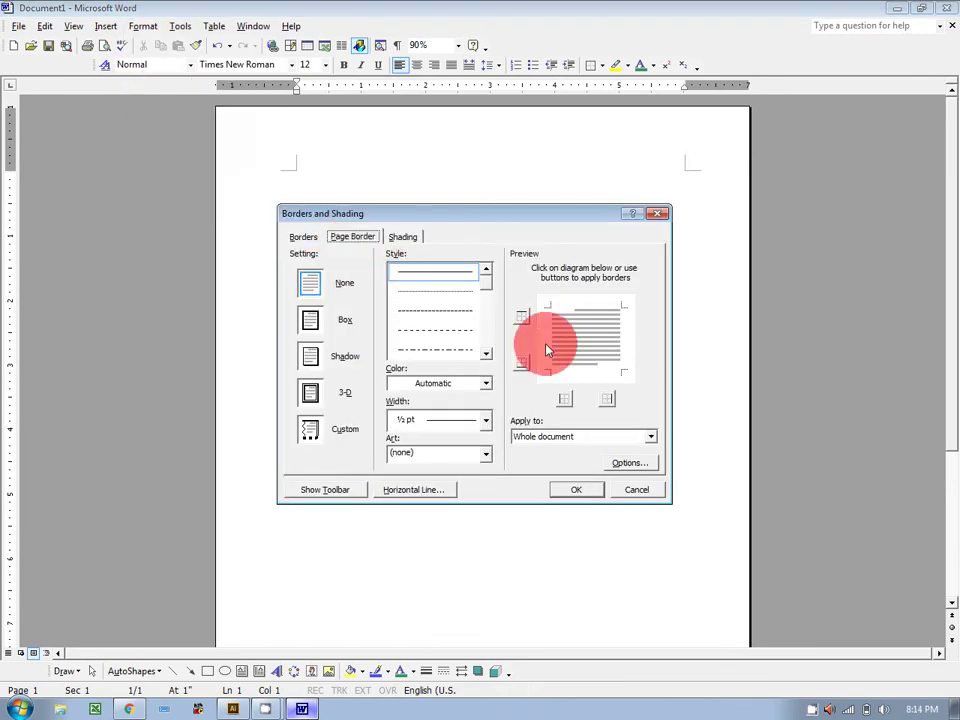
{"action": "left_click_drag", "start_coordinate": [486, 280], "coordinate": [487, 318]}
{"action": "left_click", "coordinate": [465, 315]}
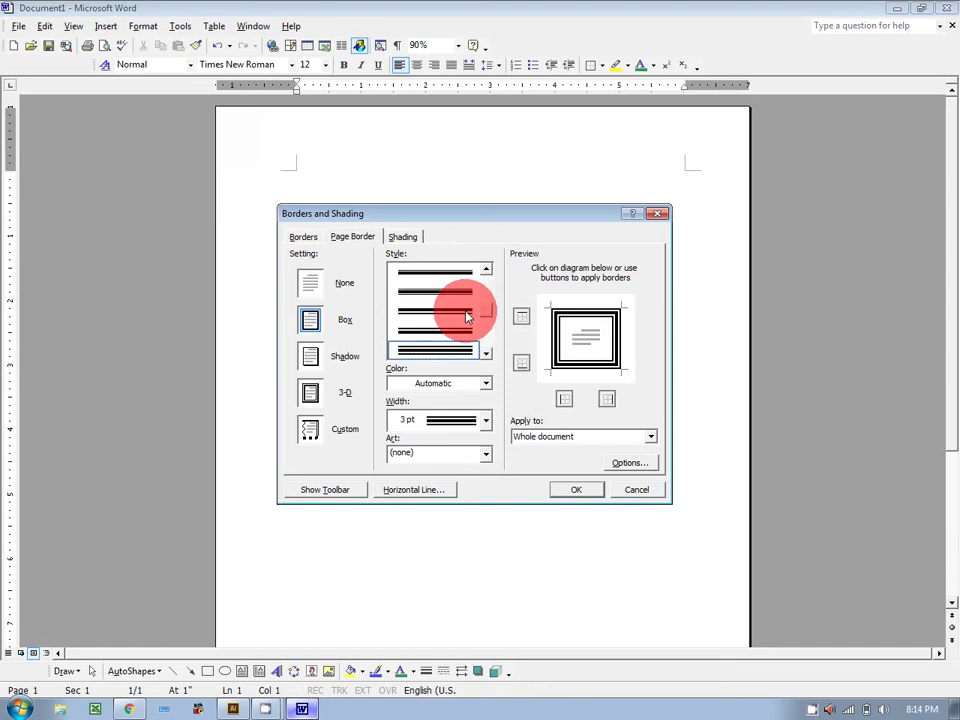
Step: Keep the triple-line page border at 3 pt wide and set its colour to green
{"action": "left_click", "coordinate": [486, 421]}
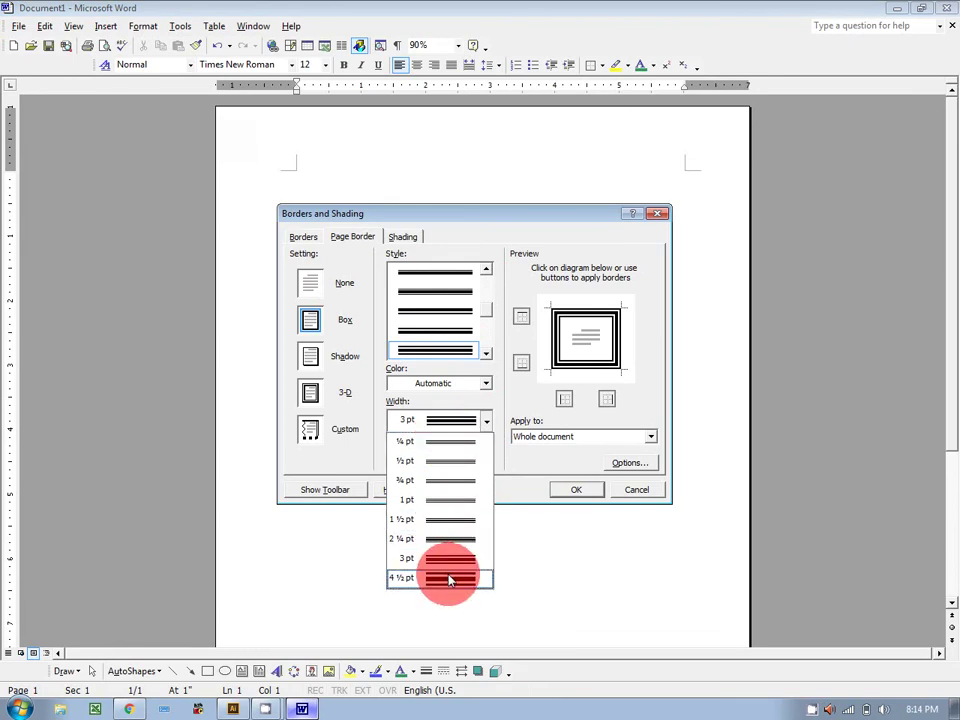
{"action": "left_click", "coordinate": [493, 413]}
{"action": "left_click", "coordinate": [487, 384]}
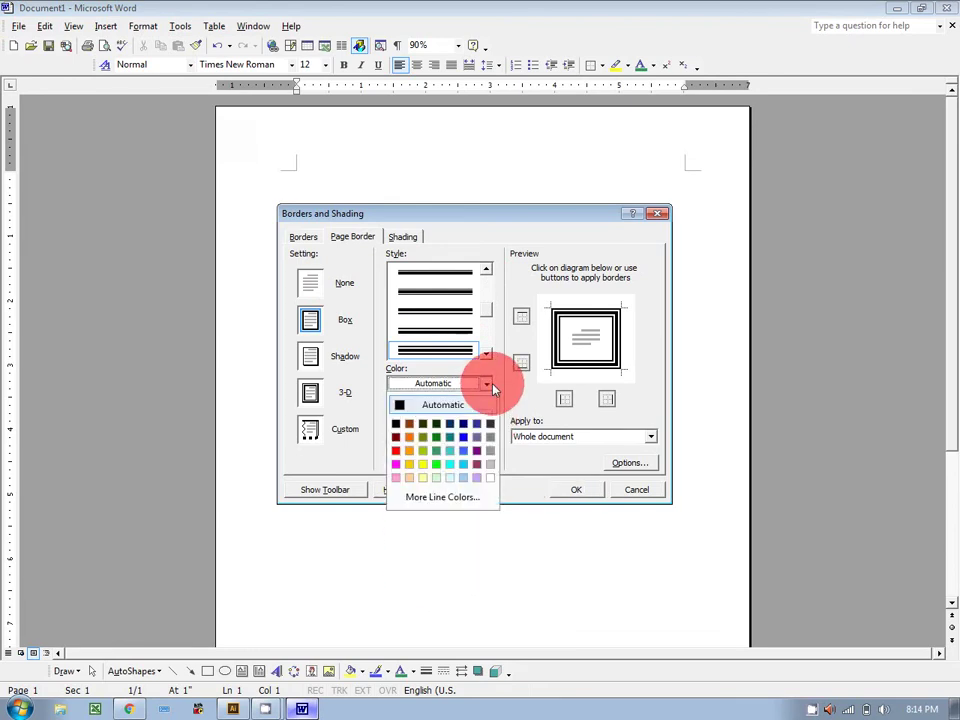
{"action": "left_click", "coordinate": [440, 451]}
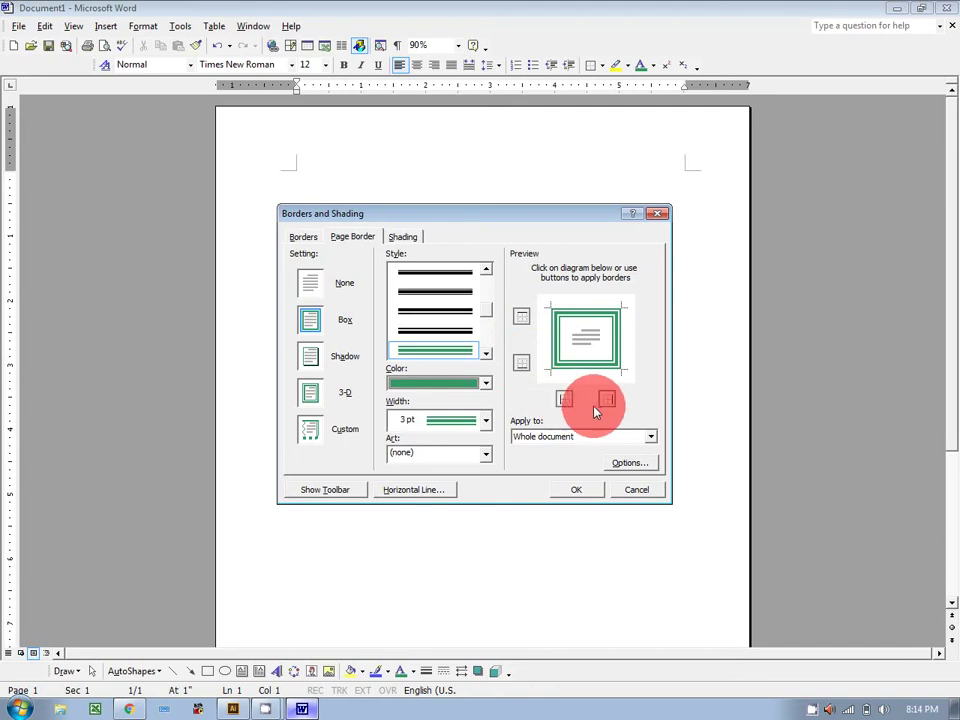
Step: Remove the bottom and top edges from the green page border and apply it to the whole document
{"action": "left_click", "coordinate": [522, 361]}
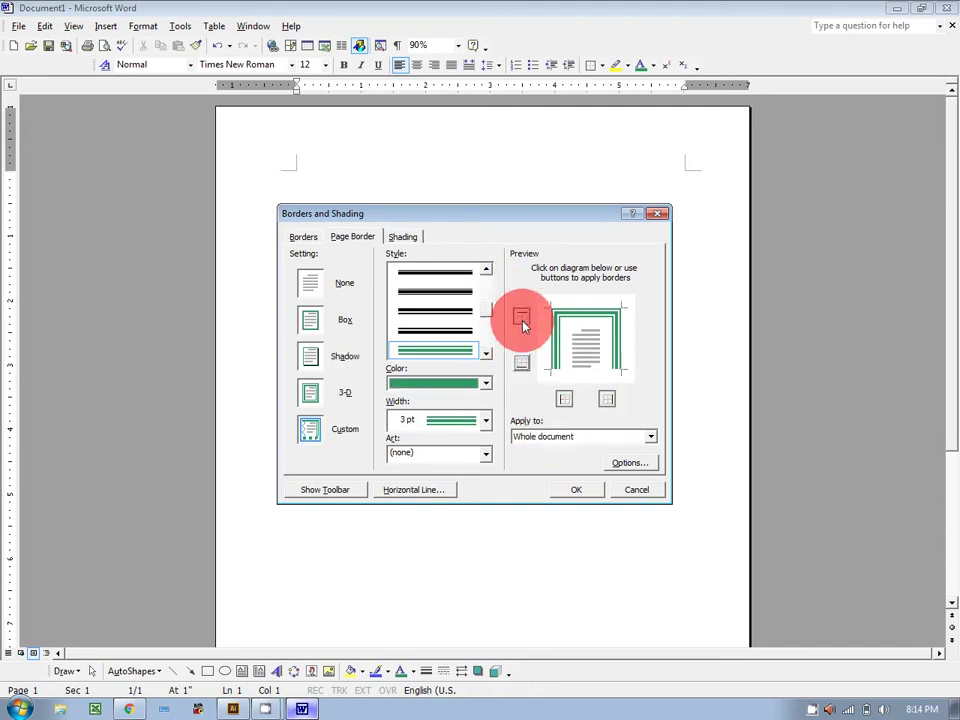
{"action": "left_click", "coordinate": [522, 320]}
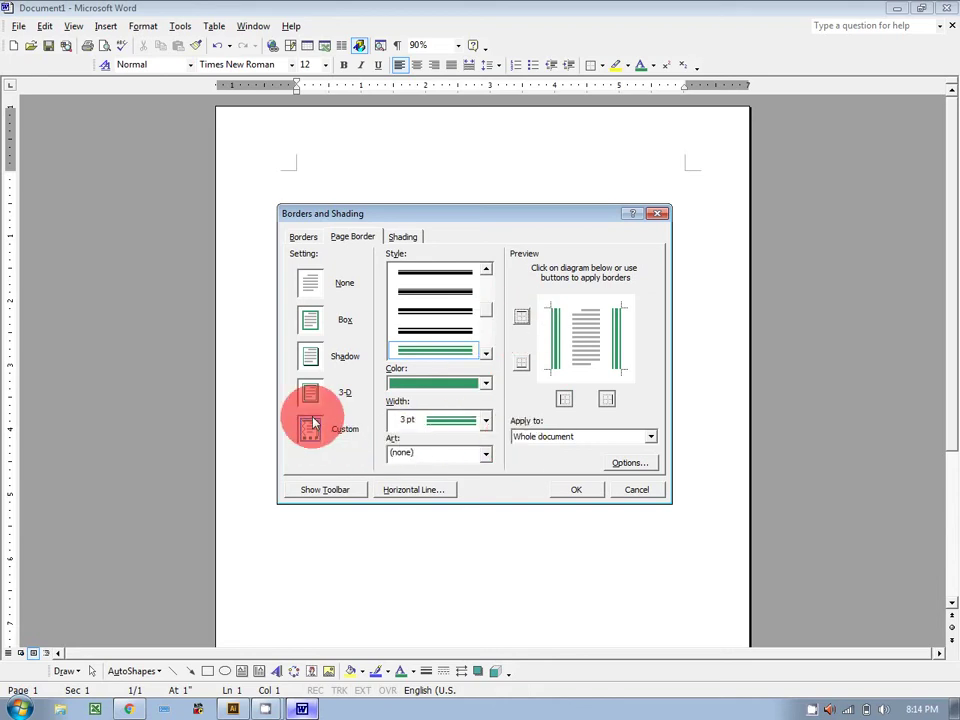
{"action": "left_click", "coordinate": [575, 492]}
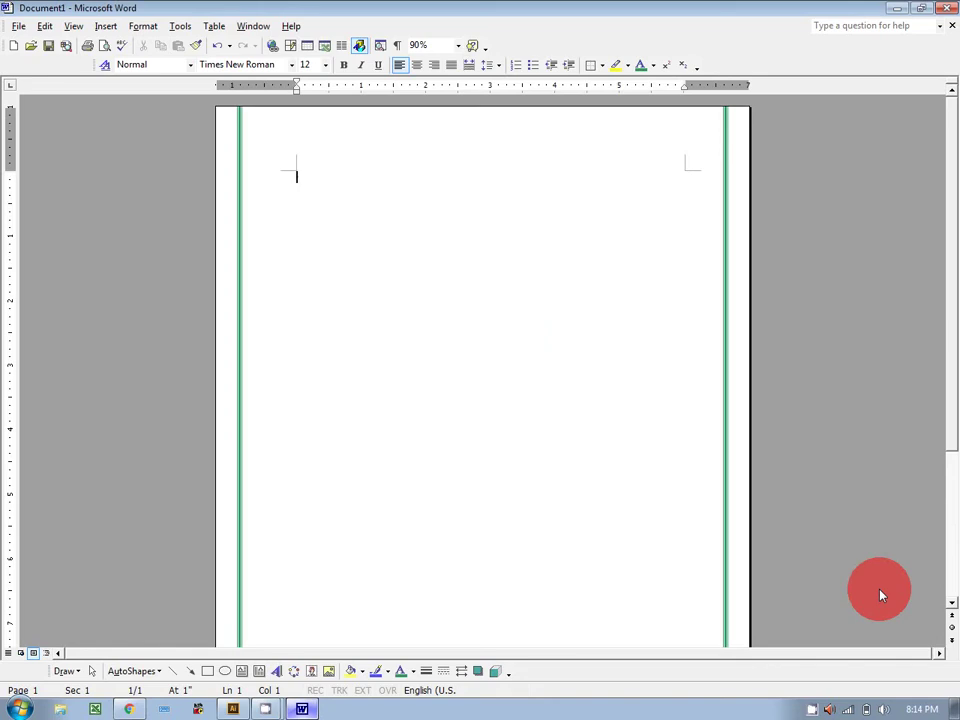
{"action": "right_click", "coordinate": [367, 193]}
{"action": "key", "text": "Escape"}
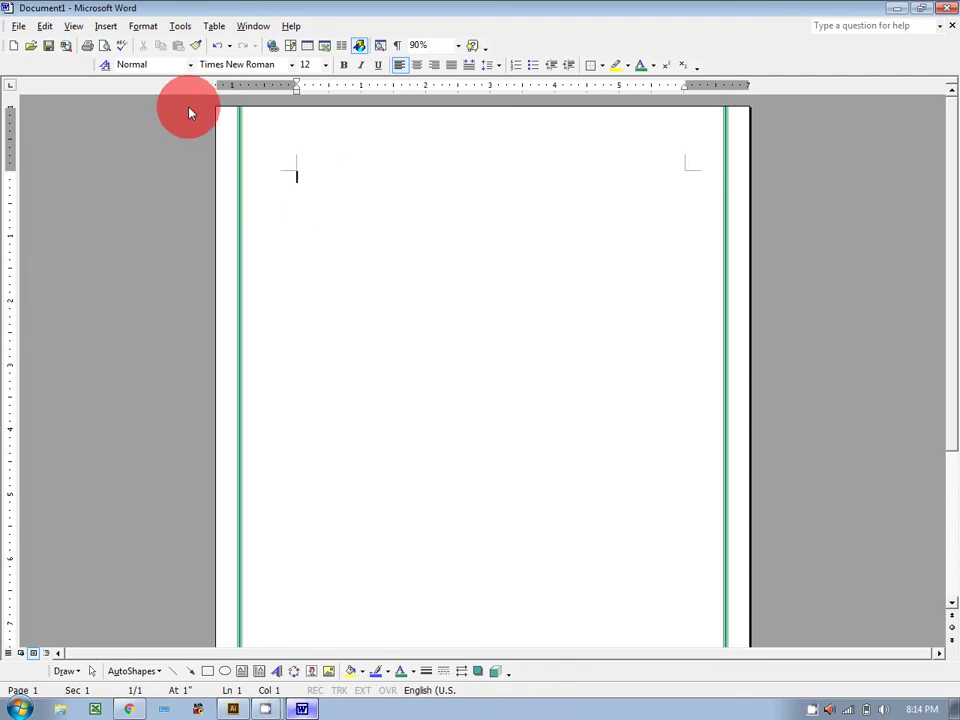
Step: Reopen the page border settings, add the bottom edge and remove the right edge
{"action": "left_click", "coordinate": [143, 27]}
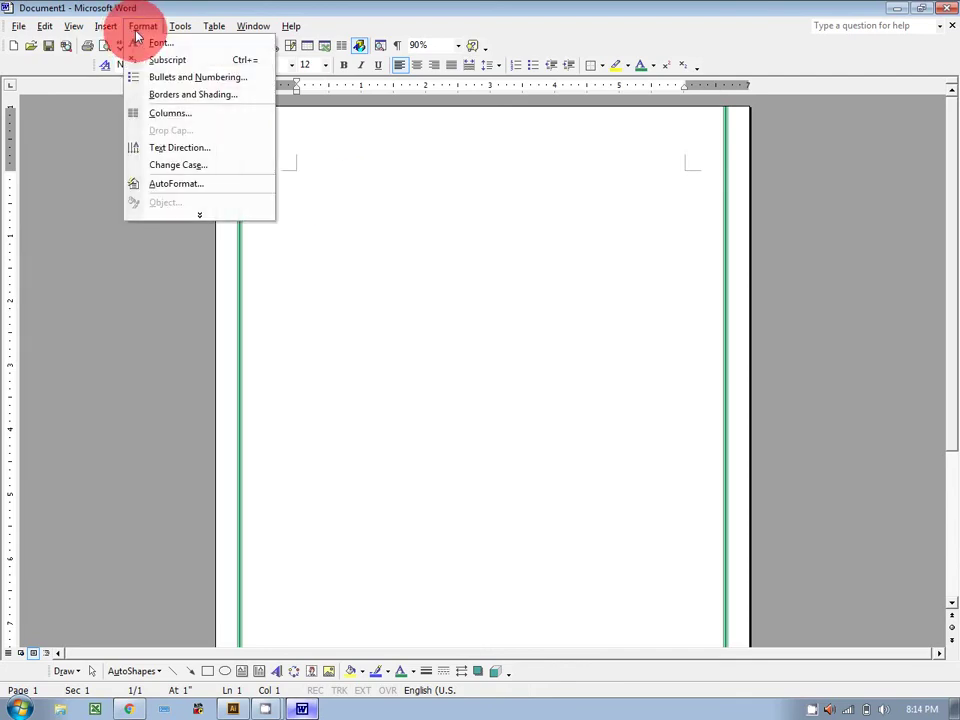
{"action": "left_click", "coordinate": [168, 95]}
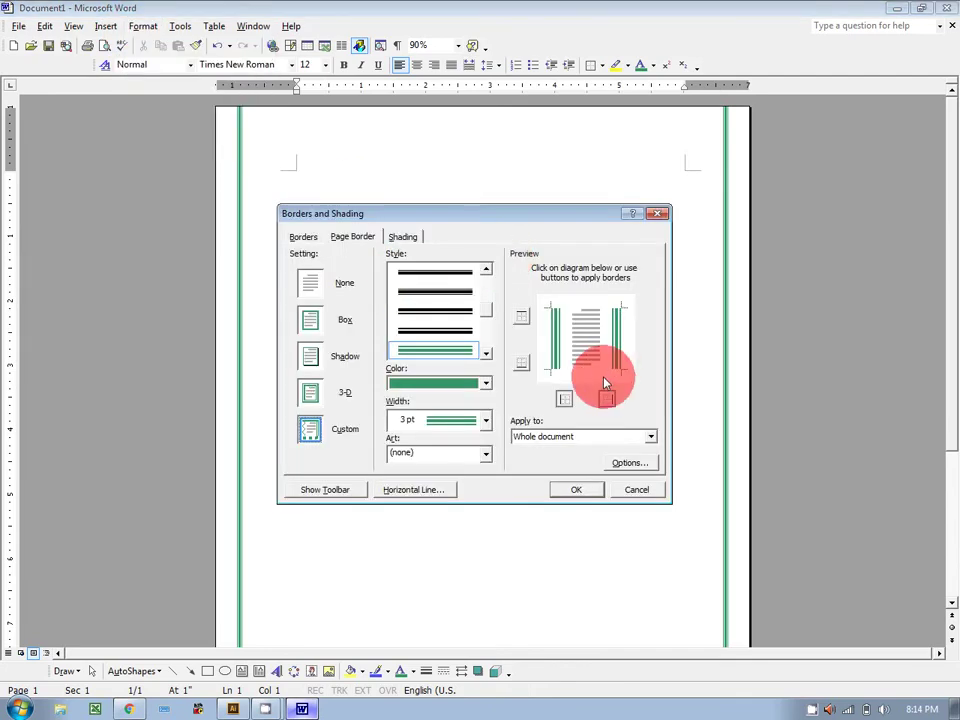
{"action": "left_click", "coordinate": [521, 363]}
{"action": "left_click", "coordinate": [608, 400]}
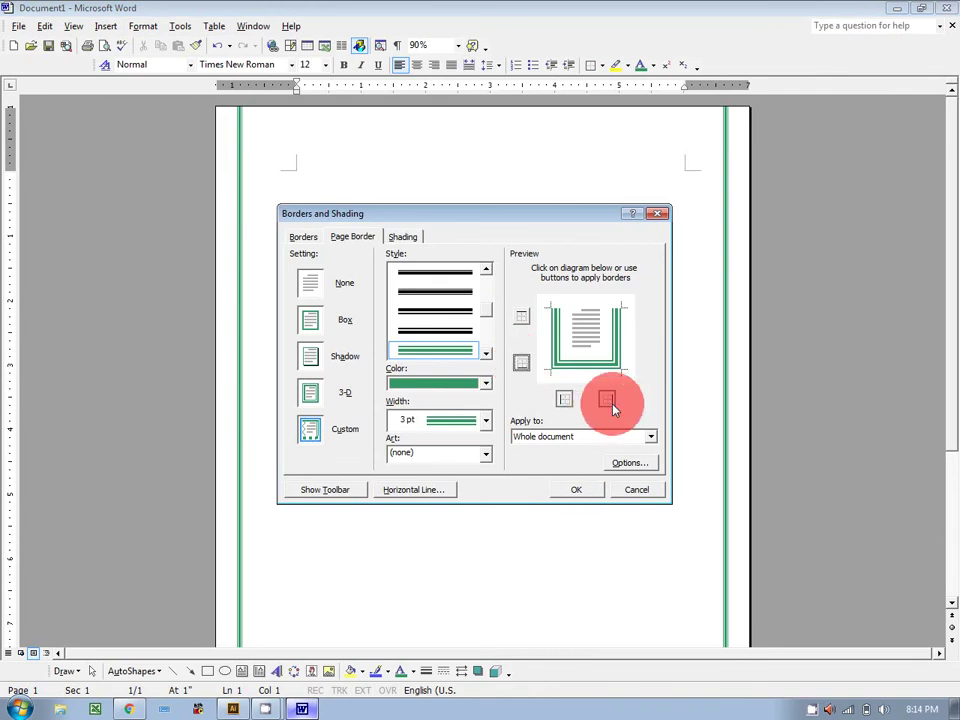
Step: Set the page border colour to red and choose the Box setting
{"action": "left_click", "coordinate": [486, 383]}
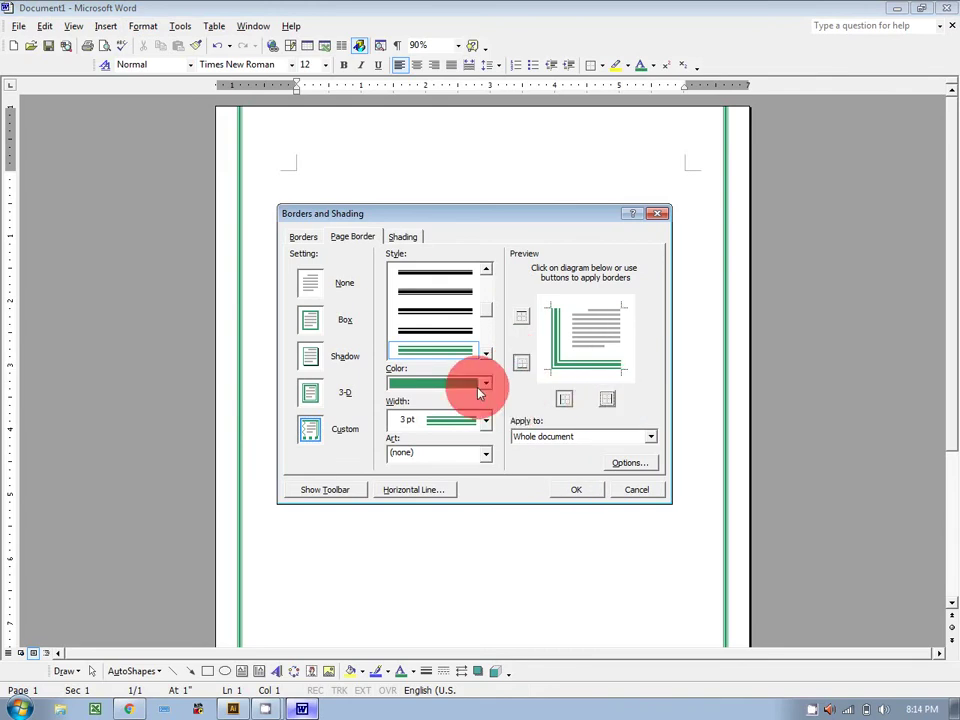
{"action": "left_click", "coordinate": [398, 452]}
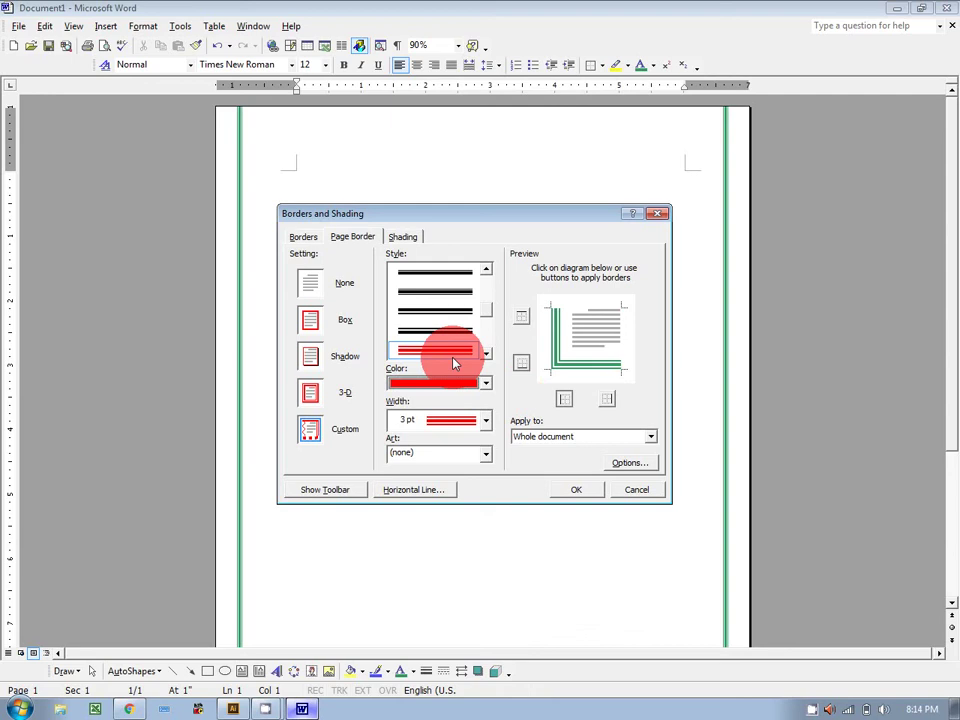
{"action": "left_click", "coordinate": [442, 379]}
{"action": "left_click", "coordinate": [398, 450]}
{"action": "left_click", "coordinate": [322, 400]}
{"action": "left_click", "coordinate": [312, 322]}
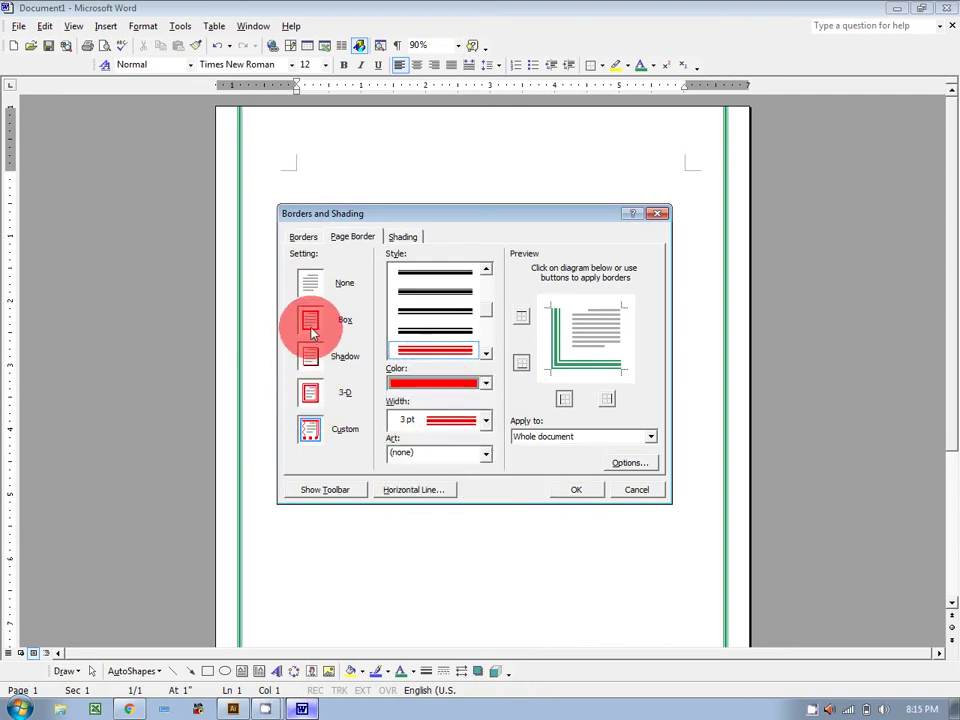
Step: Remove the top and right edges from the red page border, apply it to the whole document and check the page in print preview
{"action": "left_click", "coordinate": [568, 399]}
{"action": "left_click", "coordinate": [521, 316]}
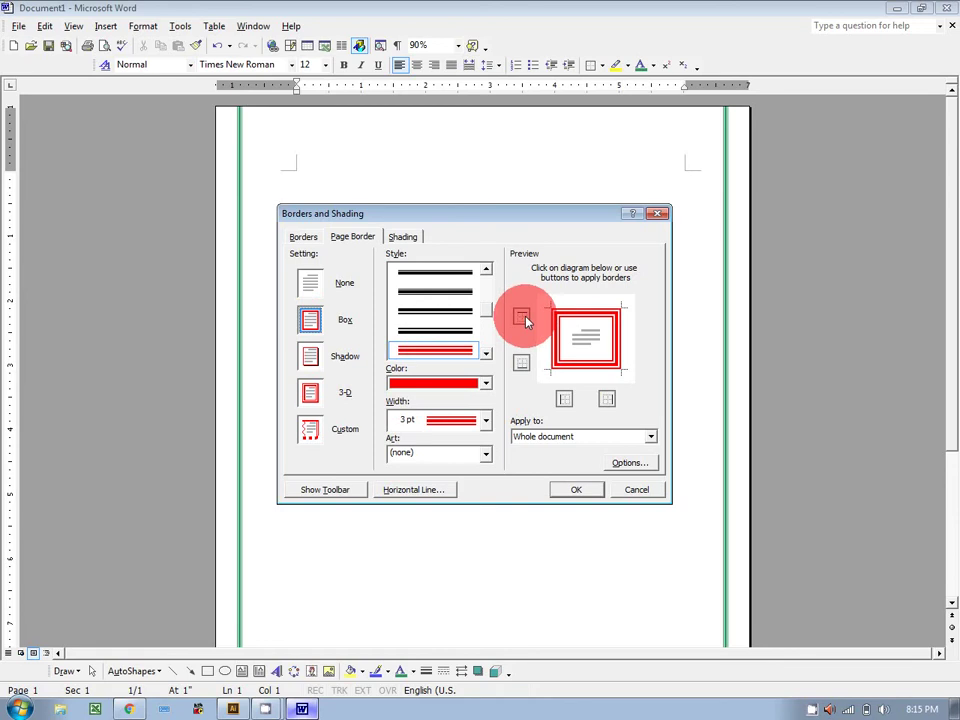
{"action": "left_click", "coordinate": [607, 399]}
{"action": "left_click", "coordinate": [572, 491]}
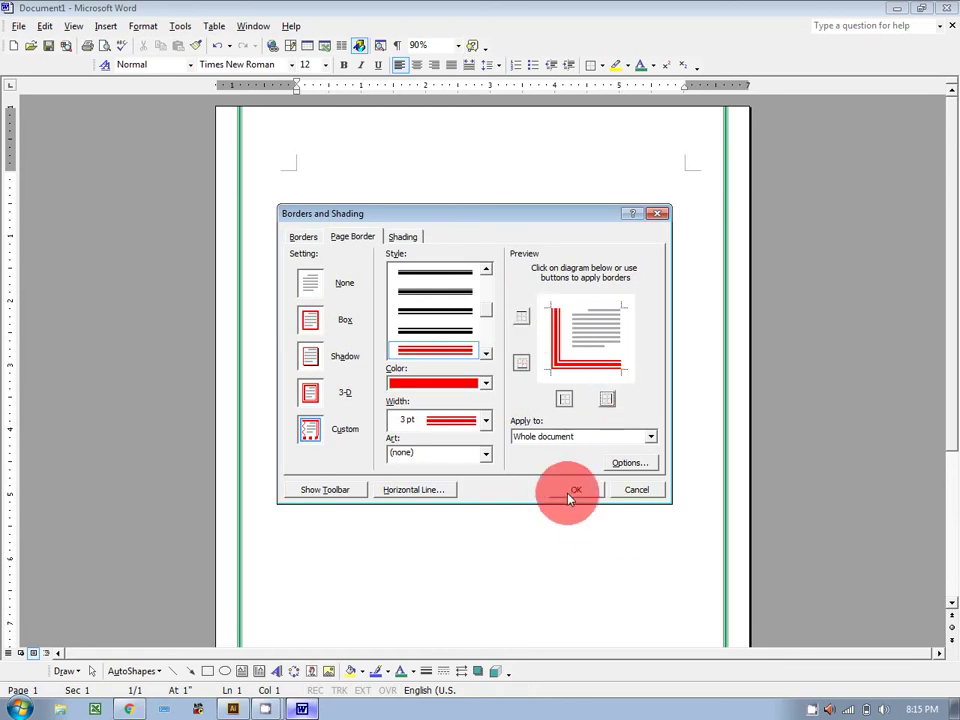
{"action": "left_click", "coordinate": [105, 46]}
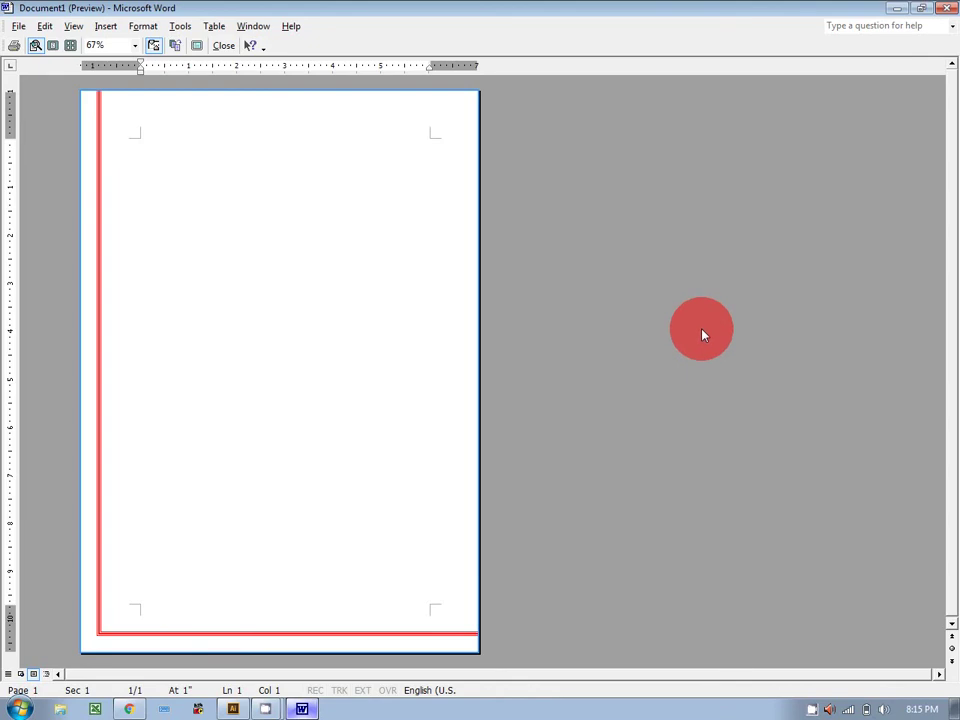
{"action": "left_click", "coordinate": [223, 46]}
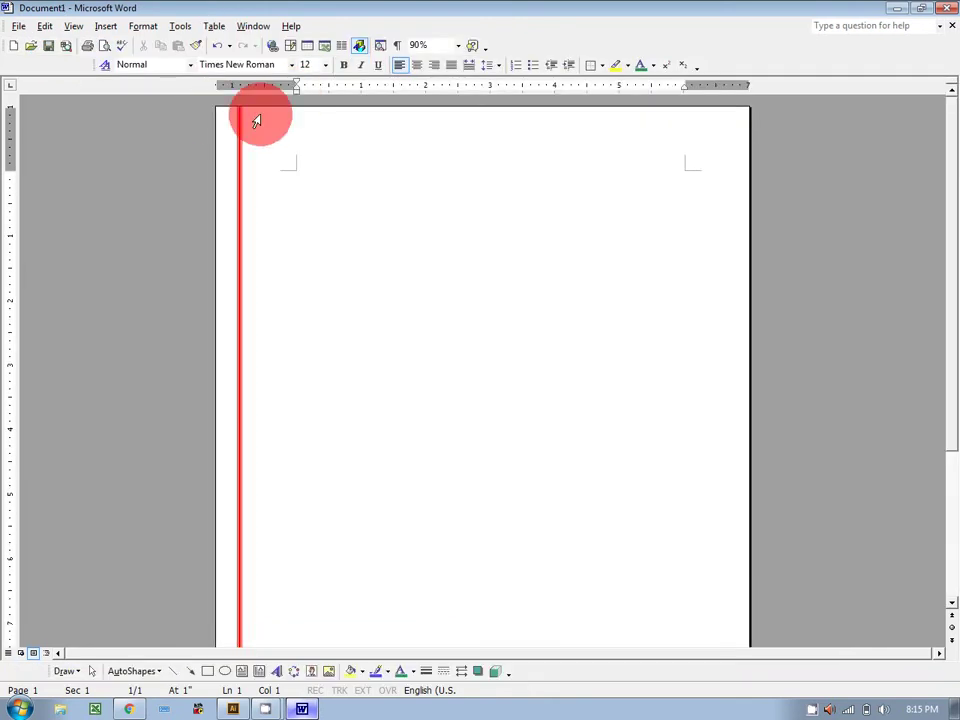
Step: Try to install the missing border art feature from the page border's art choices
{"action": "left_click", "coordinate": [141, 27]}
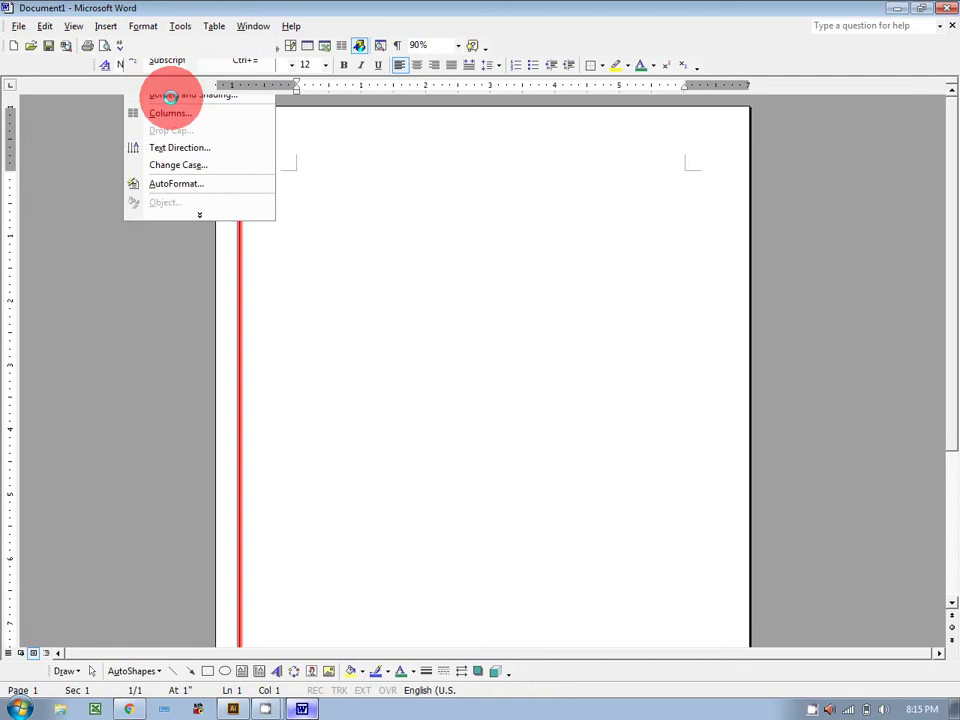
{"action": "left_click", "coordinate": [173, 97]}
{"action": "left_click_drag", "start_coordinate": [444, 212], "coordinate": [441, 160]}
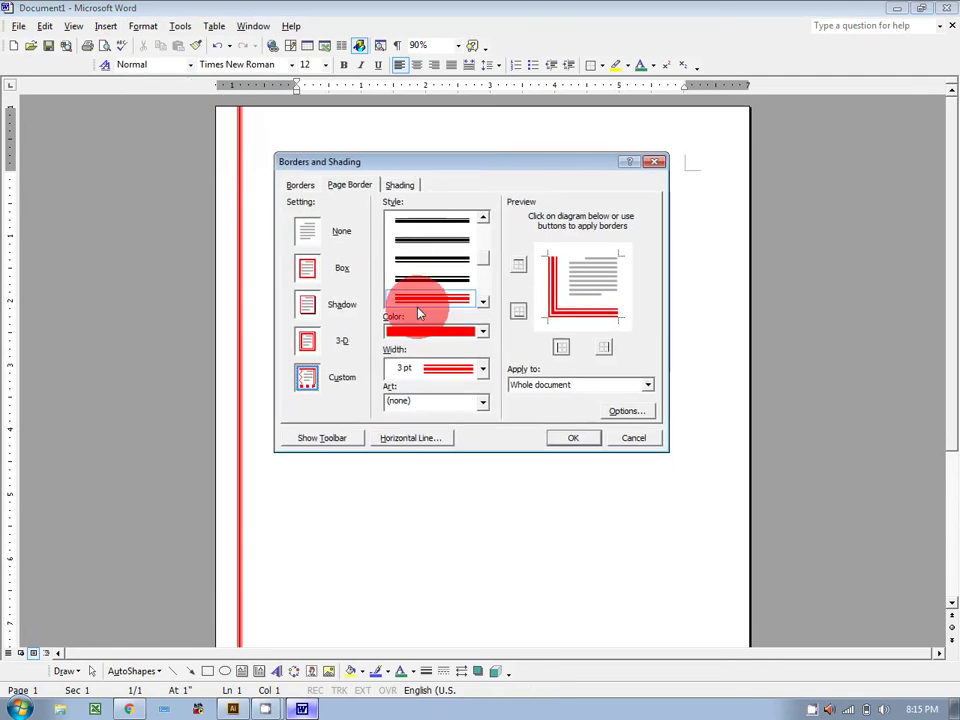
{"action": "left_click", "coordinate": [485, 403]}
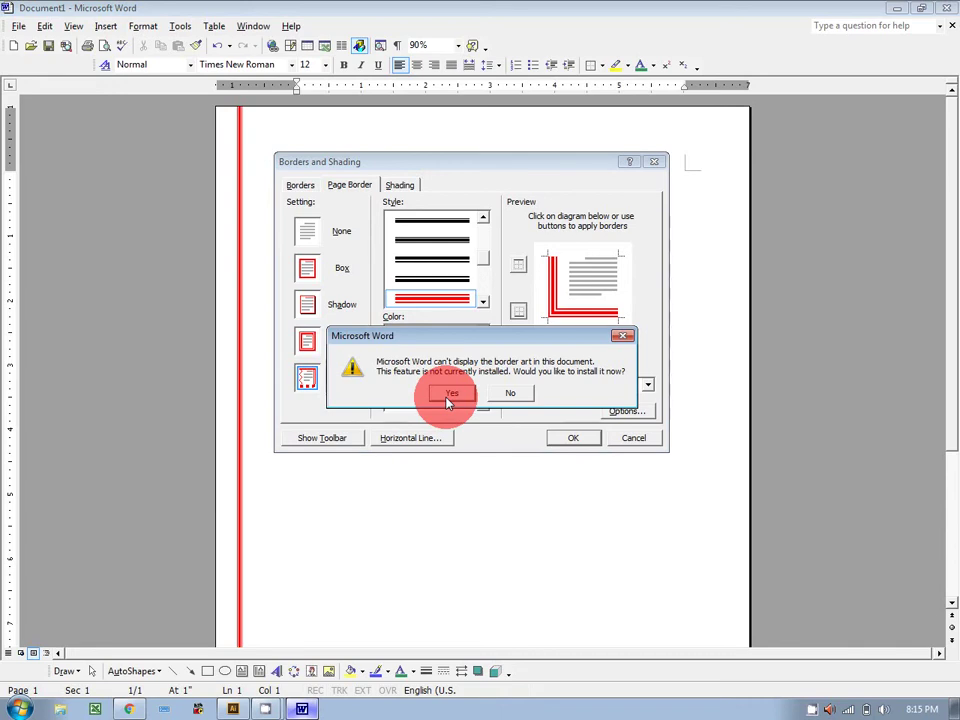
{"action": "left_click", "coordinate": [452, 395]}
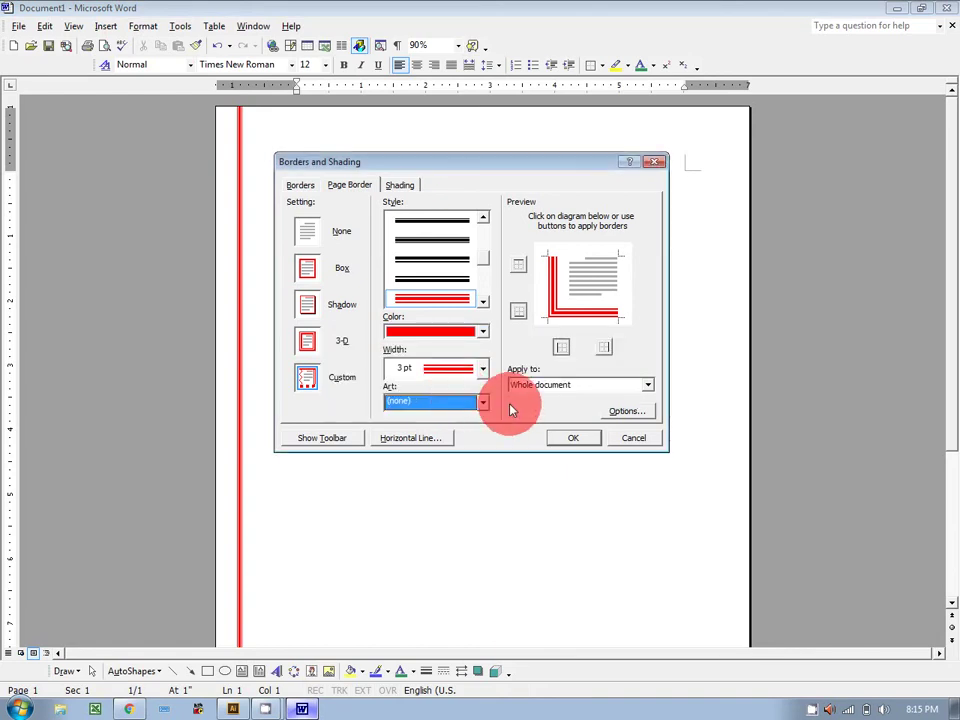
{"action": "left_click", "coordinate": [580, 386]}
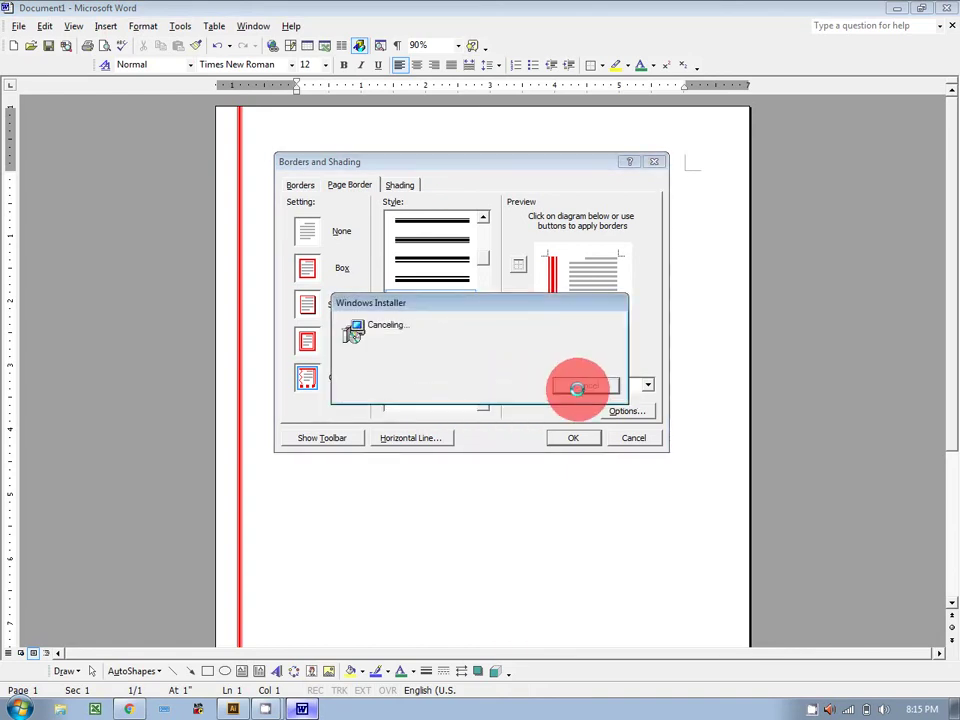
{"action": "left_click", "coordinate": [483, 401]}
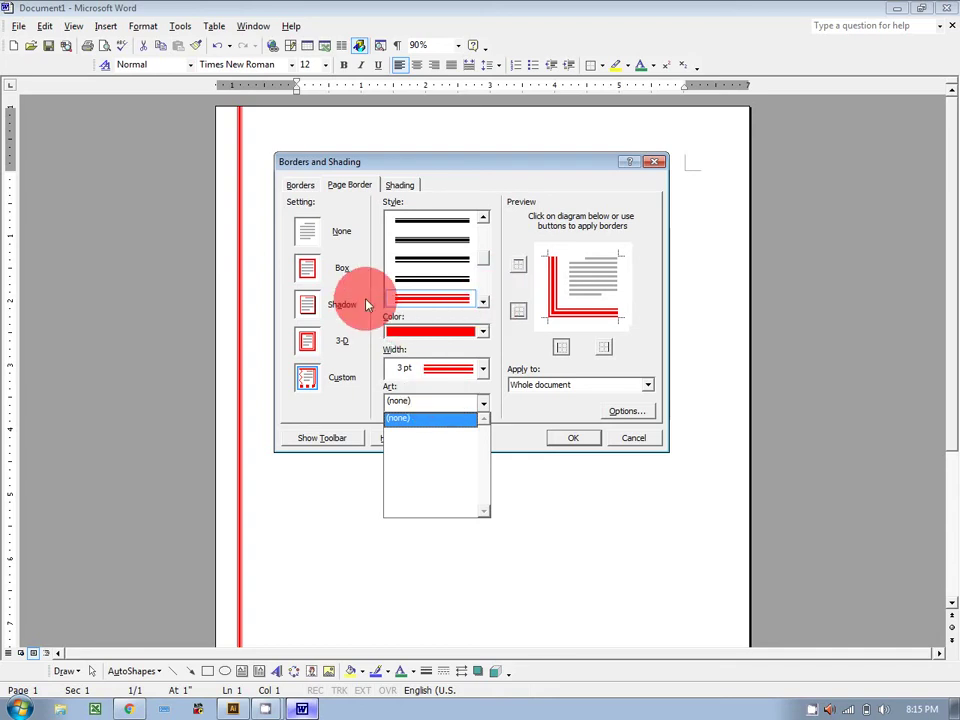
Step: Change the red page border setting to 3-D and apply it to the whole document
{"action": "left_click", "coordinate": [310, 341]}
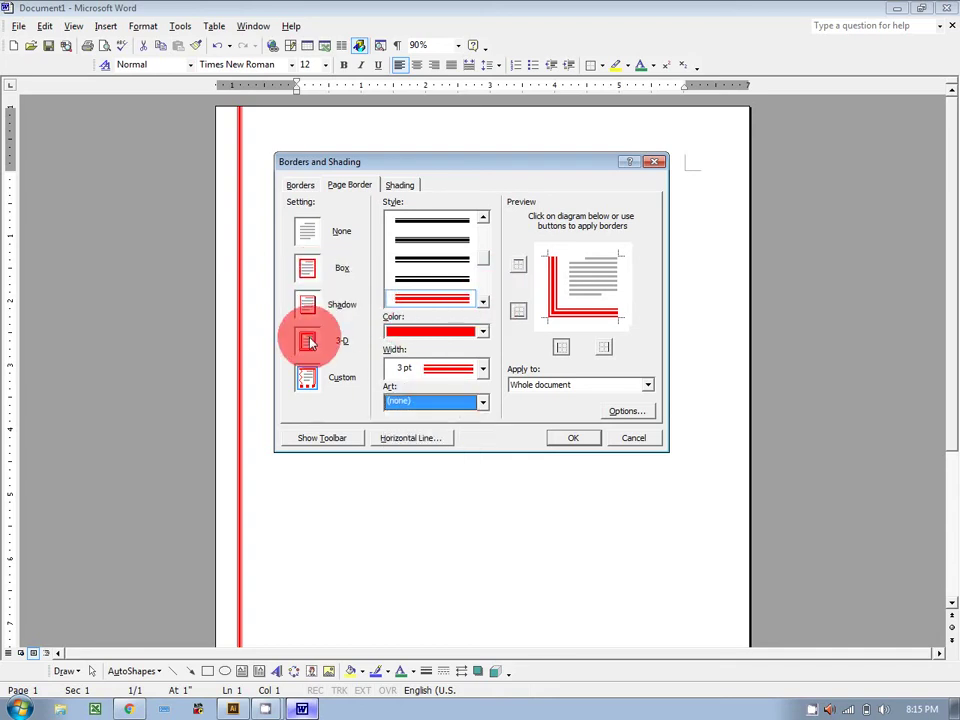
{"action": "left_click", "coordinate": [310, 341]}
{"action": "left_click", "coordinate": [572, 437]}
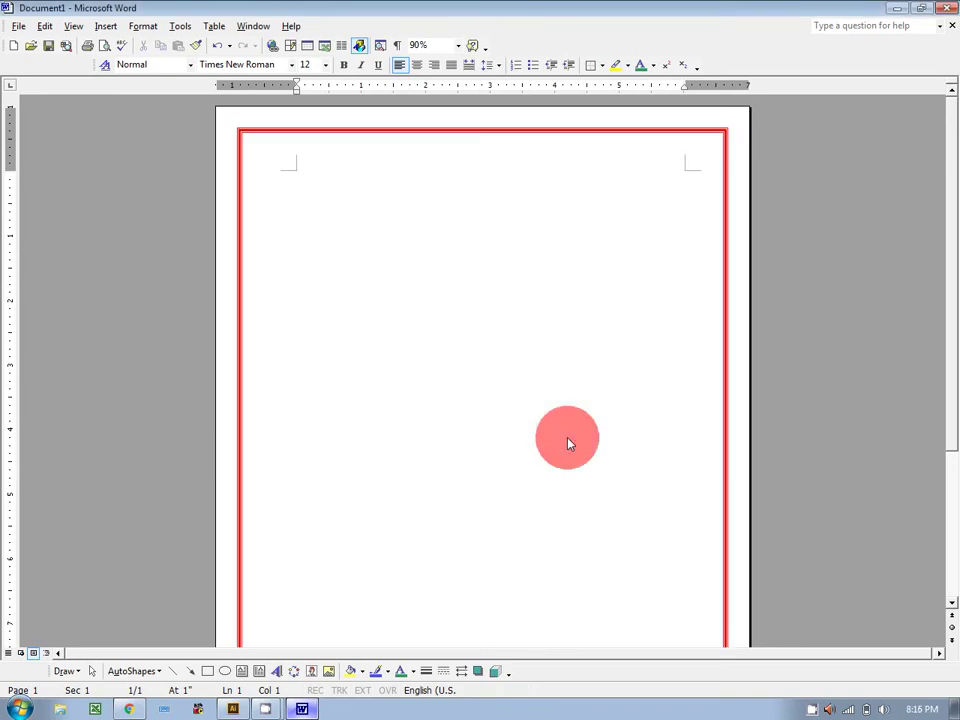
Step: Look at the paragraph border settings and leave them without making changes
{"action": "left_click", "coordinate": [143, 26]}
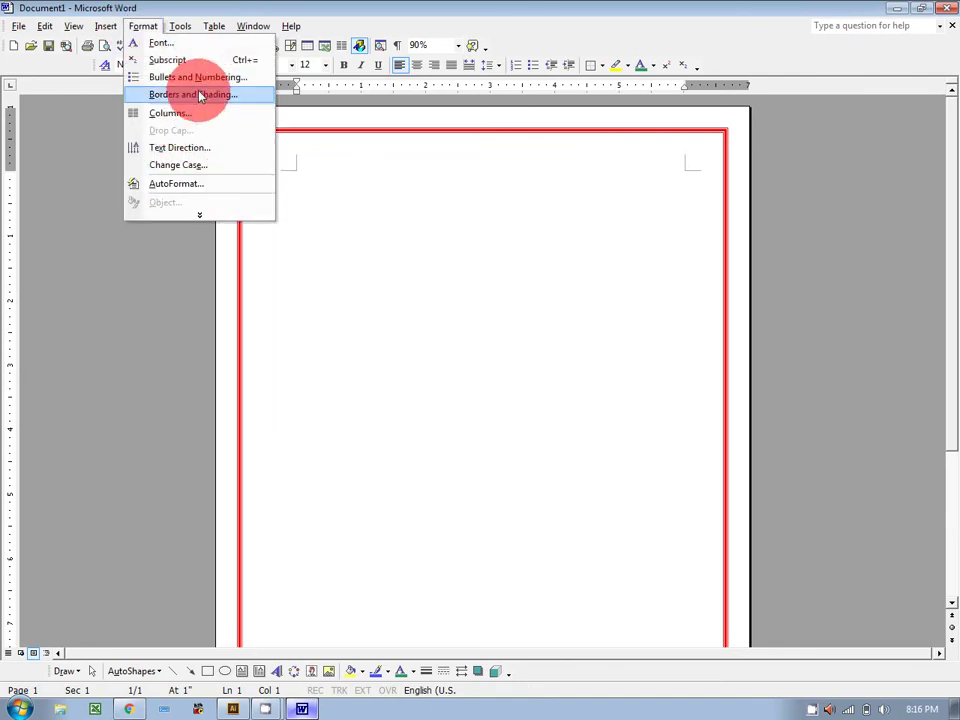
{"action": "left_click", "coordinate": [199, 96]}
{"action": "left_click", "coordinate": [295, 185]}
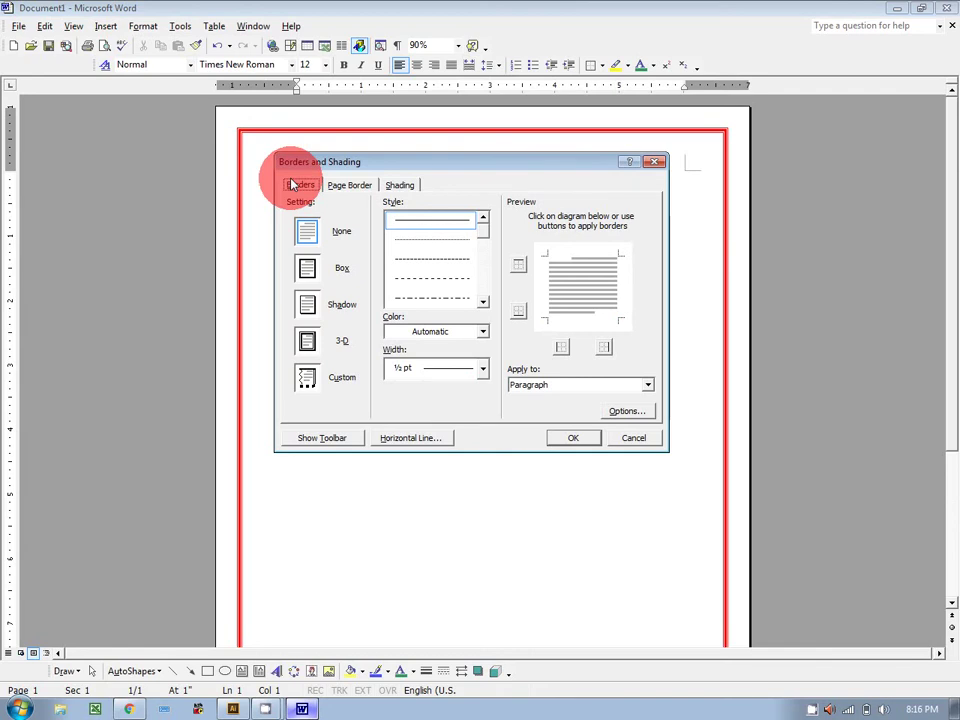
{"action": "left_click", "coordinate": [625, 440]}
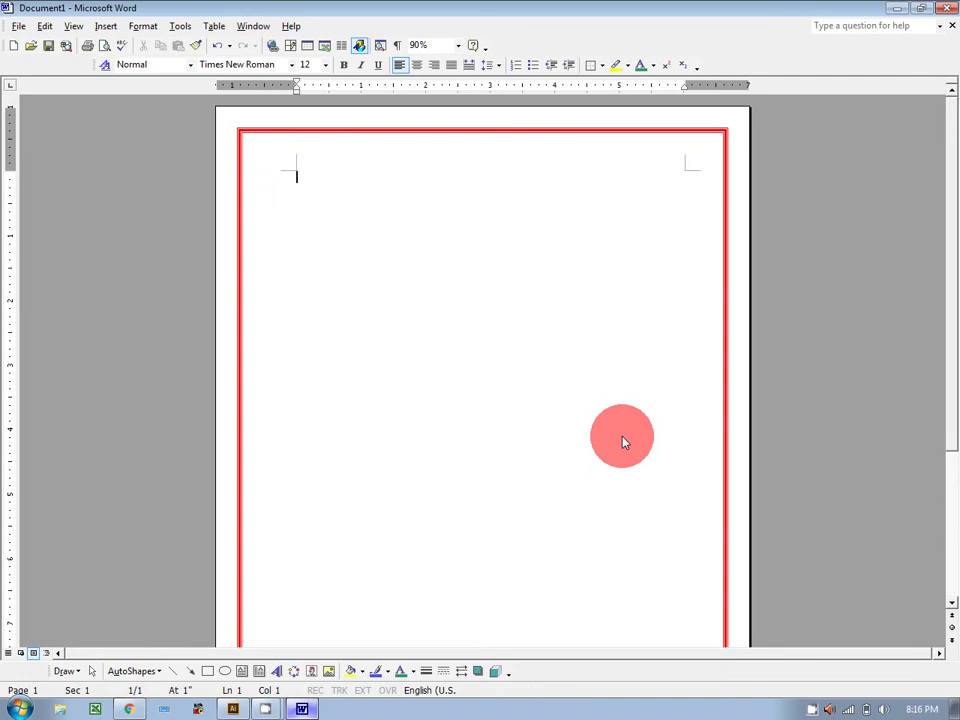
Step: Enter the text "Information Technology House" on the first line, correcting the misspelled words
{"action": "type", "text": "Informal"}
{"action": "type", "text": "io n"}
{"action": "key", "text": "BackSpace"}
{"action": "key", "text": "BackSpace"}
{"action": "key", "text": "BackSpace"}
{"action": "type", "text": "n ETchnology"}
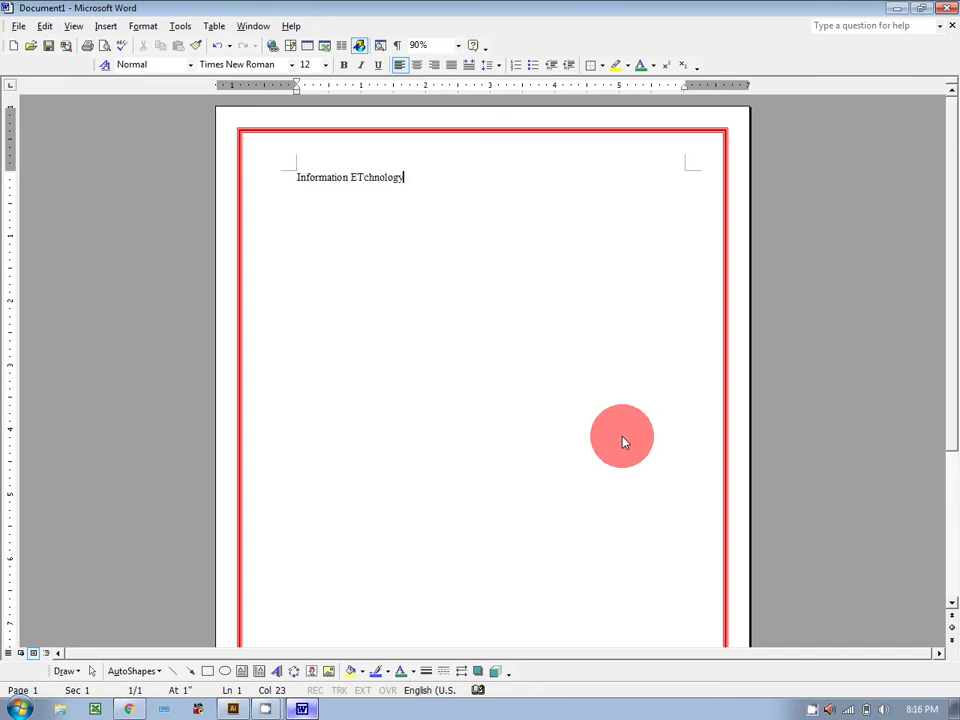
{"action": "key", "text": "BackSpace"}
{"action": "key", "text": "BackSpace"}
{"action": "key", "text": "BackSpace"}
{"action": "key", "text": "BackSpace"}
{"action": "key", "text": "BackSpace"}
{"action": "key", "text": "BackSpace"}
{"action": "key", "text": "BackSpace"}
{"action": "key", "text": "BackSpace"}
{"action": "key", "text": "BackSpace"}
{"action": "key", "text": "BackSpace"}
{"action": "type", "text": "Technology House"}
Step: Format the "Information Technology House" line in Berlin Sans FB Demi at size 36
{"action": "left_click_drag", "start_coordinate": [437, 177], "coordinate": [283, 172]}
{"action": "left_click", "coordinate": [291, 64]}
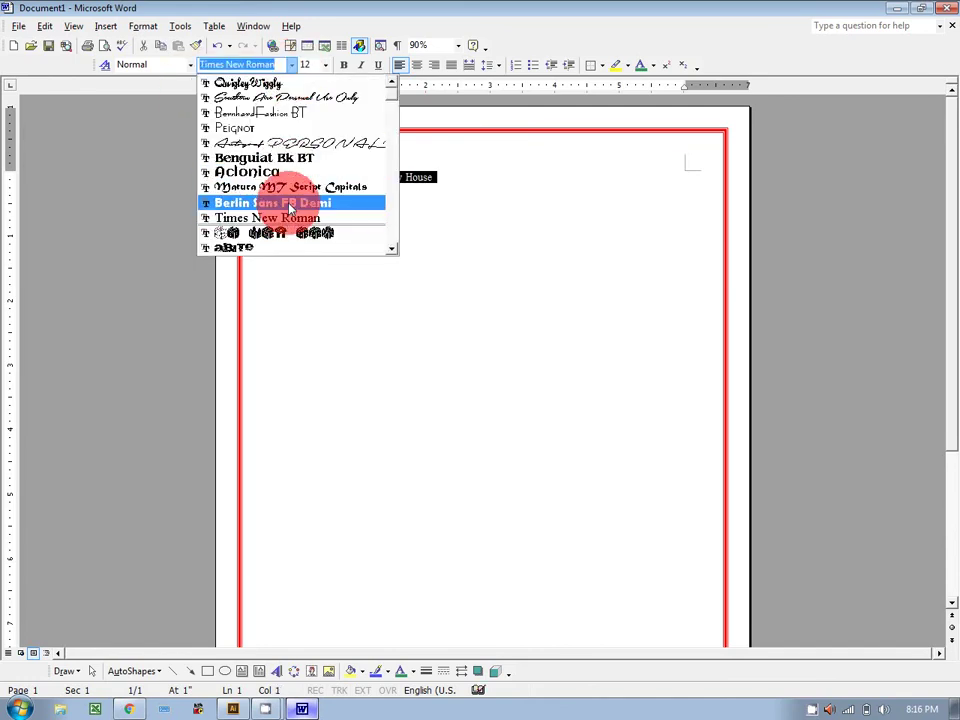
{"action": "left_click", "coordinate": [290, 207]}
{"action": "left_click", "coordinate": [325, 65]}
{"action": "scroll", "coordinate": [318, 190], "scroll_direction": "down", "scroll_amount": 2}
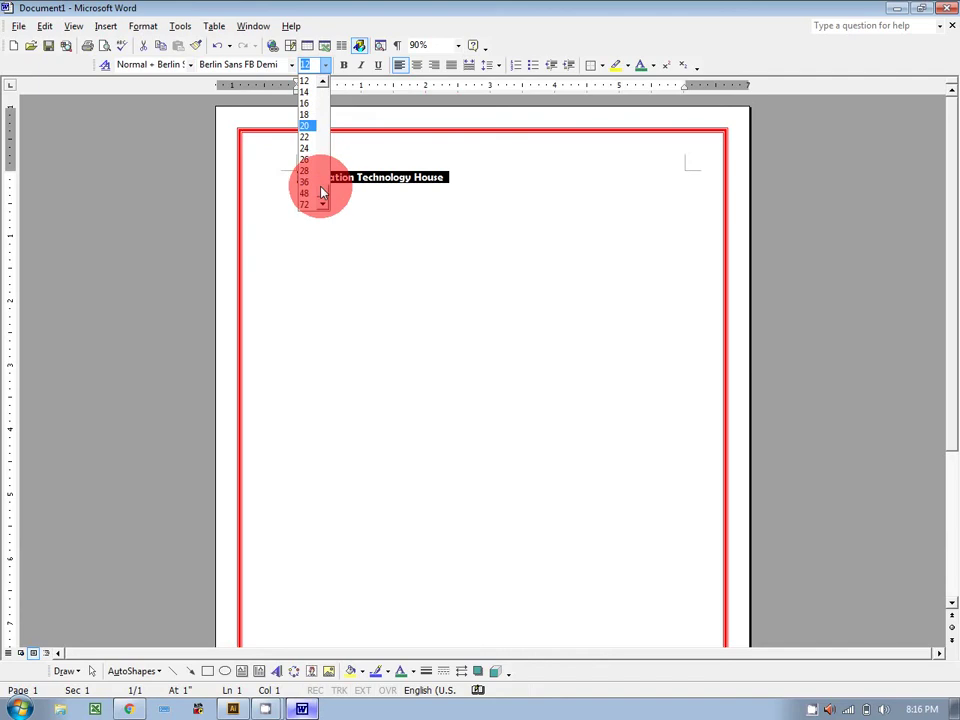
{"action": "left_click", "coordinate": [311, 204]}
{"action": "left_click", "coordinate": [325, 65]}
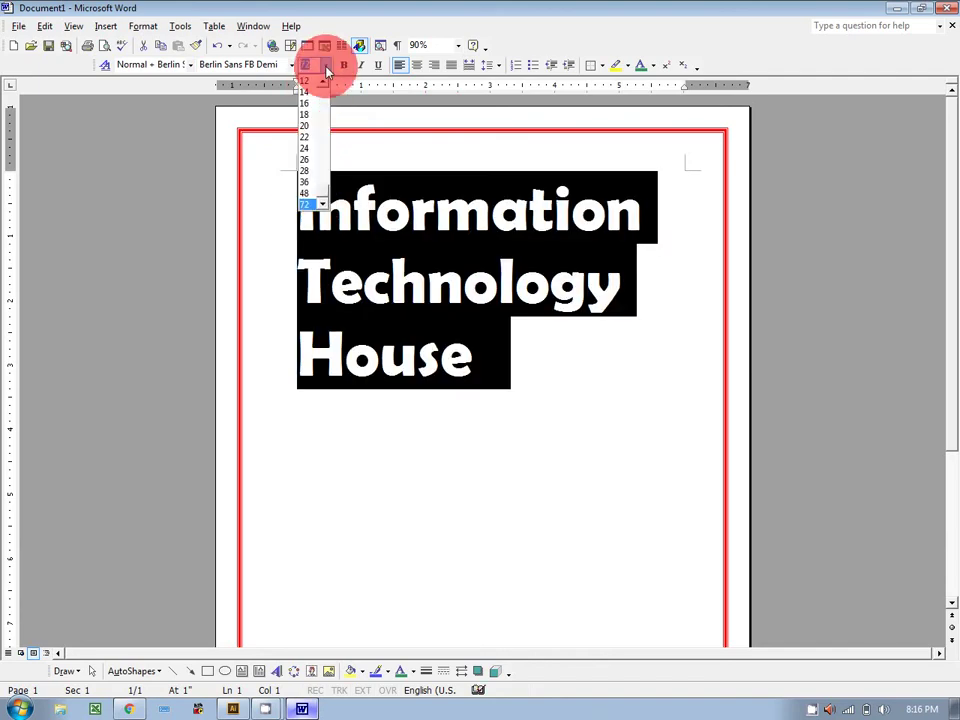
{"action": "left_click", "coordinate": [308, 182]}
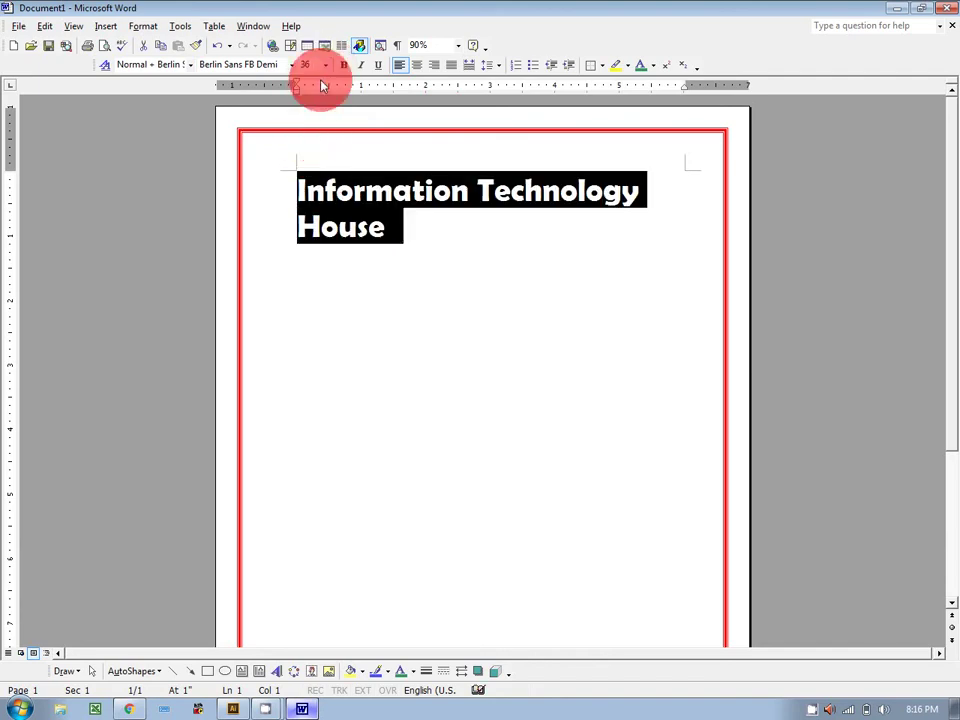
Step: Set the "Information Technology House" heading to size 26 and center it
{"action": "left_click", "coordinate": [325, 65]}
{"action": "scroll", "coordinate": [315, 116], "scroll_direction": "up", "scroll_amount": 1}
{"action": "left_click", "coordinate": [310, 181]}
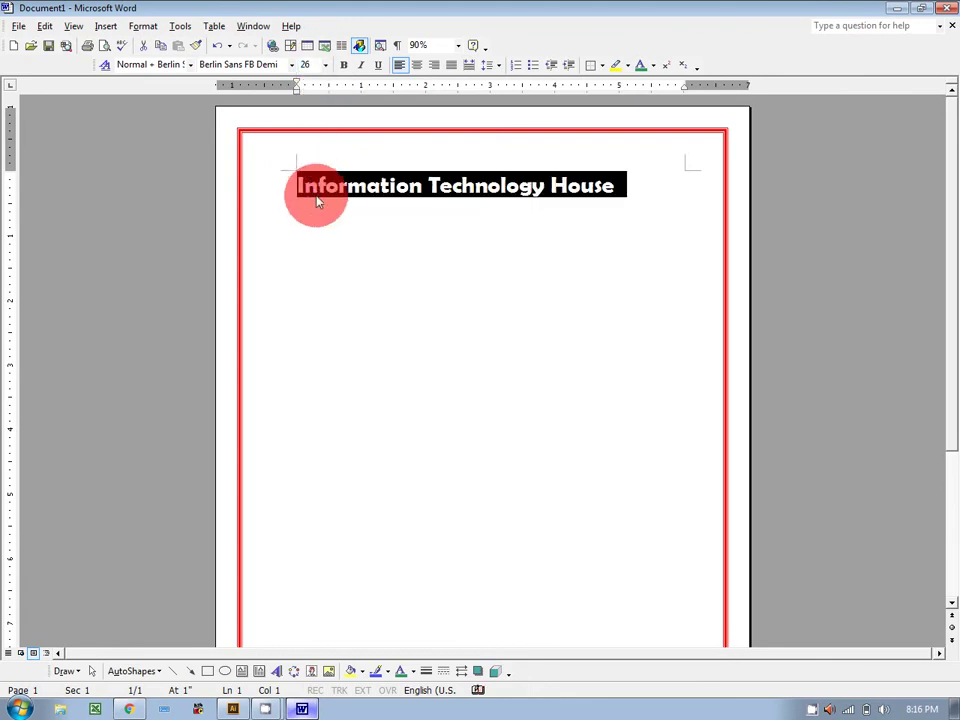
{"action": "left_click", "coordinate": [418, 65]}
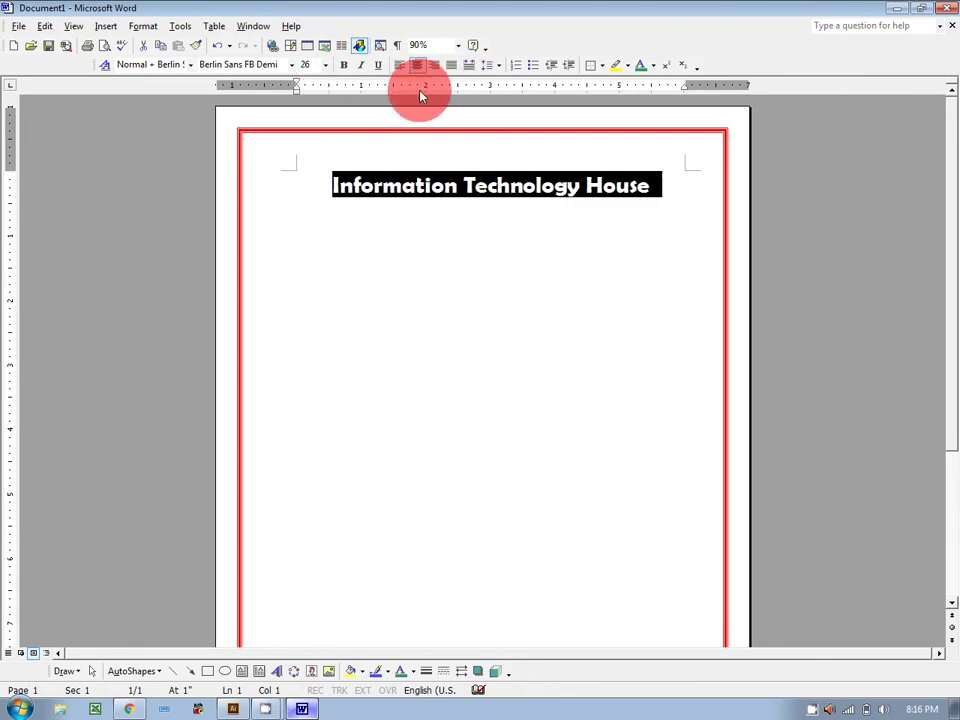
{"action": "left_click", "coordinate": [476, 380]}
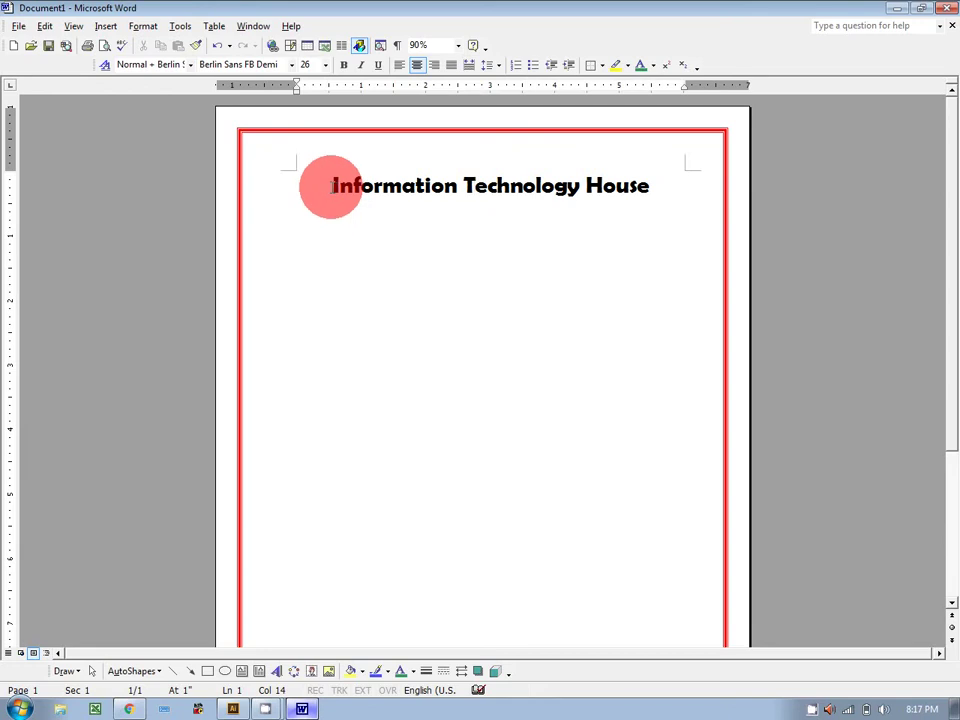
Step: Choose a box border with the double-wavy line style for the "Information Technology House" heading
{"action": "left_click_drag", "start_coordinate": [331, 188], "coordinate": [615, 184]}
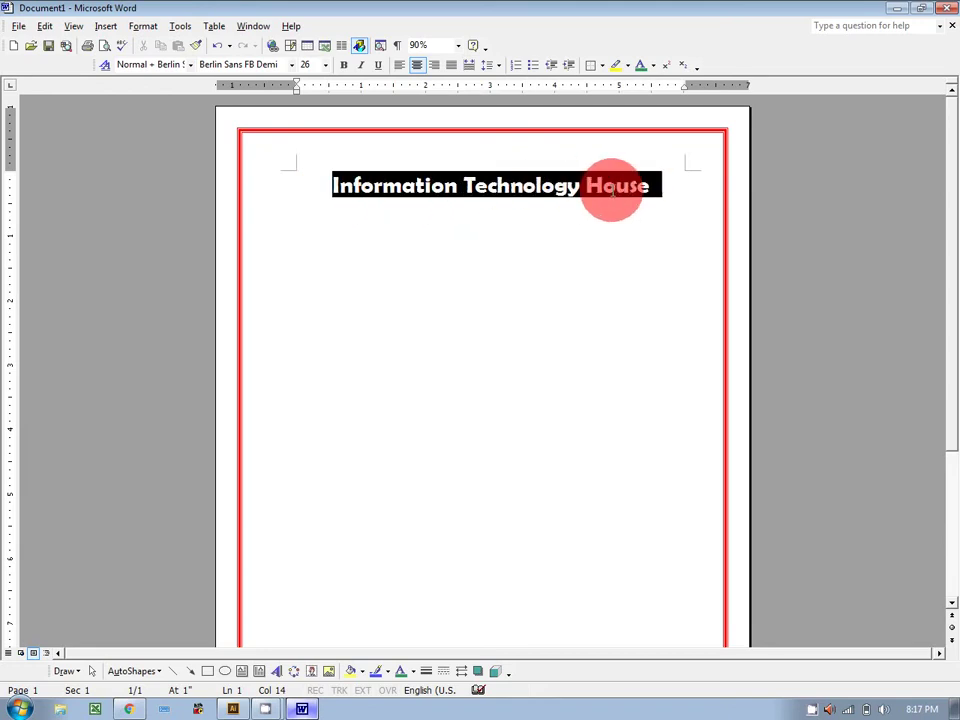
{"action": "left_click", "coordinate": [141, 26]}
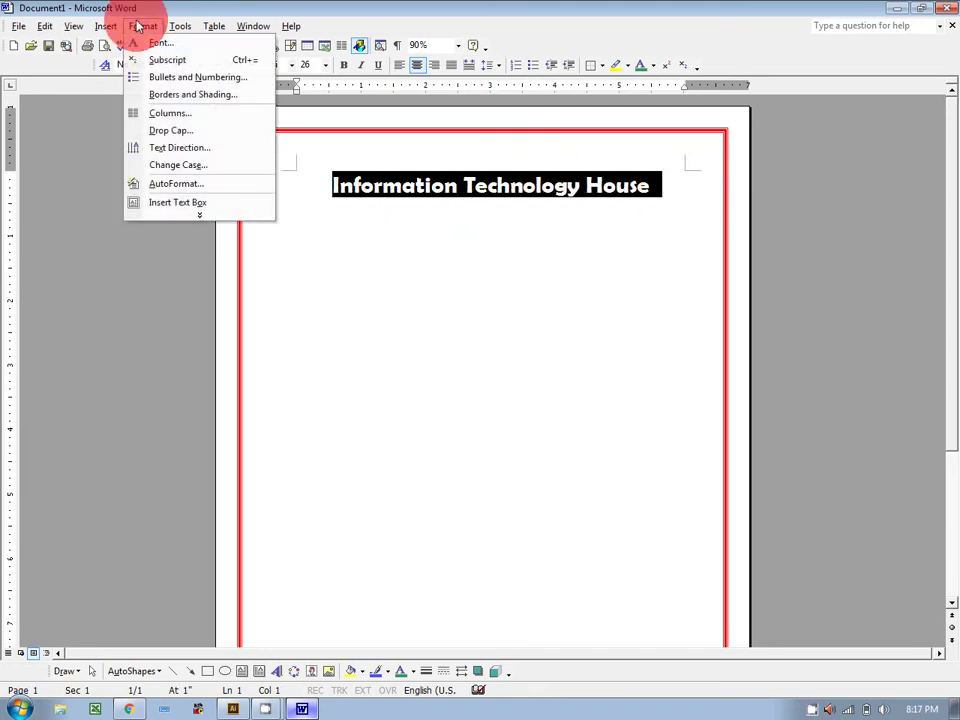
{"action": "left_click", "coordinate": [162, 100]}
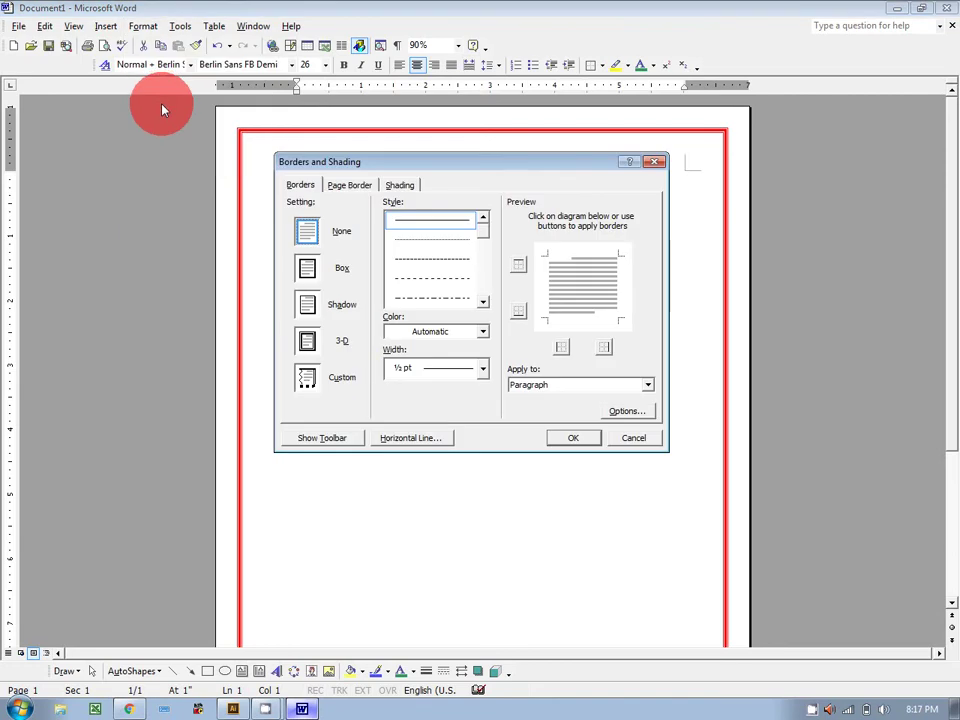
{"action": "left_click", "coordinate": [345, 188]}
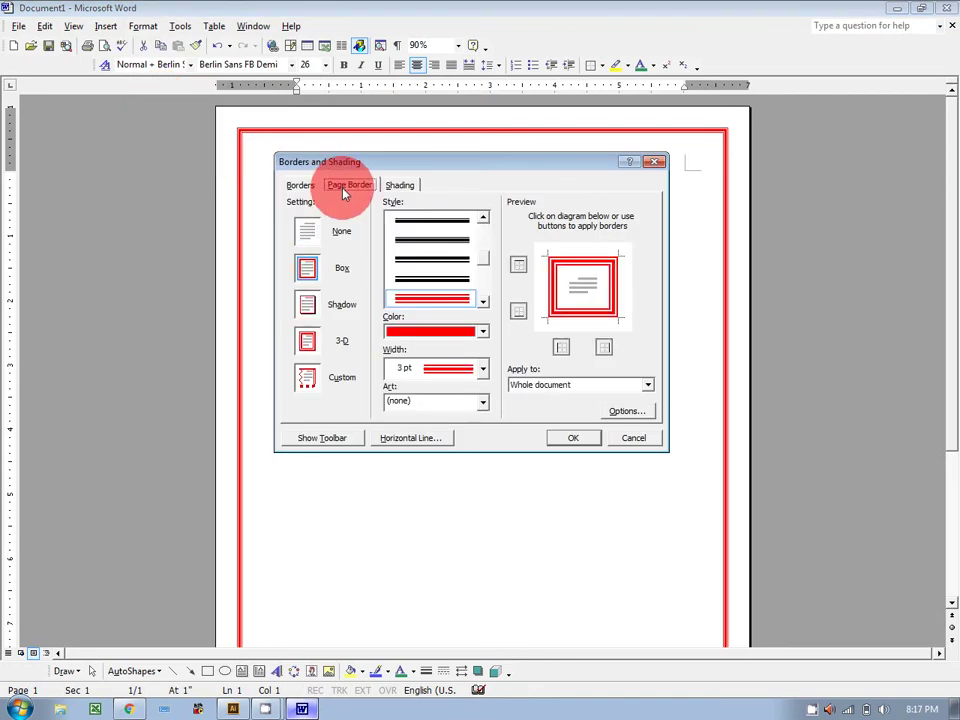
{"action": "left_click", "coordinate": [299, 186]}
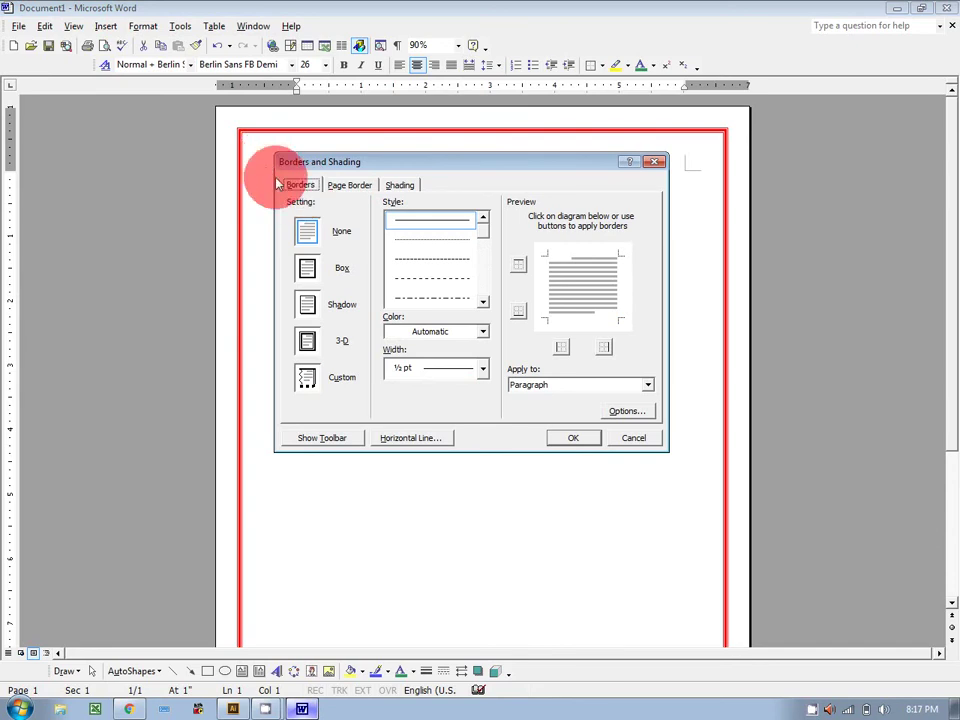
{"action": "left_click", "coordinate": [482, 302]}
{"action": "left_click", "coordinate": [482, 302]}
{"action": "left_click", "coordinate": [482, 302]}
{"action": "left_click", "coordinate": [482, 304]}
{"action": "left_click", "coordinate": [482, 304]}
{"action": "left_click", "coordinate": [482, 304]}
{"action": "left_click", "coordinate": [482, 304]}
{"action": "left_click", "coordinate": [482, 304]}
{"action": "left_click", "coordinate": [482, 304]}
{"action": "left_click", "coordinate": [482, 304]}
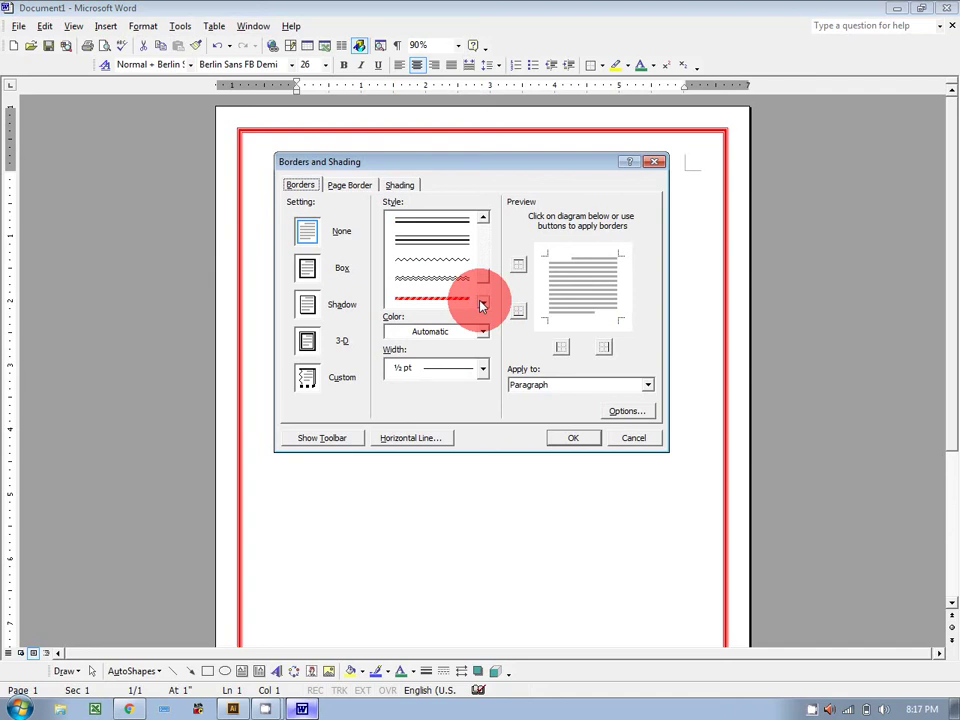
{"action": "left_click", "coordinate": [440, 288]}
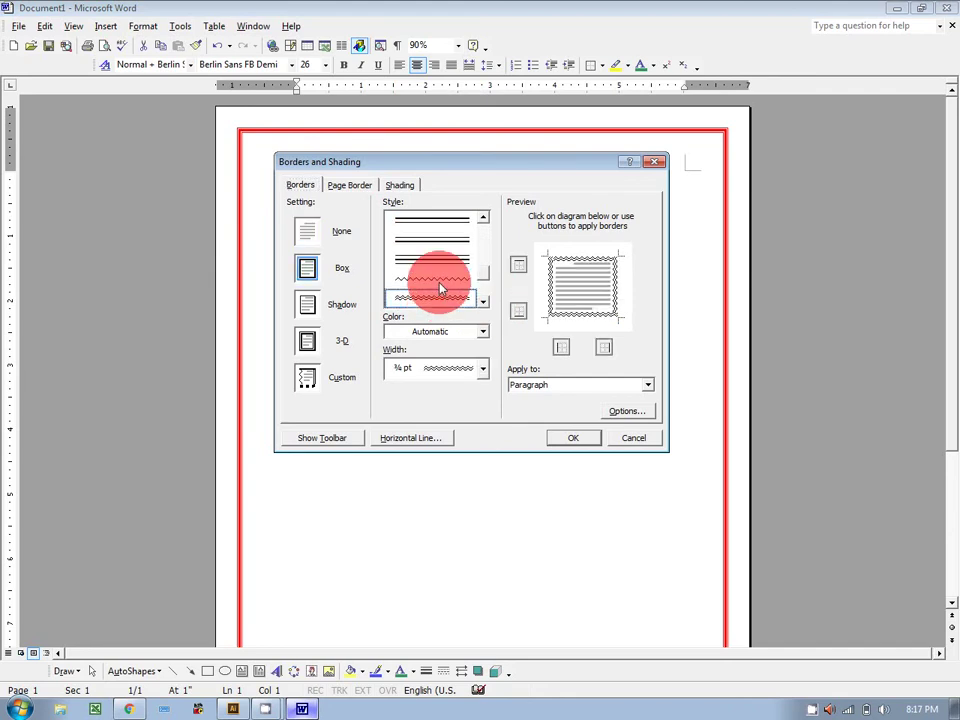
Step: Apply the double-wavy border in blue to the heading's text only, and undo it
{"action": "left_click", "coordinate": [483, 331]}
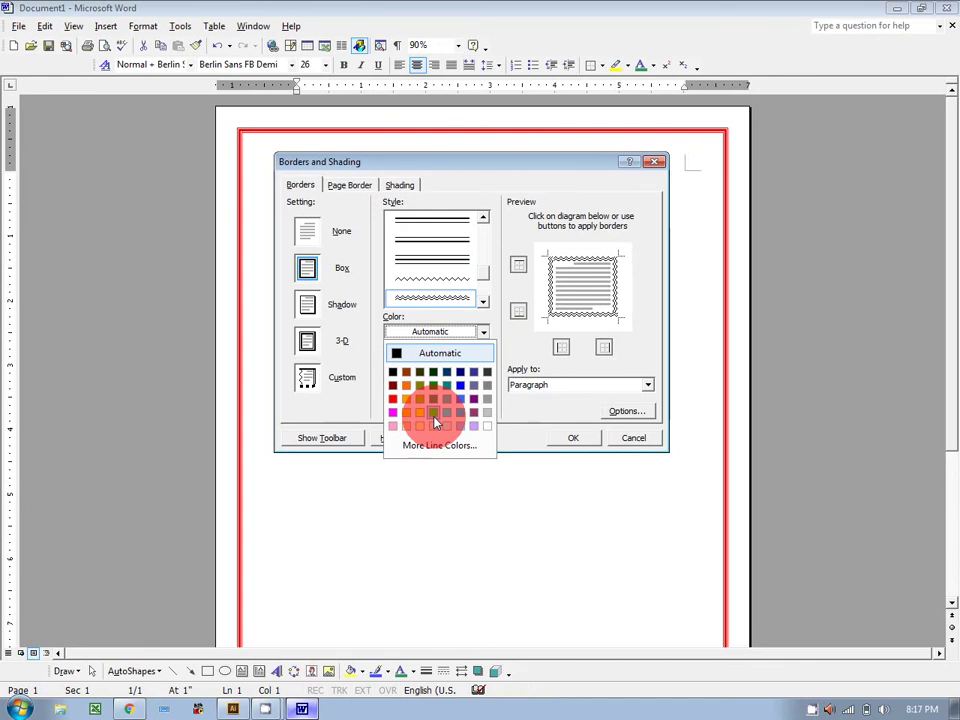
{"action": "left_click", "coordinate": [467, 388]}
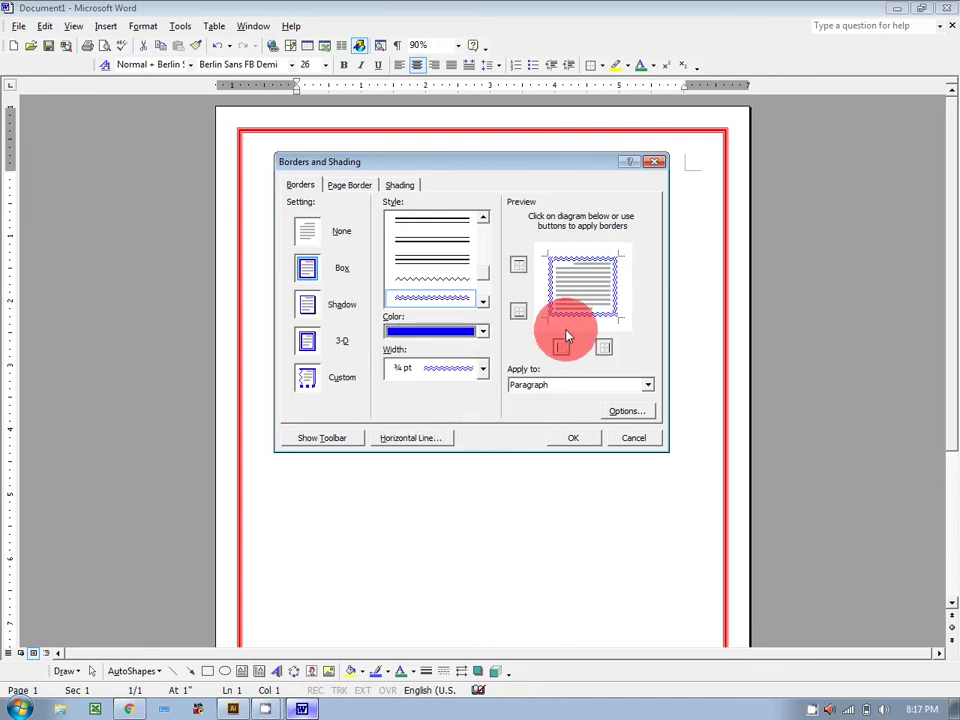
{"action": "left_click", "coordinate": [611, 388]}
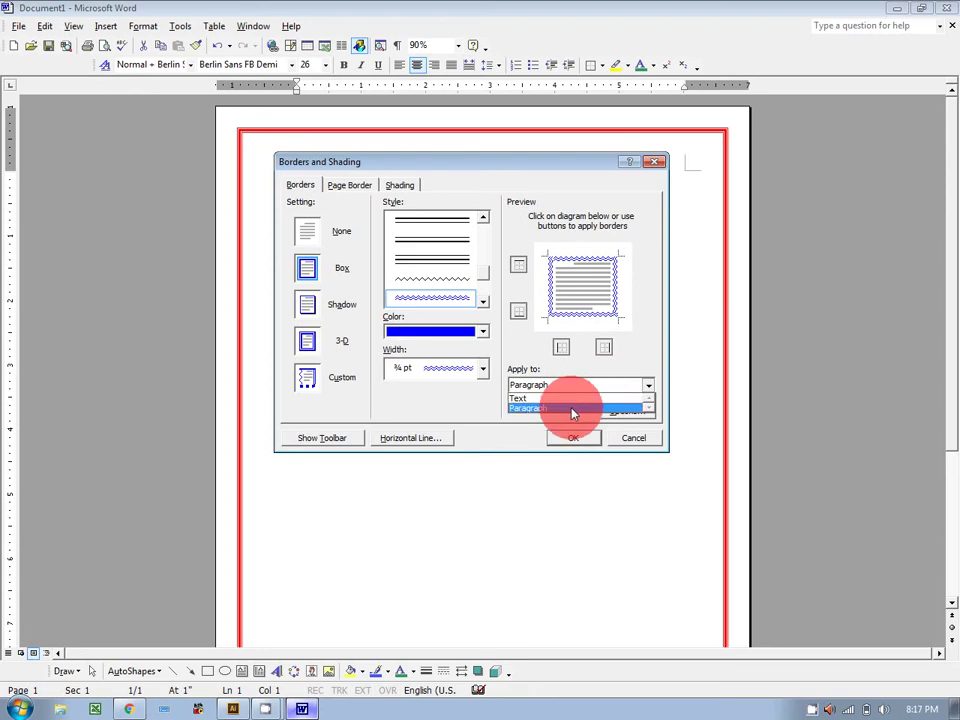
{"action": "left_click", "coordinate": [572, 409]}
{"action": "left_click_drag", "start_coordinate": [511, 164], "coordinate": [516, 312]}
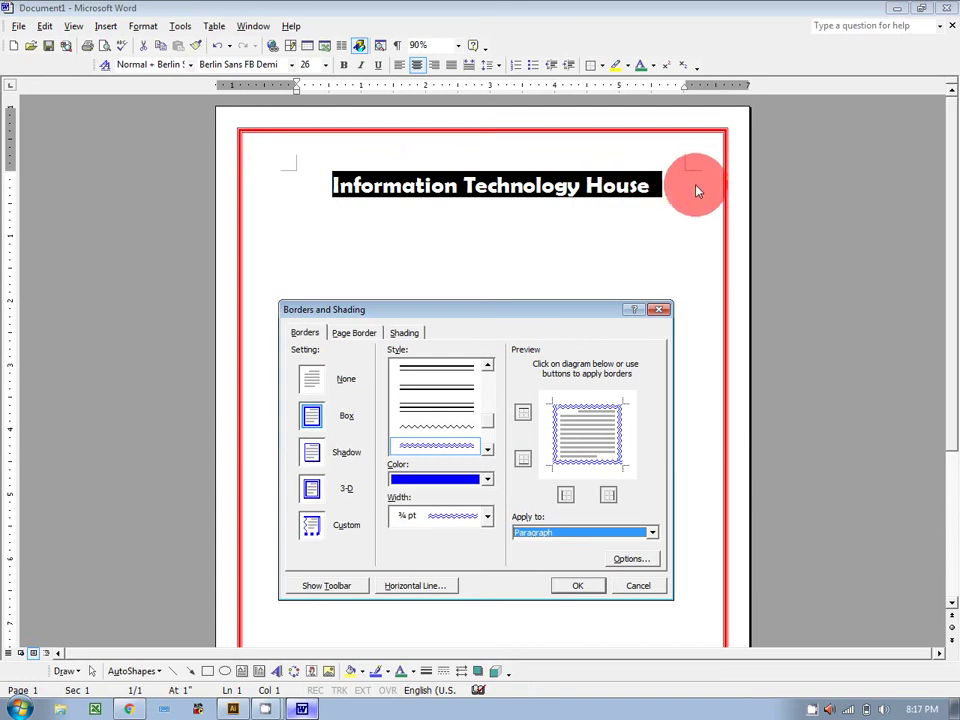
{"action": "left_click", "coordinate": [549, 535]}
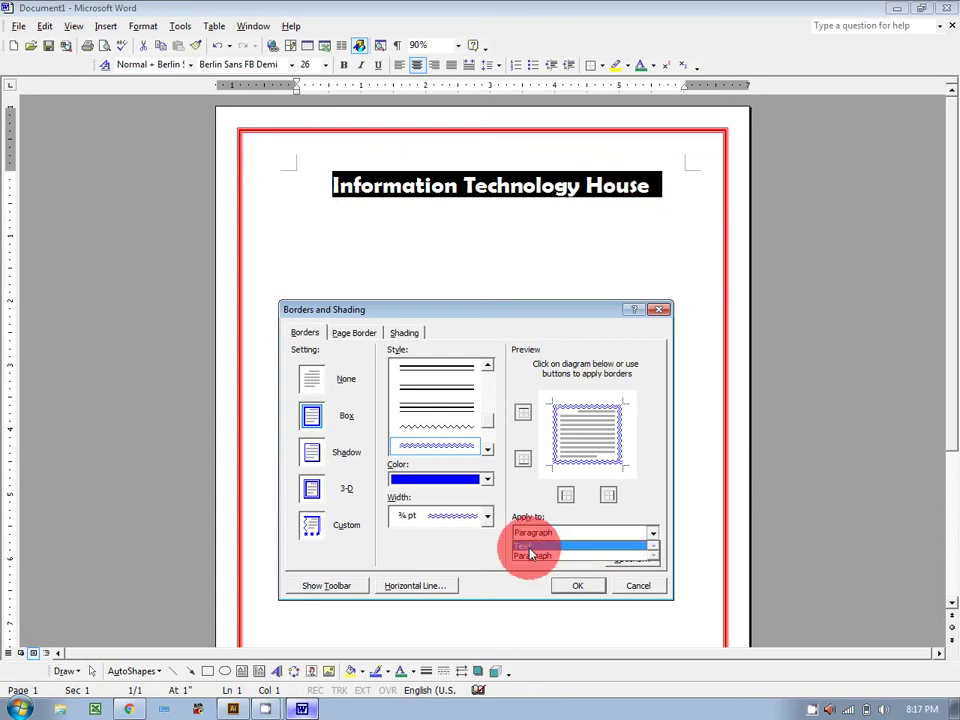
{"action": "left_click", "coordinate": [524, 546]}
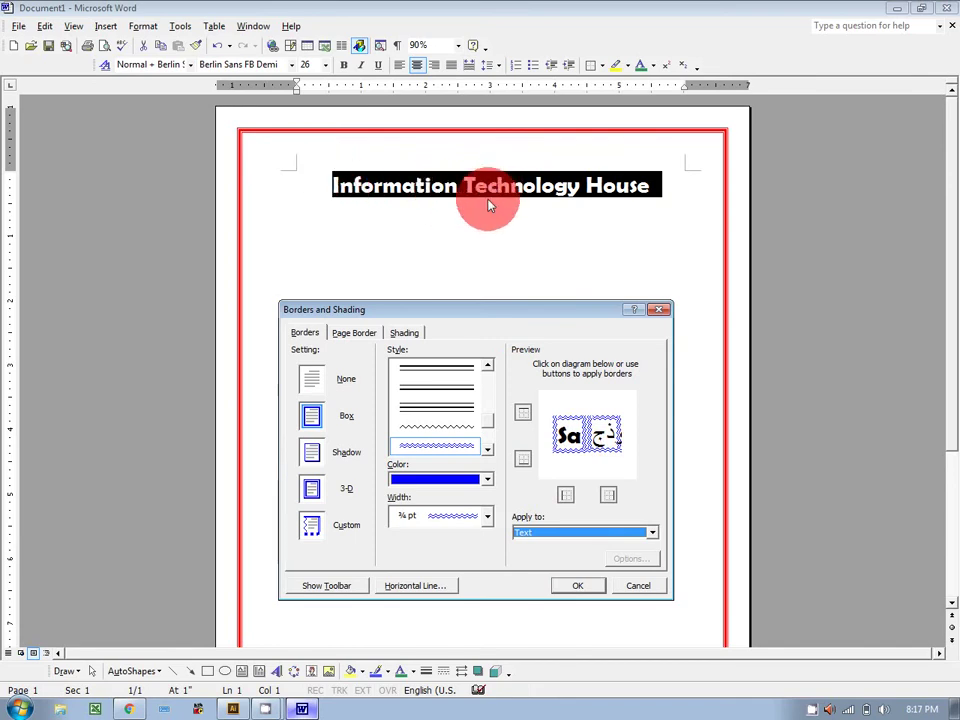
{"action": "left_click", "coordinate": [570, 585]}
{"action": "left_click", "coordinate": [559, 369]}
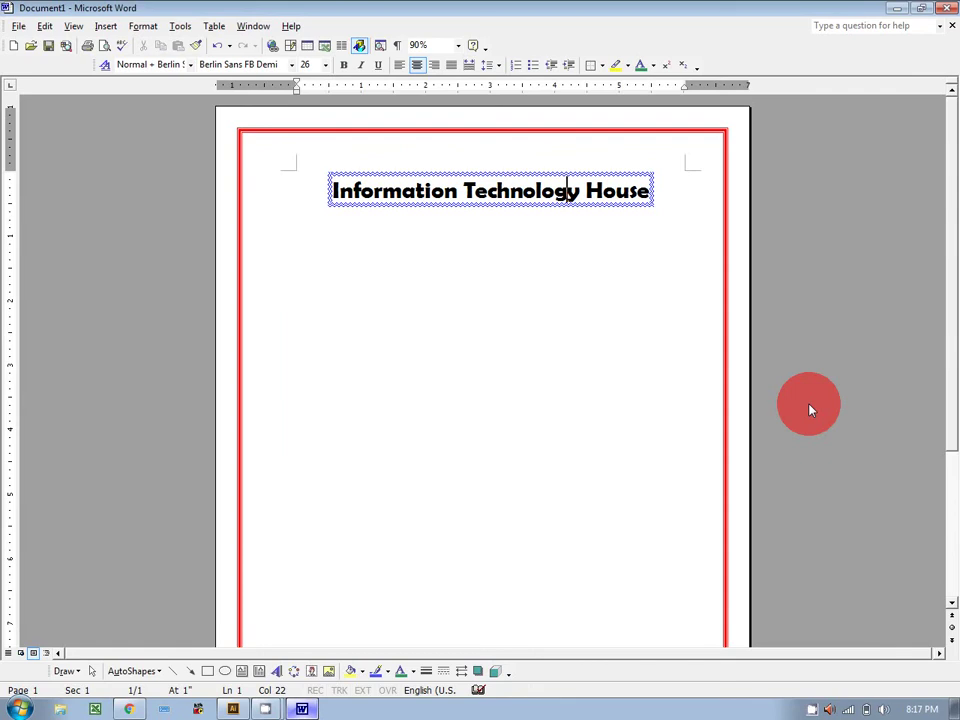
{"action": "key", "text": "ctrl+z"}
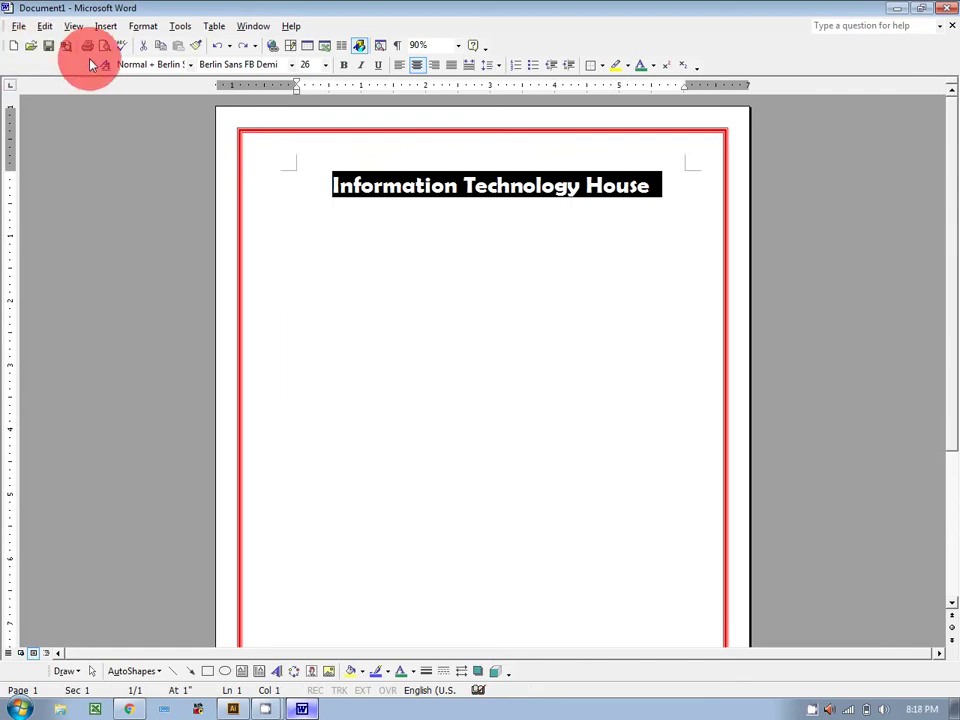
Step: Apply a 3 pt thick-and-thin double-line box border in the automatic color to the heading's whole paragraph
{"action": "left_click", "coordinate": [140, 27]}
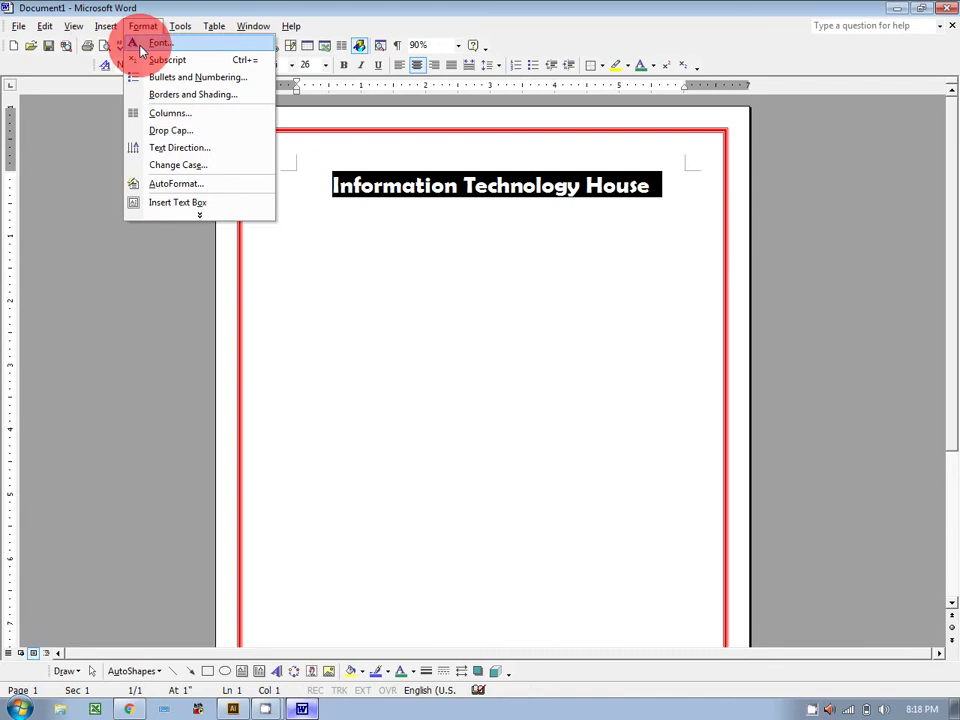
{"action": "left_click", "coordinate": [211, 96]}
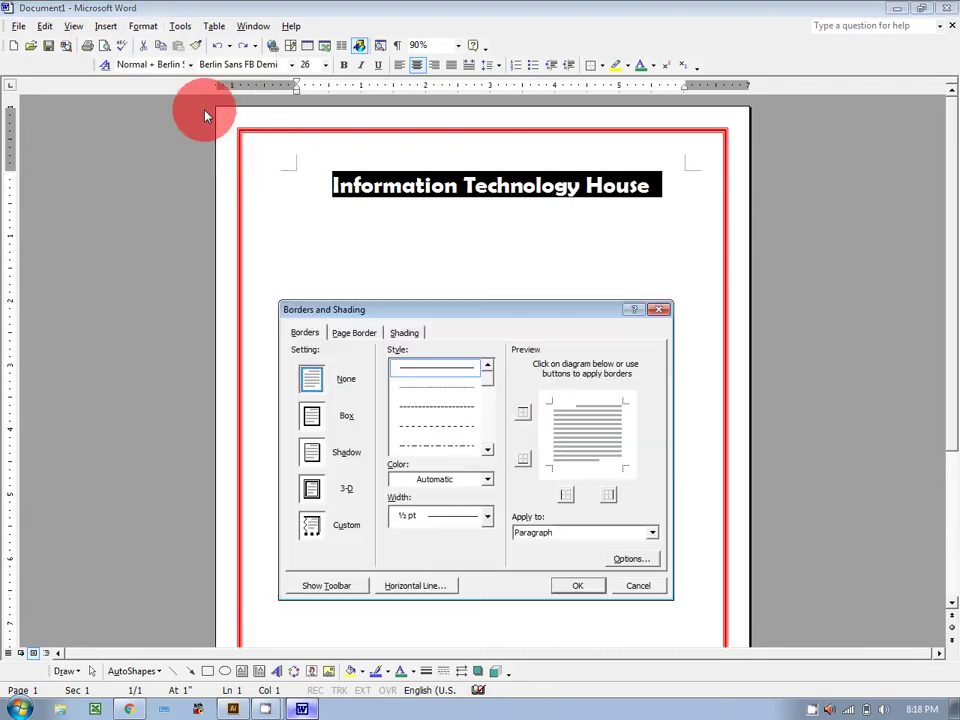
{"action": "left_click_drag", "start_coordinate": [488, 378], "coordinate": [489, 407]}
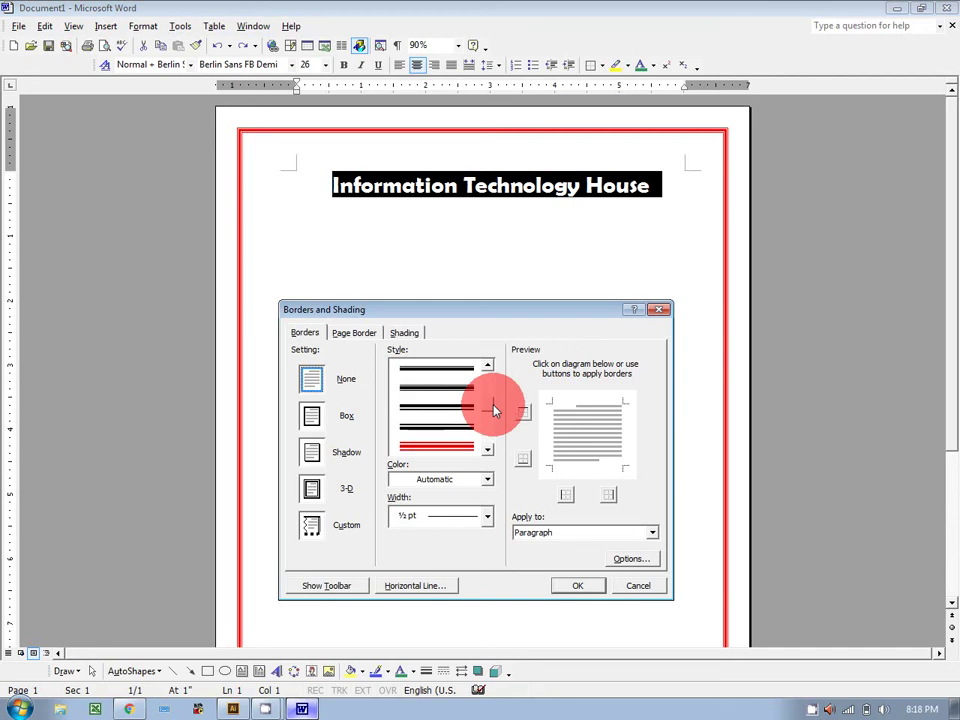
{"action": "left_click", "coordinate": [437, 392]}
{"action": "left_click", "coordinate": [586, 534]}
{"action": "left_click", "coordinate": [558, 556]}
{"action": "left_click", "coordinate": [576, 586]}
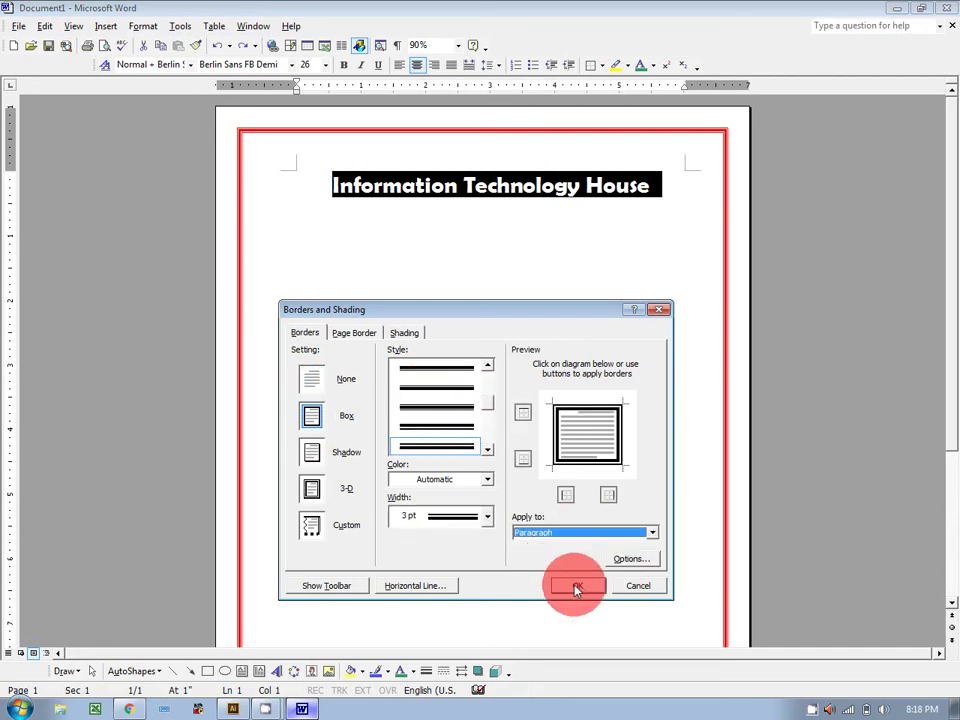
{"action": "left_click", "coordinate": [771, 452]}
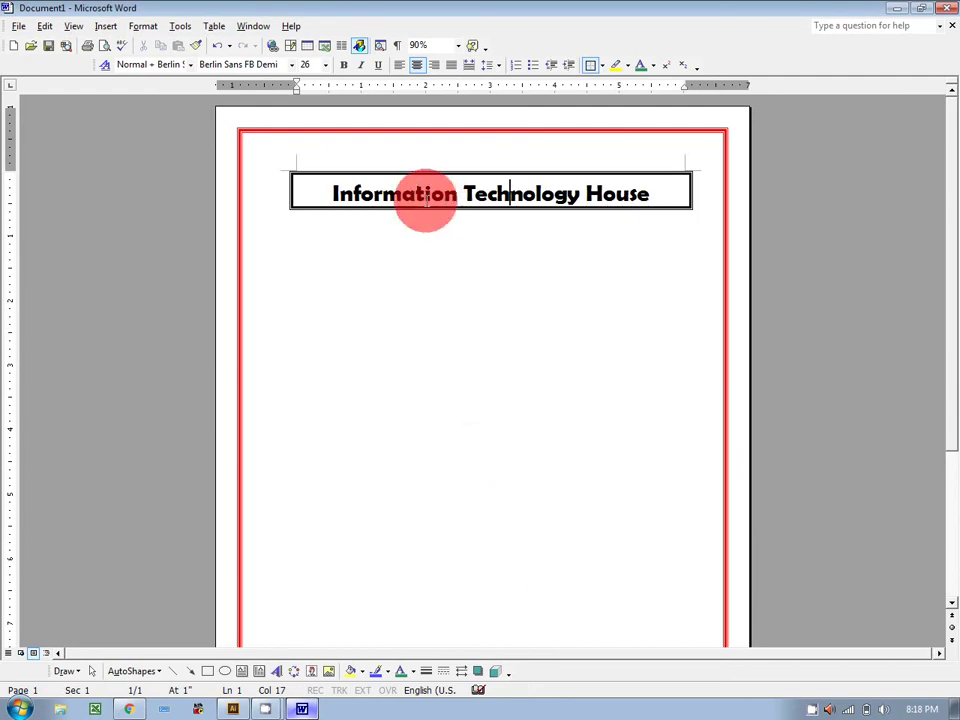
Step: Try to start a new line below the bordered heading, and undo it
{"action": "left_click_drag", "start_coordinate": [332, 188], "coordinate": [632, 193]}
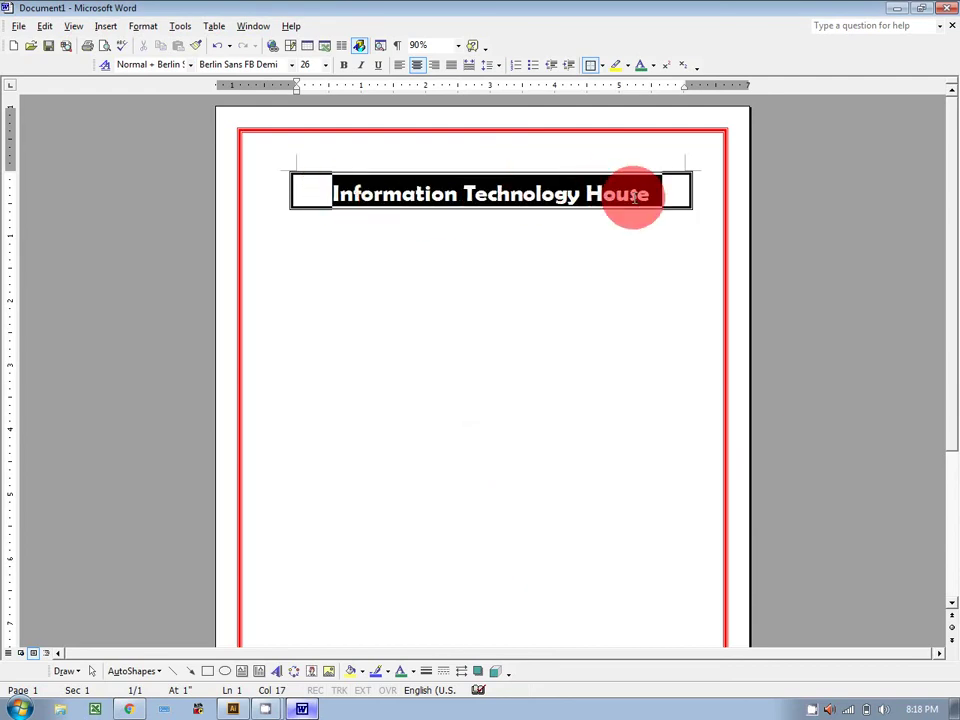
{"action": "left_click", "coordinate": [637, 296]}
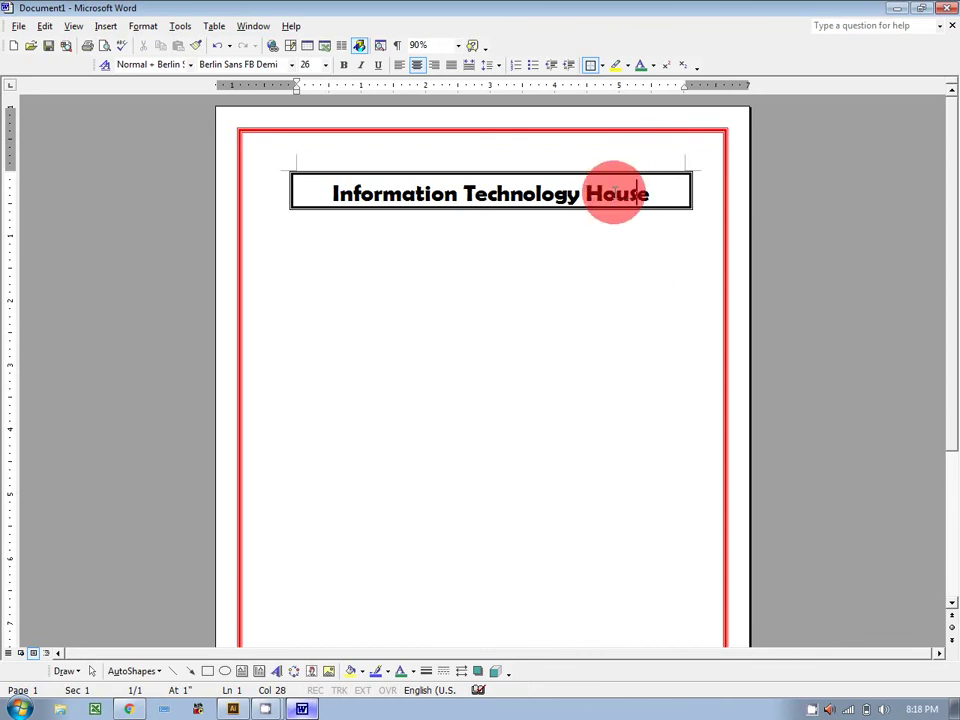
{"action": "left_click", "coordinate": [657, 191]}
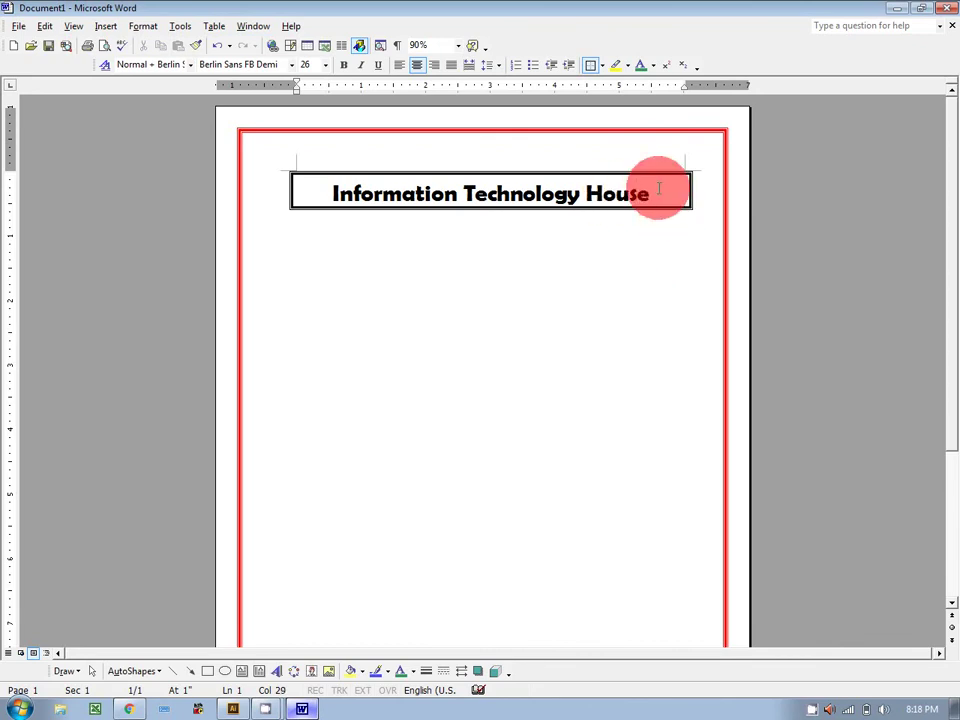
{"action": "key", "text": "Return"}
{"action": "key", "text": "BackSpace"}
{"action": "key", "text": "BackSpace"}
{"action": "left_click", "coordinate": [298, 226]}
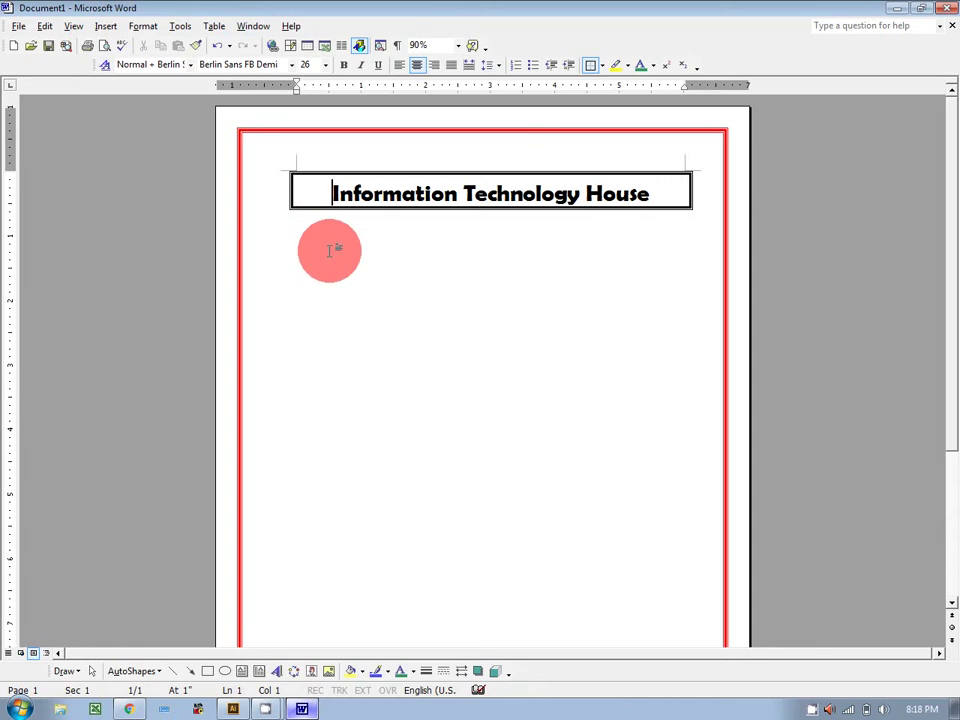
{"action": "double_click", "coordinate": [316, 248]}
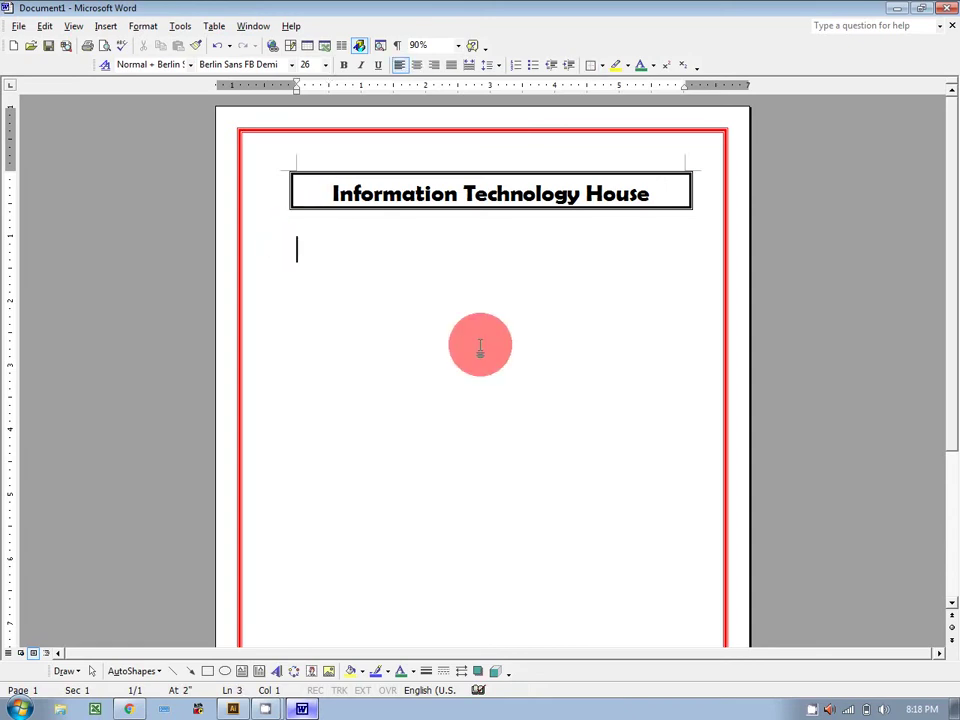
{"action": "key", "text": "ctrl+Home"}
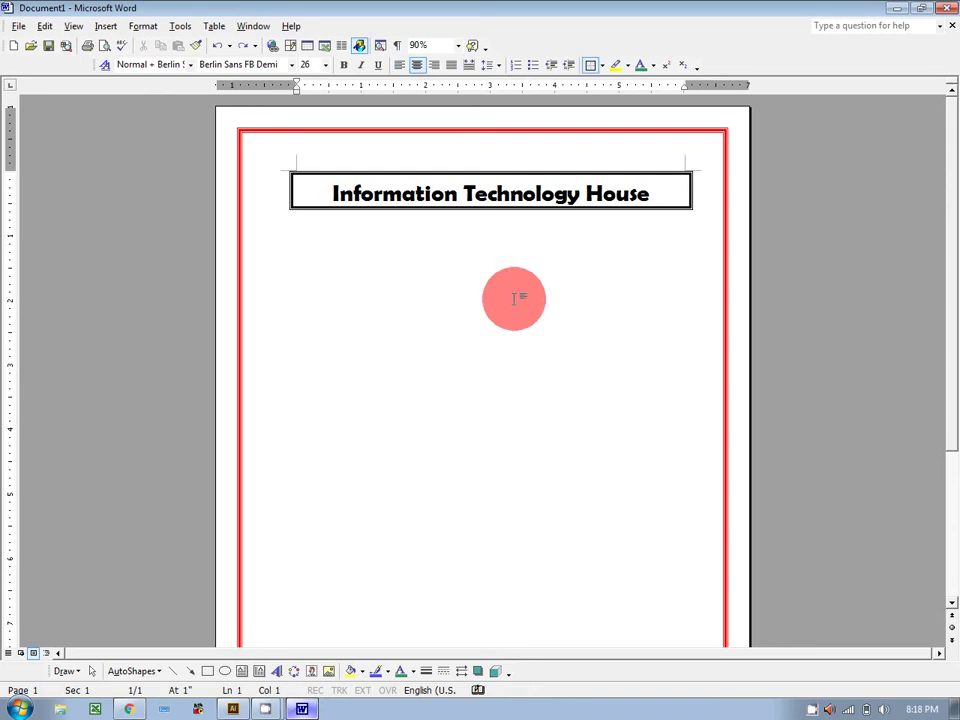
Step: Add several empty lines after the heading inside its border and remove them again
{"action": "left_click", "coordinate": [655, 202]}
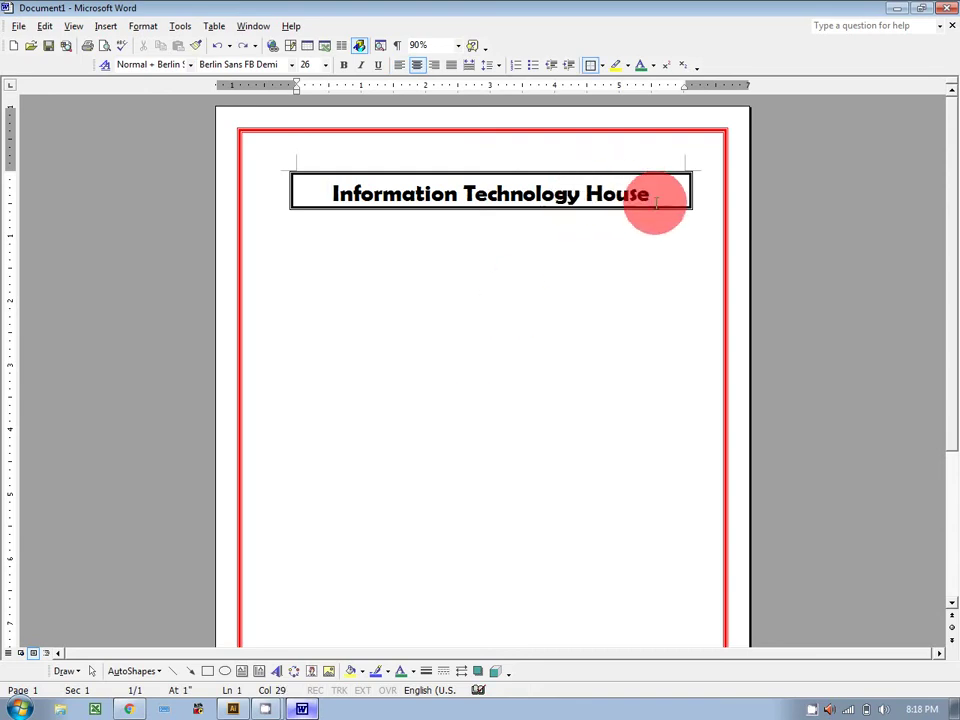
{"action": "key", "text": "Return"}
{"action": "key", "text": "Return"}
{"action": "key", "text": "Return"}
{"action": "key", "text": "Return"}
{"action": "key", "text": "Return"}
{"action": "key", "text": "Return"}
{"action": "key", "text": "BackSpace"}
{"action": "key", "text": "BackSpace"}
{"action": "key", "text": "BackSpace"}
{"action": "key", "text": "BackSpace"}
{"action": "key", "text": "BackSpace"}
{"action": "key", "text": "BackSpace"}
{"action": "left_click", "coordinate": [293, 237]}
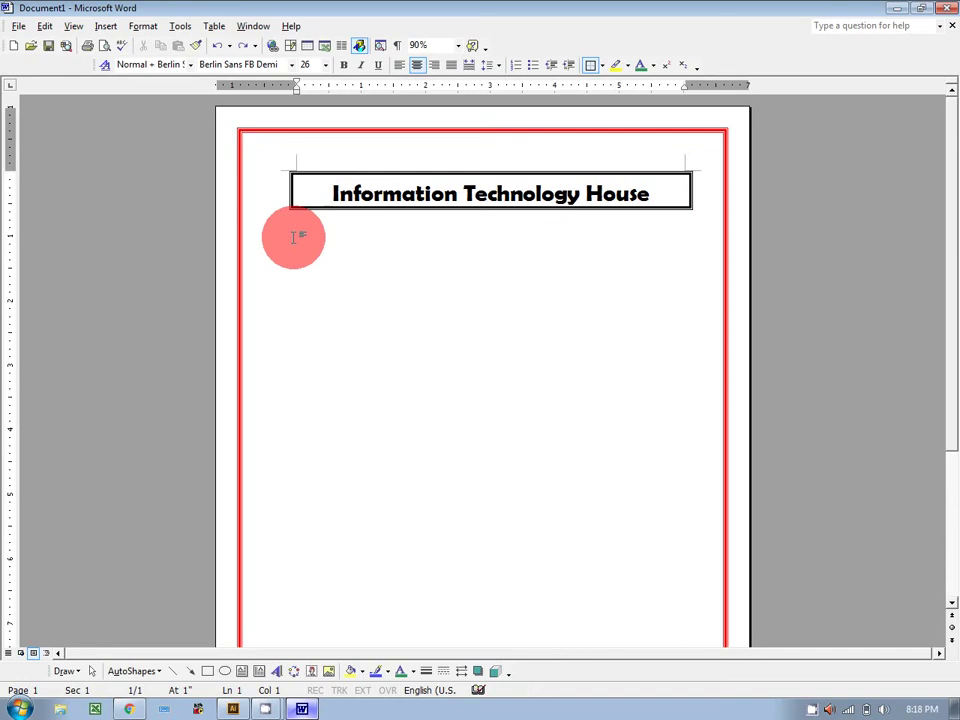
Step: Place the insertion point in a new unbordered, left-aligned line below the heading box
{"action": "double_click", "coordinate": [292, 238]}
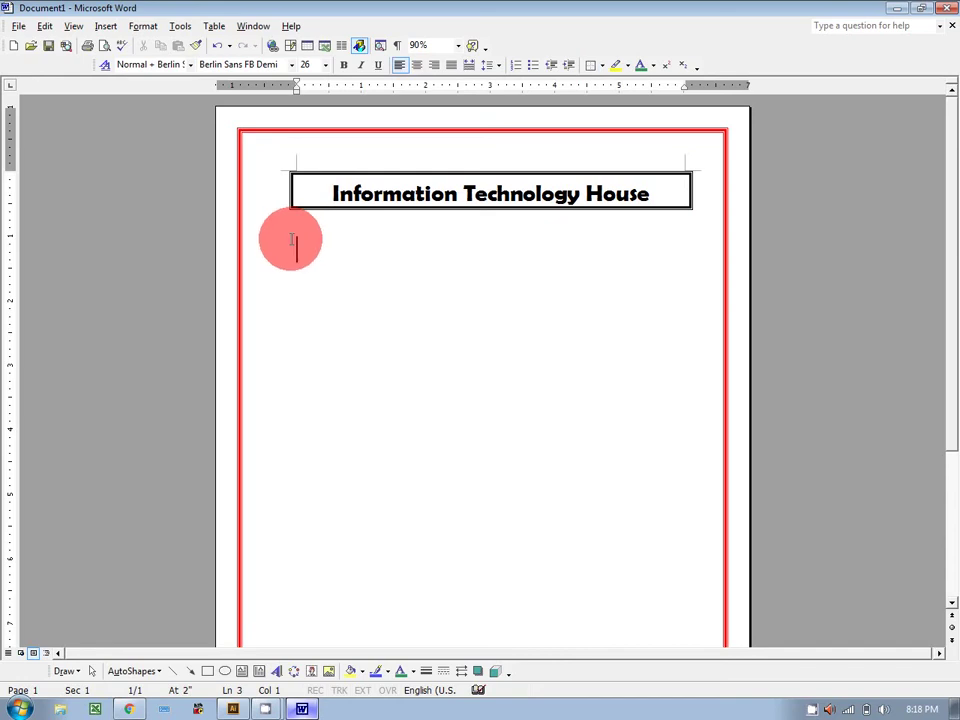
{"action": "key", "text": "ctrl+alt+s"}
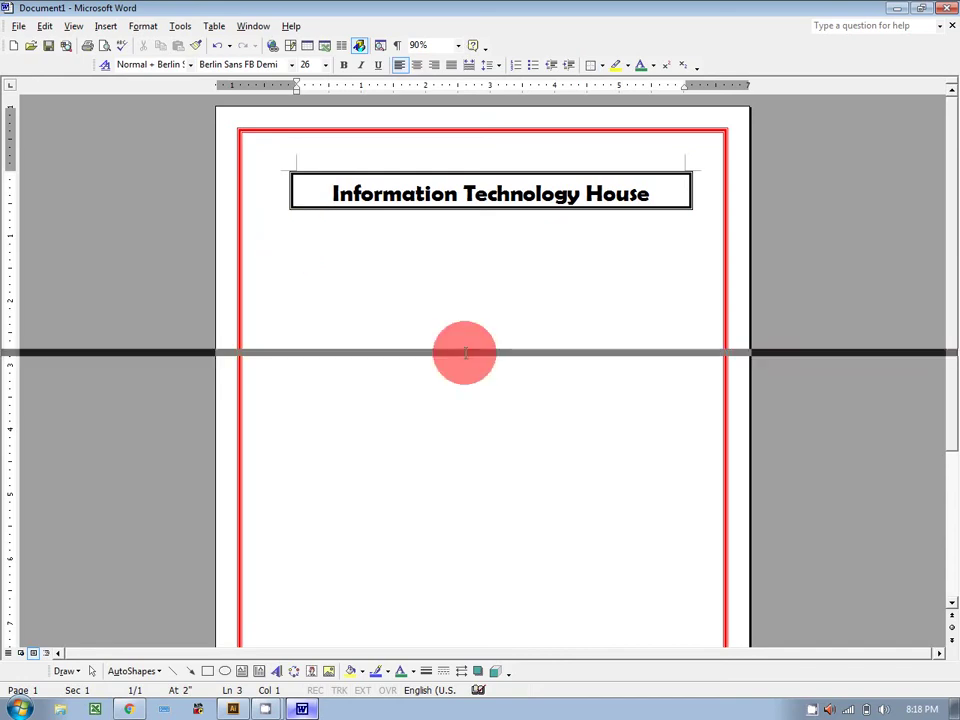
{"action": "key", "text": "Escape"}
Step: Enter a line of filler text below the bordered heading and delete it
{"action": "type", "text": "Eri yweoiryo8 yoywer"}
{"action": "key", "text": "BackSpace"}
{"action": "key", "text": "BackSpace"}
{"action": "key", "text": "BackSpace"}
{"action": "key", "text": "BackSpace"}
{"action": "key", "text": "BackSpace"}
{"action": "key", "text": "BackSpace"}
{"action": "key", "text": "BackSpace"}
{"action": "key", "text": "BackSpace"}
{"action": "key", "text": "BackSpace"}
{"action": "key", "text": "BackSpace"}
{"action": "key", "text": "BackSpace"}
{"action": "key", "text": "BackSpace"}
{"action": "key", "text": "BackSpace"}
{"action": "key", "text": "BackSpace"}
{"action": "key", "text": "BackSpace"}
{"action": "key", "text": "BackSpace"}
{"action": "key", "text": "BackSpace"}
{"action": "key", "text": "BackSpace"}
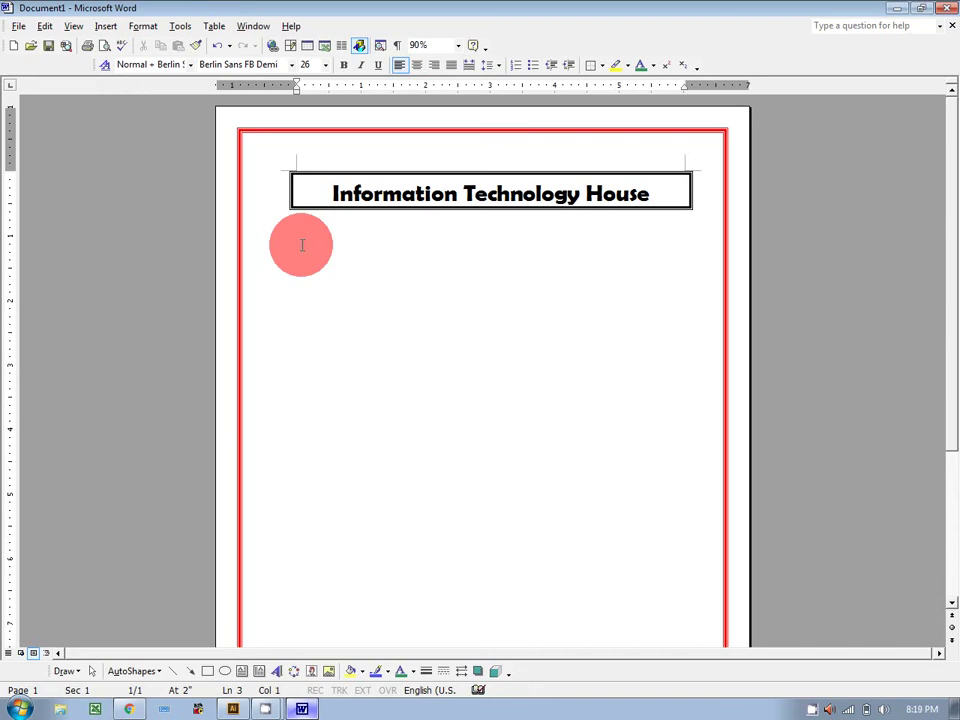
Step: Enter another line of random filler text below the heading box and erase it
{"action": "left_click", "coordinate": [301, 245]}
{"action": "type", "text": "Yuker ut iutiut qwieut rut we"}
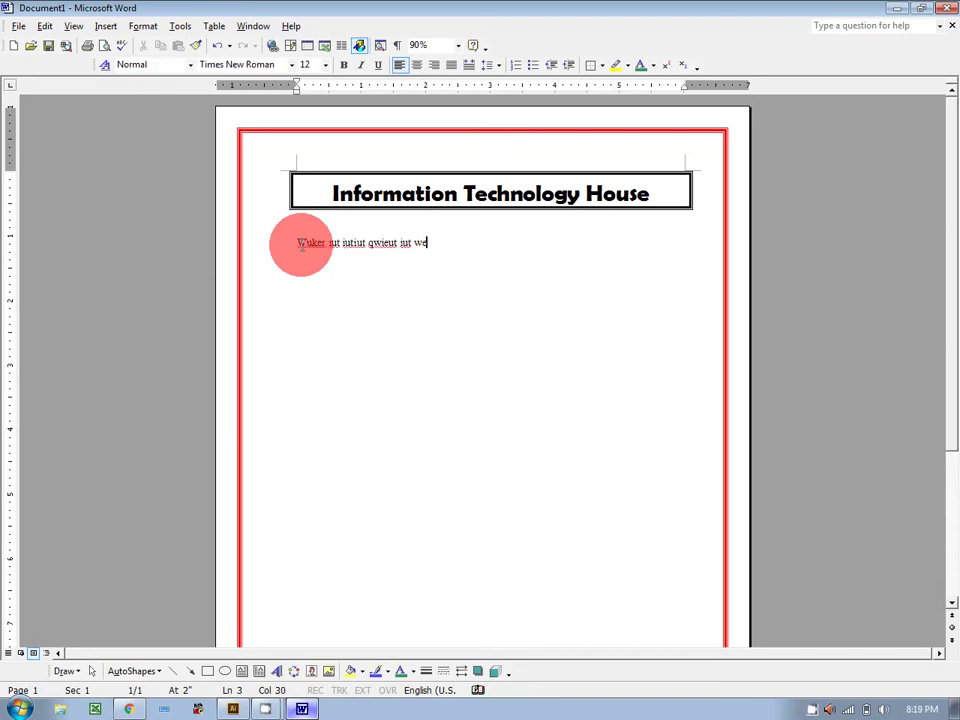
{"action": "key", "text": "BackSpace"}
{"action": "key", "text": "BackSpace"}
{"action": "key", "text": "BackSpace"}
{"action": "key", "text": "BackSpace"}
{"action": "key", "text": "BackSpace"}
{"action": "key", "text": "BackSpace"}
{"action": "key", "text": "BackSpace"}
{"action": "key", "text": "BackSpace"}
{"action": "key", "text": "BackSpace"}
{"action": "key", "text": "BackSpace"}
{"action": "key", "text": "BackSpace"}
{"action": "key", "text": "BackSpace"}
{"action": "key", "text": "BackSpace"}
{"action": "key", "text": "BackSpace"}
{"action": "key", "text": "BackSpace"}
{"action": "key", "text": "BackSpace"}
{"action": "key", "text": "BackSpace"}
{"action": "key", "text": "BackSpace"}
{"action": "key", "text": "BackSpace"}
{"action": "key", "text": "BackSpace"}
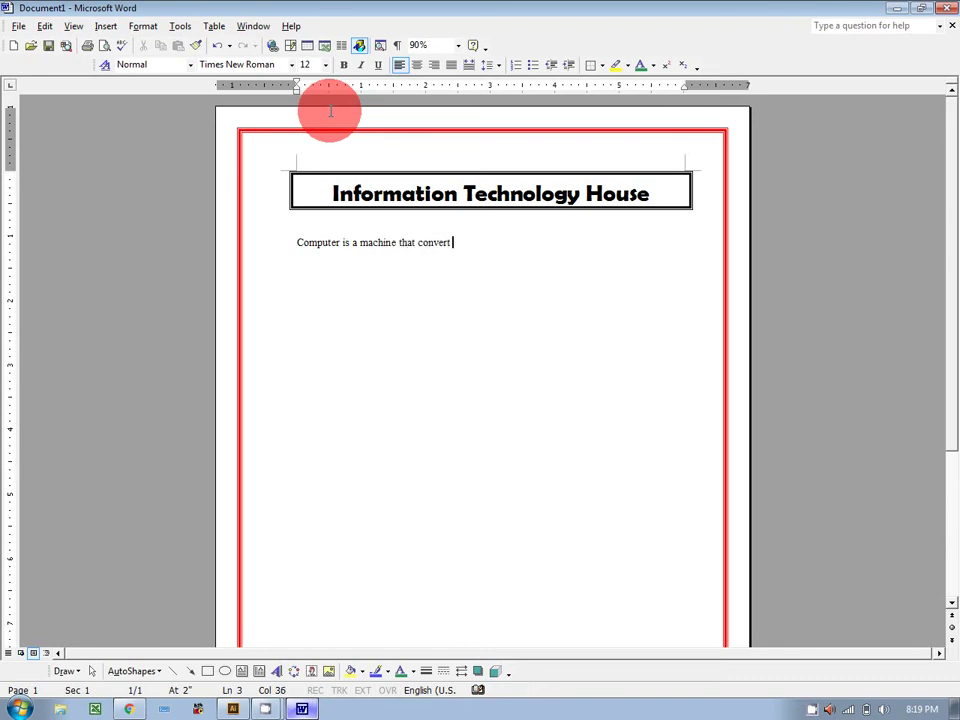
Step: Complete the sentence "Computer is a machine that convert data into useful information." below the heading and copy it
{"action": "type", "text": "data into useful information."}
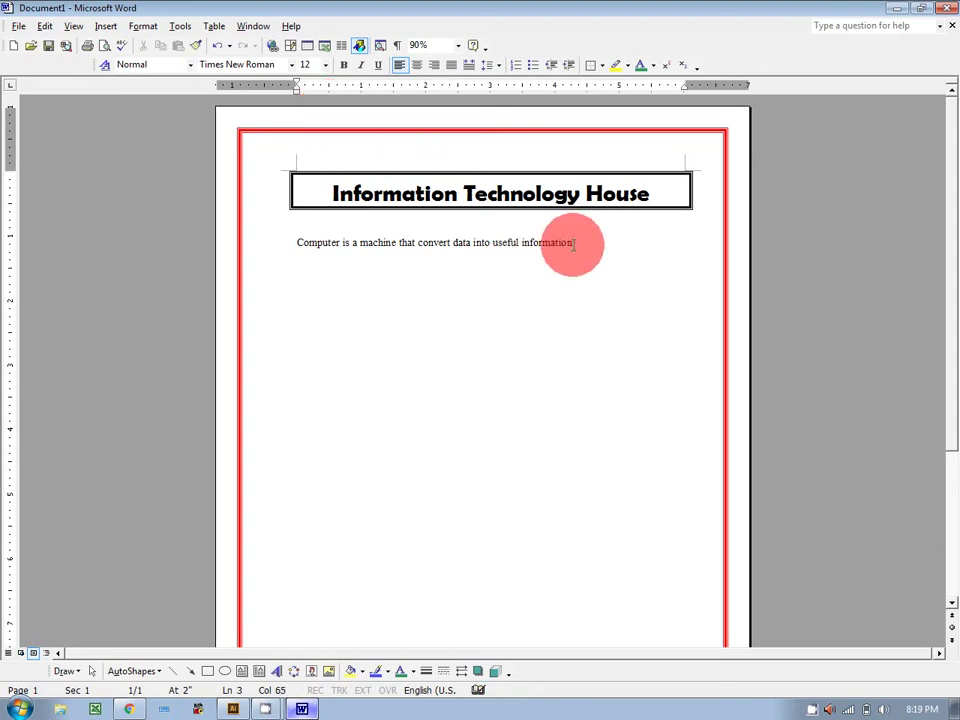
{"action": "double_click", "coordinate": [542, 242]}
{"action": "left_click", "coordinate": [317, 242]}
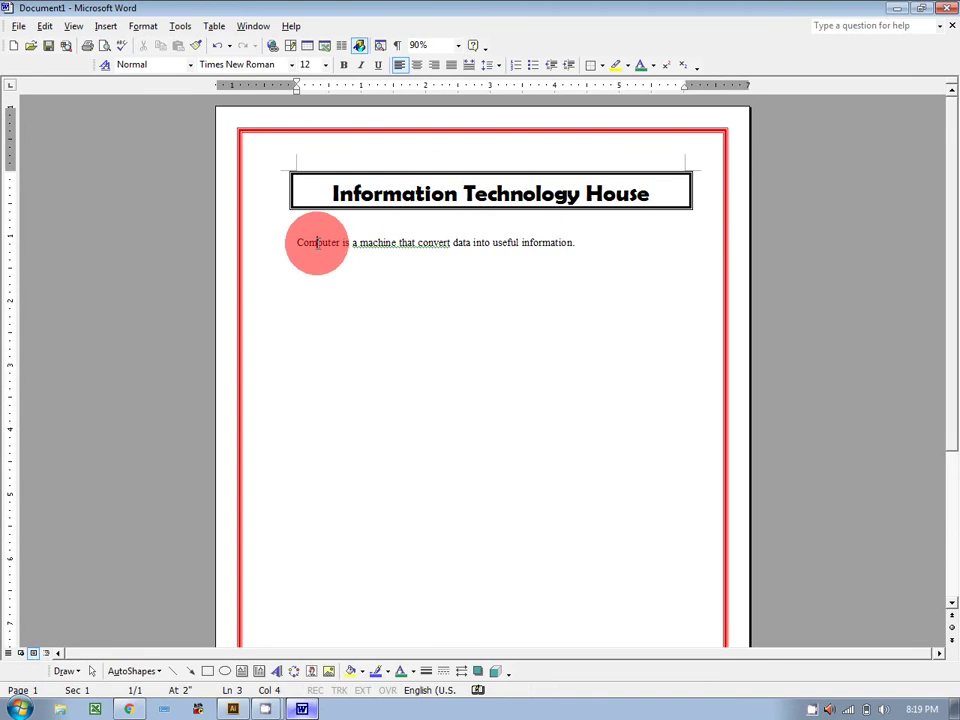
{"action": "triple_click", "coordinate": [590, 241]}
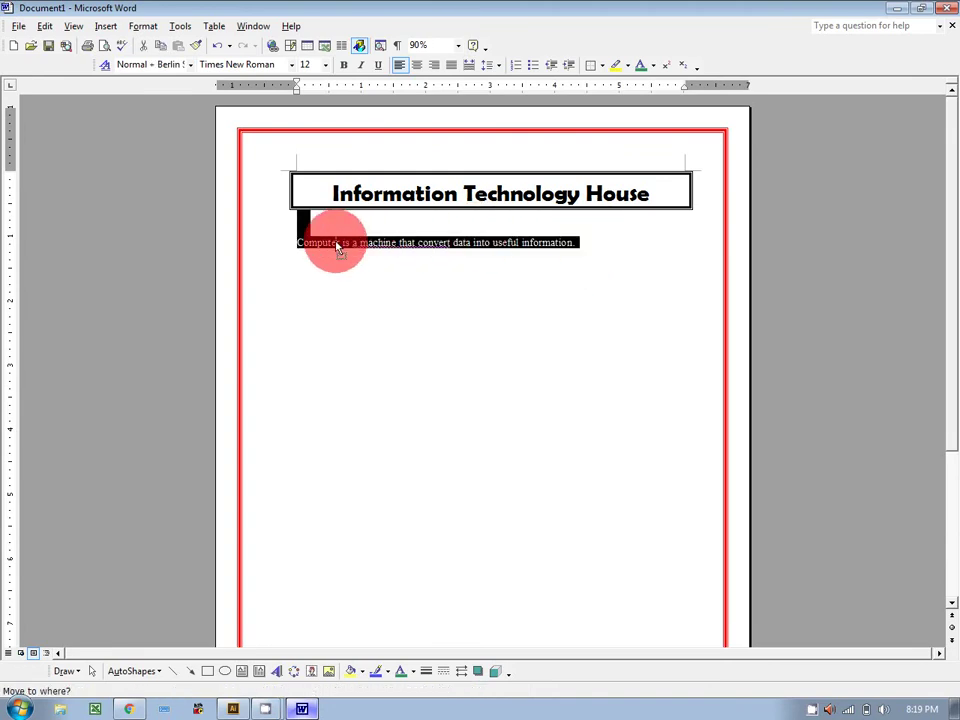
{"action": "left_click", "coordinate": [310, 243]}
{"action": "left_click_drag", "start_coordinate": [297, 242], "coordinate": [578, 244]}
{"action": "key", "text": "ctrl+c"}
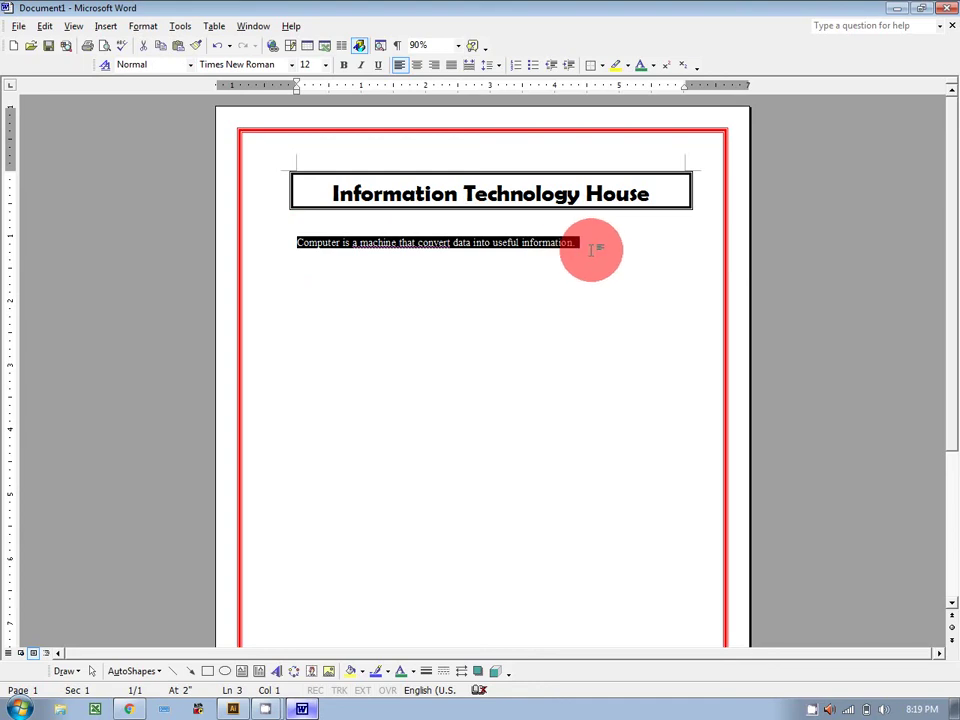
Step: Paste the copied sentence four times after the original so the text runs on as one continuous paragraph
{"action": "left_click", "coordinate": [596, 248]}
{"action": "left_click", "coordinate": [577, 243]}
{"action": "key", "text": "ctrl+v"}
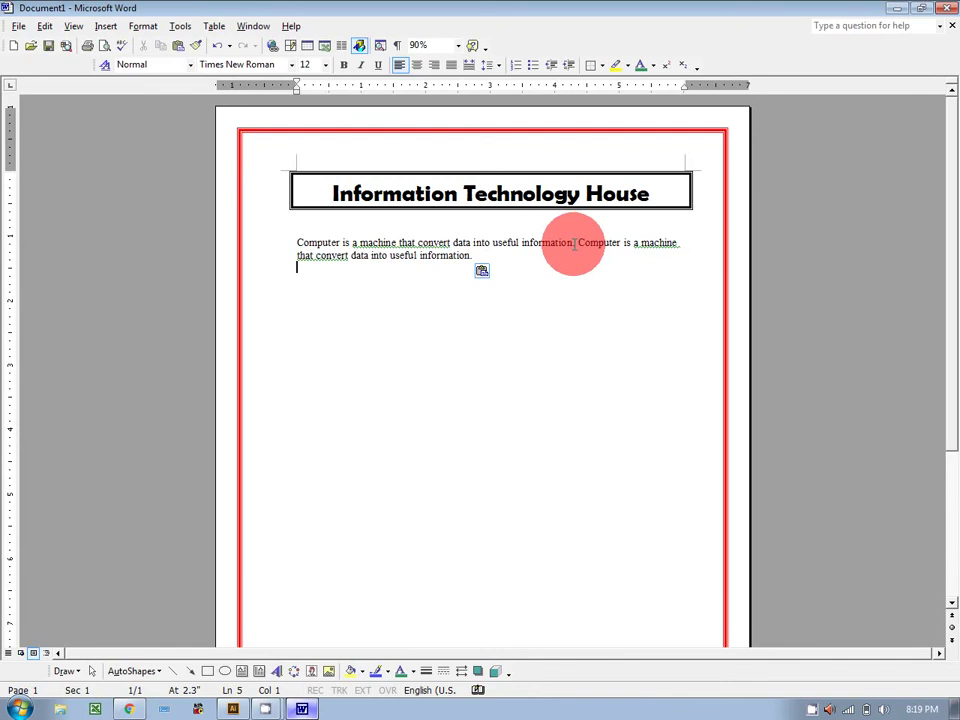
{"action": "left_click", "coordinate": [476, 255]}
{"action": "key", "text": "ctrl+v"}
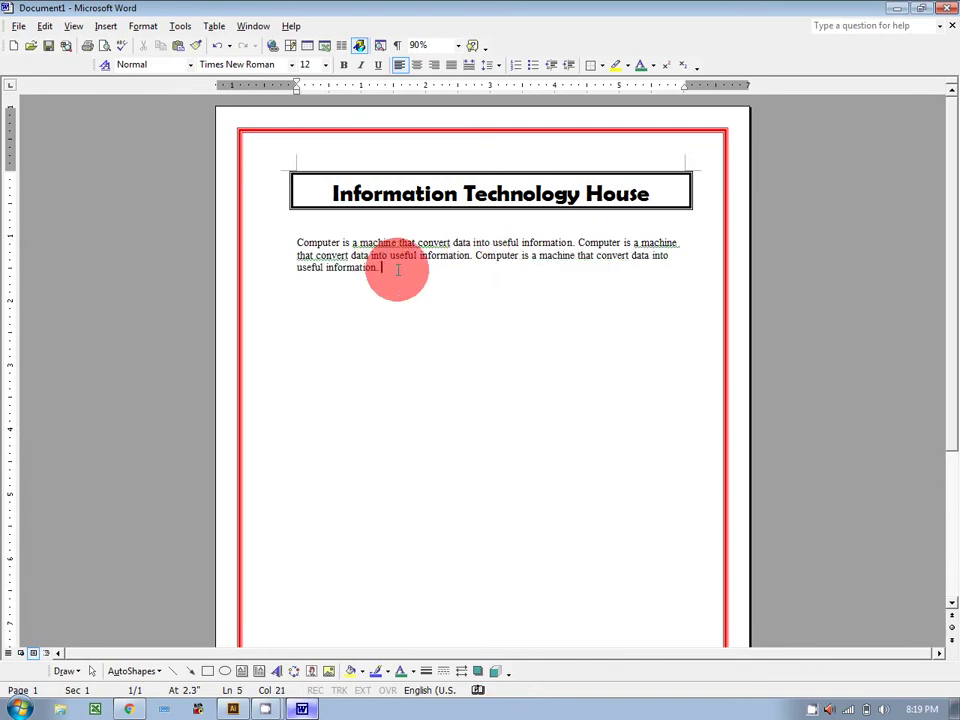
{"action": "key", "text": "ctrl+v"}
{"action": "left_click", "coordinate": [666, 267]}
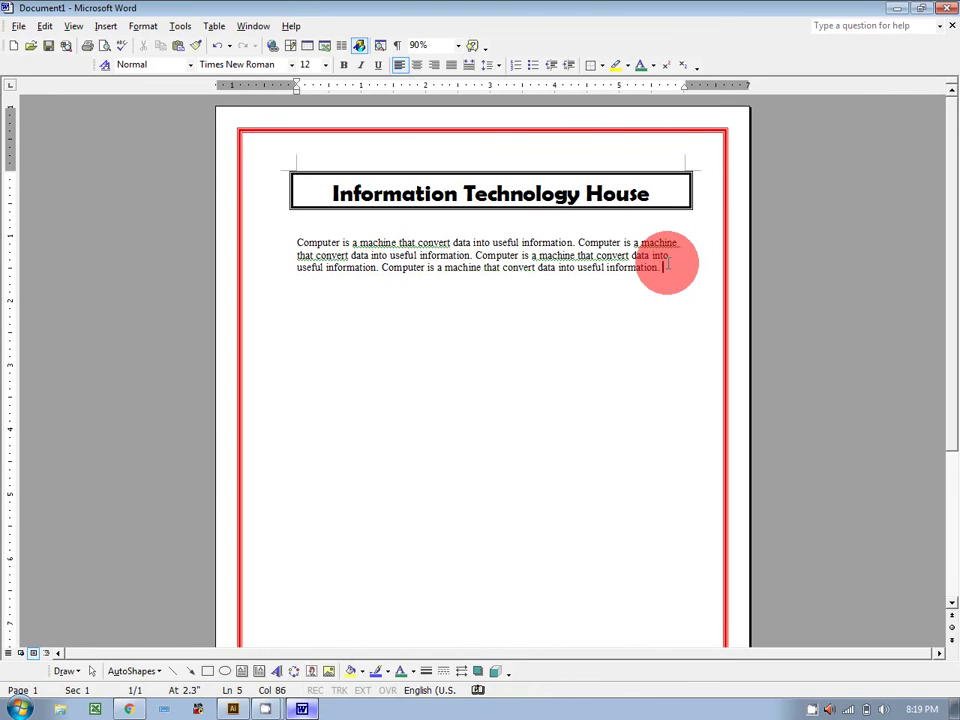
{"action": "key", "text": "ctrl+v"}
Step: Justify the whole paragraph of repeated sentences below the heading
{"action": "left_click_drag", "start_coordinate": [577, 281], "coordinate": [300, 231]}
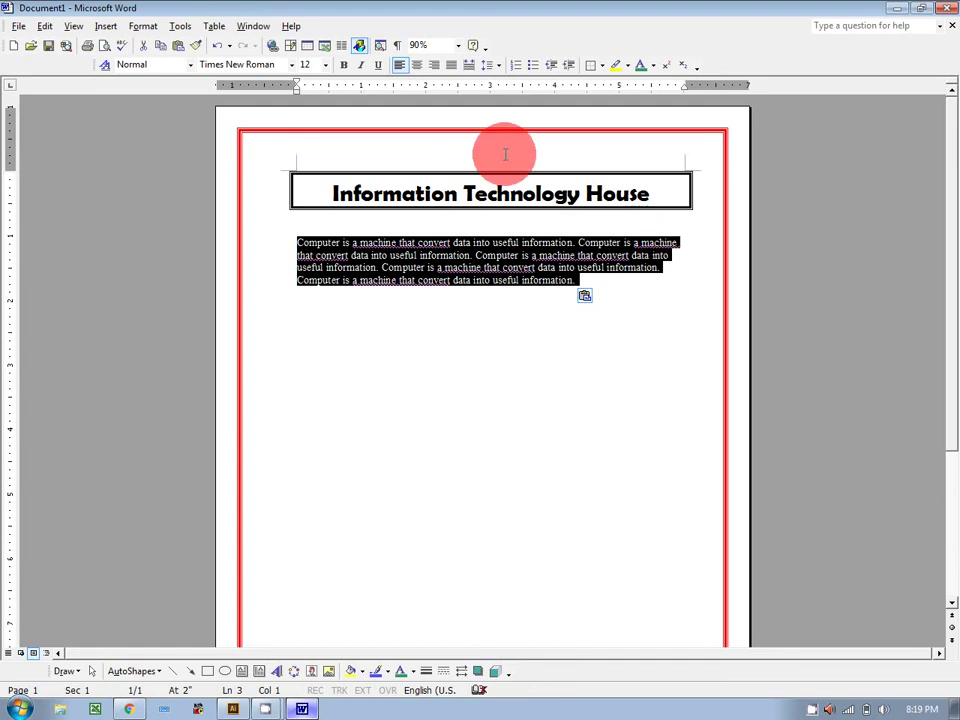
{"action": "left_click", "coordinate": [450, 67]}
{"action": "left_click", "coordinate": [497, 318]}
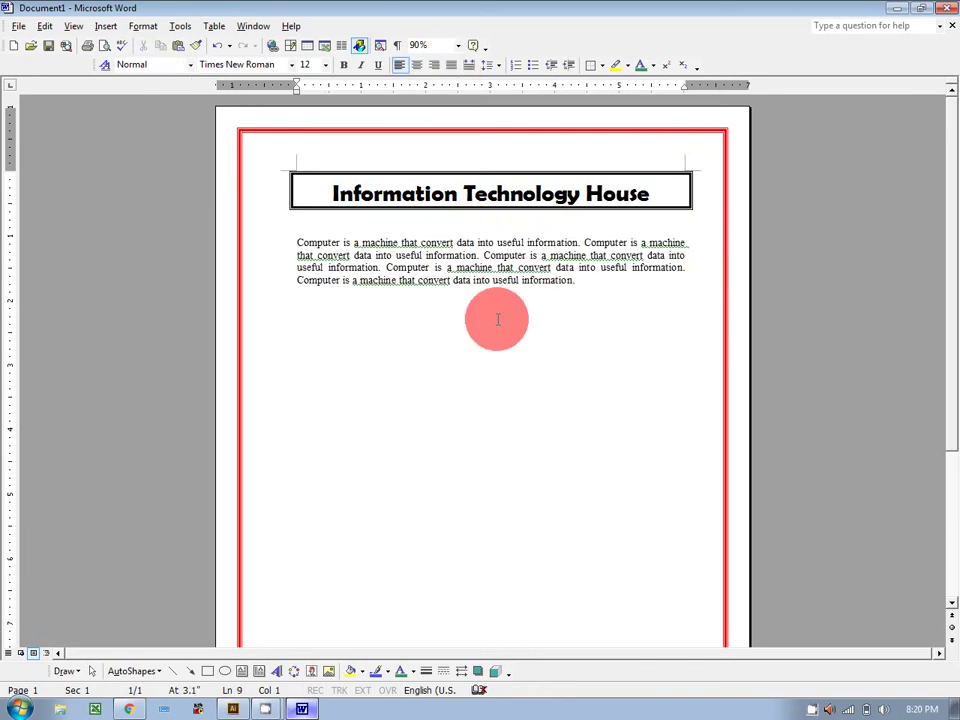
Step: Highlight the phrase "Computer is a machine that convert" in the paragraph's second line in yellow
{"action": "left_click_drag", "start_coordinate": [484, 255], "coordinate": [633, 256]}
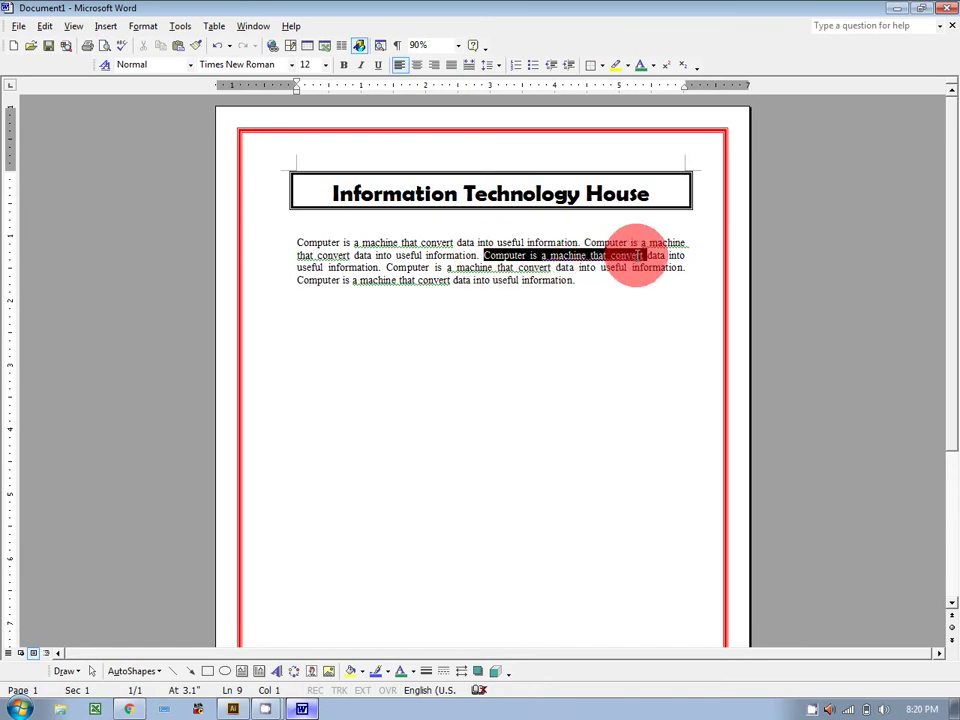
{"action": "left_click", "coordinate": [640, 68]}
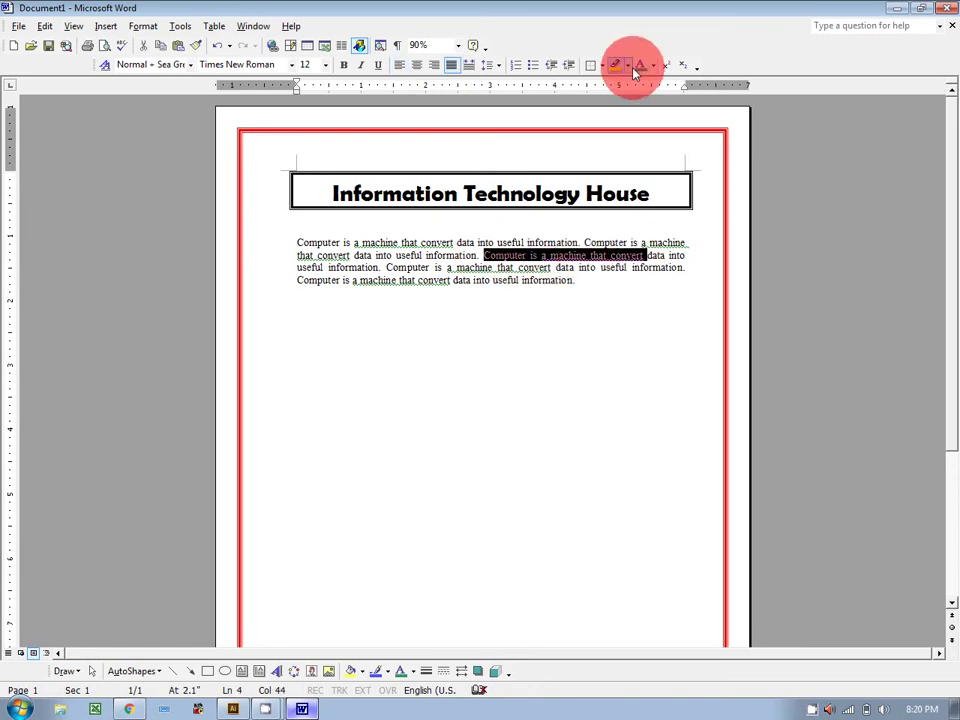
{"action": "left_click", "coordinate": [627, 66]}
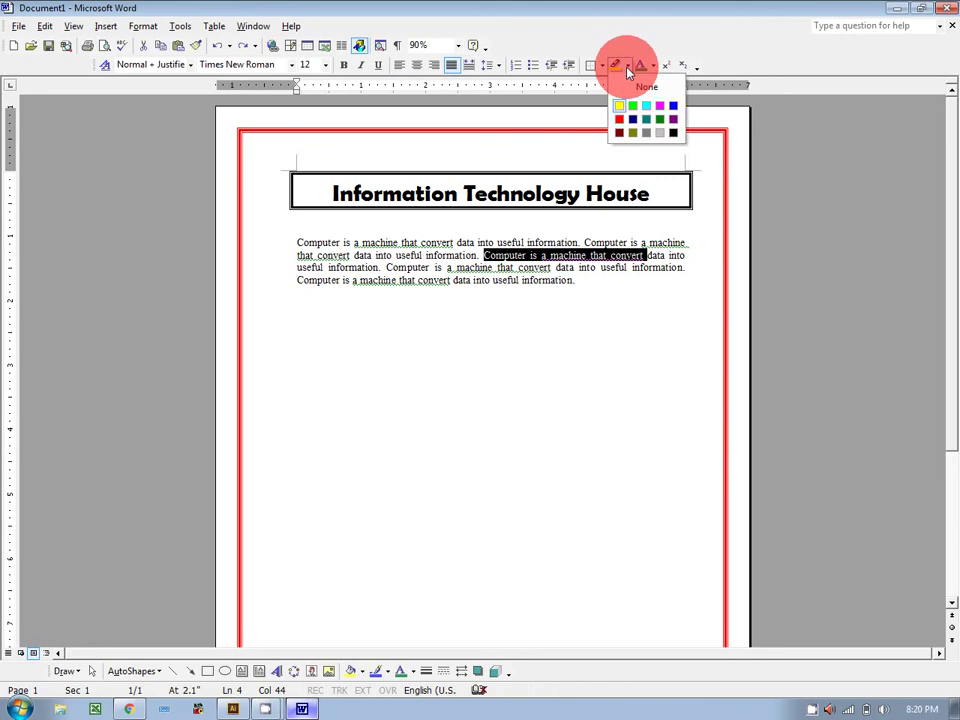
{"action": "left_click", "coordinate": [618, 108]}
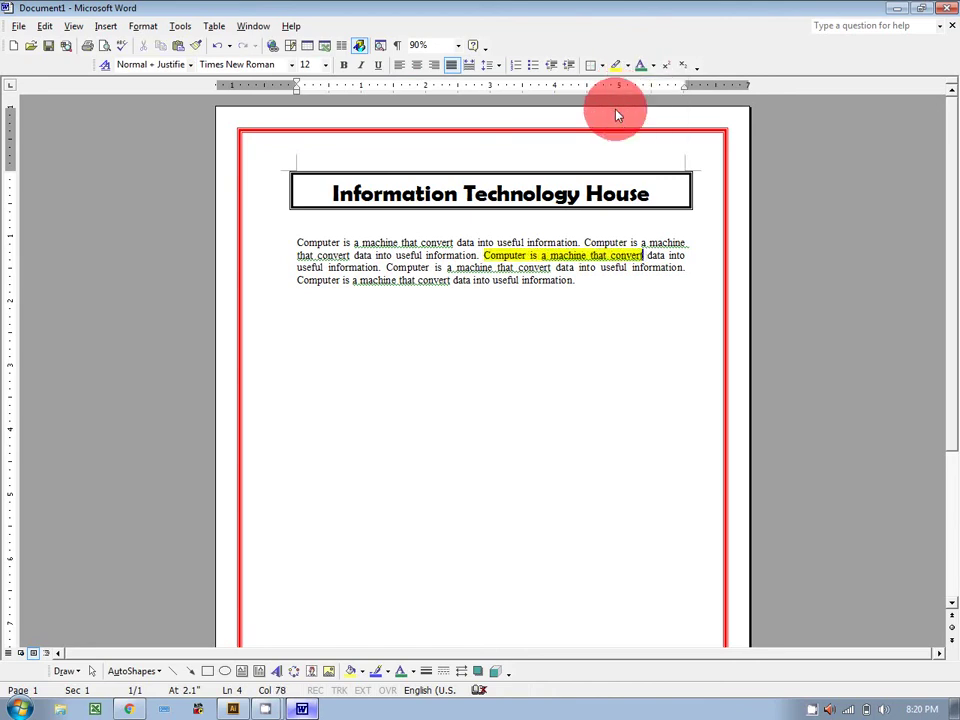
{"action": "double_click", "coordinate": [606, 392]}
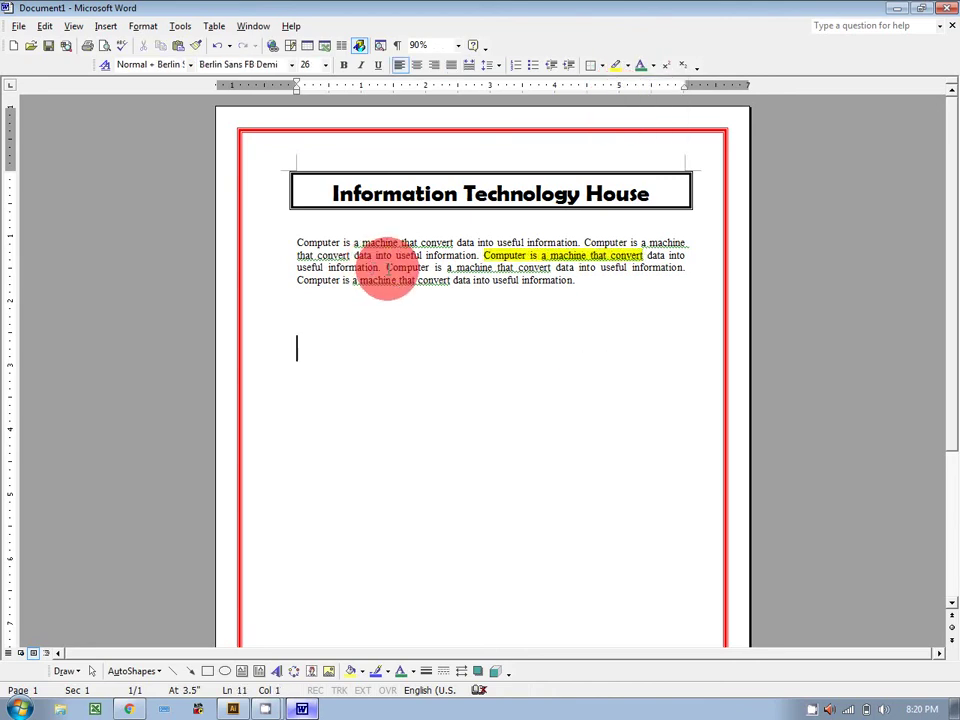
Step: Apply pink text shading to the phrase "Computer is a machine that convert data" in the paragraph's third line
{"action": "left_click_drag", "start_coordinate": [385, 268], "coordinate": [577, 268]}
{"action": "left_click", "coordinate": [137, 27]}
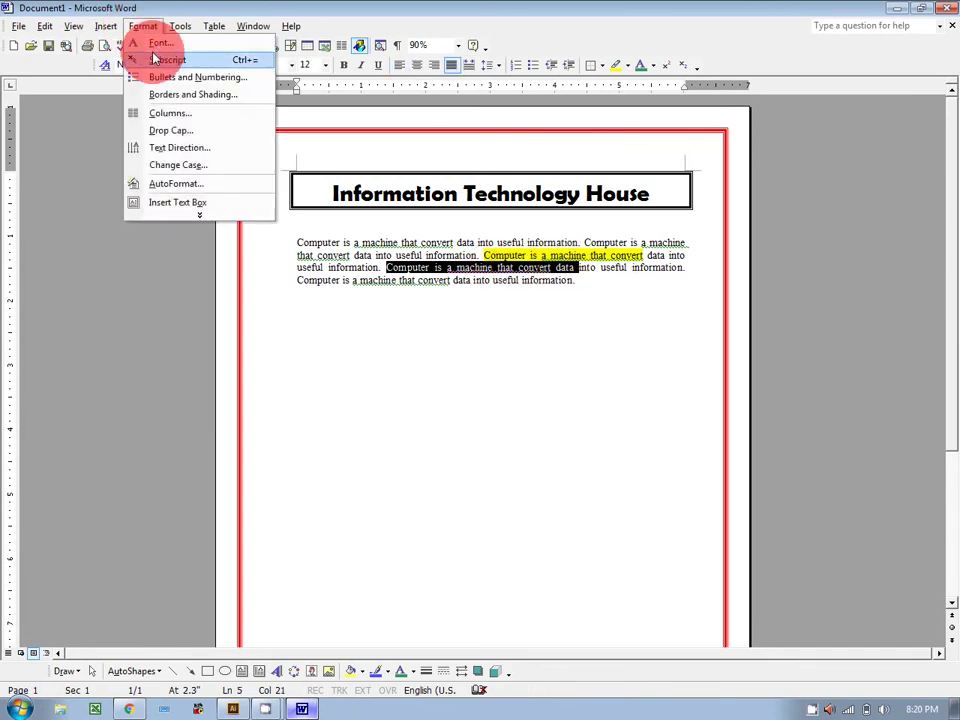
{"action": "left_click", "coordinate": [167, 93]}
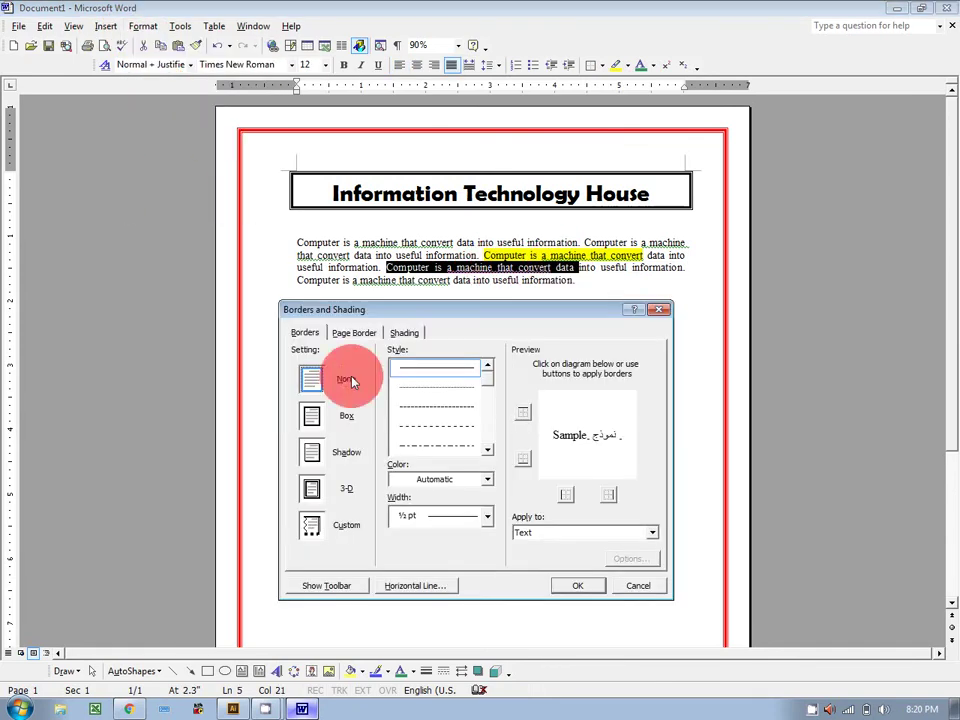
{"action": "left_click", "coordinate": [406, 332]}
{"action": "left_click_drag", "start_coordinate": [468, 316], "coordinate": [714, 243]}
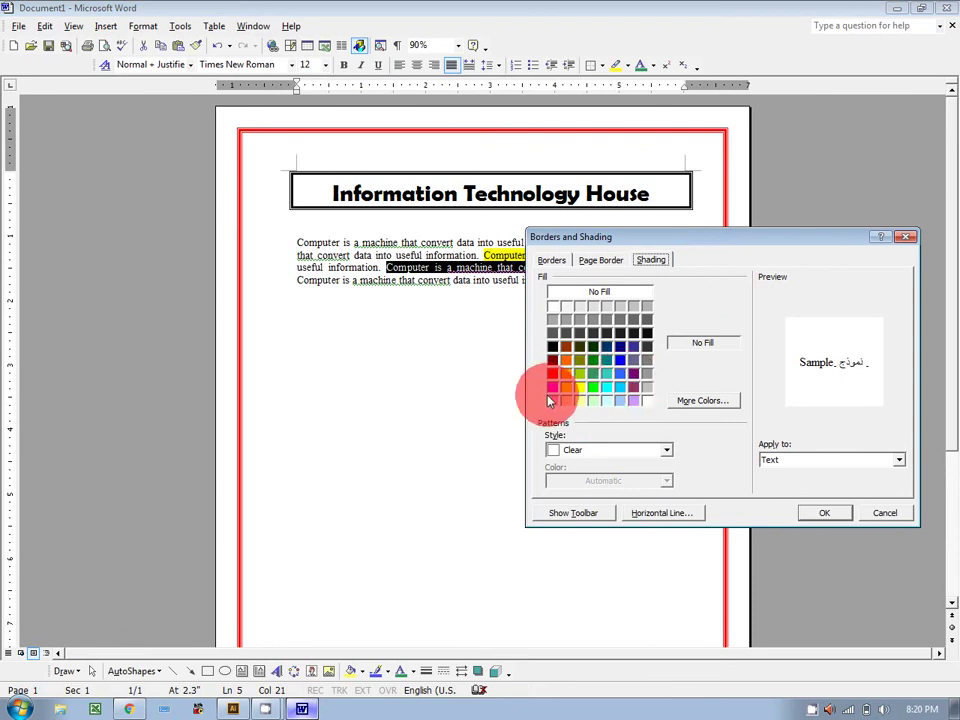
{"action": "left_click", "coordinate": [826, 513]}
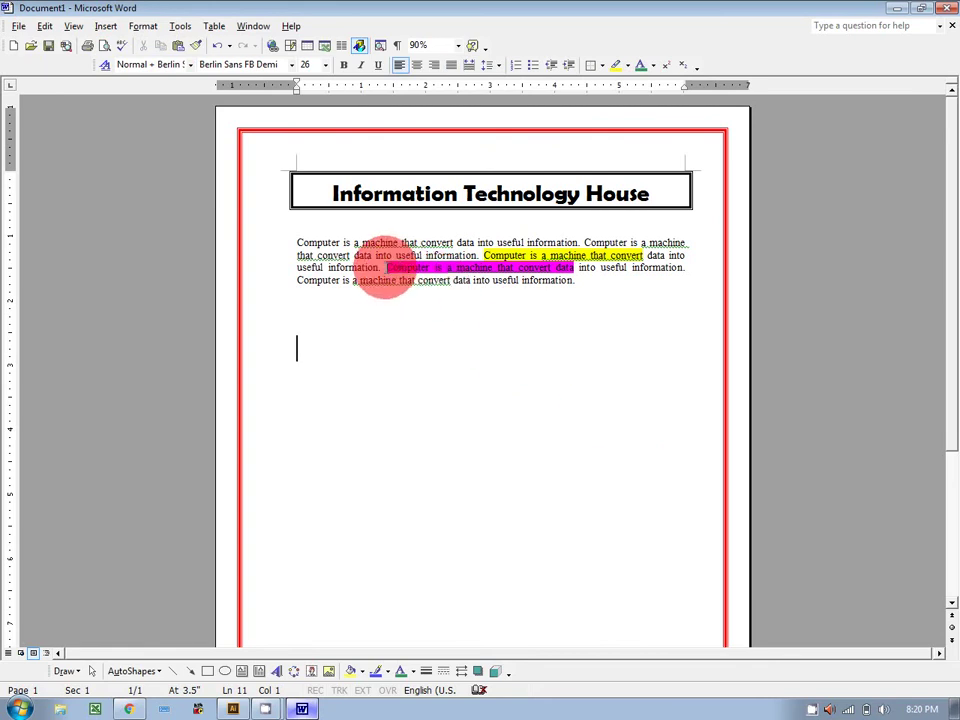
Step: Try to clear the pink phrase in the third line by setting its highlight to None
{"action": "left_click_drag", "start_coordinate": [386, 268], "coordinate": [574, 272]}
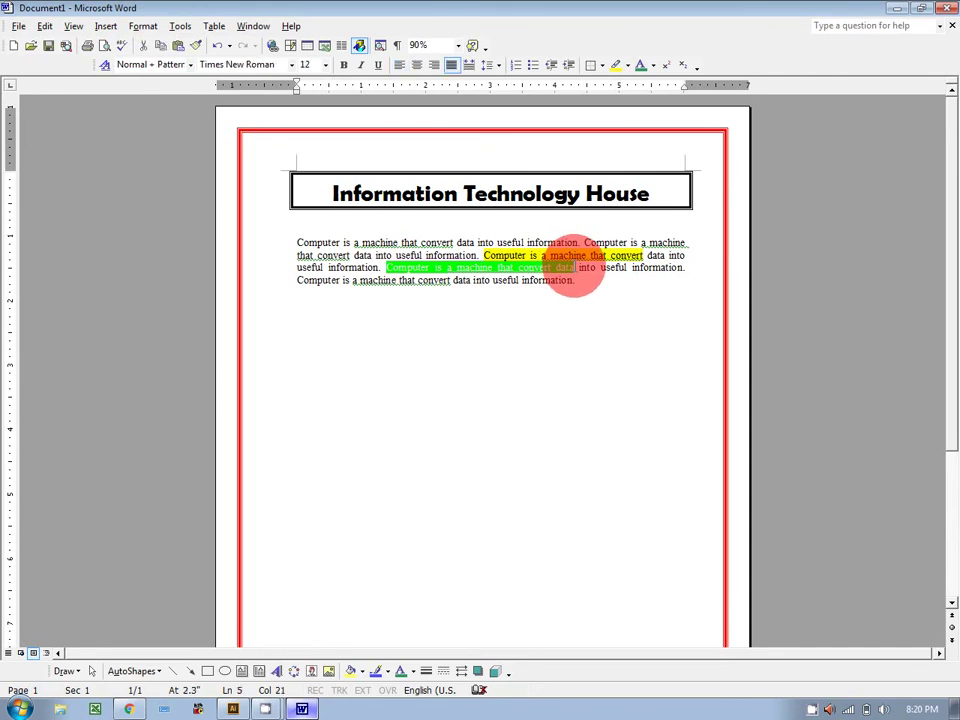
{"action": "left_click", "coordinate": [629, 67]}
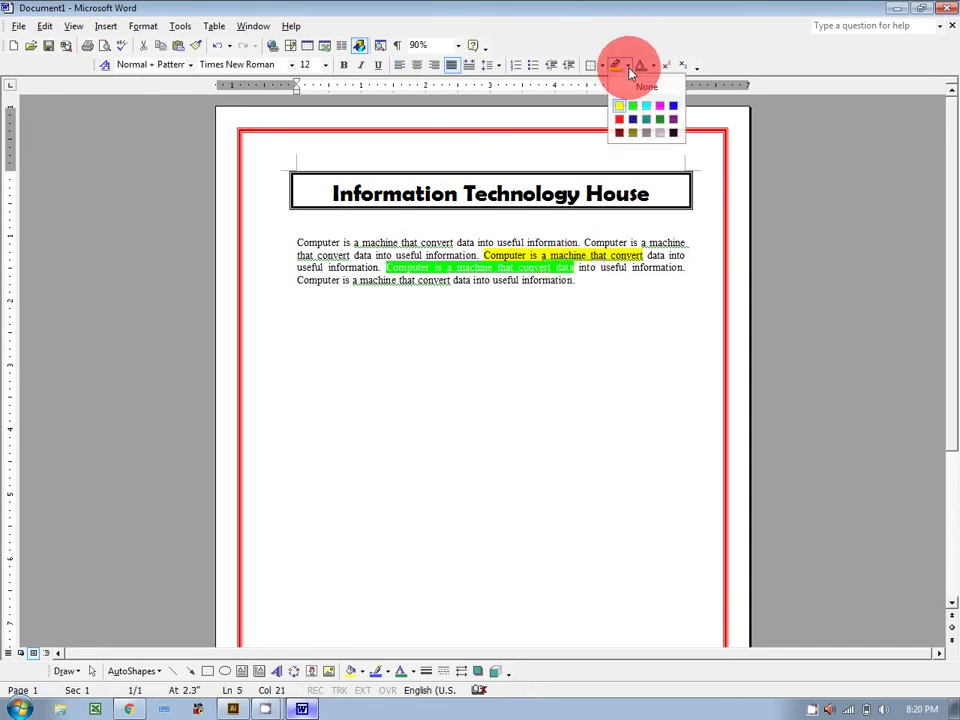
{"action": "left_click", "coordinate": [662, 103]}
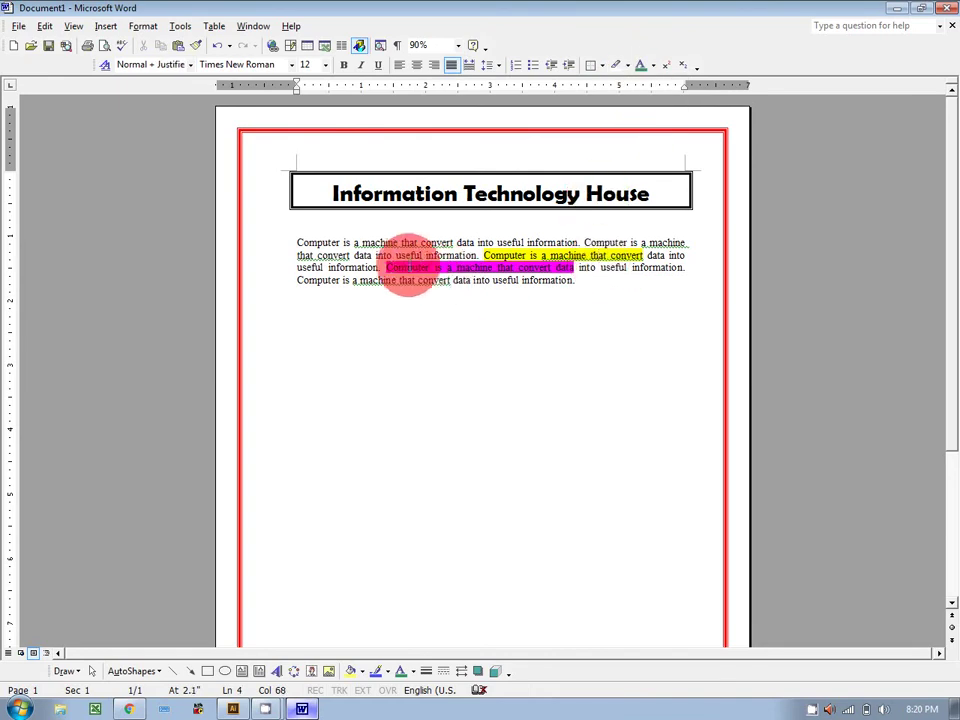
Step: Remove the pink shading from the third-line phrase by setting its text shading to No Fill
{"action": "left_click_drag", "start_coordinate": [386, 268], "coordinate": [573, 268]}
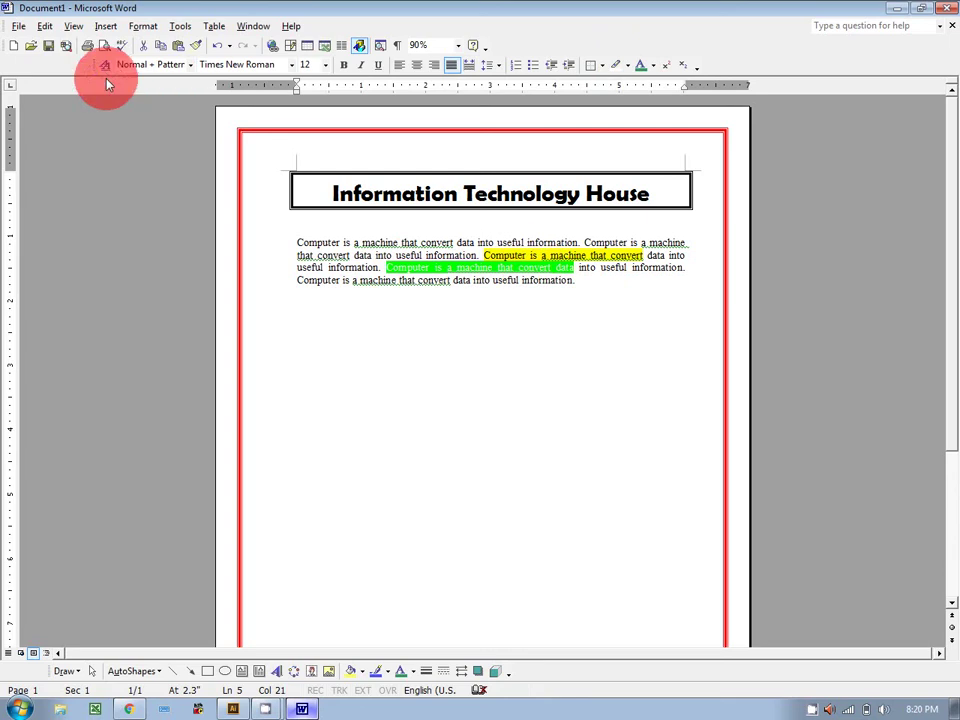
{"action": "left_click", "coordinate": [143, 26]}
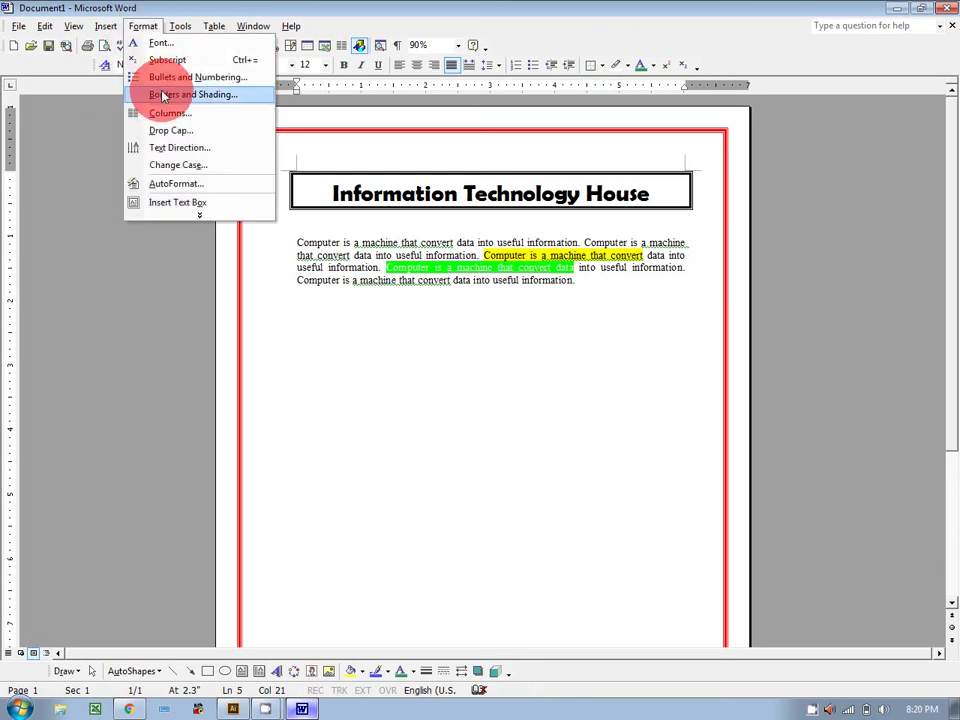
{"action": "left_click", "coordinate": [163, 95]}
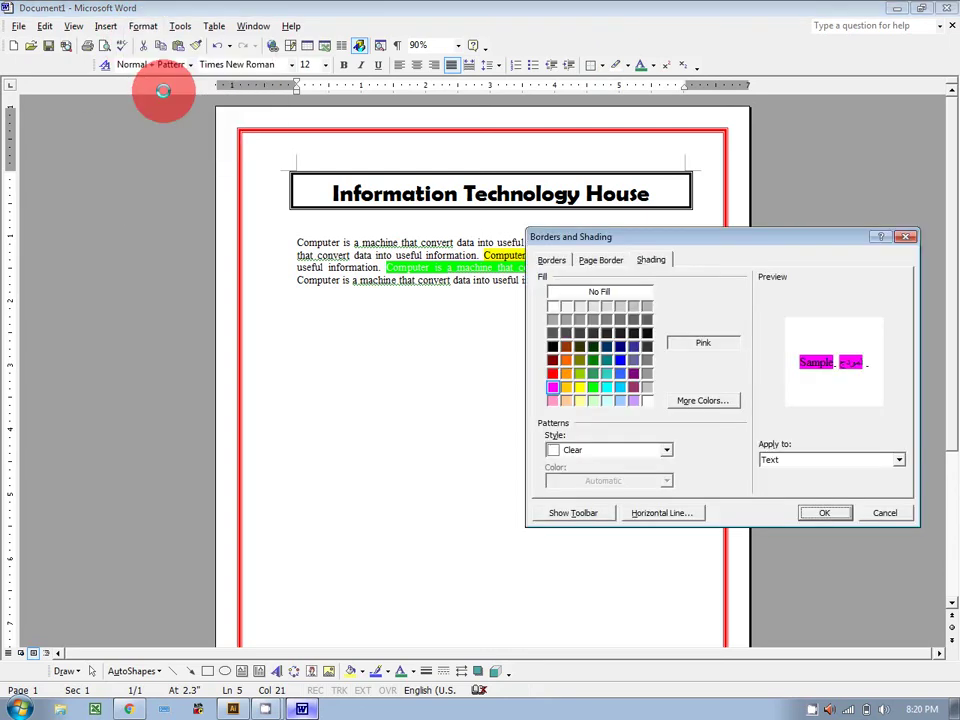
{"action": "left_click", "coordinate": [600, 292]}
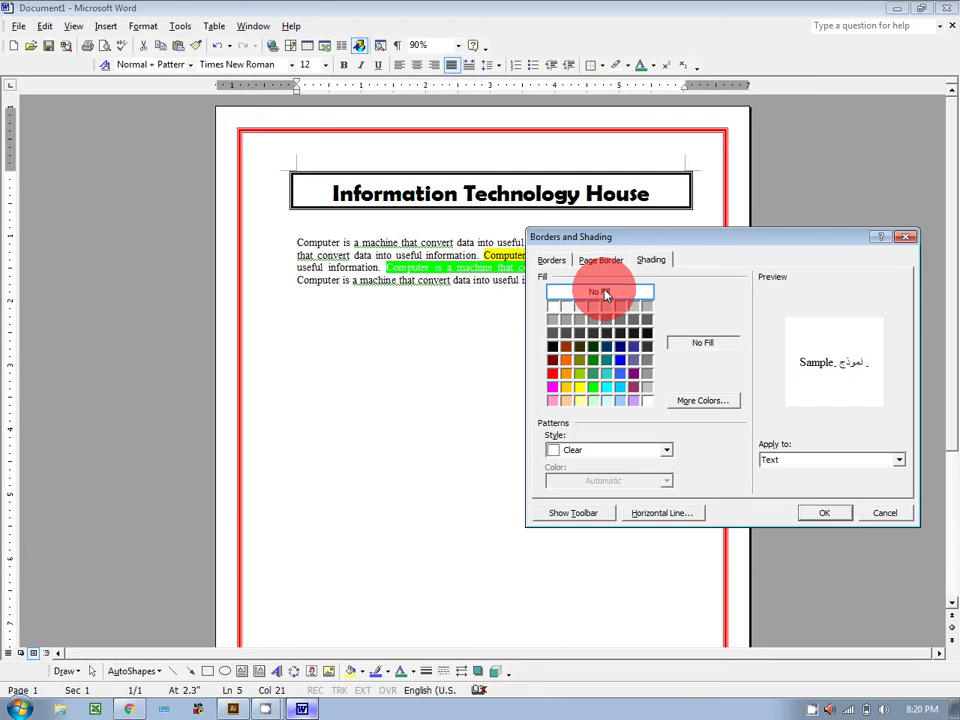
{"action": "left_click", "coordinate": [822, 513]}
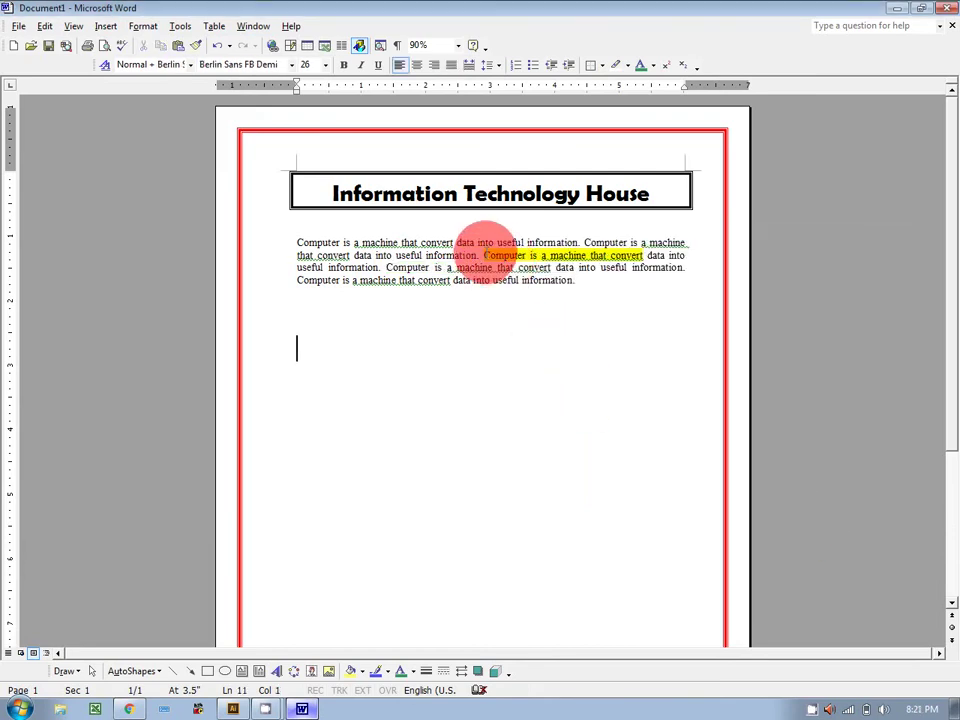
Step: Remove the yellow highlight from the second-line phrase by setting its highlight to None
{"action": "left_click_drag", "start_coordinate": [484, 255], "coordinate": [642, 255]}
{"action": "left_click", "coordinate": [628, 66]}
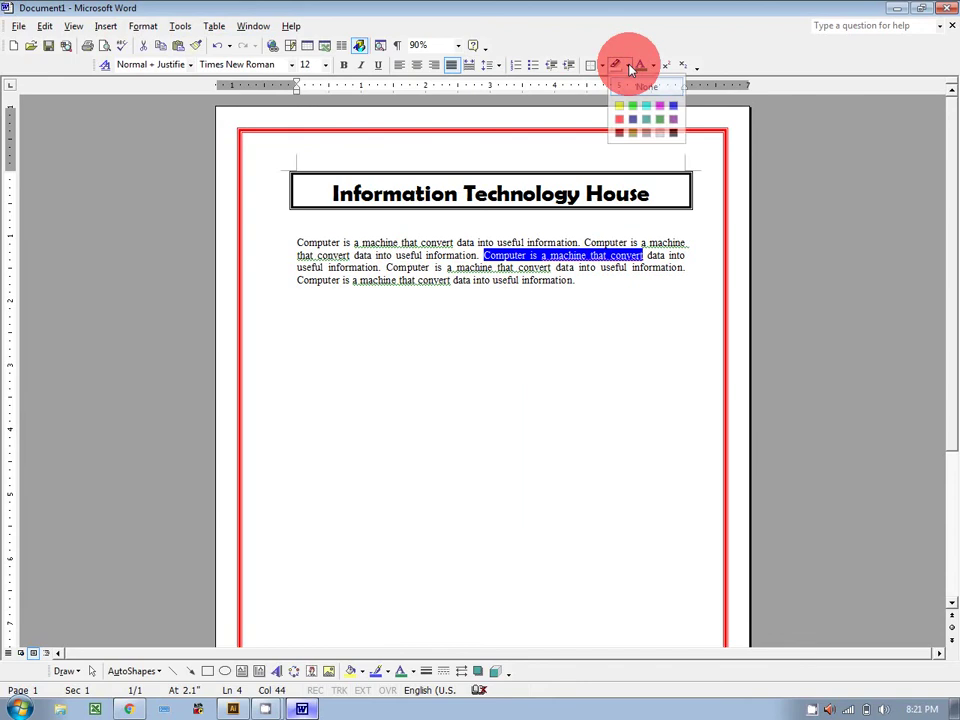
{"action": "left_click", "coordinate": [632, 88]}
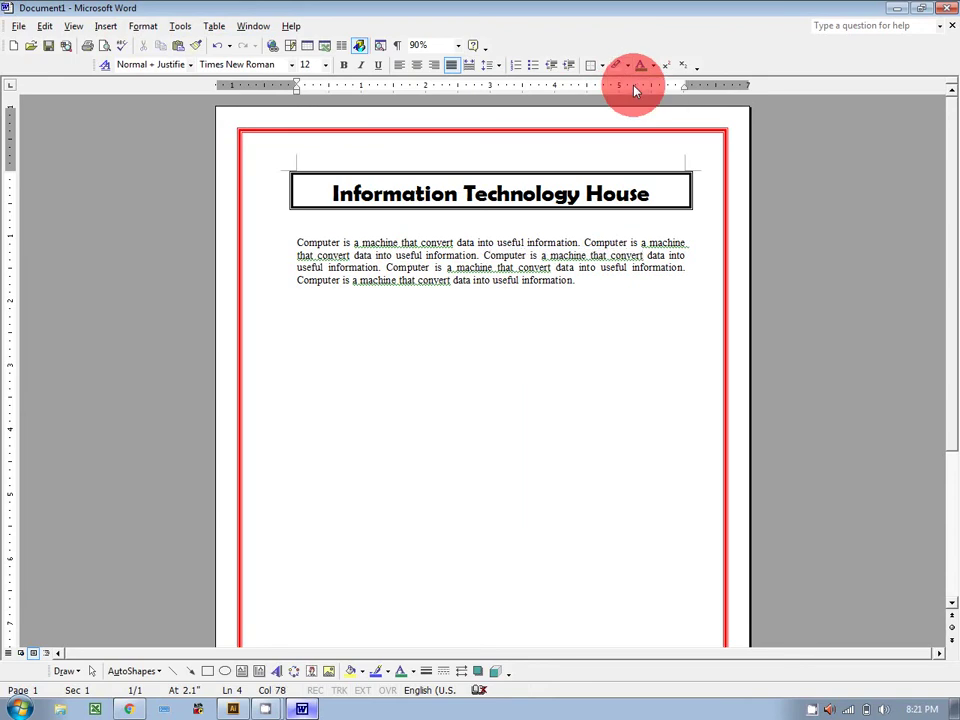
{"action": "left_click", "coordinate": [649, 302]}
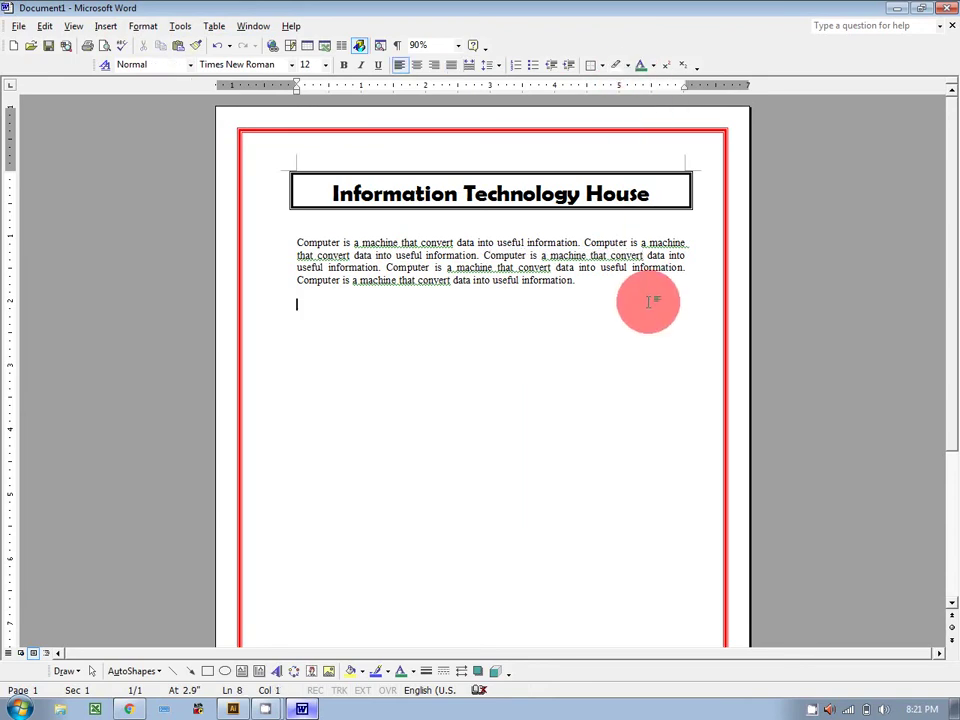
Step: Look through the page border, border and shading settings, leaving the dialog without changing anything
{"action": "left_click", "coordinate": [135, 28]}
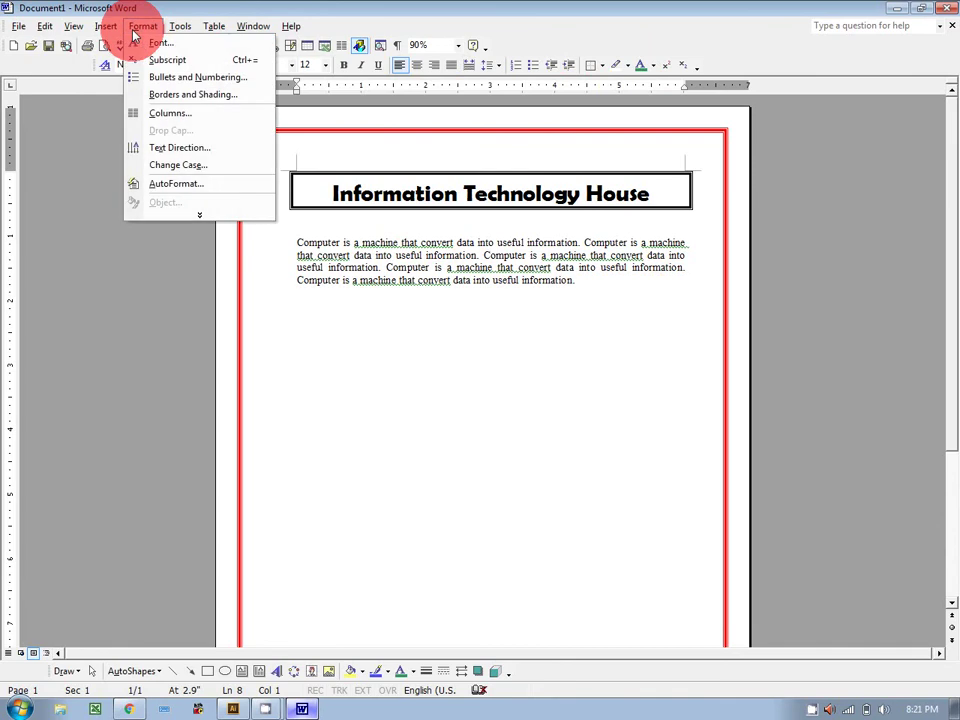
{"action": "left_click", "coordinate": [173, 97]}
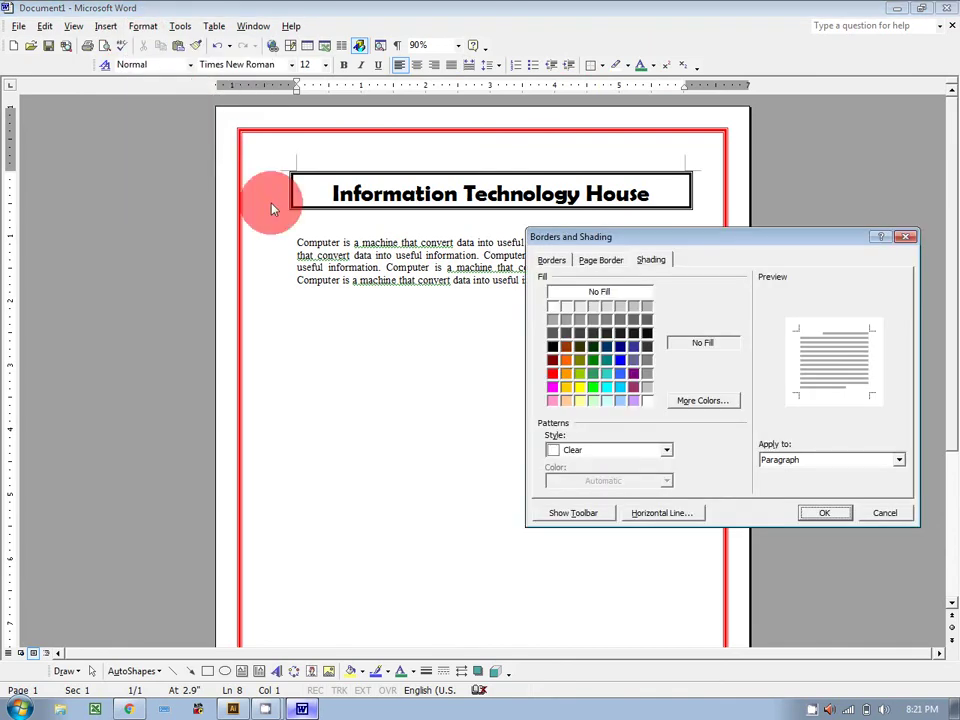
{"action": "left_click", "coordinate": [601, 260]}
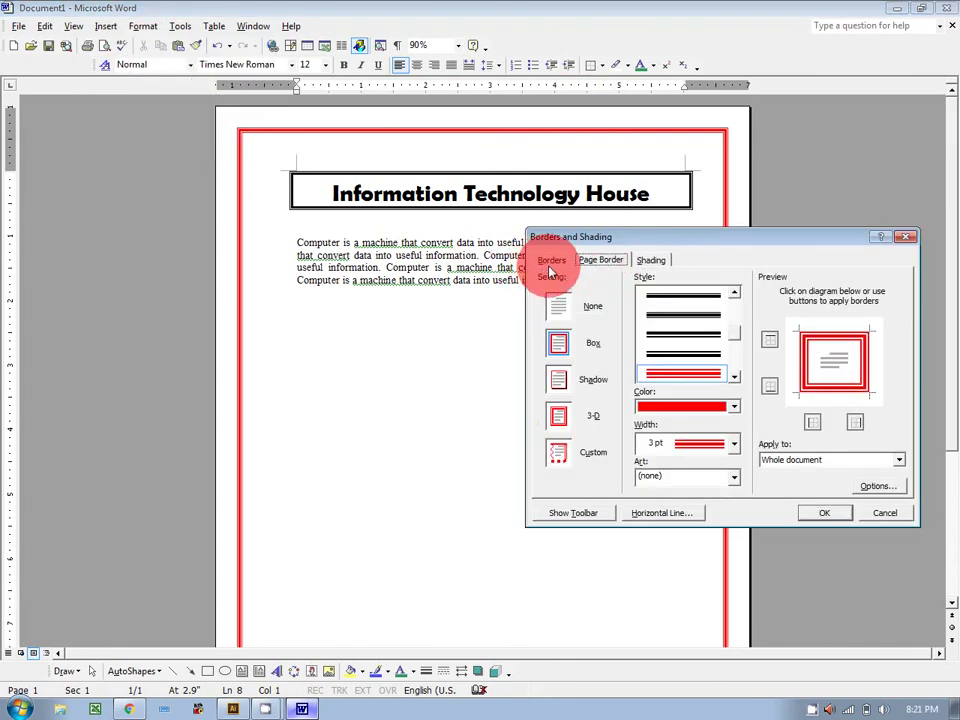
{"action": "left_click", "coordinate": [551, 261]}
{"action": "left_click", "coordinate": [650, 262]}
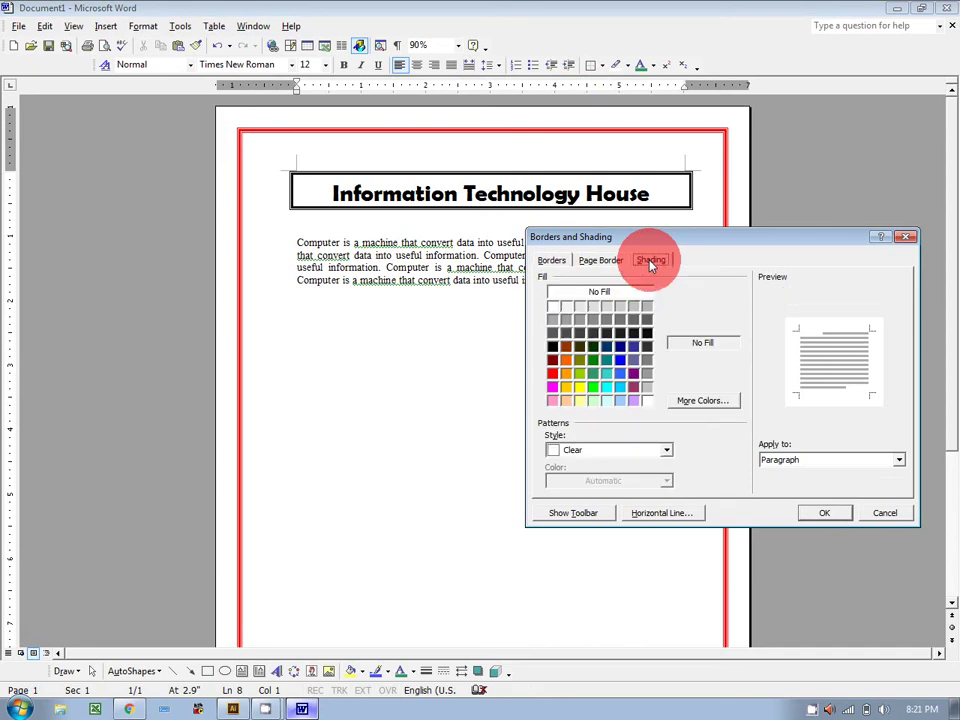
{"action": "left_click", "coordinate": [880, 514]}
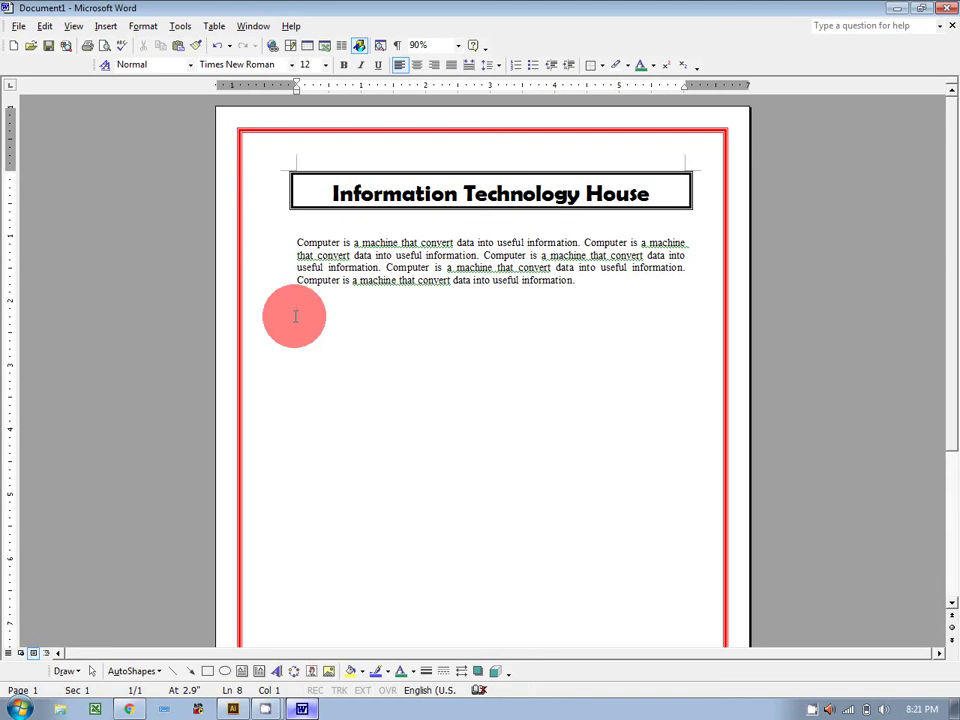
Step: Enter "Computer", "Hardware", "Input devices" and "Output devices" on separate lines below the paragraph
{"action": "type", "text": "Comp"}
{"action": "type", "text": "uter "}
{"action": "type", "text": "H"}
{"action": "type", "text": "ardware"}
{"action": "key", "text": "Return"}
{"action": "type", "text": "In"}
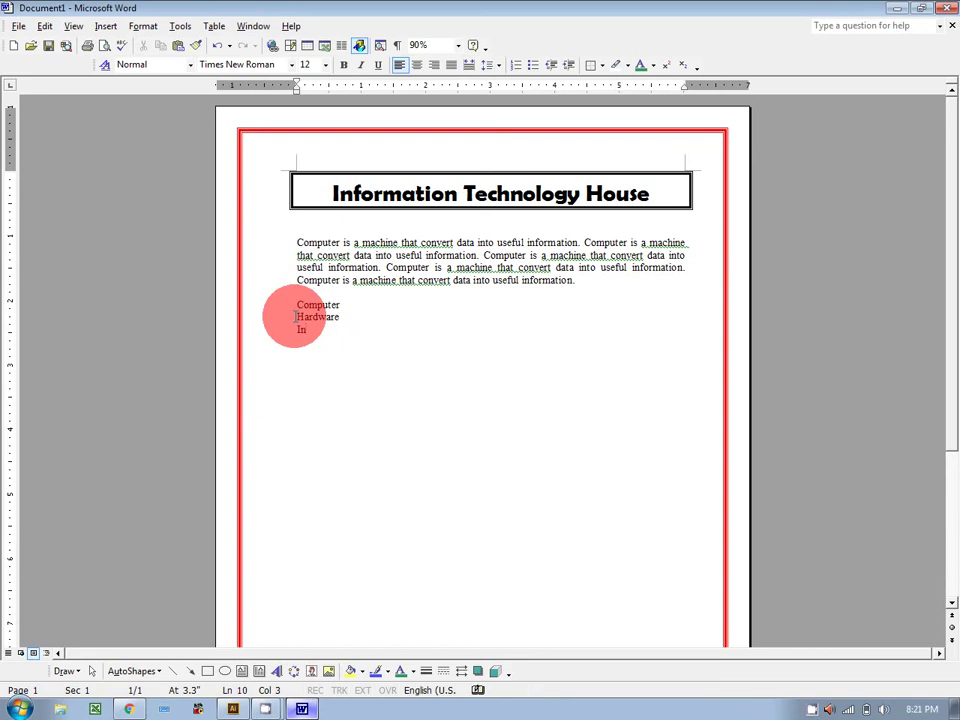
{"action": "type", "text": "put devices"}
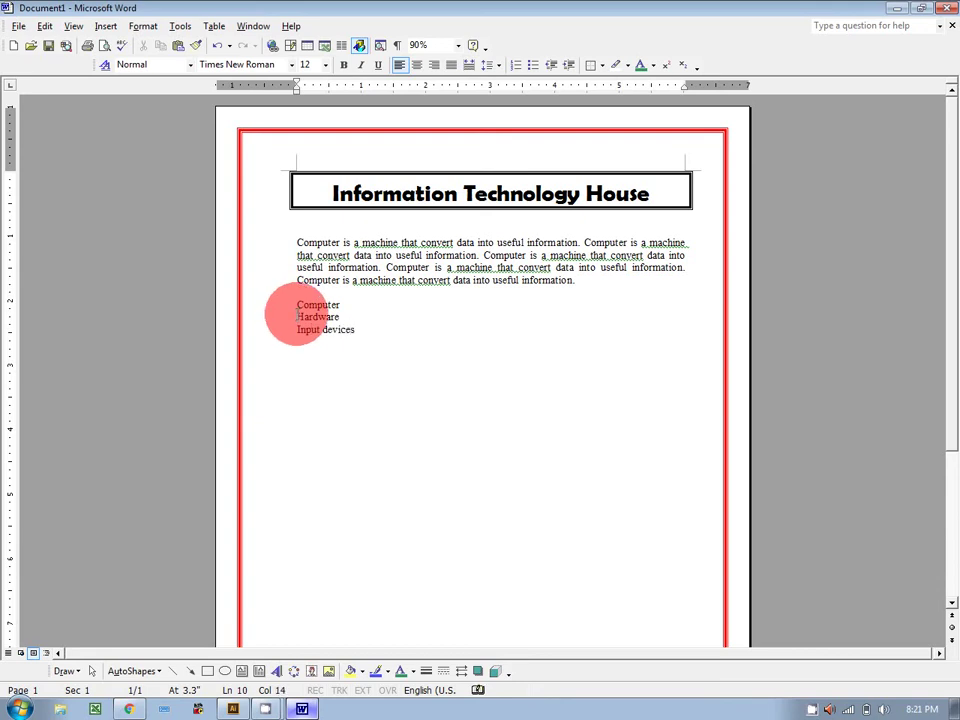
{"action": "key", "text": "Return"}
{"action": "type", "text": "Output devices"}
{"action": "key", "text": "Return"}
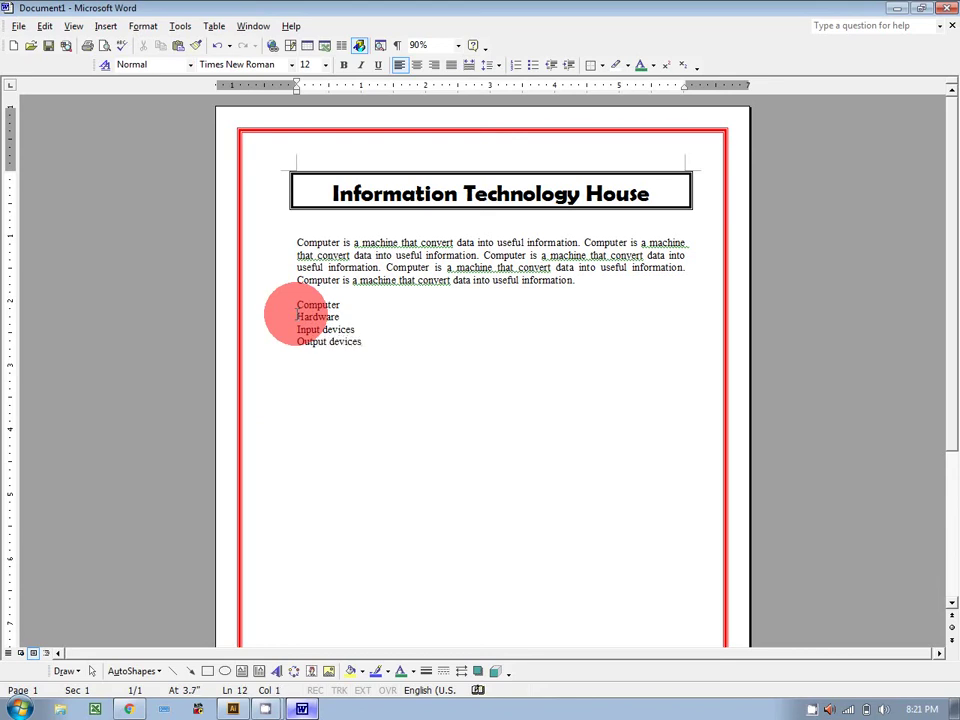
Step: Continue the list with "Software", "System software" and "Application software" on separate lines
{"action": "type", "text": "So"}
{"action": "type", "text": "ftware S"}
{"action": "type", "text": "ystem s"}
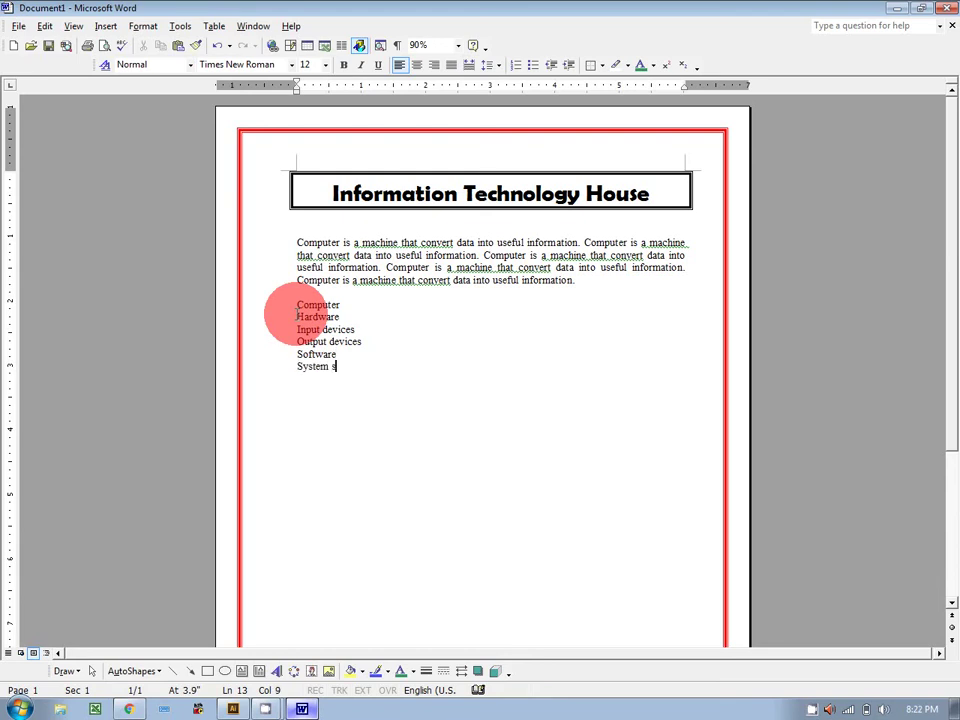
{"action": "type", "text": "oftware"}
{"action": "key", "text": "Return"}
{"action": "type", "text": "applicatin"}
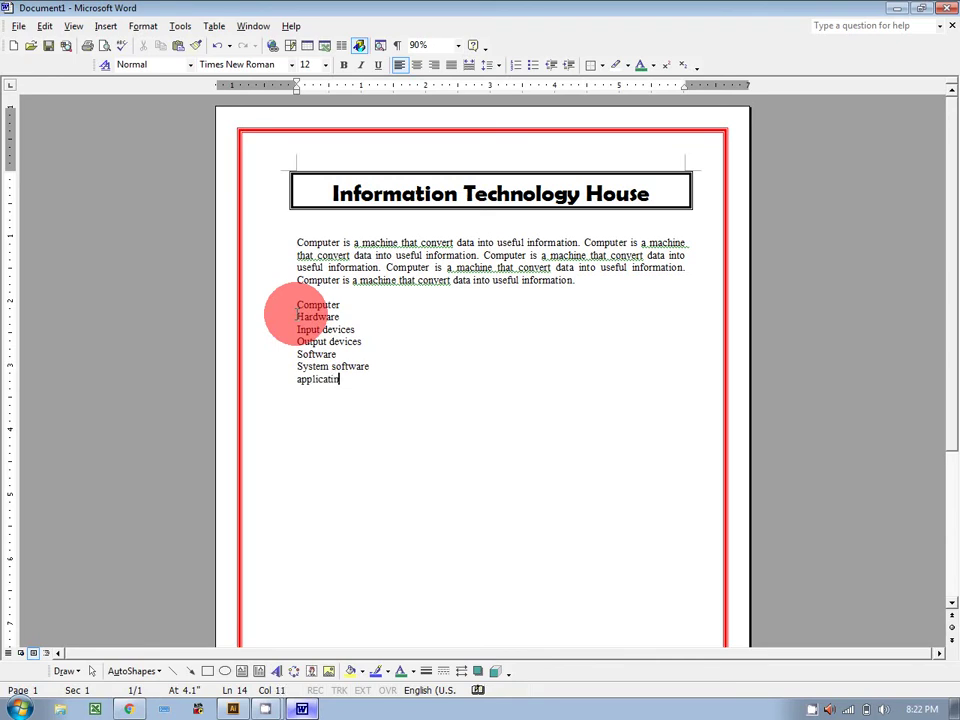
{"action": "key", "text": "BackSpace"}
{"action": "type", "text": "on software"}
{"action": "key", "text": "Return"}
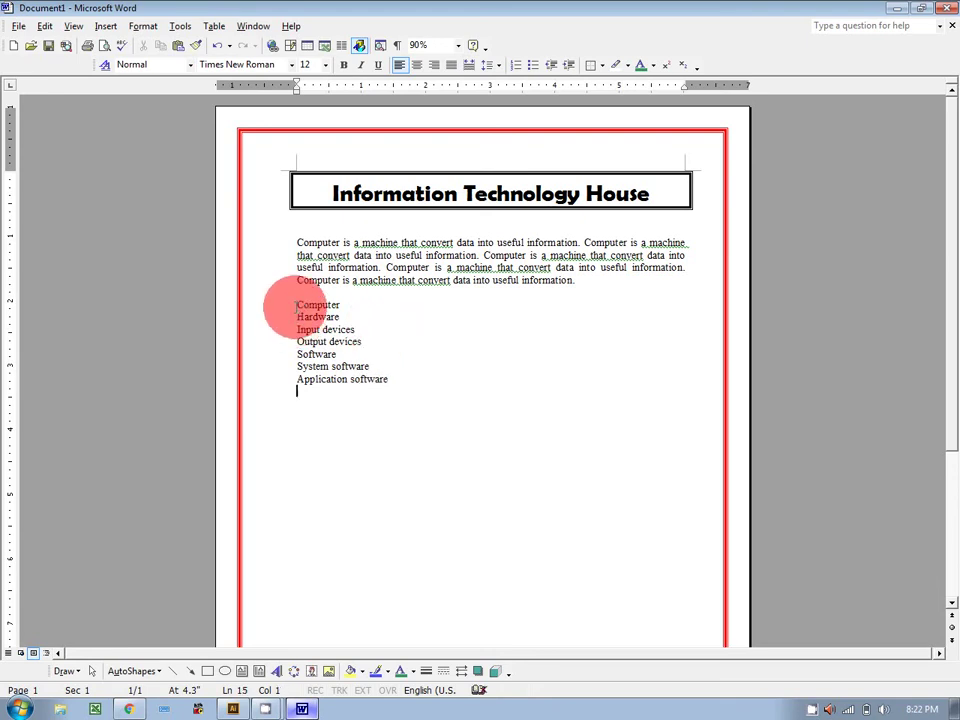
Step: Make all seven list lines from "Computer" to "Application software" bold
{"action": "left_click_drag", "start_coordinate": [296, 305], "coordinate": [399, 381]}
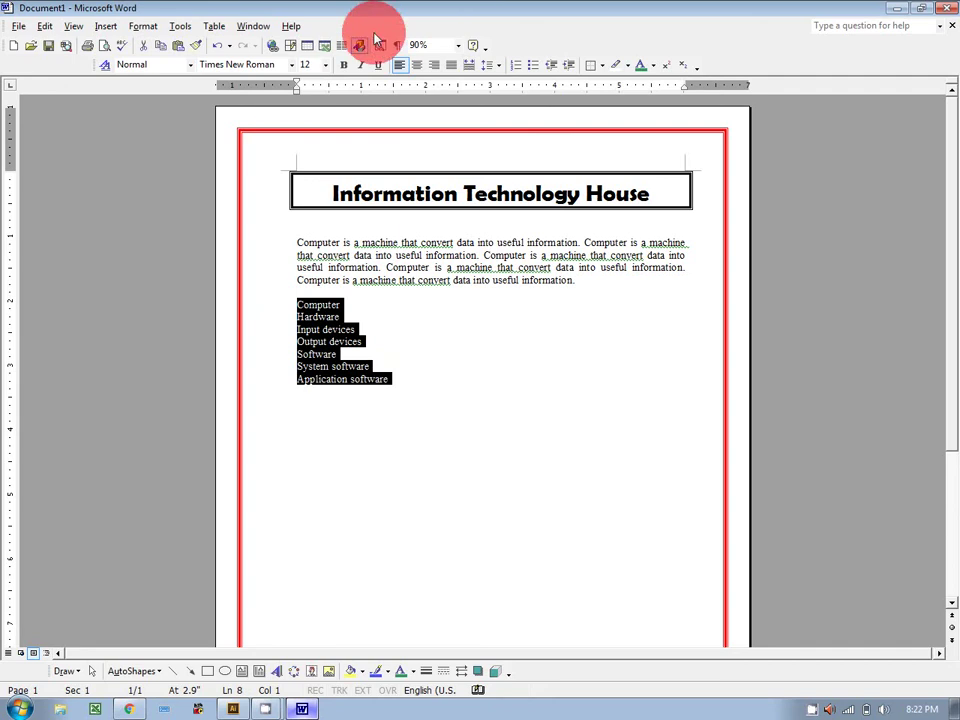
{"action": "left_click", "coordinate": [342, 66]}
{"action": "left_click", "coordinate": [434, 390]}
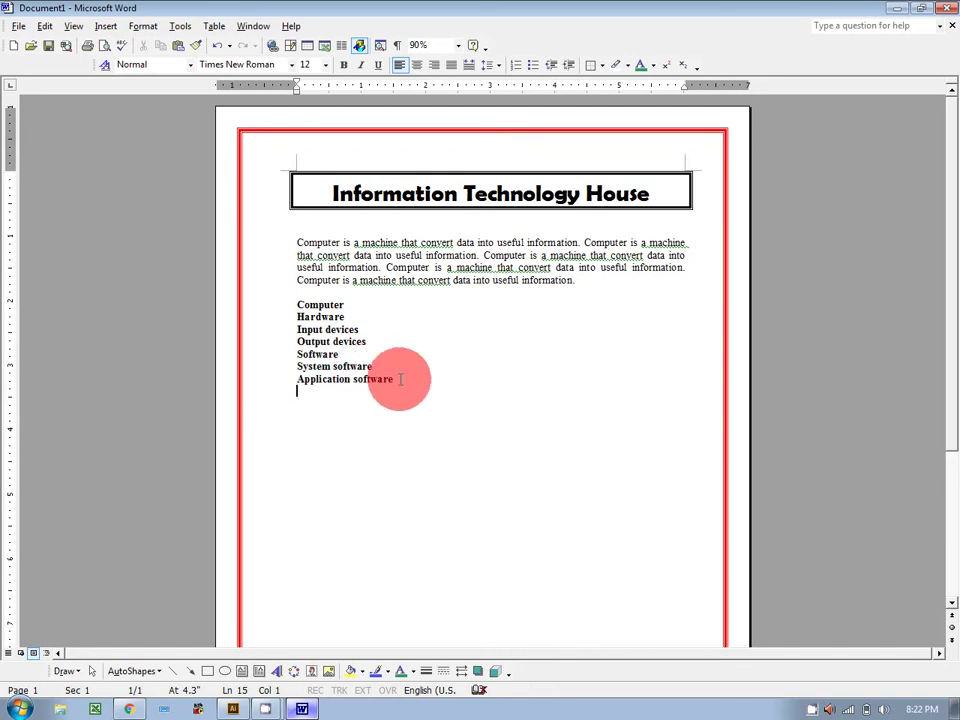
Step: Apply the default bullets to the seven bold lines from "Computer" to "Application software"
{"action": "left_click_drag", "start_coordinate": [400, 379], "coordinate": [296, 305]}
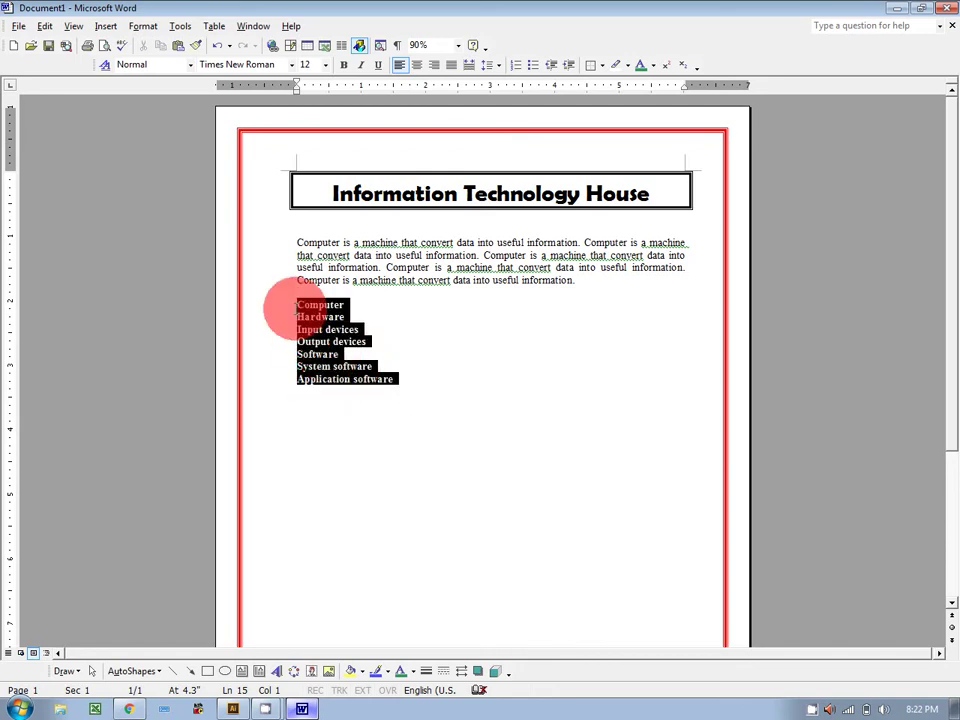
{"action": "left_click", "coordinate": [297, 306]}
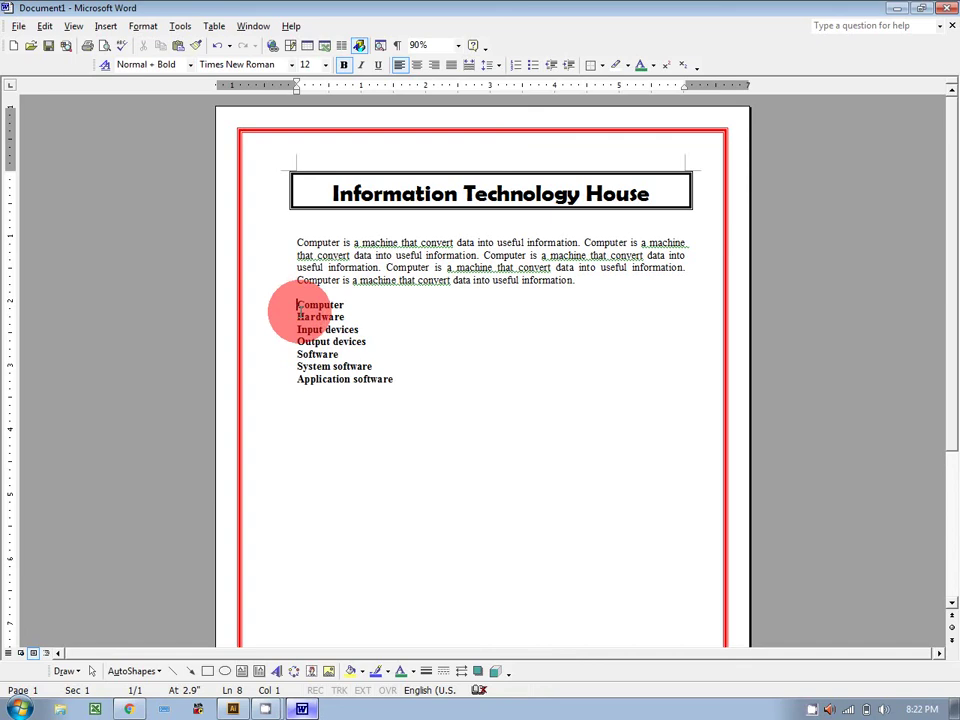
{"action": "left_click_drag", "start_coordinate": [297, 306], "coordinate": [402, 379]}
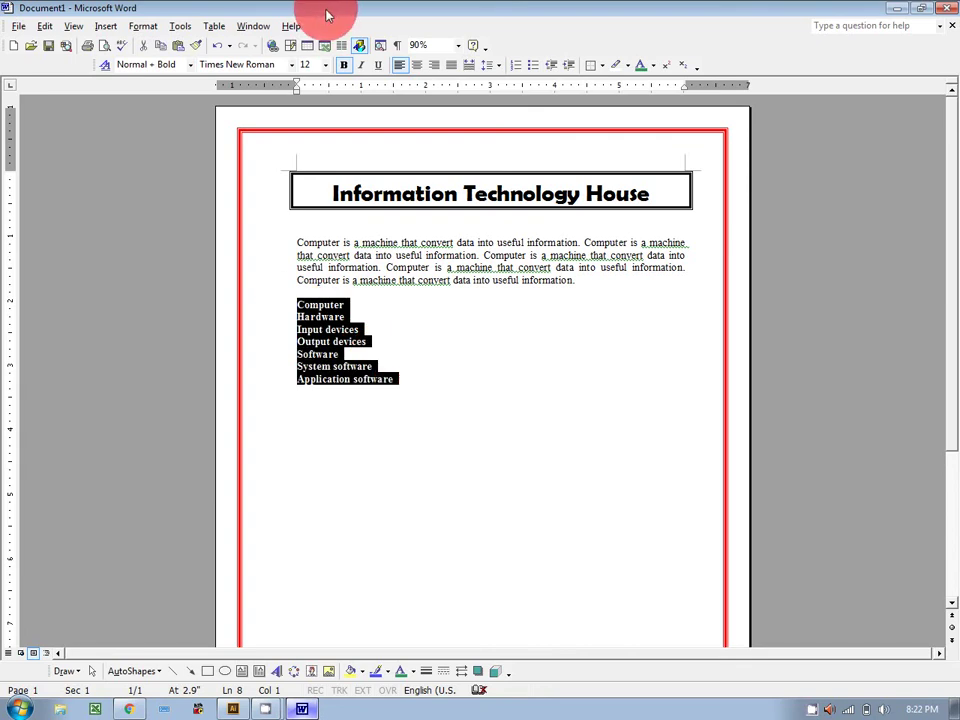
{"action": "left_click", "coordinate": [534, 68]}
{"action": "left_click", "coordinate": [534, 65]}
{"action": "left_click", "coordinate": [532, 366]}
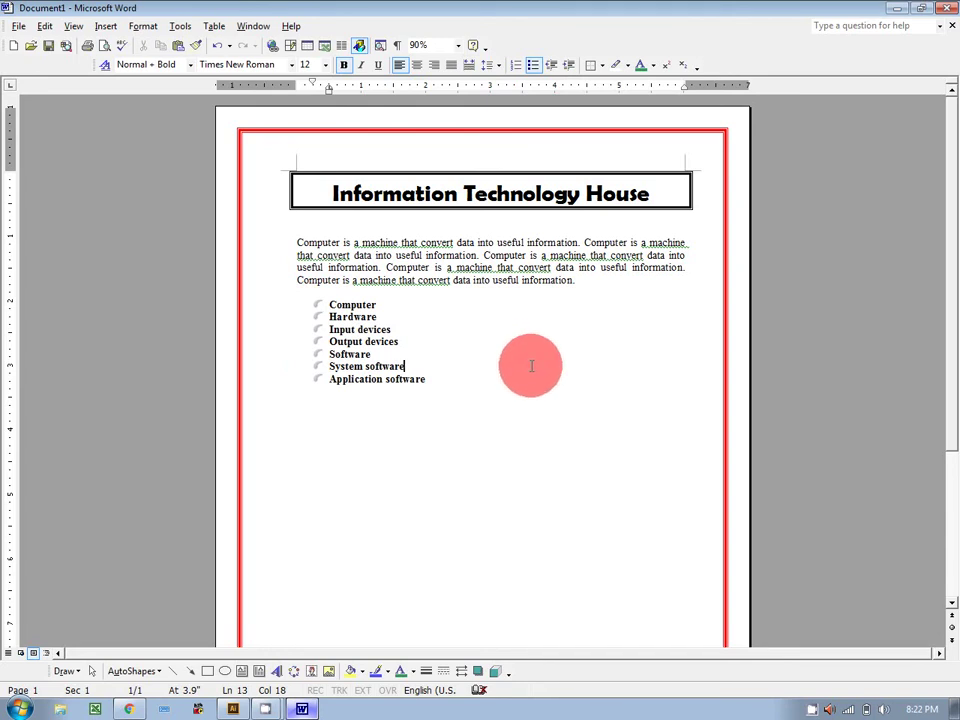
Step: Add the items "Network", "LAN" and "WAN" on separate lines after "Application software"
{"action": "left_click", "coordinate": [429, 380]}
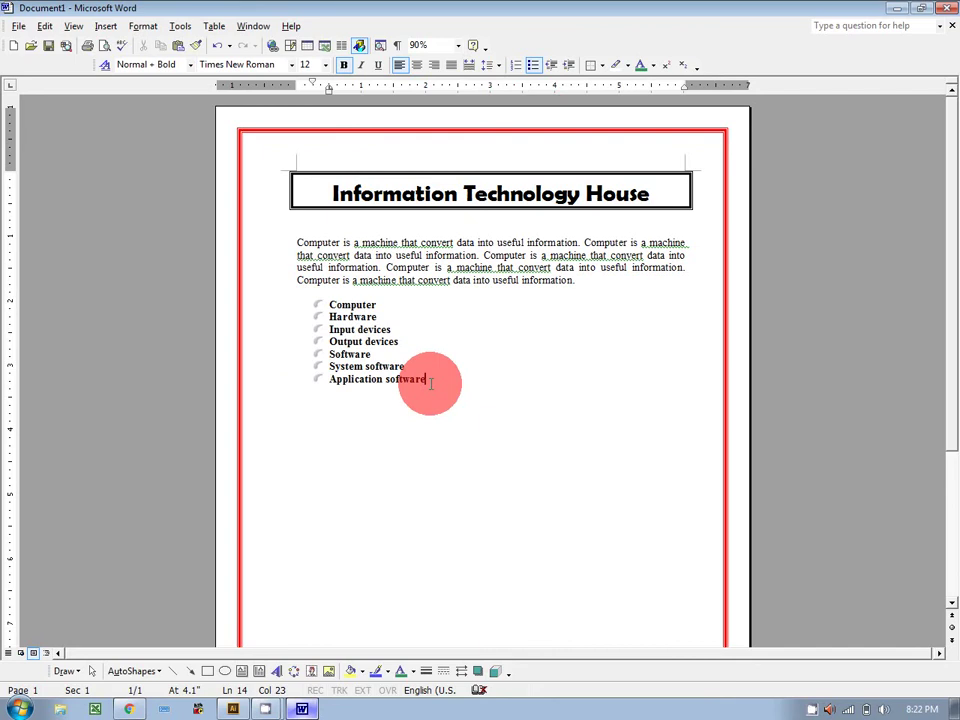
{"action": "key", "text": "Return"}
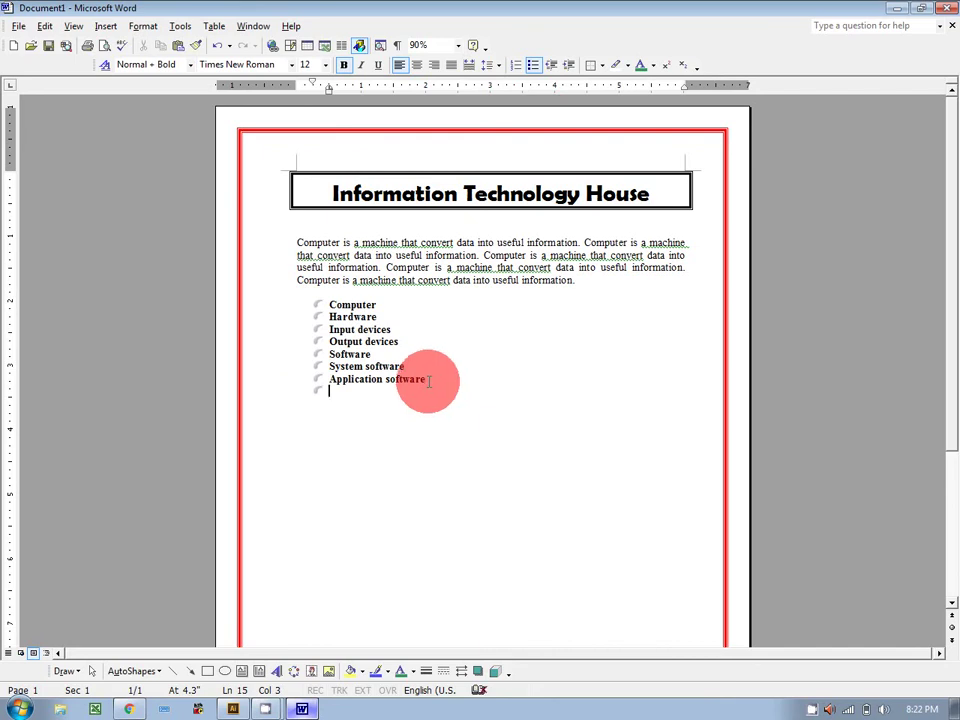
{"action": "type", "text": "Network"}
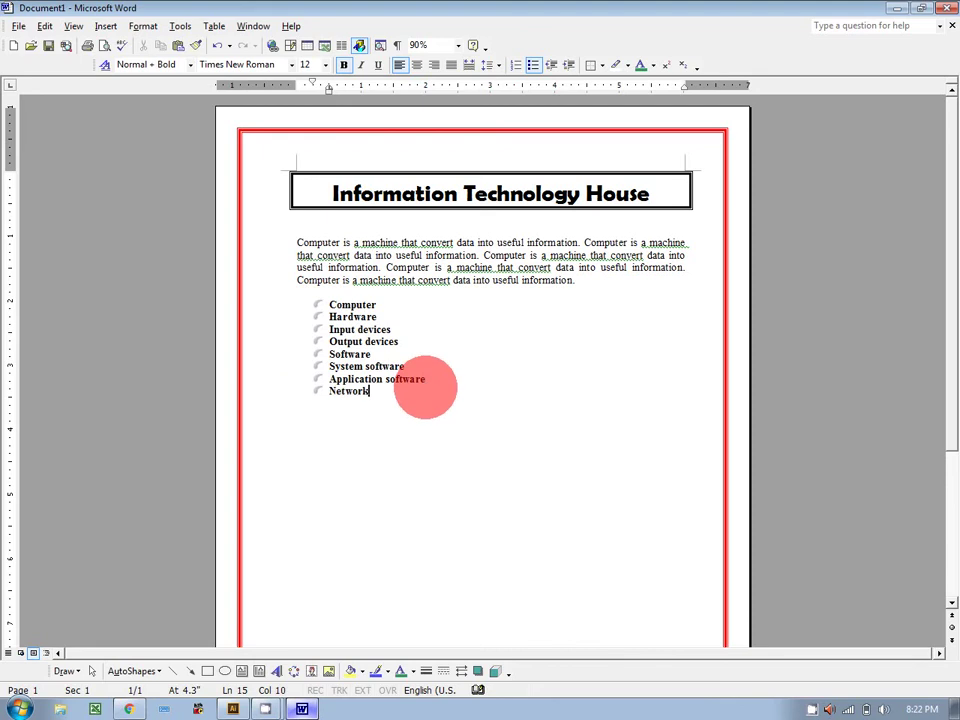
{"action": "key", "text": "Return"}
{"action": "type", "text": "LAN"}
{"action": "key", "text": "Return"}
{"action": "type", "text": "WAN"}
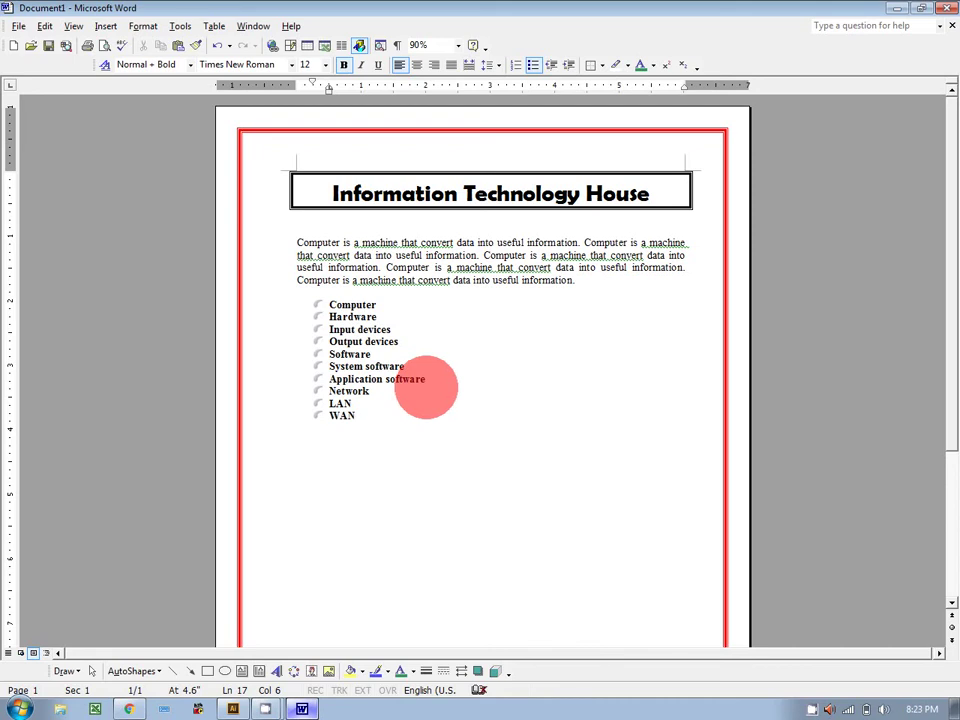
Step: Insert an empty bulleted line after "Hardware" and delete it again
{"action": "left_click", "coordinate": [393, 318]}
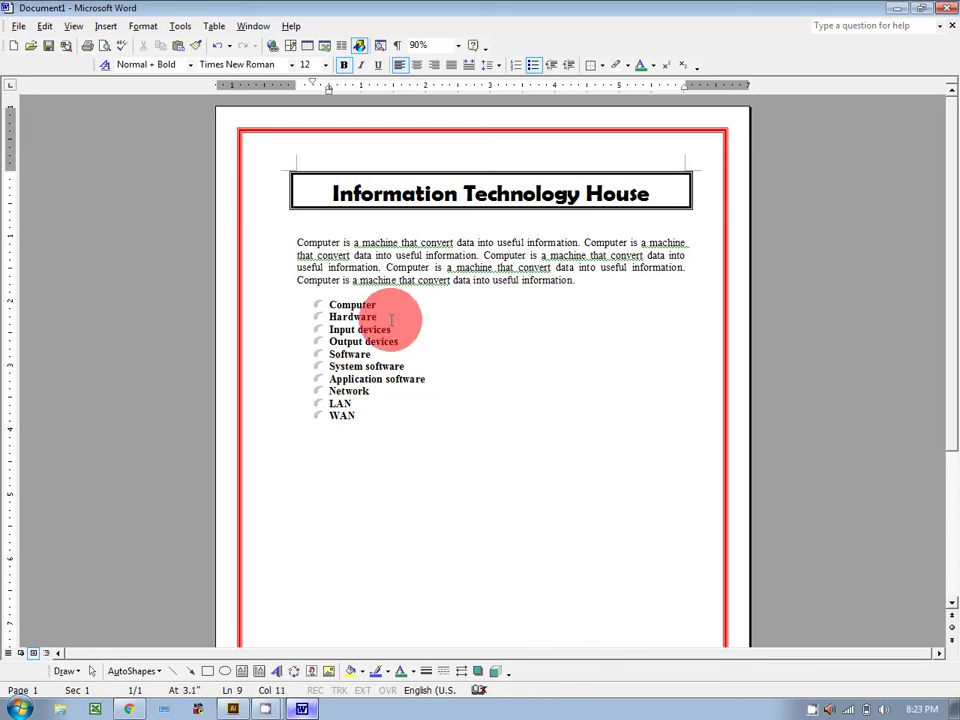
{"action": "key", "text": "Return"}
{"action": "key", "text": "BackSpace"}
{"action": "key", "text": "BackSpace"}
{"action": "key", "text": "Delete"}
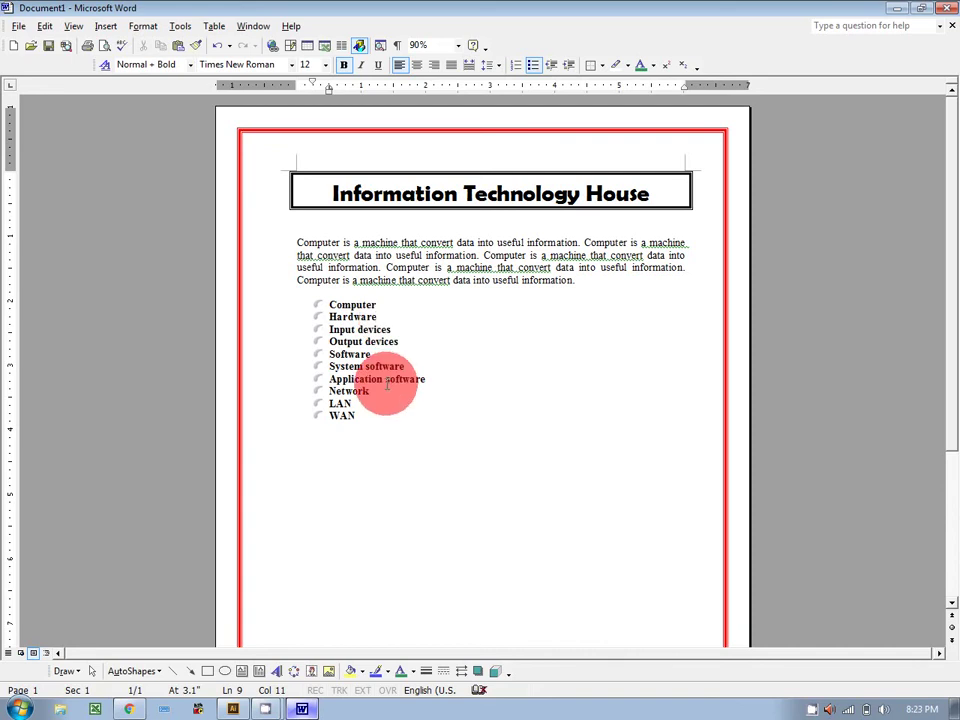
Step: Remove the bullets from all list lines from "Computer" to "WAN"
{"action": "left_click", "coordinate": [363, 415]}
{"action": "left_click_drag", "start_coordinate": [363, 415], "coordinate": [311, 306]}
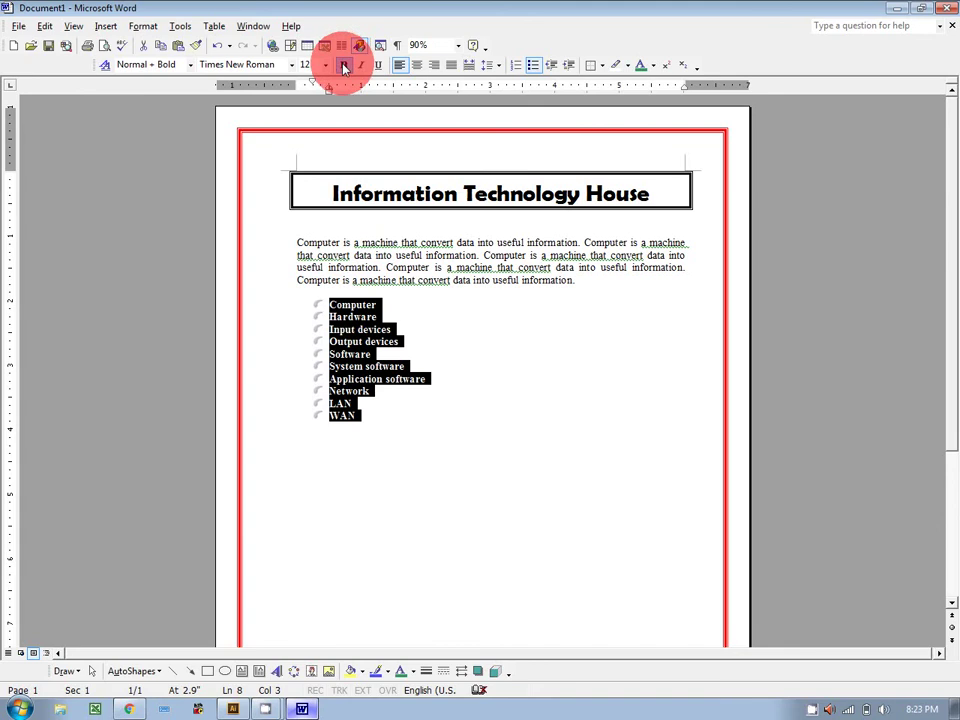
{"action": "left_click", "coordinate": [537, 66]}
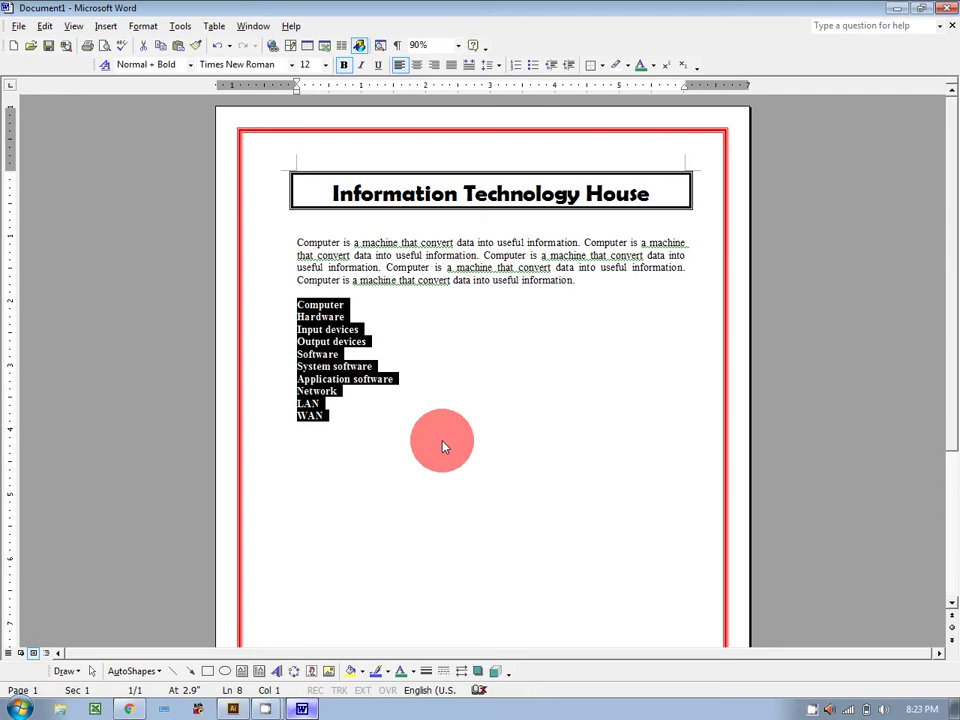
Step: Examine the bulleted, numbered, outline numbered and list style choices in Bullets and Numbering for the selected list
{"action": "left_click", "coordinate": [152, 28]}
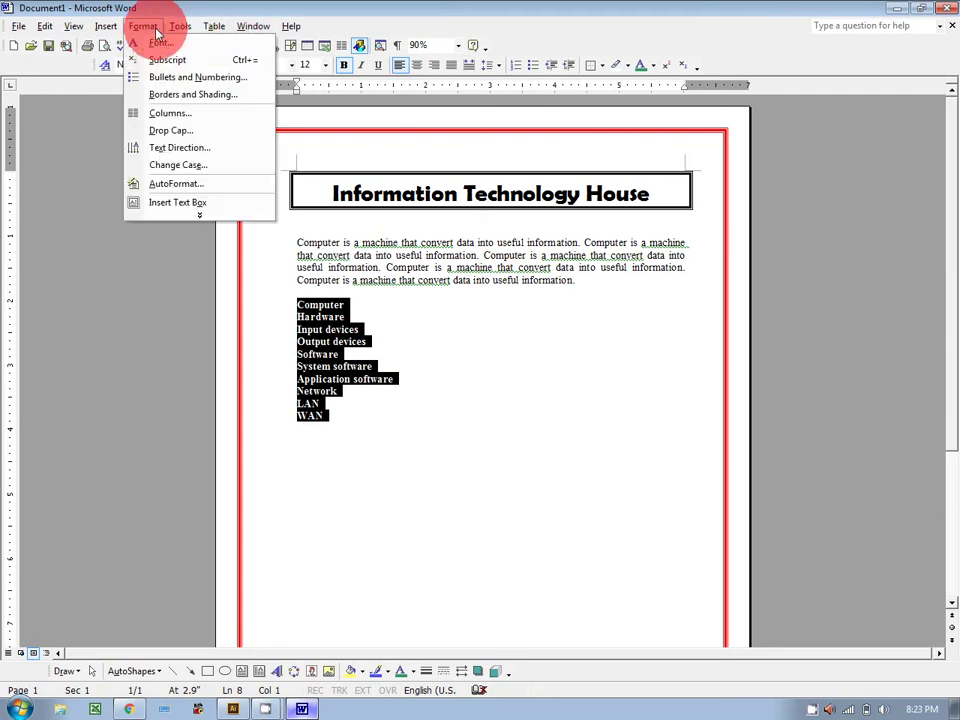
{"action": "left_click", "coordinate": [202, 217]}
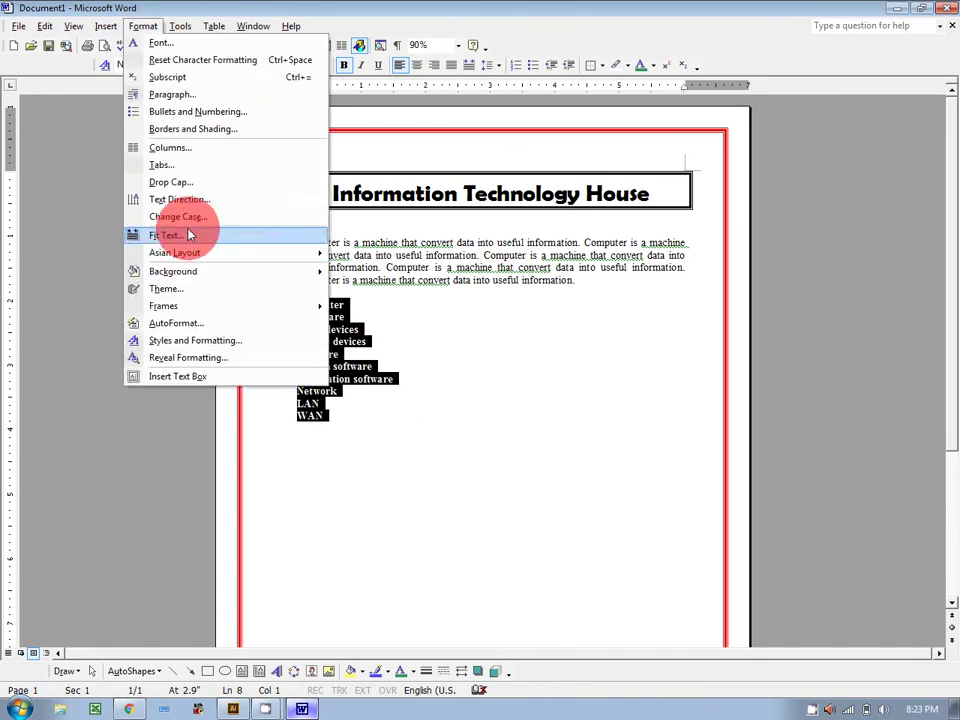
{"action": "left_click", "coordinate": [199, 112]}
{"action": "left_click_drag", "start_coordinate": [349, 21], "coordinate": [575, 131]}
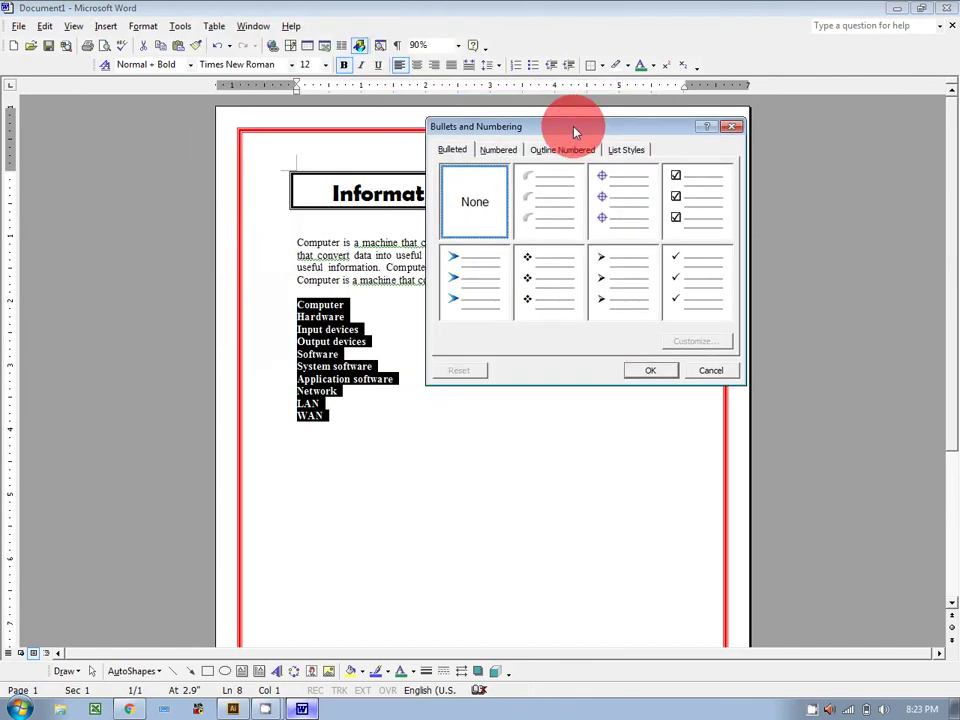
{"action": "left_click", "coordinate": [498, 150]}
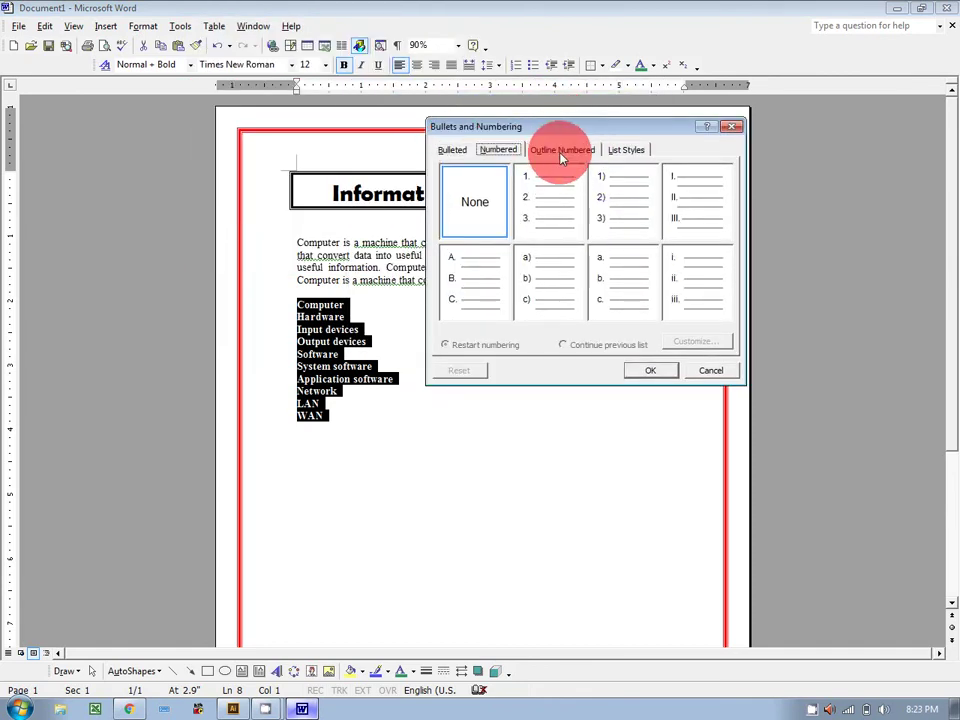
{"action": "left_click", "coordinate": [562, 152]}
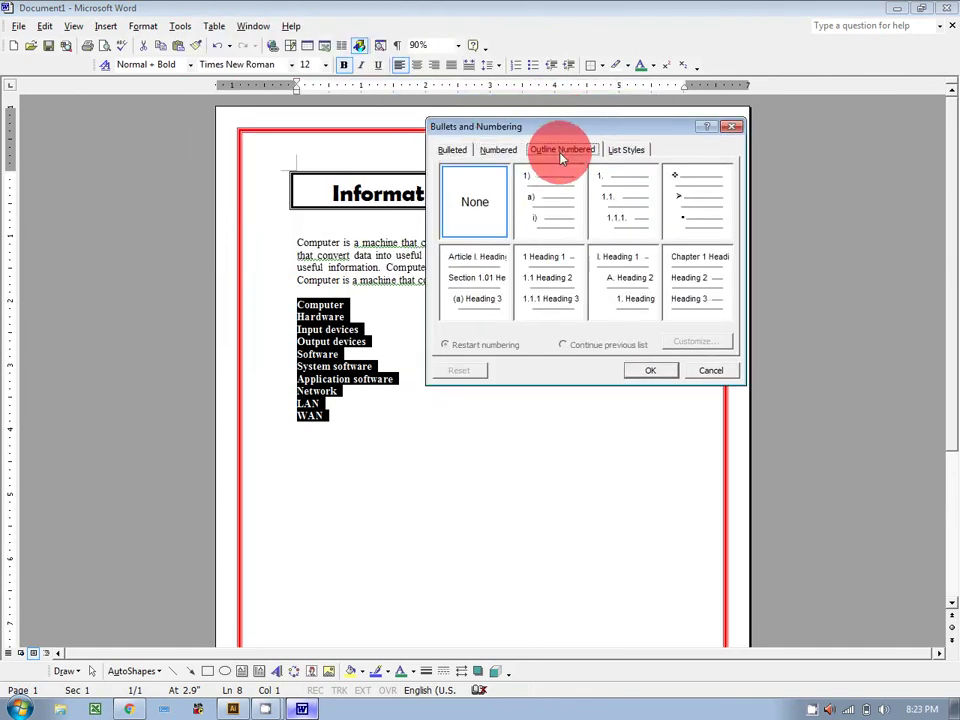
{"action": "left_click", "coordinate": [638, 152]}
{"action": "left_click", "coordinate": [448, 150]}
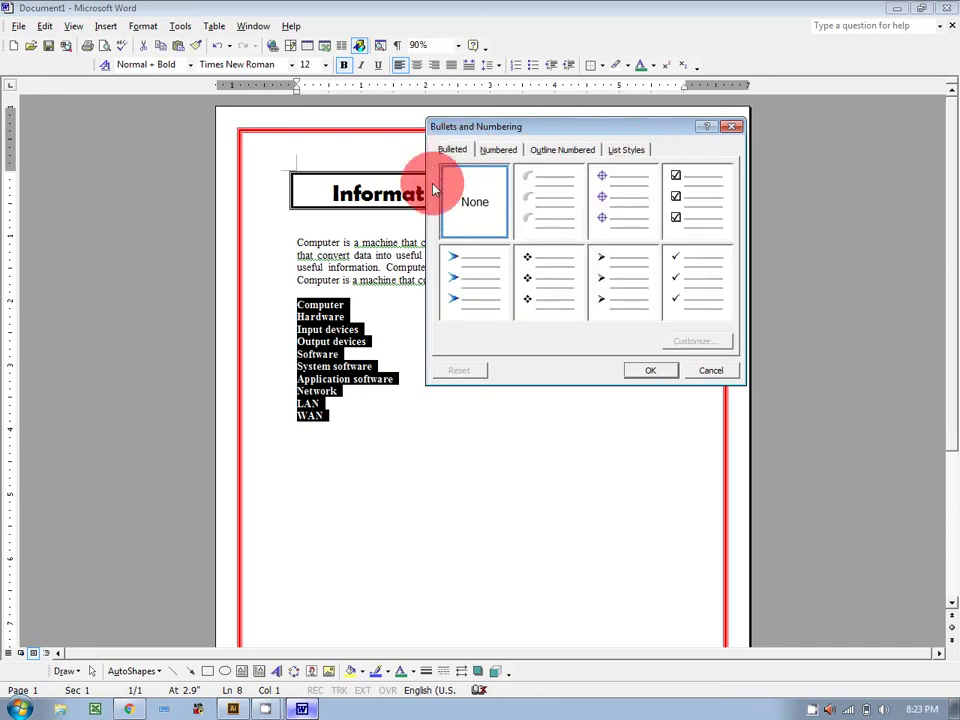
Step: Customize the bulleted list style with the purple diamond picture bullet and apply it to the list from "Computer" to "WAN"
{"action": "left_click", "coordinate": [540, 198]}
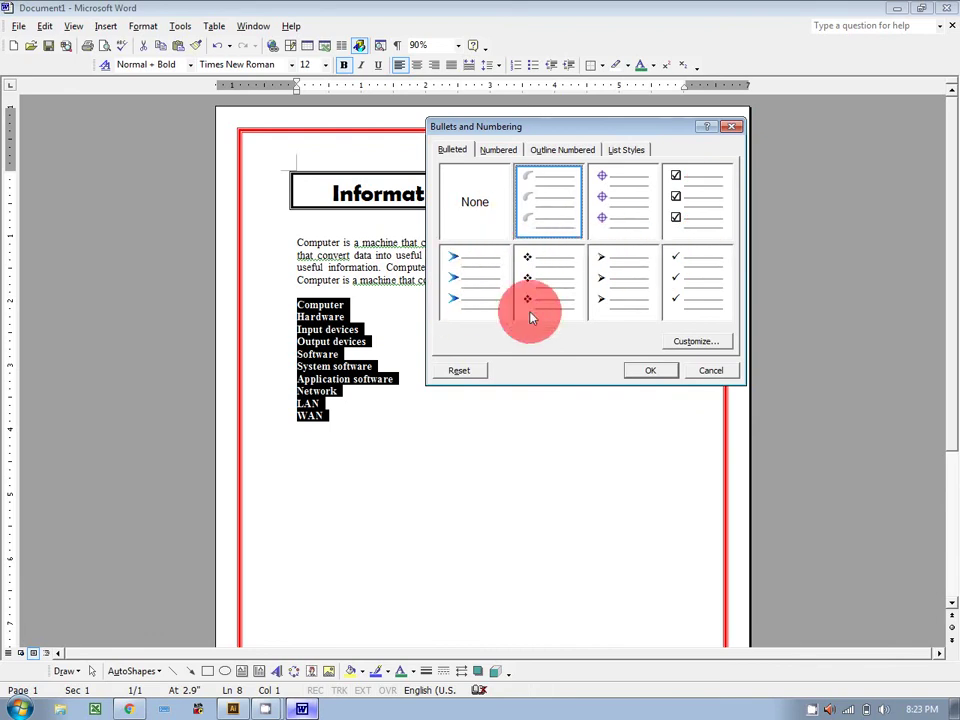
{"action": "left_click", "coordinate": [684, 345]}
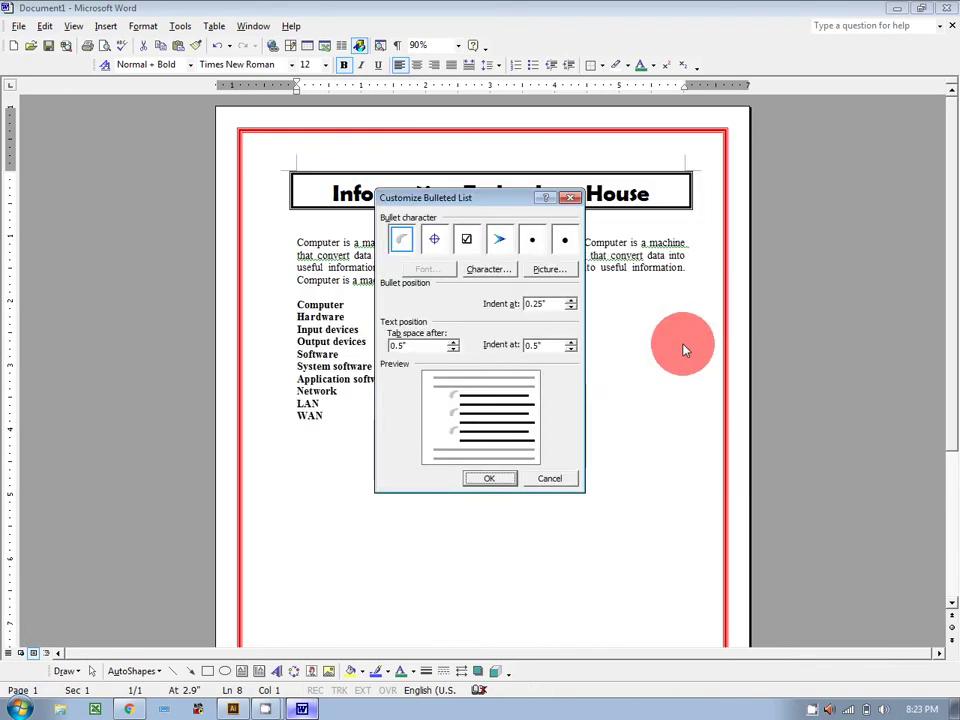
{"action": "left_click", "coordinate": [547, 271]}
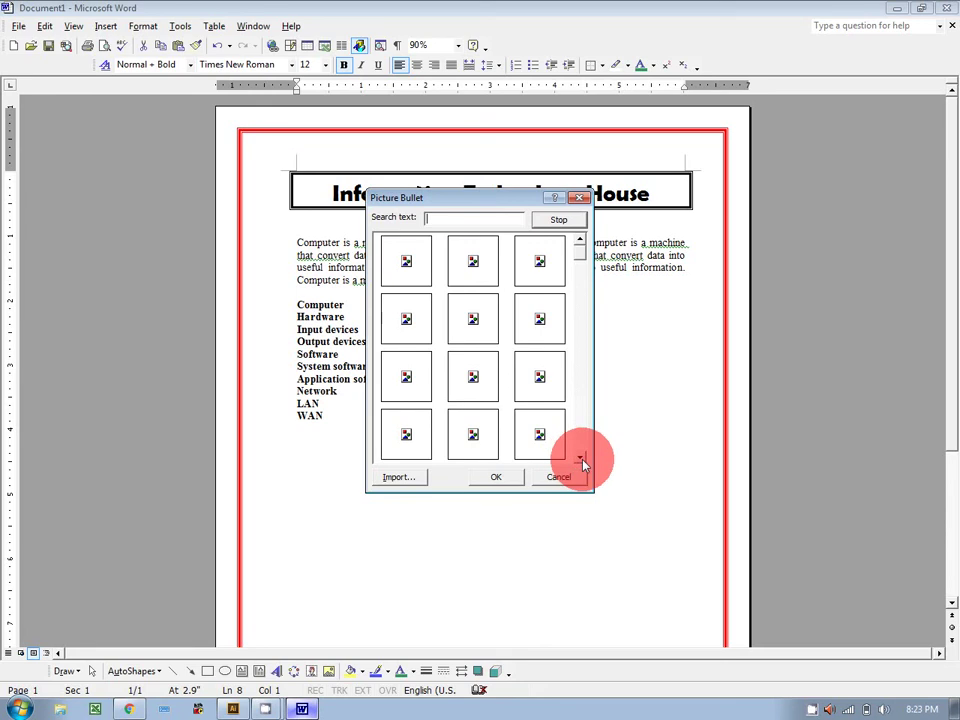
{"action": "left_click", "coordinate": [580, 459]}
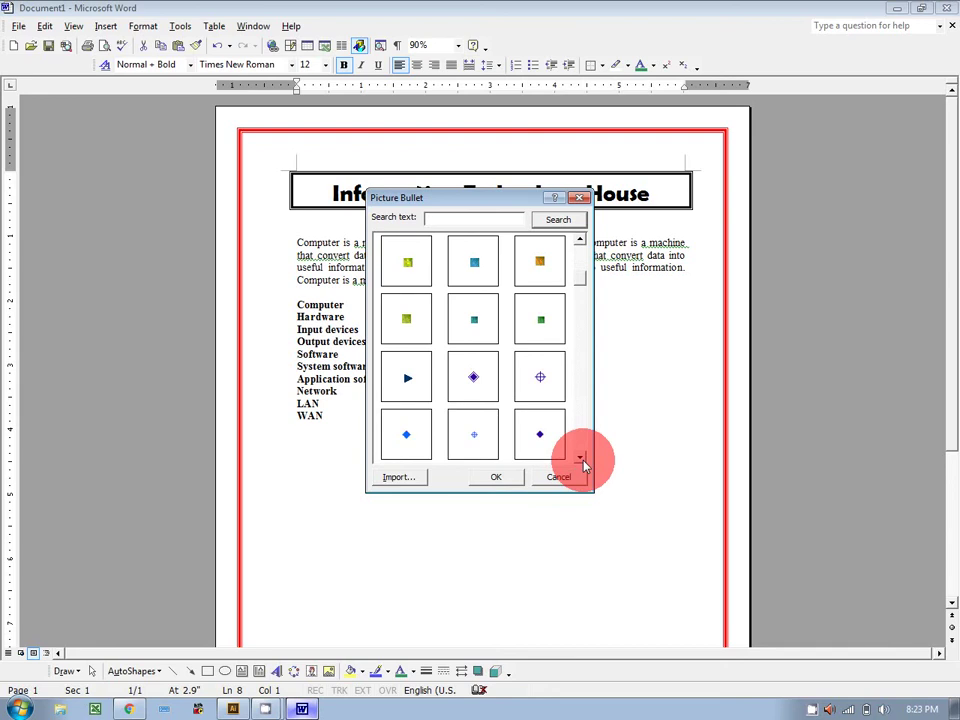
{"action": "left_click", "coordinate": [581, 458]}
{"action": "left_click", "coordinate": [480, 335]}
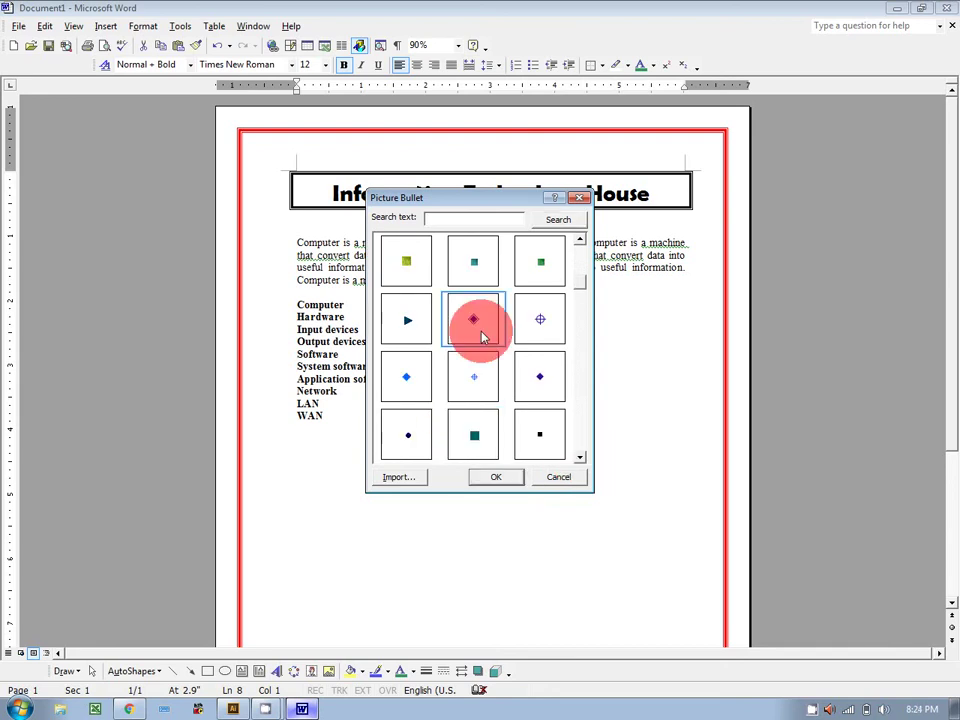
{"action": "left_click", "coordinate": [492, 475]}
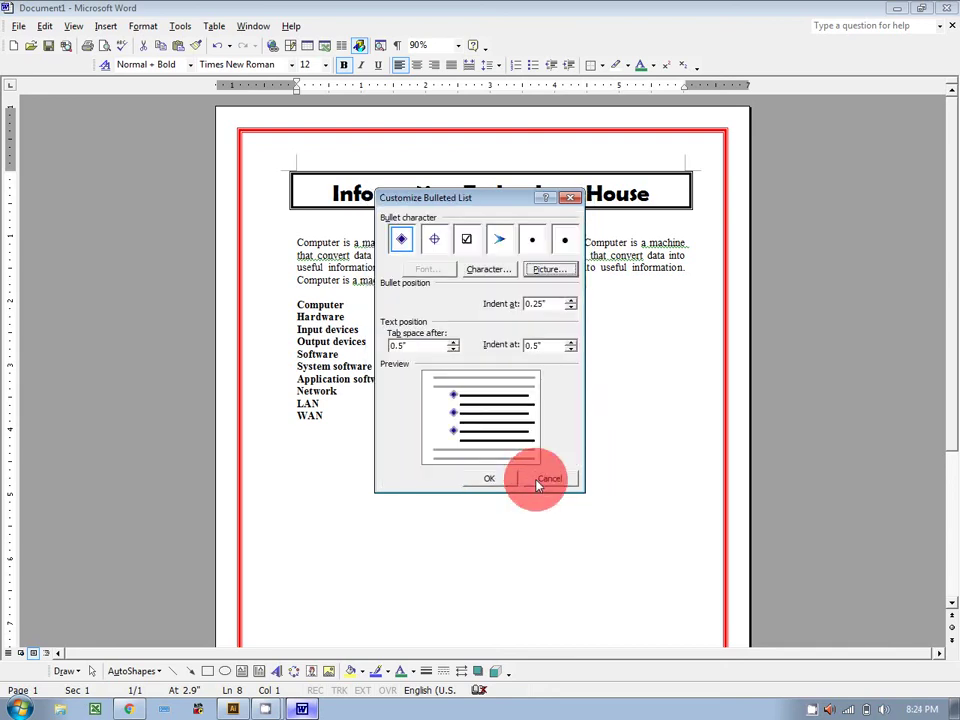
{"action": "left_click", "coordinate": [489, 479]}
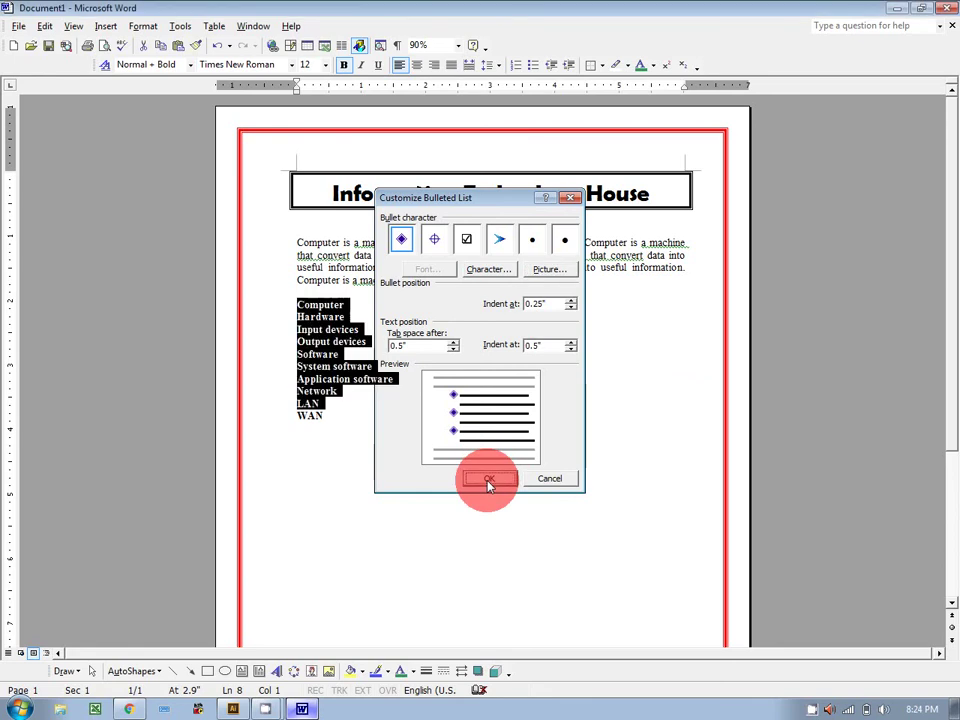
{"action": "left_click", "coordinate": [465, 435]}
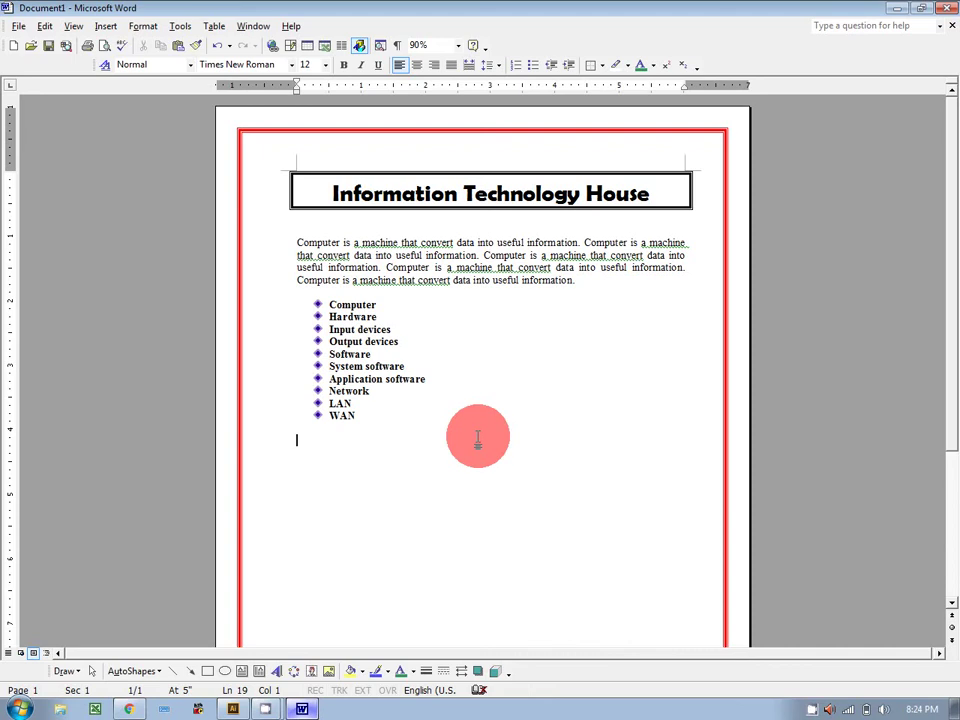
Step: Replace the list's picture bullets with 1., 2., 3. numbering, and remove the numbering again
{"action": "left_click_drag", "start_coordinate": [292, 391], "coordinate": [332, 305]}
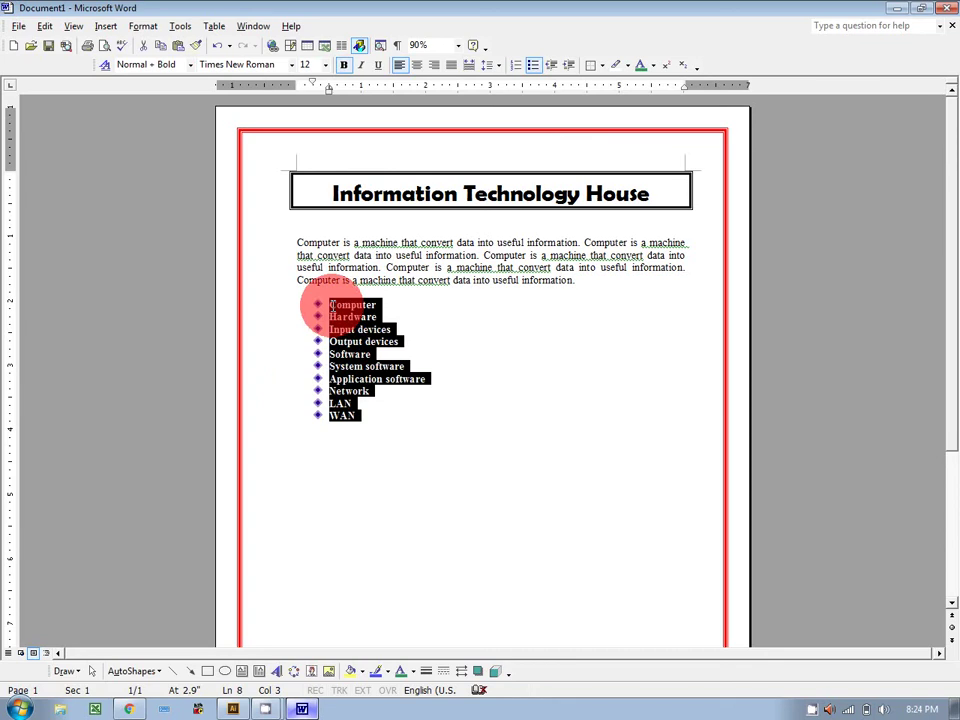
{"action": "left_click", "coordinate": [533, 64]}
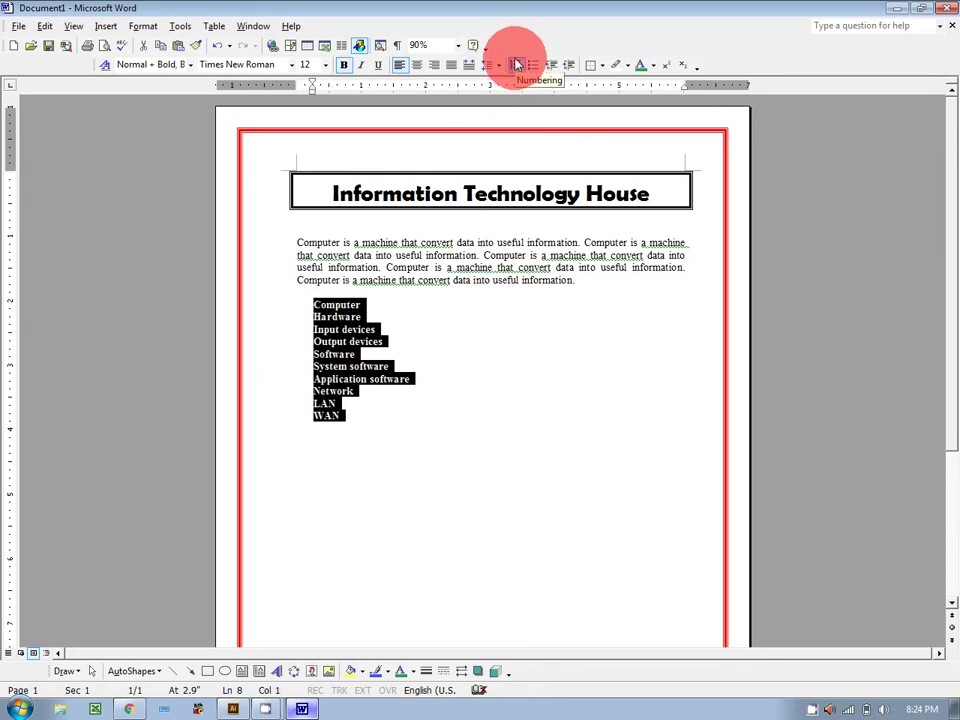
{"action": "left_click", "coordinate": [517, 64]}
{"action": "left_click", "coordinate": [510, 375]}
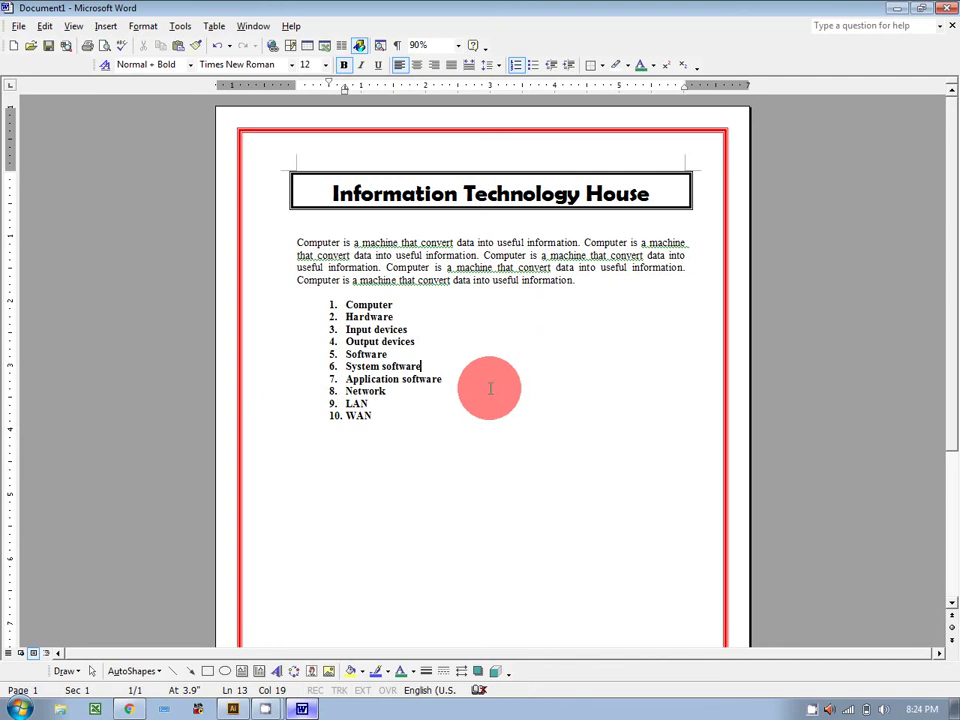
{"action": "left_click_drag", "start_coordinate": [378, 412], "coordinate": [330, 306]}
{"action": "left_click", "coordinate": [517, 64]}
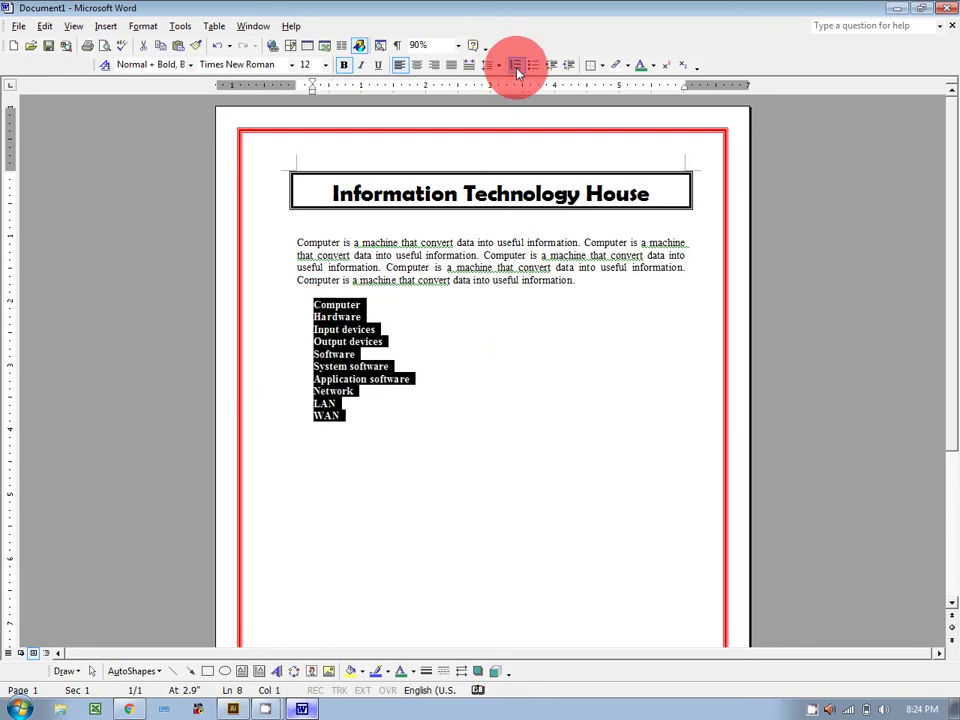
Step: Try uppercase Roman numbering (I., II., III.) on the list from "Computer" to "WAN" and undo it
{"action": "left_click", "coordinate": [138, 29]}
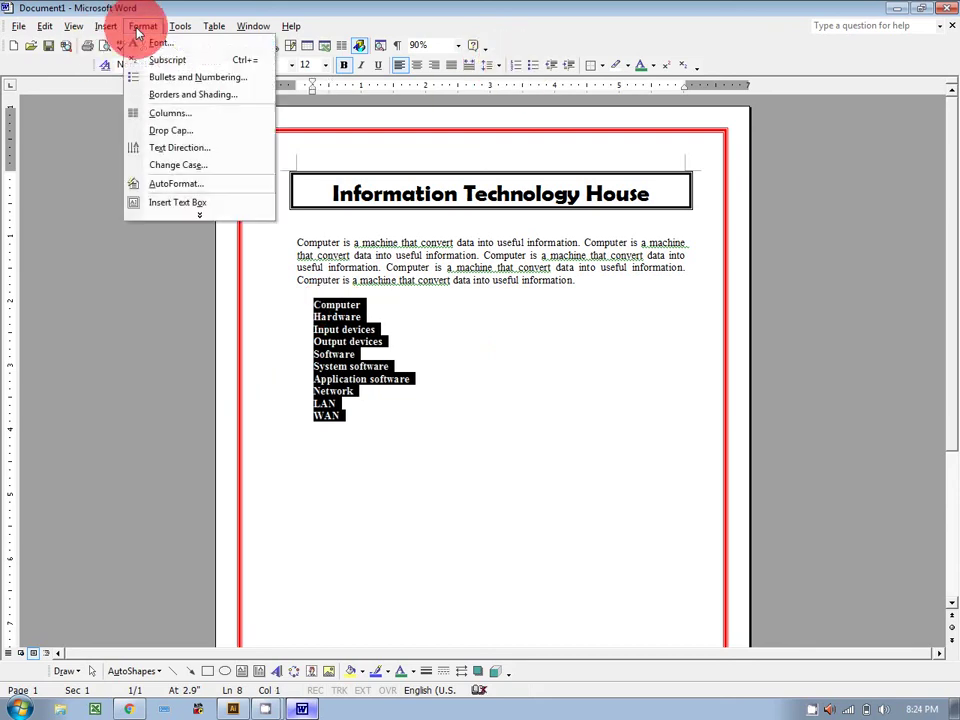
{"action": "left_click", "coordinate": [165, 78]}
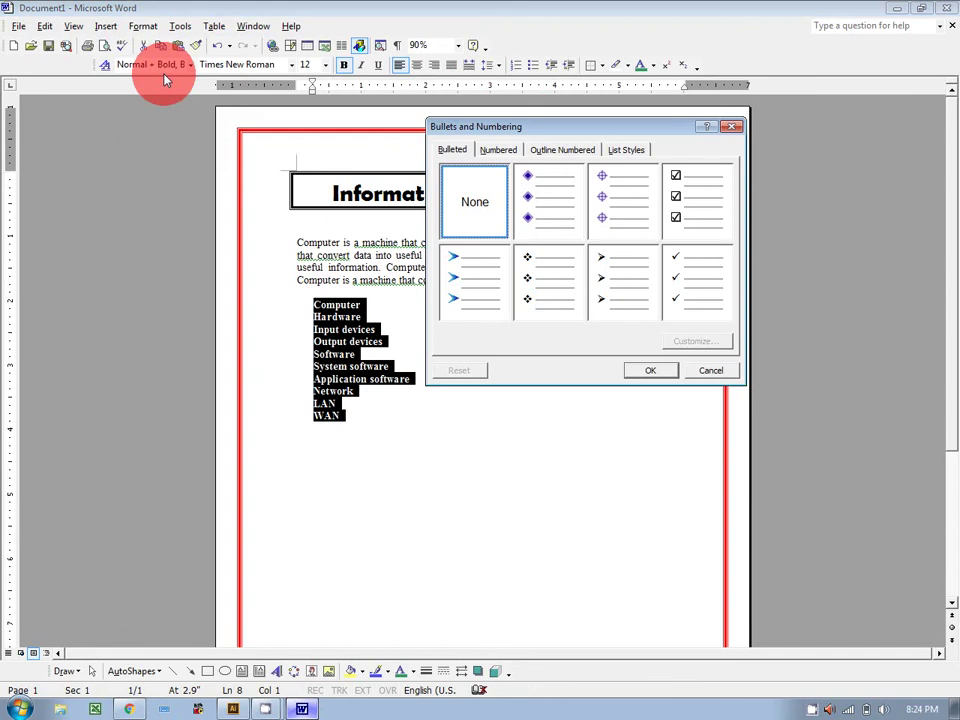
{"action": "left_click", "coordinate": [503, 151]}
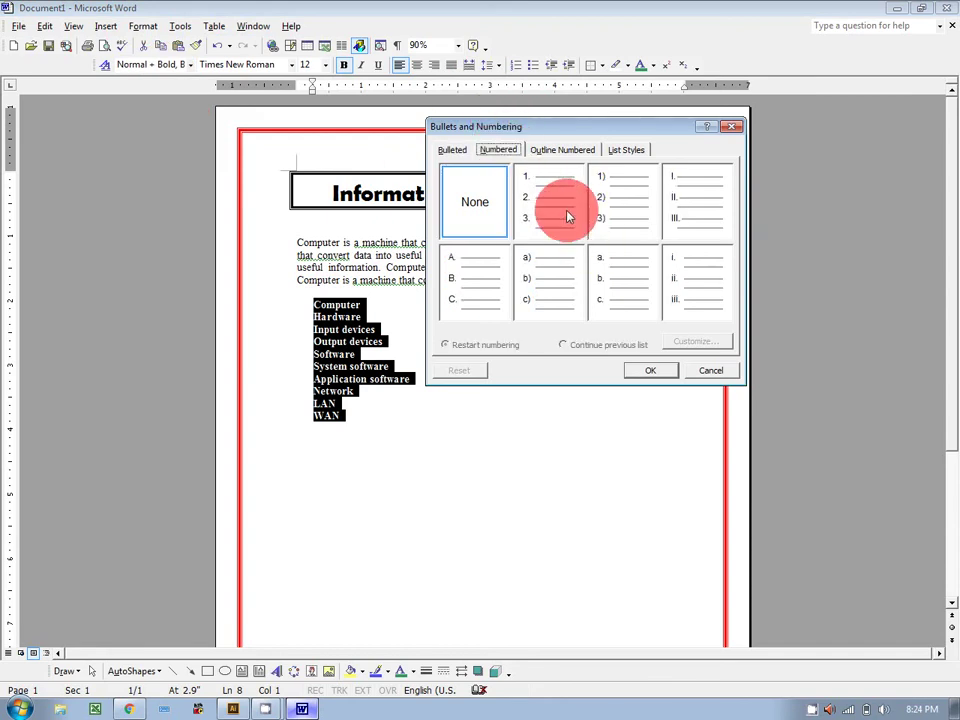
{"action": "left_click", "coordinate": [705, 222]}
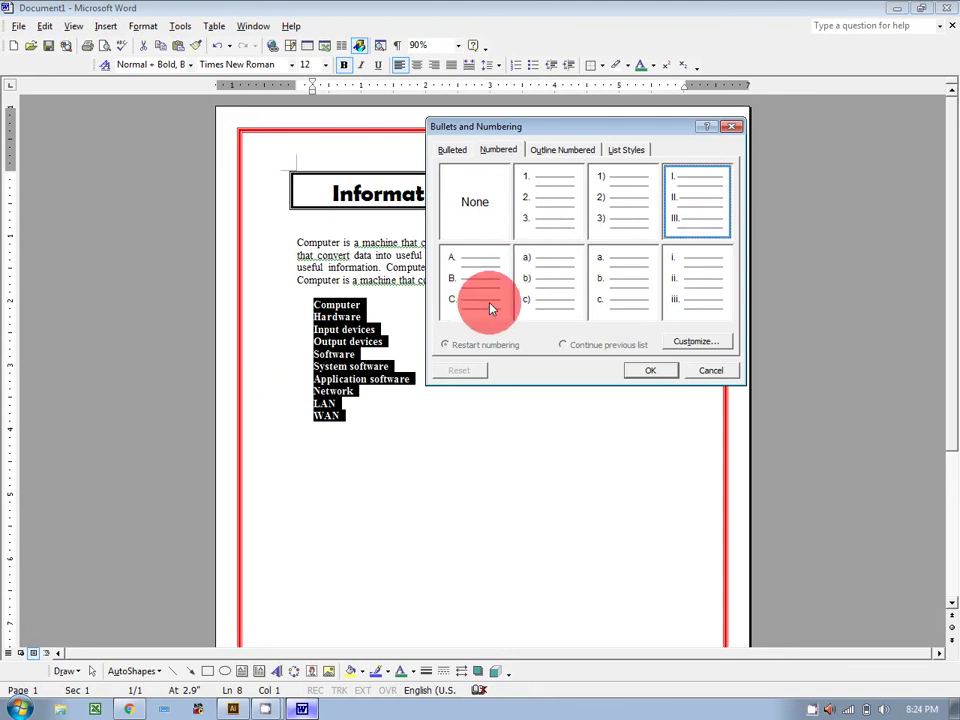
{"action": "left_click", "coordinate": [652, 372]}
{"action": "left_click", "coordinate": [559, 447]}
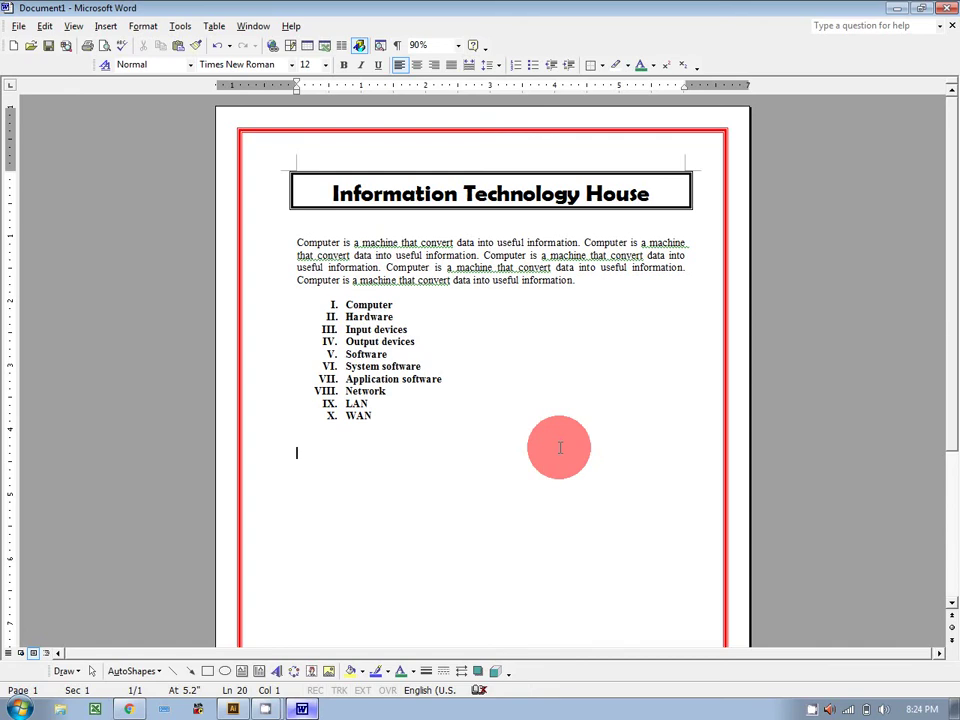
{"action": "key", "text": "ctrl+z"}
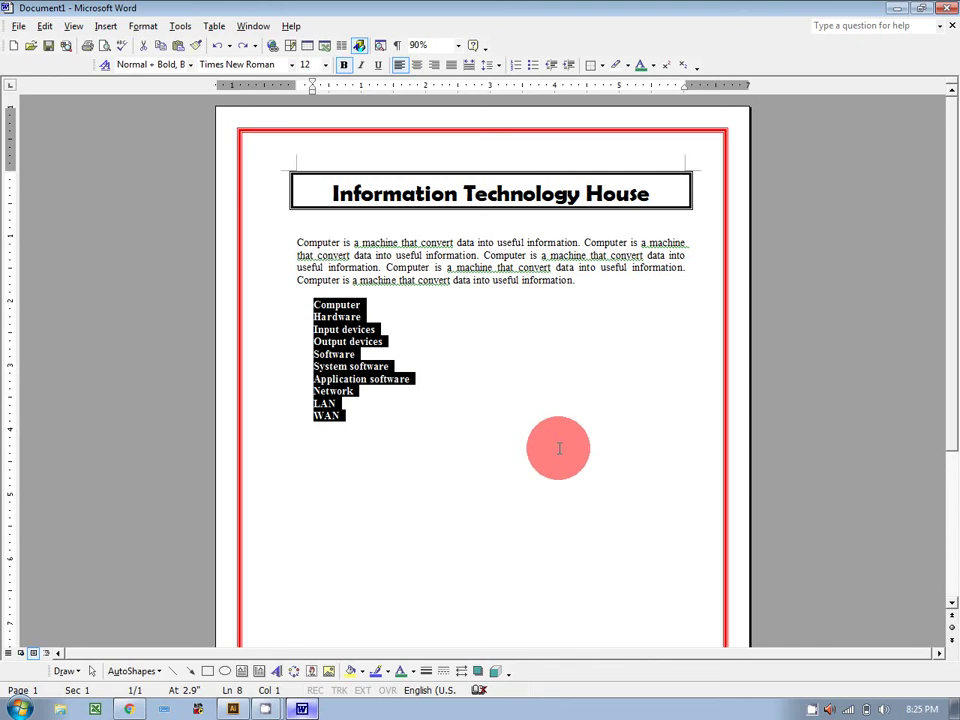
Step: Add the line "Index Page" between the paragraph and the list, with a blank line above it
{"action": "left_click", "coordinate": [587, 279]}
{"action": "key", "text": "Return"}
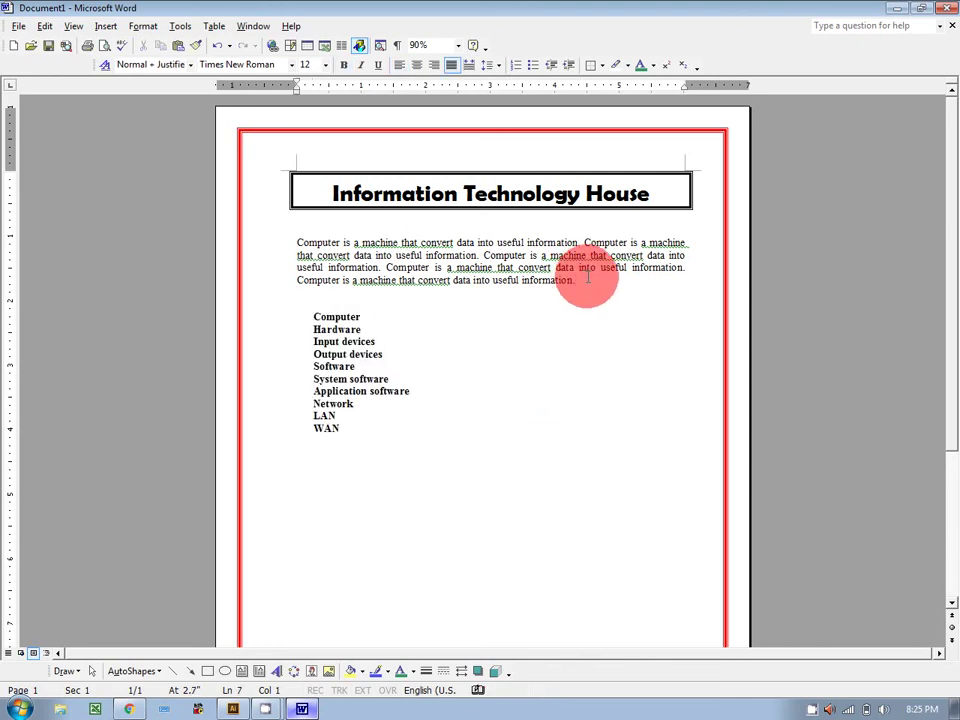
{"action": "key", "text": "Return"}
{"action": "type", "text": "1ndex "}
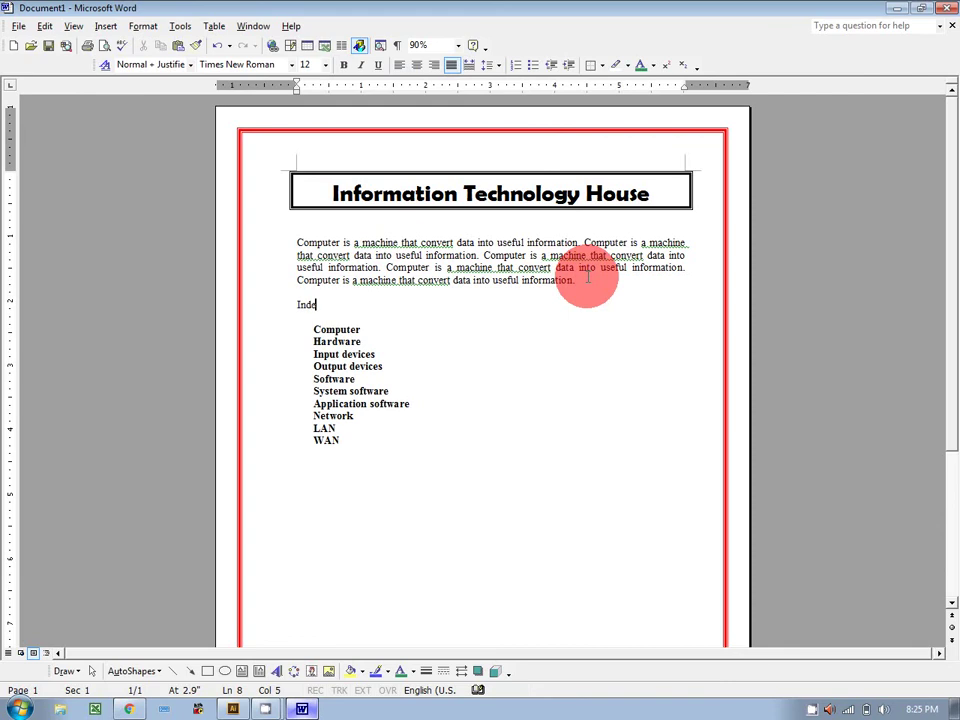
{"action": "type", "text": "Page"}
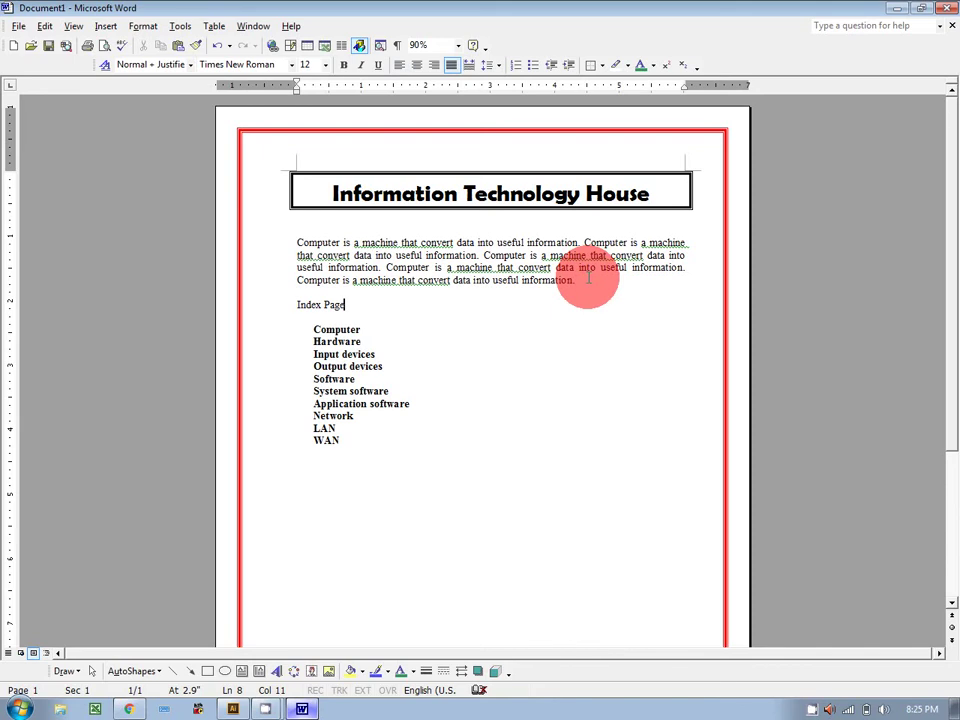
Step: Center the "Index Page" line
{"action": "key", "text": "Left"}
{"action": "key", "text": "Left"}
{"action": "key", "text": "Left"}
{"action": "key", "text": "Left"}
{"action": "key", "text": "Left"}
{"action": "key", "text": "Left"}
{"action": "key", "text": "Left"}
{"action": "key", "text": "Left"}
{"action": "key", "text": "Left"}
{"action": "key", "text": "Left"}
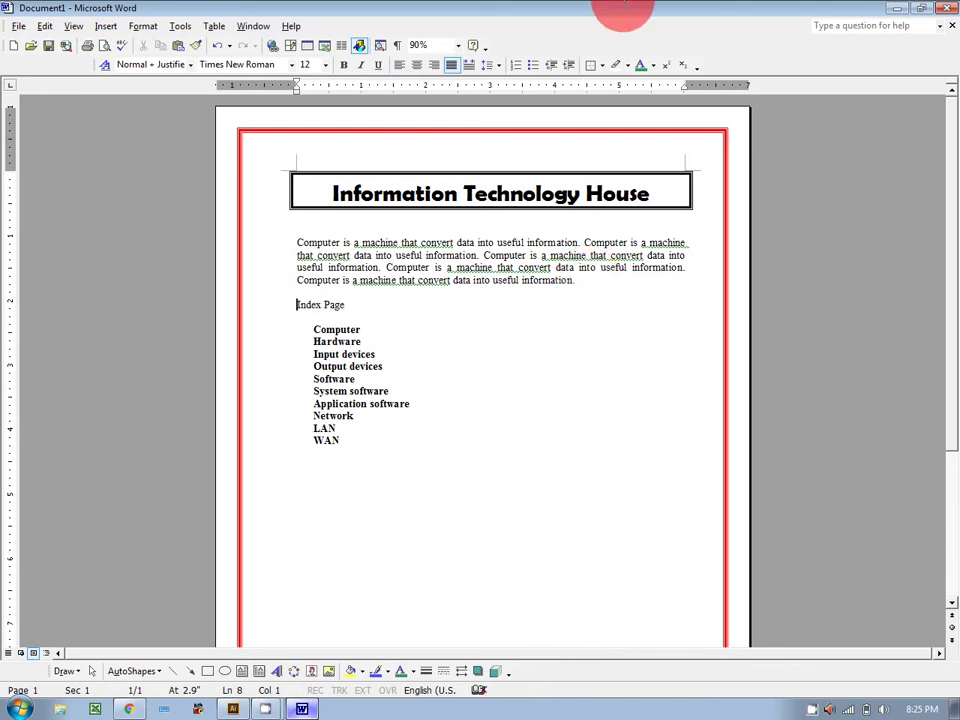
{"action": "left_click", "coordinate": [417, 66]}
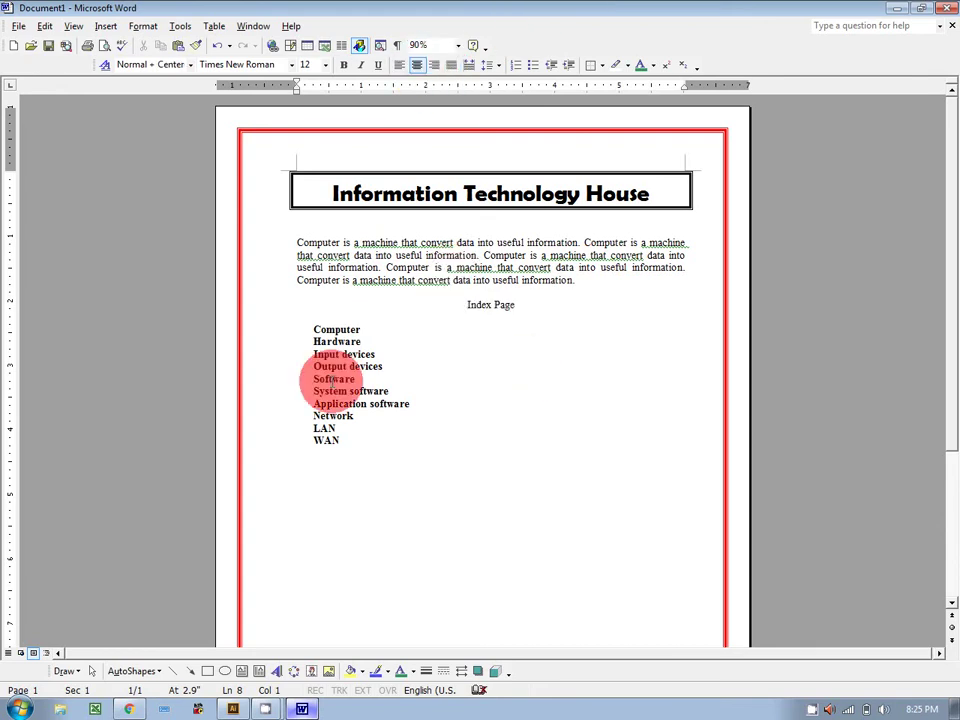
Step: Insert spaces in front of "Hardware" and delete them again
{"action": "left_click_drag", "start_coordinate": [348, 441], "coordinate": [310, 332]}
{"action": "left_click", "coordinate": [312, 330]}
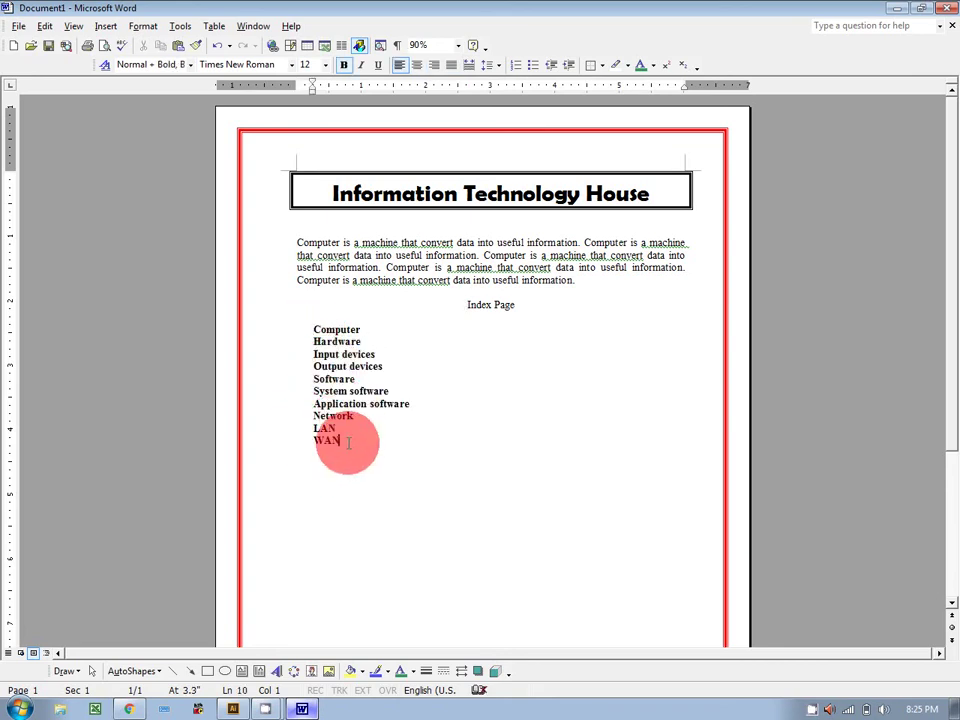
{"action": "left_click", "coordinate": [313, 341]}
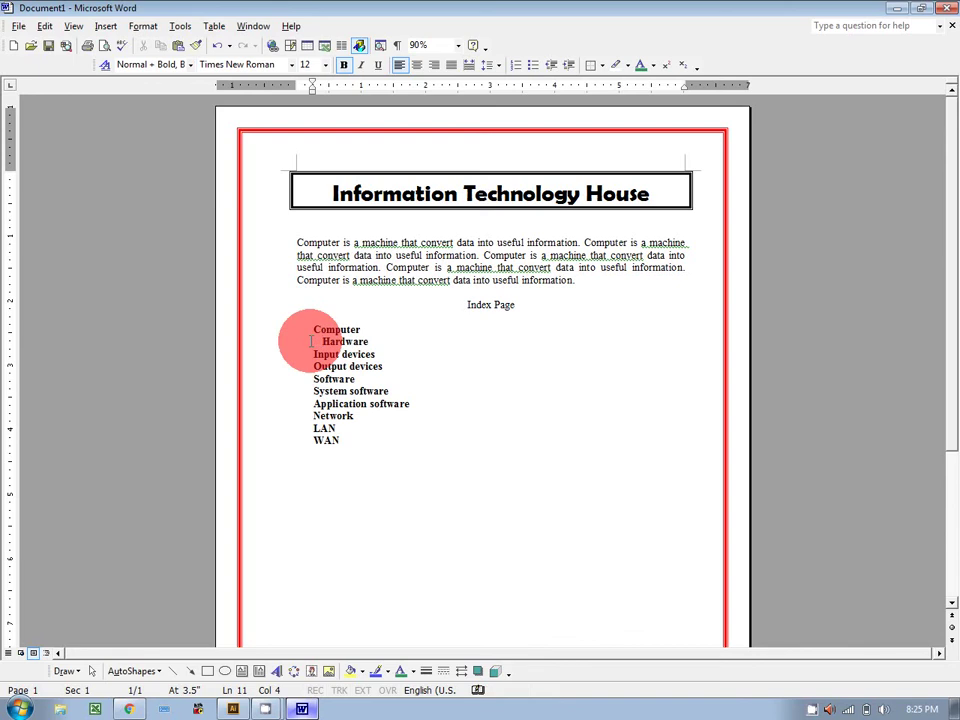
{"action": "key", "text": "BackSpace"}
{"action": "key", "text": "BackSpace"}
{"action": "key", "text": "BackSpace"}
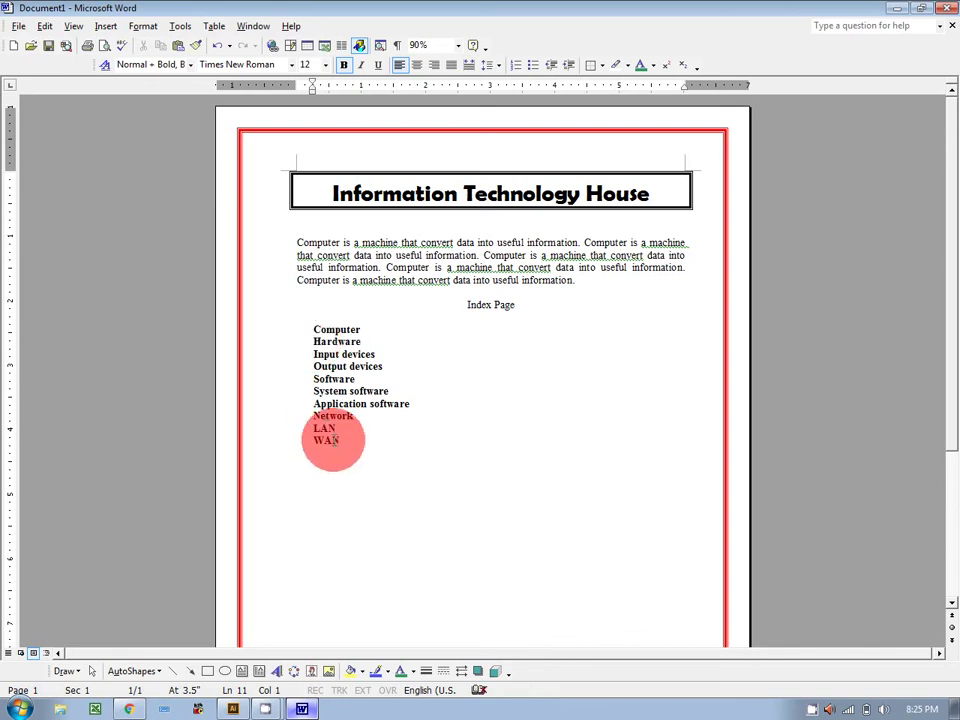
Step: Try the 1., 1.1., 1.1.1. outline numbering on the list from "Computer" to "WAN" and undo it
{"action": "left_click", "coordinate": [313, 329]}
{"action": "left_click_drag", "start_coordinate": [313, 329], "coordinate": [344, 445]}
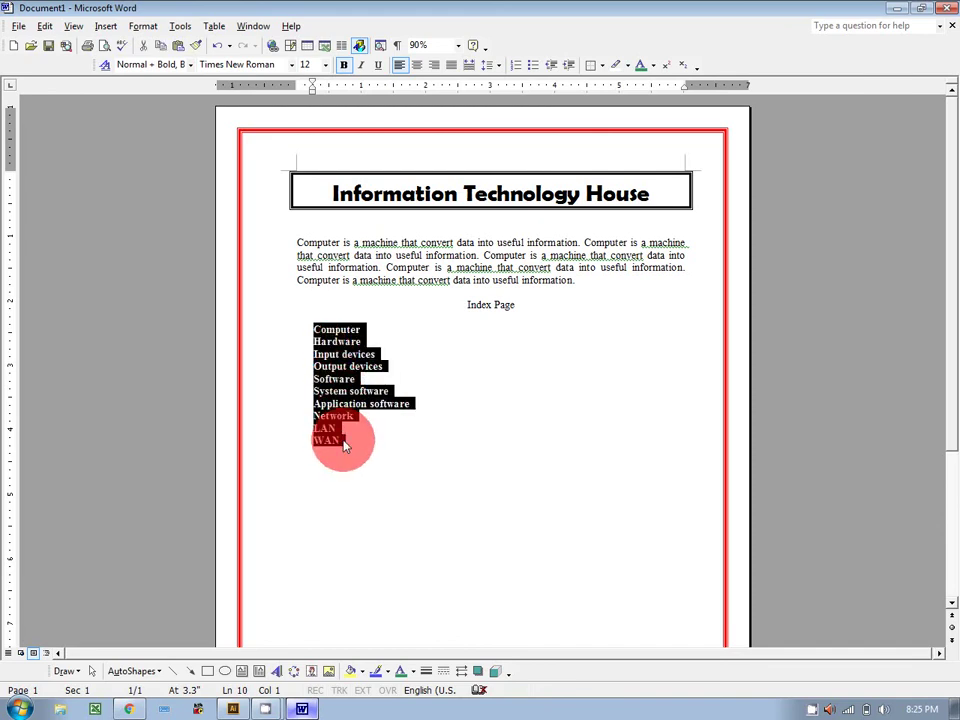
{"action": "left_click", "coordinate": [143, 26]}
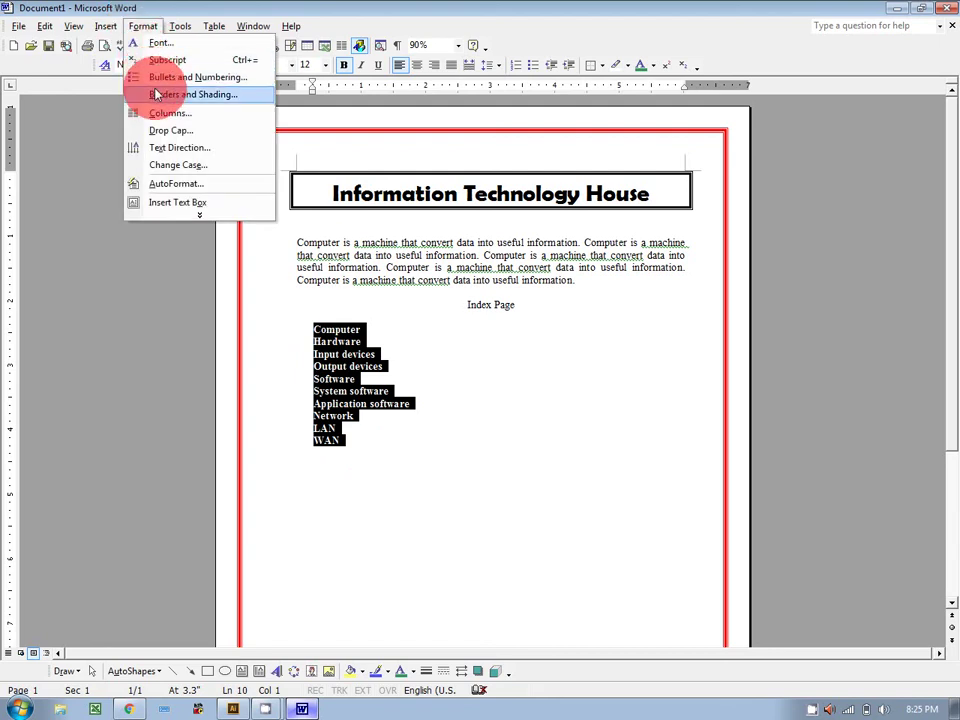
{"action": "left_click", "coordinate": [166, 80]}
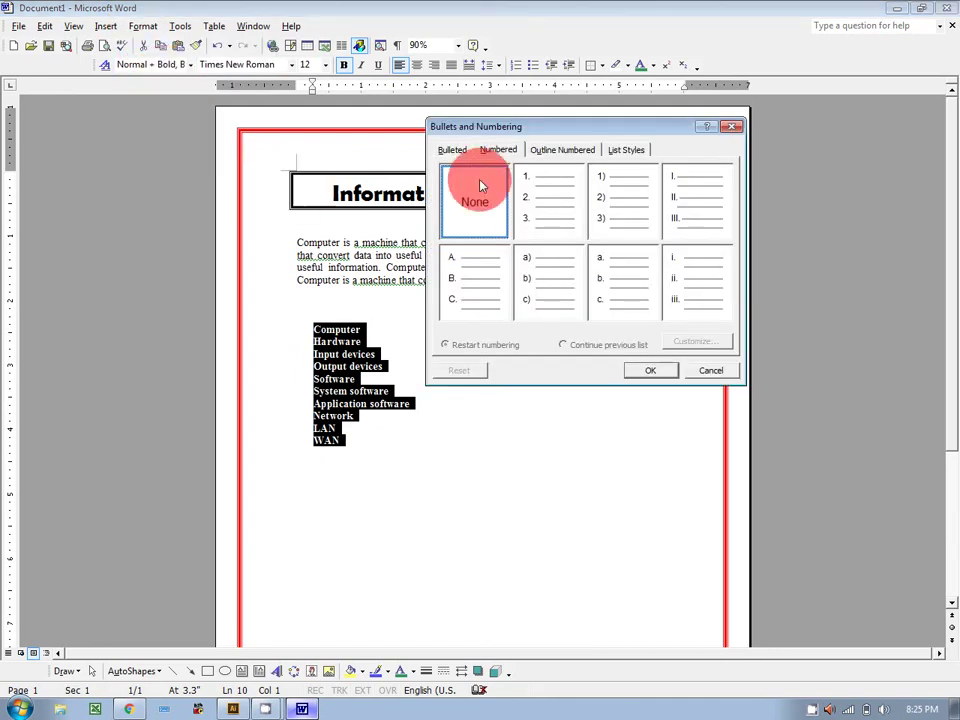
{"action": "left_click", "coordinate": [563, 155]}
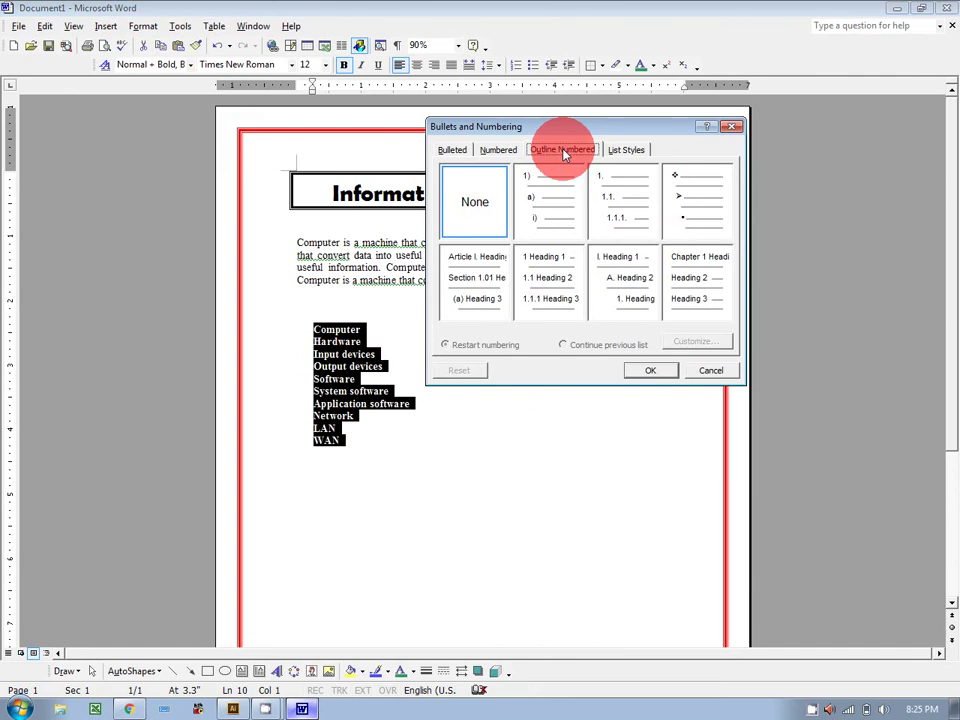
{"action": "left_click", "coordinate": [631, 212]}
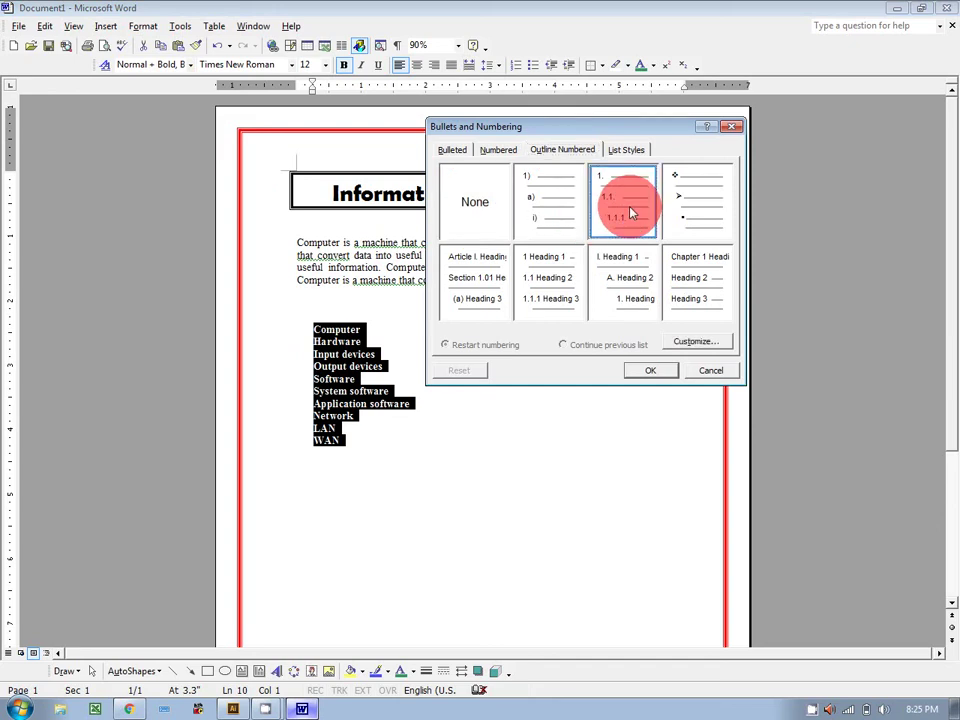
{"action": "left_click", "coordinate": [650, 371]}
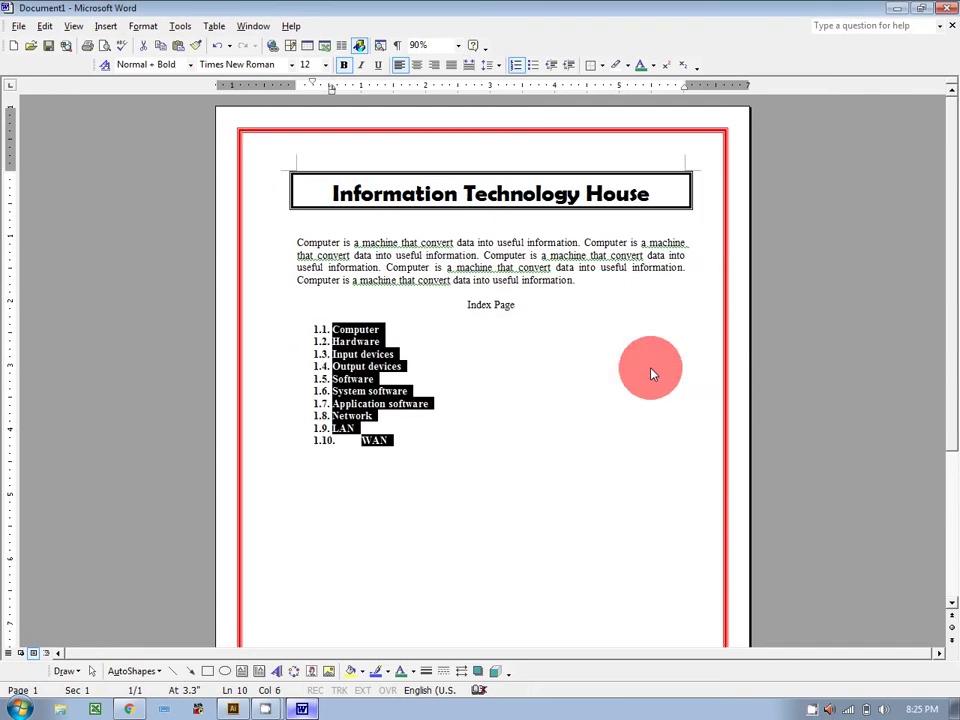
{"action": "key", "text": "ctrl+z"}
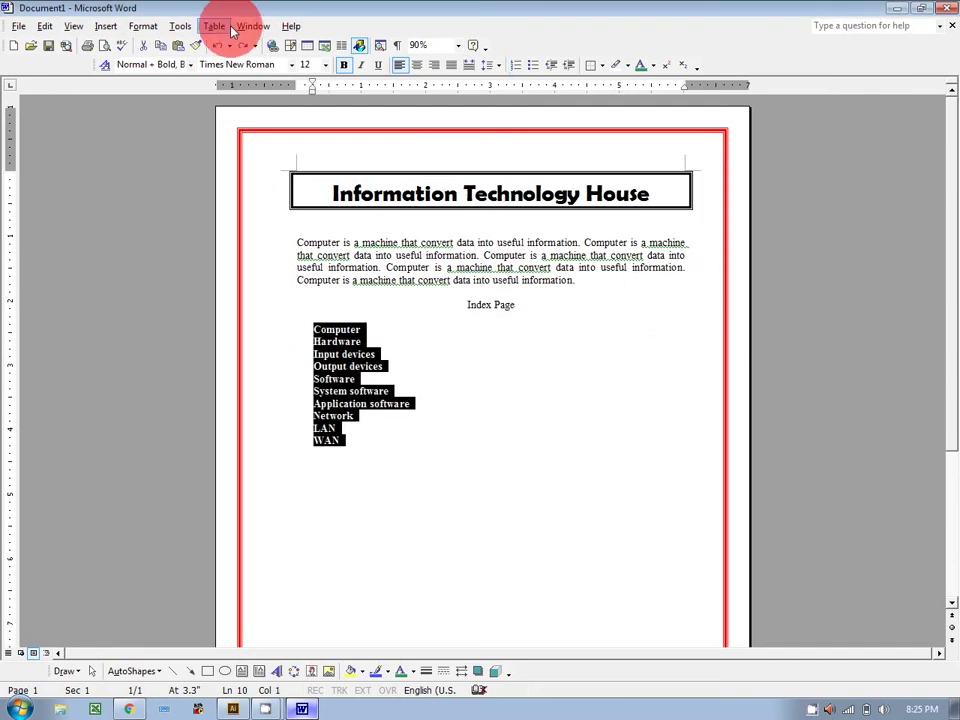
Step: Remove the left indent from the list and apply the 1., 1.1., 1.1.1. outline numbering to it
{"action": "left_click_drag", "start_coordinate": [313, 90], "coordinate": [296, 91]}
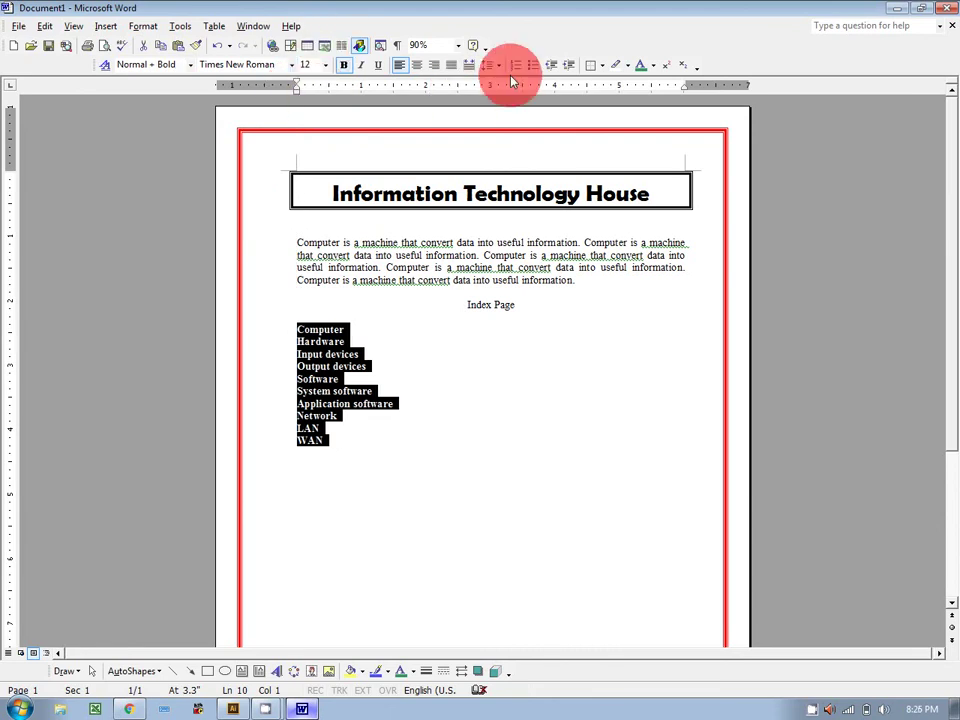
{"action": "left_click", "coordinate": [133, 27]}
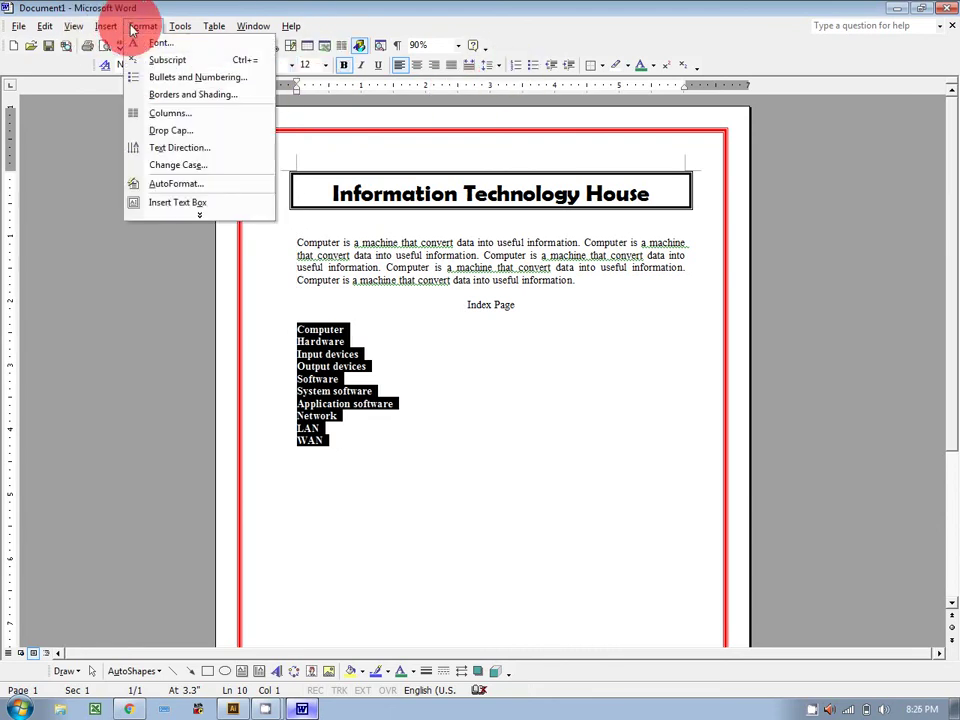
{"action": "left_click", "coordinate": [200, 77]}
{"action": "left_click", "coordinate": [600, 207]}
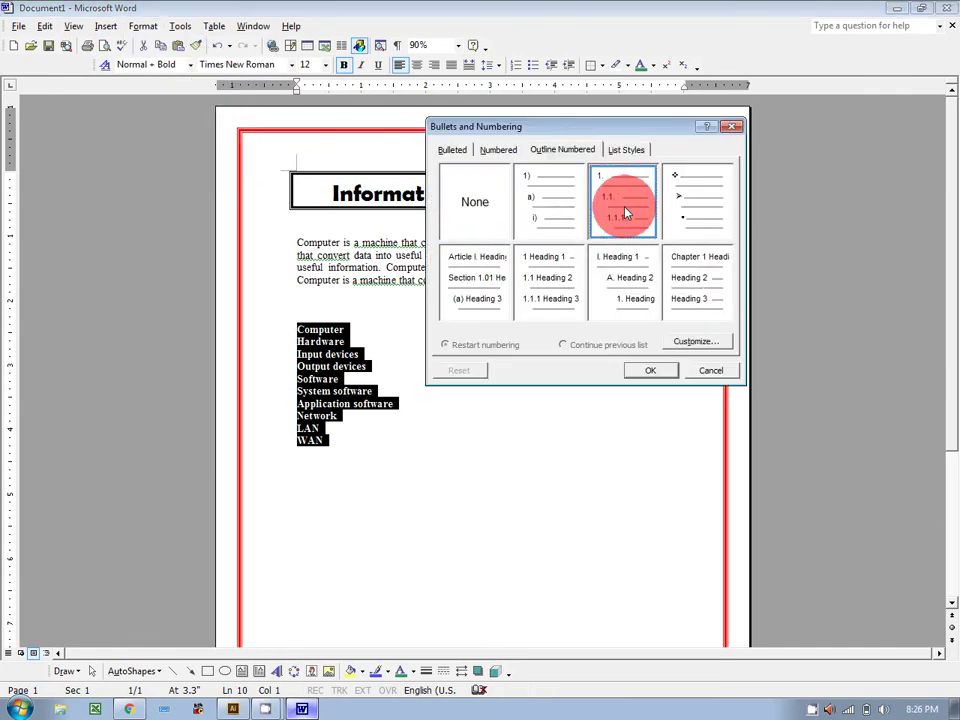
{"action": "left_click", "coordinate": [646, 370]}
{"action": "left_click", "coordinate": [576, 390]}
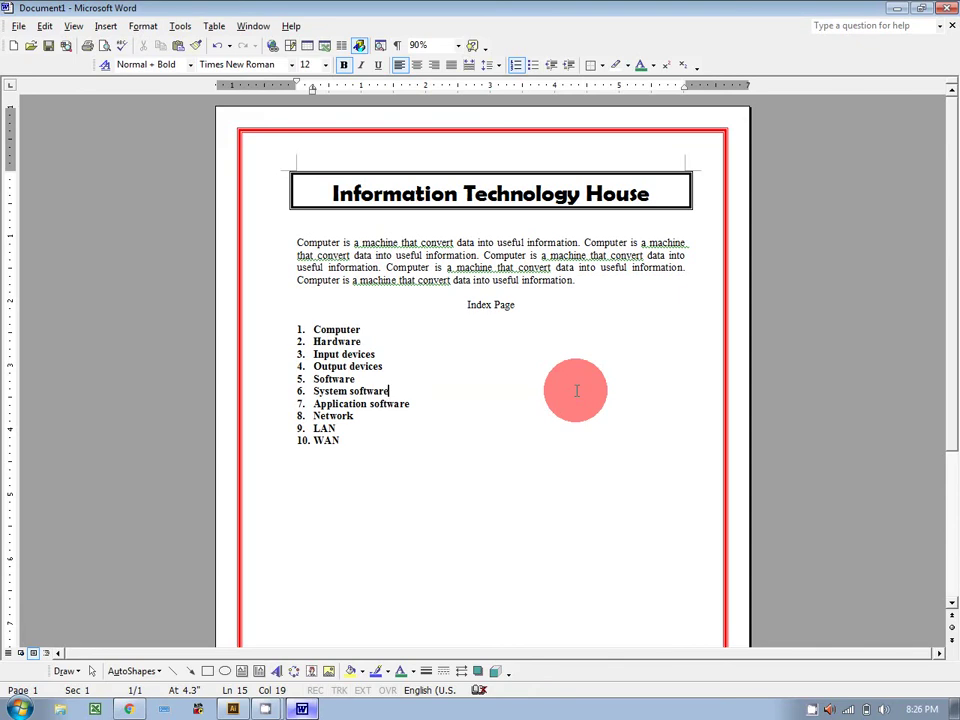
Step: Demote "Hardware" to the second outline level, numbered 1.1., under "Computer"
{"action": "left_click", "coordinate": [314, 330]}
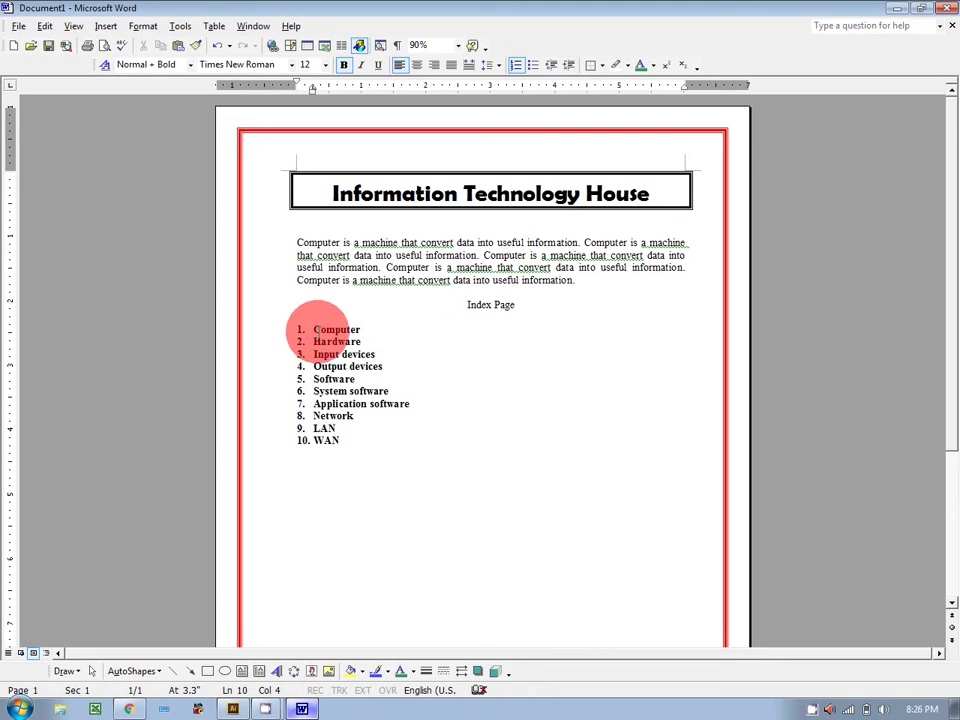
{"action": "left_click", "coordinate": [313, 342]}
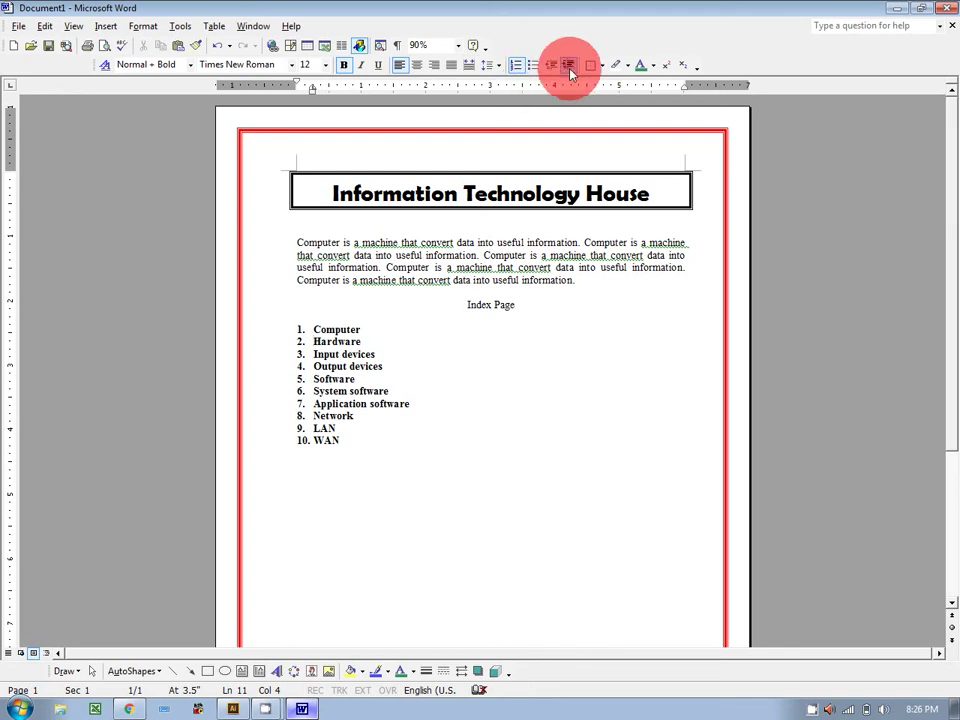
{"action": "left_click", "coordinate": [349, 331]}
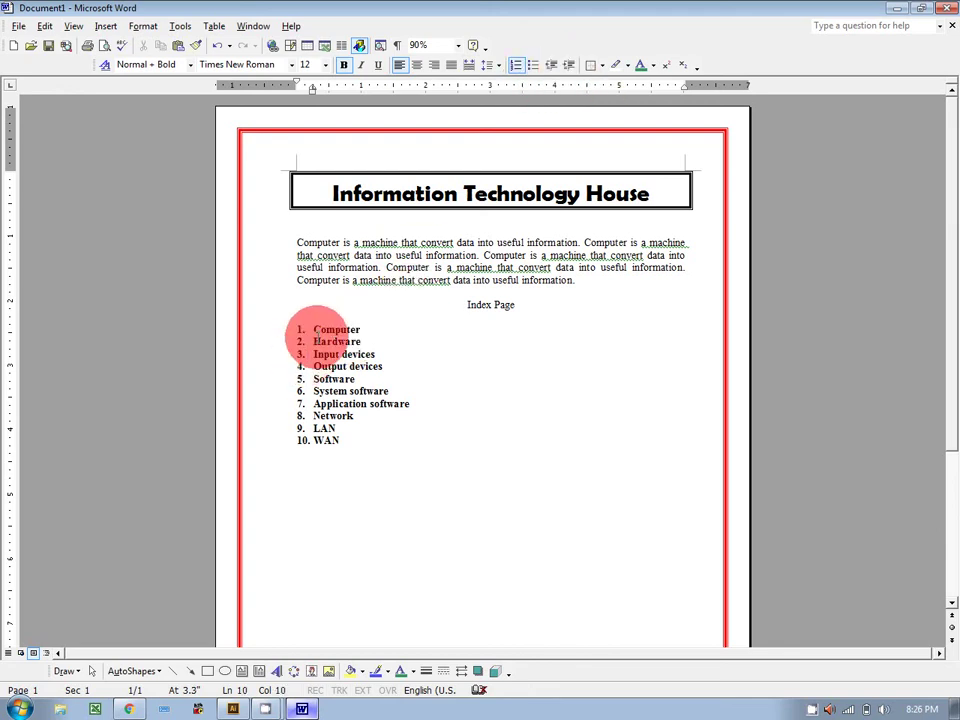
{"action": "left_click", "coordinate": [568, 72]}
{"action": "left_click", "coordinate": [568, 72]}
{"action": "left_click", "coordinate": [568, 72]}
{"action": "left_click", "coordinate": [568, 72]}
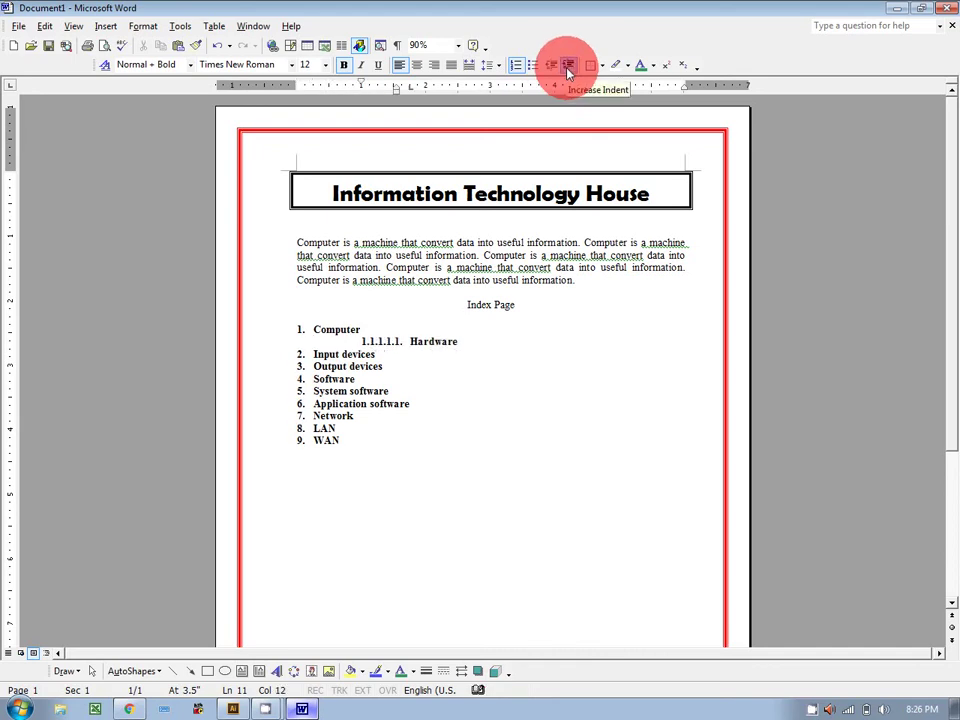
{"action": "left_click", "coordinate": [552, 68]}
{"action": "left_click", "coordinate": [552, 68]}
{"action": "left_click", "coordinate": [552, 68]}
Step: Demote "Input devices" and "Output devices" to the third outline level under "Hardware"
{"action": "left_click", "coordinate": [315, 354]}
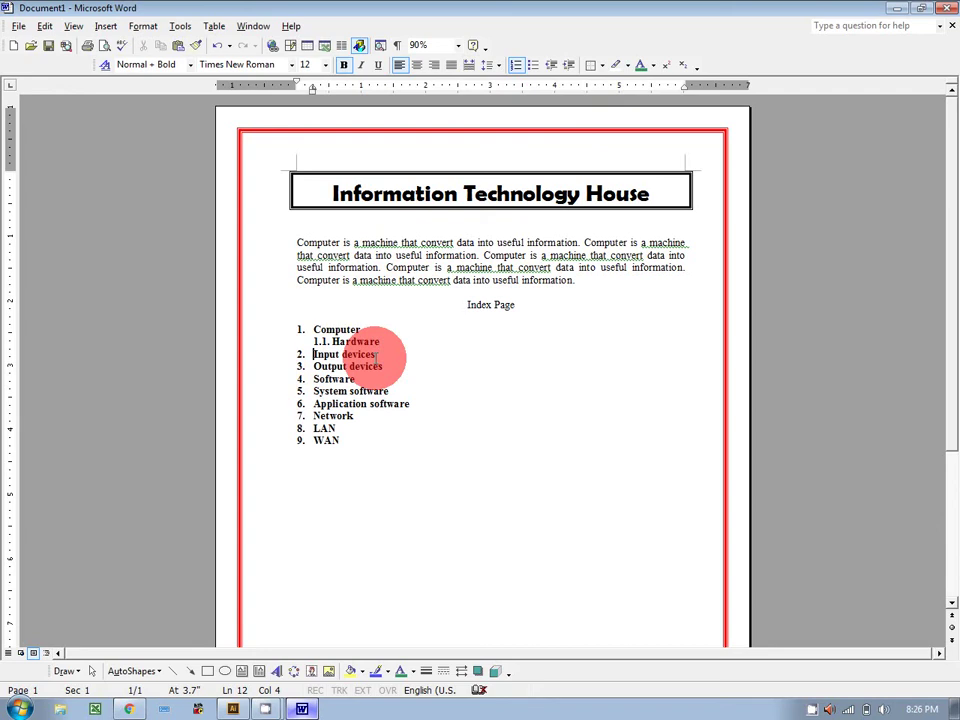
{"action": "left_click", "coordinate": [567, 66]}
{"action": "left_click", "coordinate": [567, 66]}
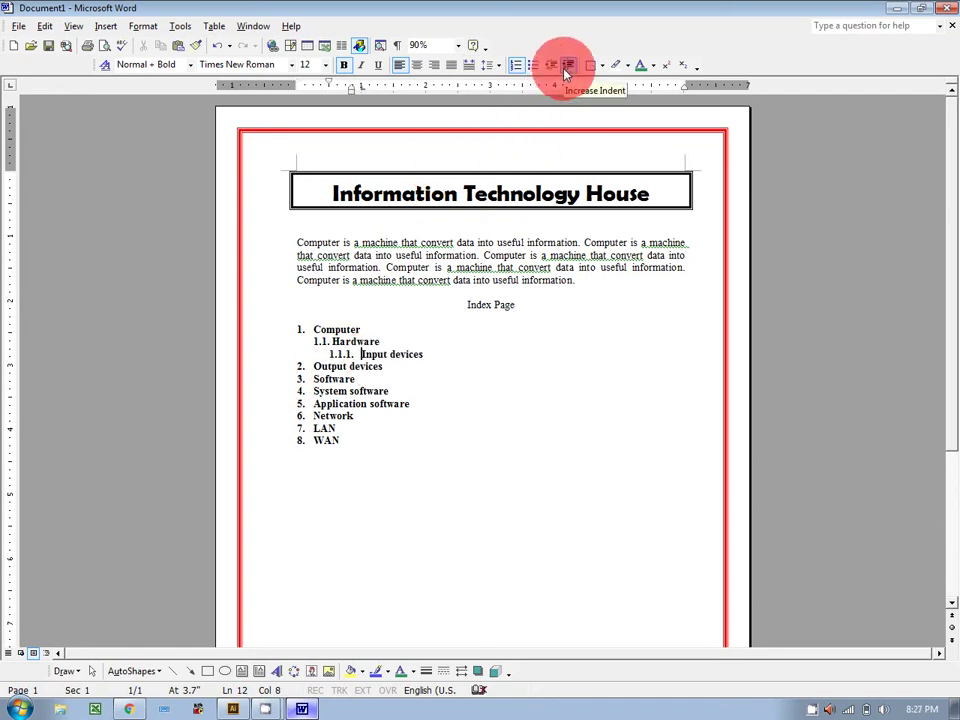
{"action": "left_click", "coordinate": [313, 366]}
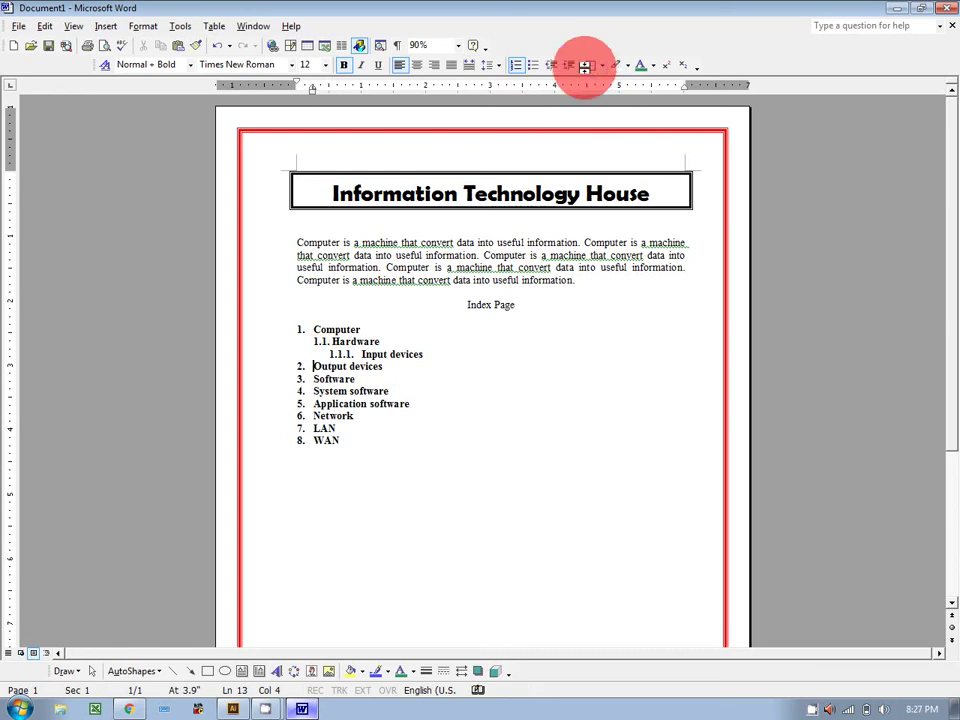
{"action": "left_click", "coordinate": [570, 65]}
{"action": "left_click", "coordinate": [570, 65]}
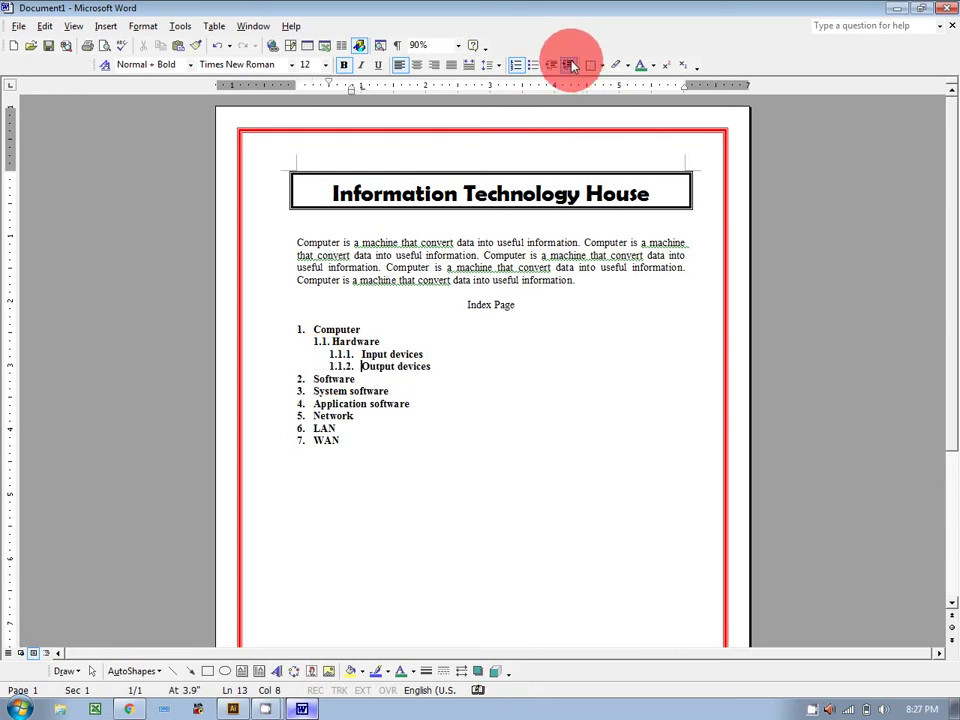
Step: Demote "Software" to the second outline level, with "System software" and "Application software" on the third level below it
{"action": "left_click", "coordinate": [322, 380]}
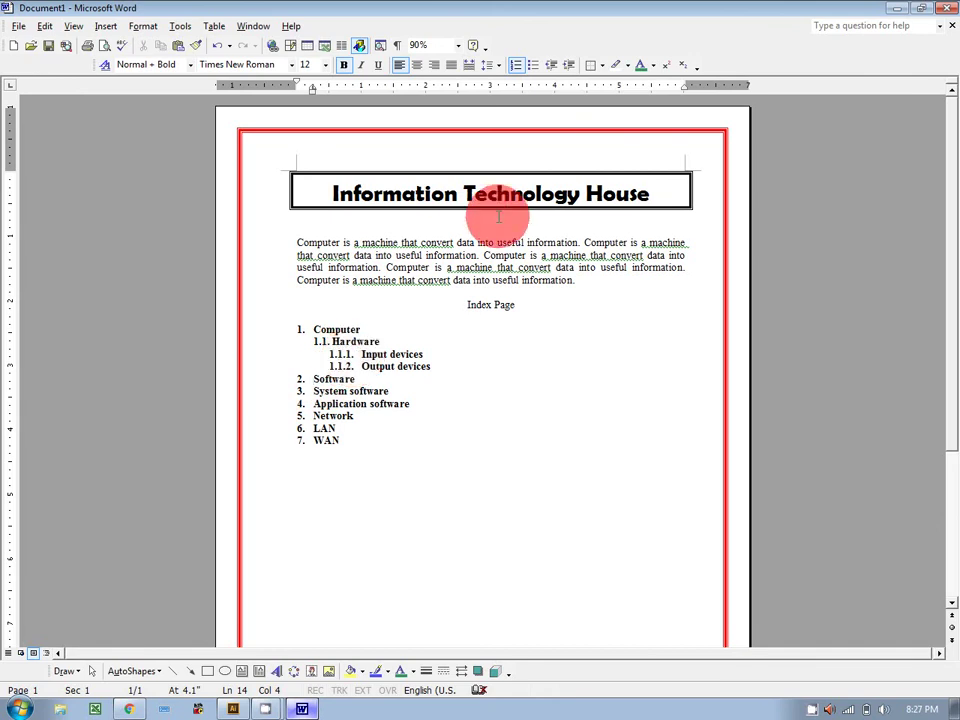
{"action": "left_click", "coordinate": [568, 66]}
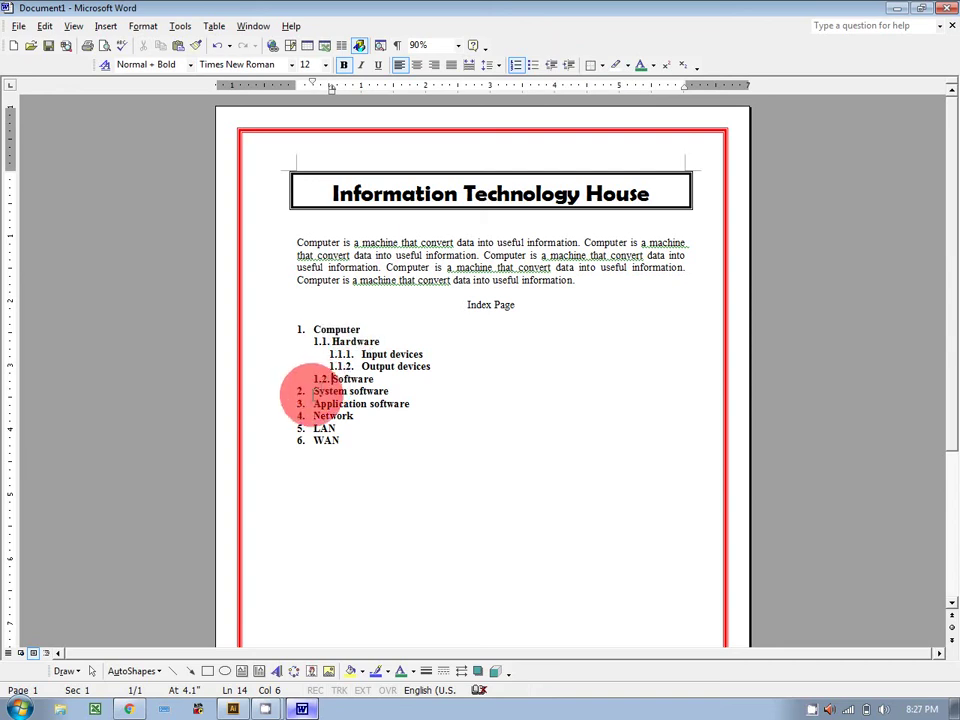
{"action": "left_click_drag", "start_coordinate": [414, 403], "coordinate": [316, 392]}
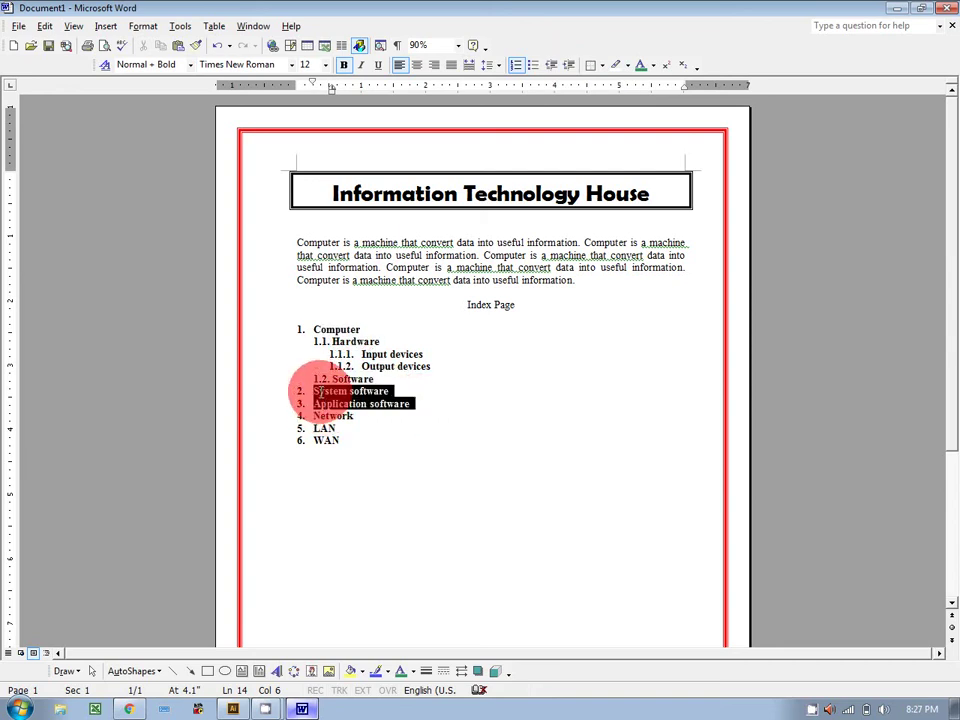
{"action": "left_click", "coordinate": [567, 66]}
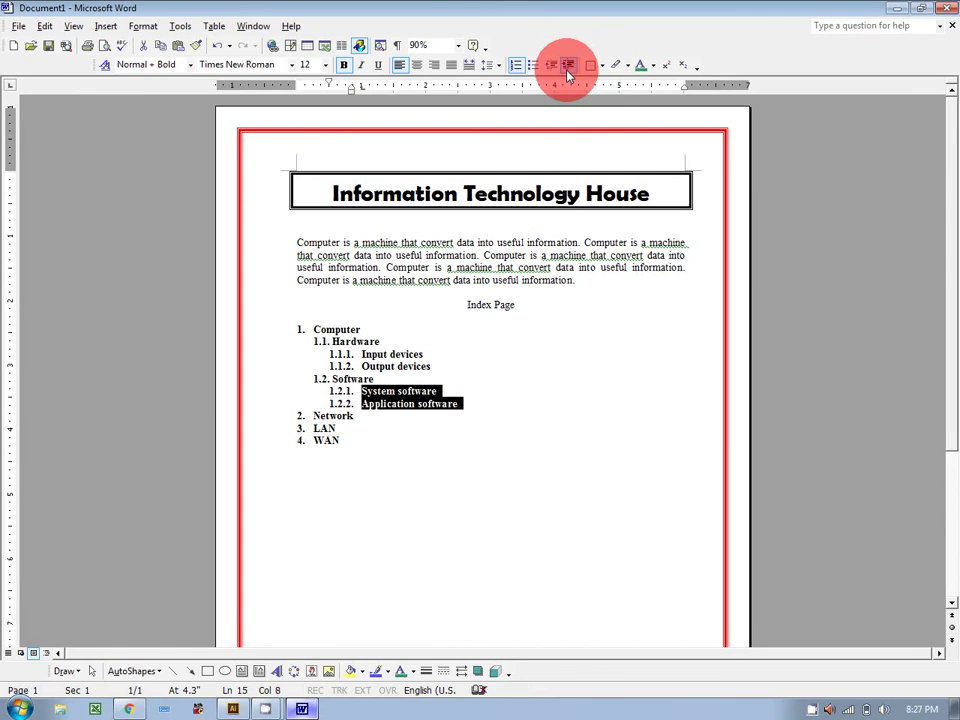
Step: Demote "LAN" and "WAN" to the second outline level under "Network"
{"action": "left_click", "coordinate": [314, 427]}
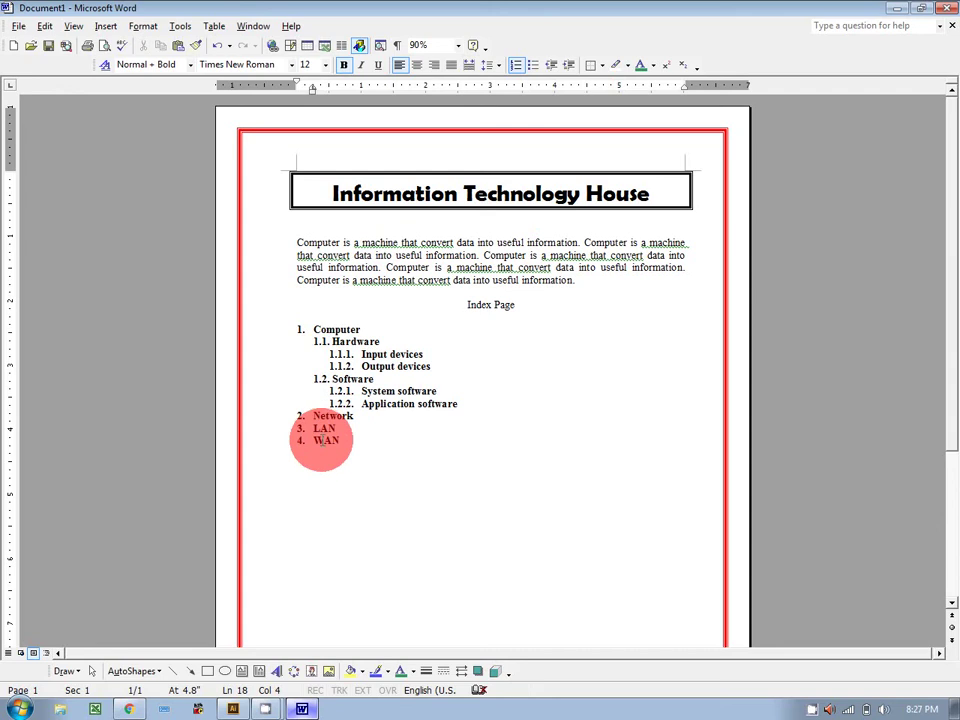
{"action": "left_click", "coordinate": [568, 66]}
{"action": "left_click", "coordinate": [316, 441]}
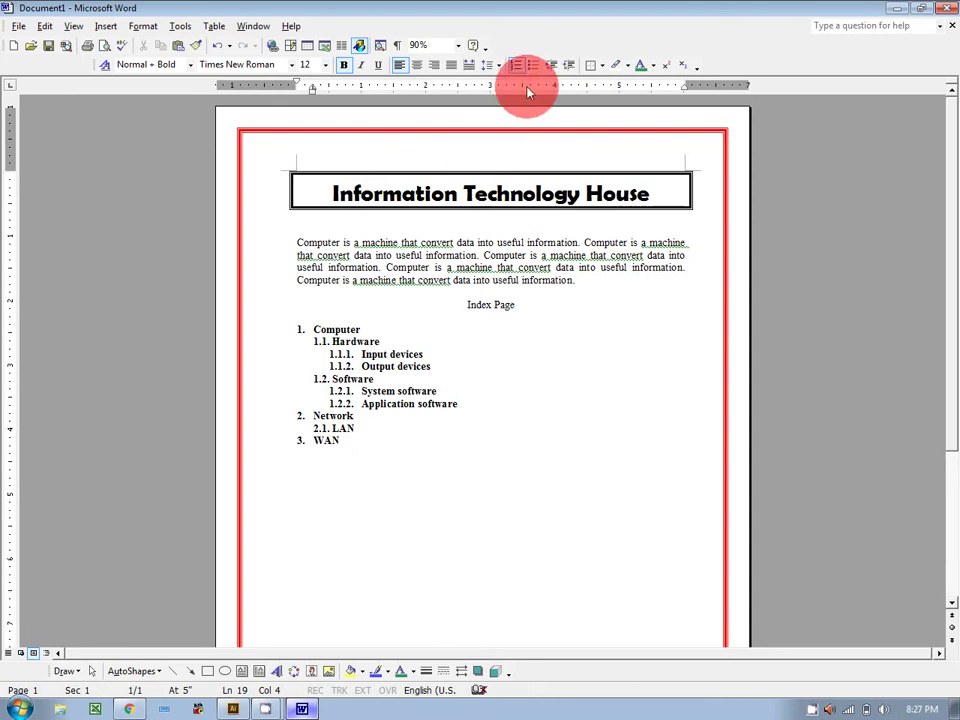
{"action": "left_click", "coordinate": [568, 66]}
Step: Add tab-aligned page numbers 01 after "Computer" and 02 after "Hardware"
{"action": "left_click", "coordinate": [368, 330]}
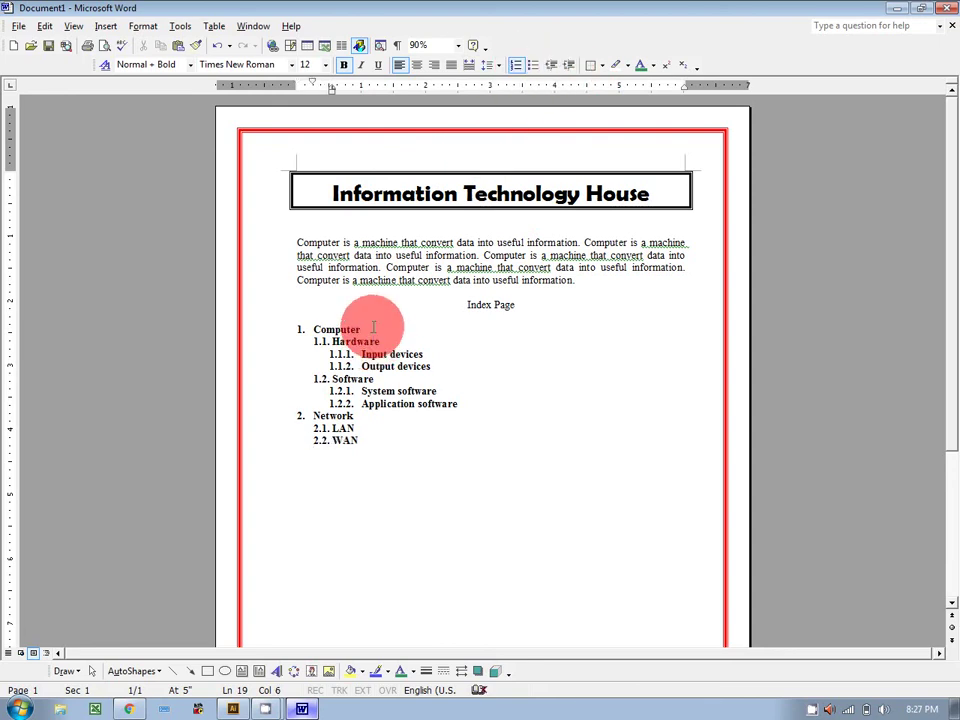
{"action": "key", "text": "Tab"}
{"action": "key", "text": "Tab"}
{"action": "key", "text": "Tab"}
{"action": "key", "text": "Tab"}
{"action": "key", "text": "Tab"}
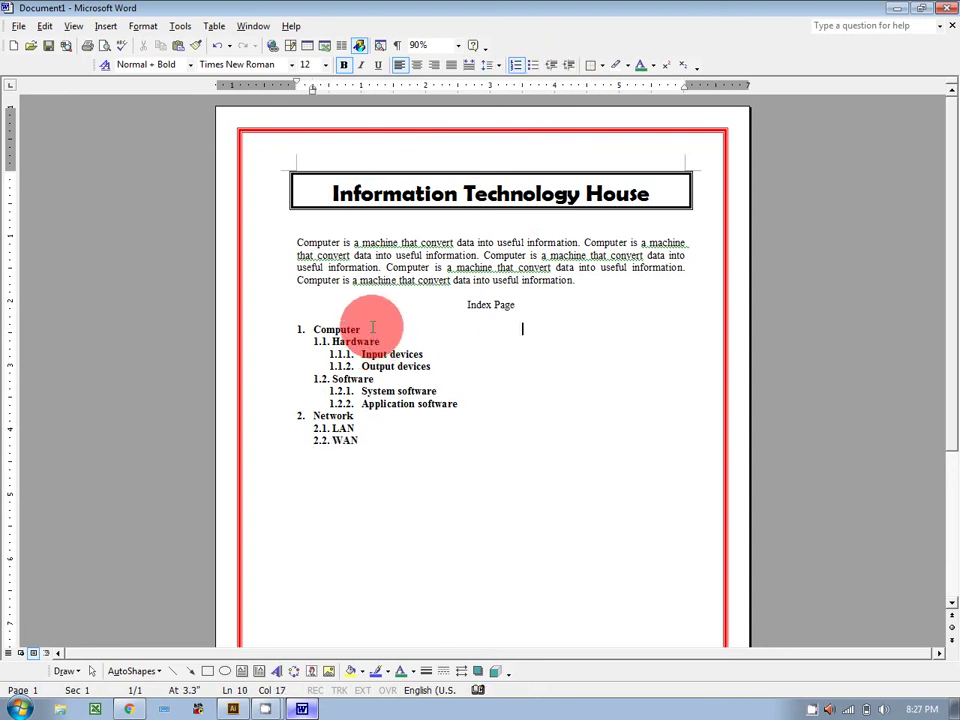
{"action": "key", "text": "Tab"}
{"action": "type", "text": "01"}
{"action": "key", "text": "Down"}
{"action": "key", "text": "Tab"}
{"action": "key", "text": "Tab"}
{"action": "key", "text": "Tab"}
{"action": "key", "text": "Tab"}
{"action": "key", "text": "Tab"}
{"action": "key", "text": "Tab"}
{"action": "key", "text": "Tab"}
{"action": "key", "text": "Tab"}
{"action": "key", "text": "Tab"}
{"action": "type", "text": "02"}
Step: Add tab-aligned page numbers 04 after "Input devices" and 05 after "Output devices"
{"action": "key", "text": "Down"}
{"action": "key", "text": "Tab"}
{"action": "key", "text": "Tab"}
{"action": "key", "text": "Tab"}
{"action": "key", "text": "Tab"}
{"action": "key", "text": "Tab"}
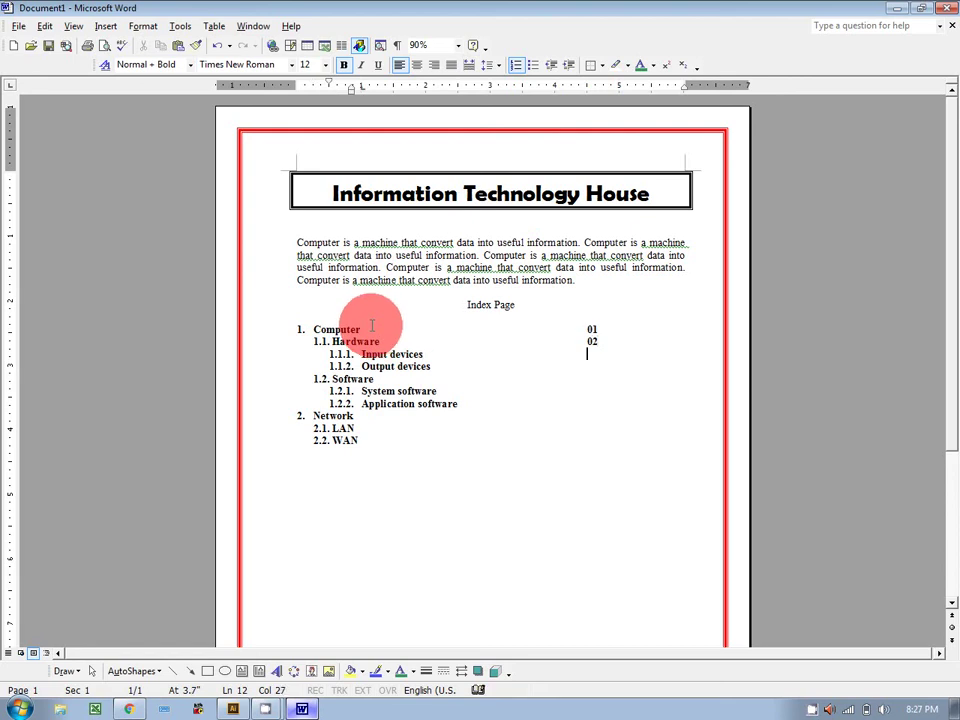
{"action": "type", "text": "0"}
{"action": "key", "text": "Down"}
{"action": "key", "text": "Tab"}
{"action": "key", "text": "Tab"}
{"action": "key", "text": "Tab"}
{"action": "key", "text": "Tab"}
{"action": "type", "text": "05"}
Step: Add the page number 08 after "Software", aligned by tabs with the page numbers above
{"action": "key", "text": "Down"}
{"action": "key", "text": "Tab"}
{"action": "key", "text": "Tab"}
{"action": "key", "text": "Tab"}
{"action": "key", "text": "Tab"}
{"action": "key", "text": "Tab"}
{"action": "key", "text": "Tab"}
{"action": "key", "text": "Tab"}
{"action": "type", "text": "08"}
{"action": "key", "text": "Down"}
Step: Enlarge the font size of the word "Computer" in the outline list
{"action": "left_click_drag", "start_coordinate": [370, 325], "coordinate": [314, 332]}
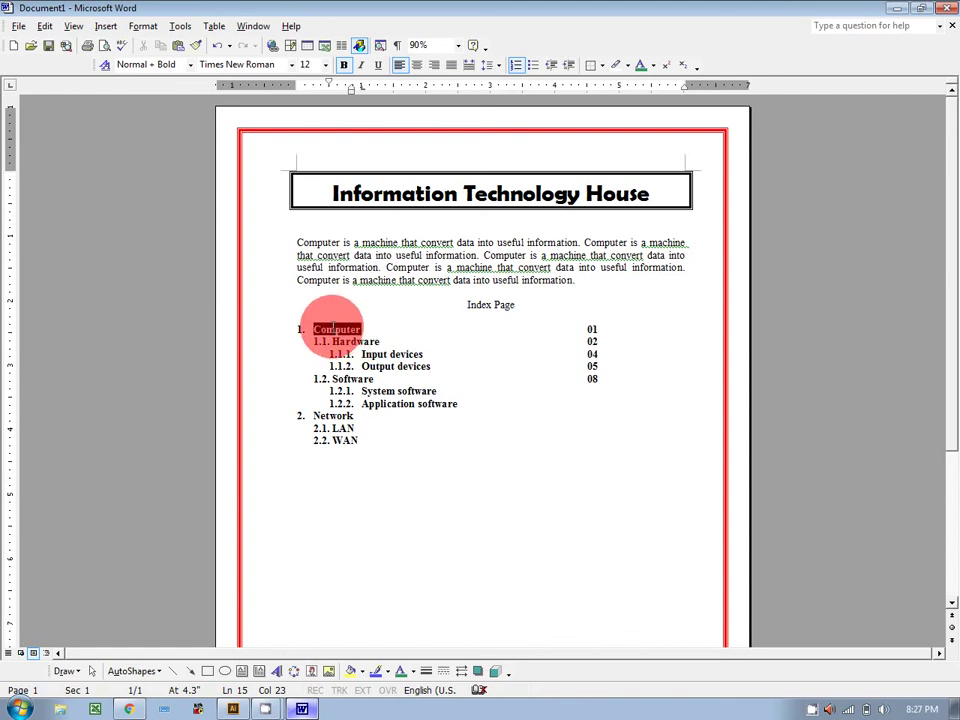
{"action": "left_click", "coordinate": [325, 64]}
{"action": "left_click", "coordinate": [306, 155]}
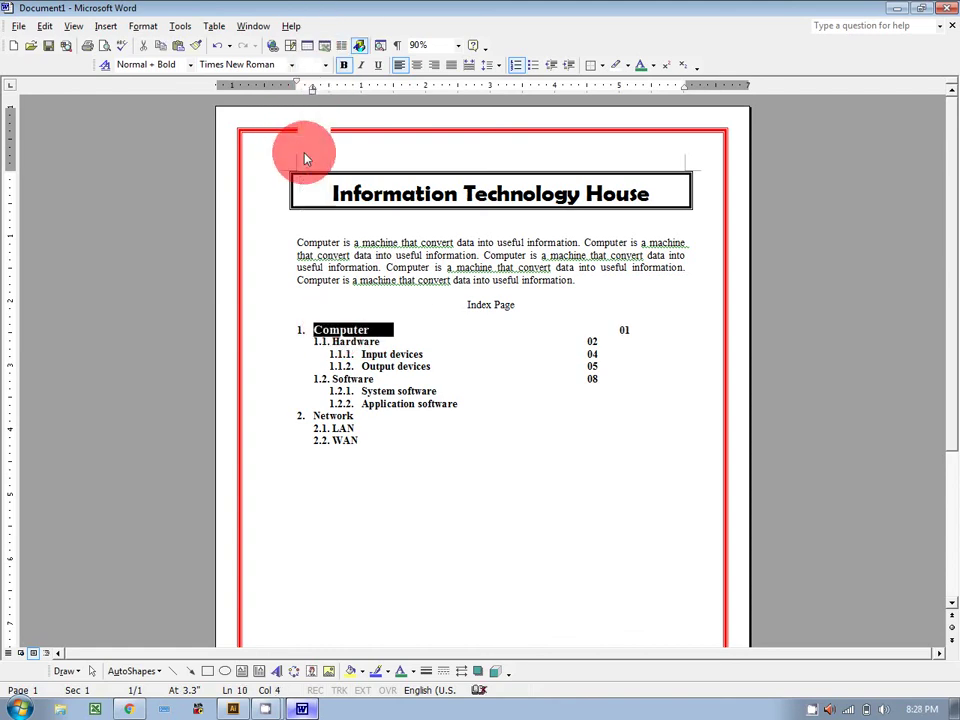
{"action": "key", "text": "ctrl+Home"}
{"action": "left_click", "coordinate": [315, 418]}
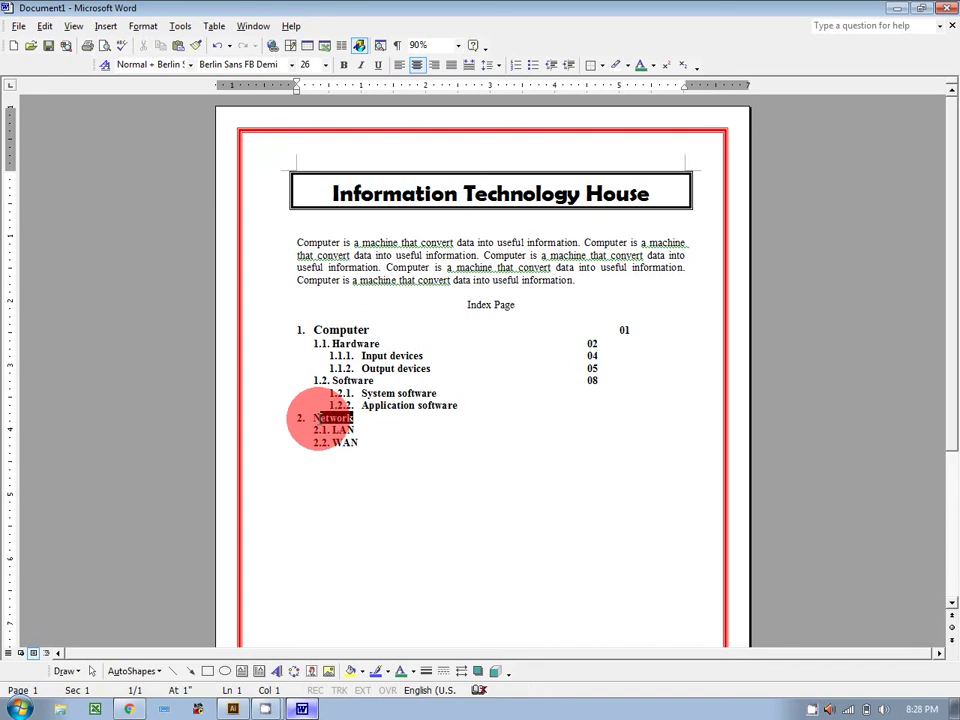
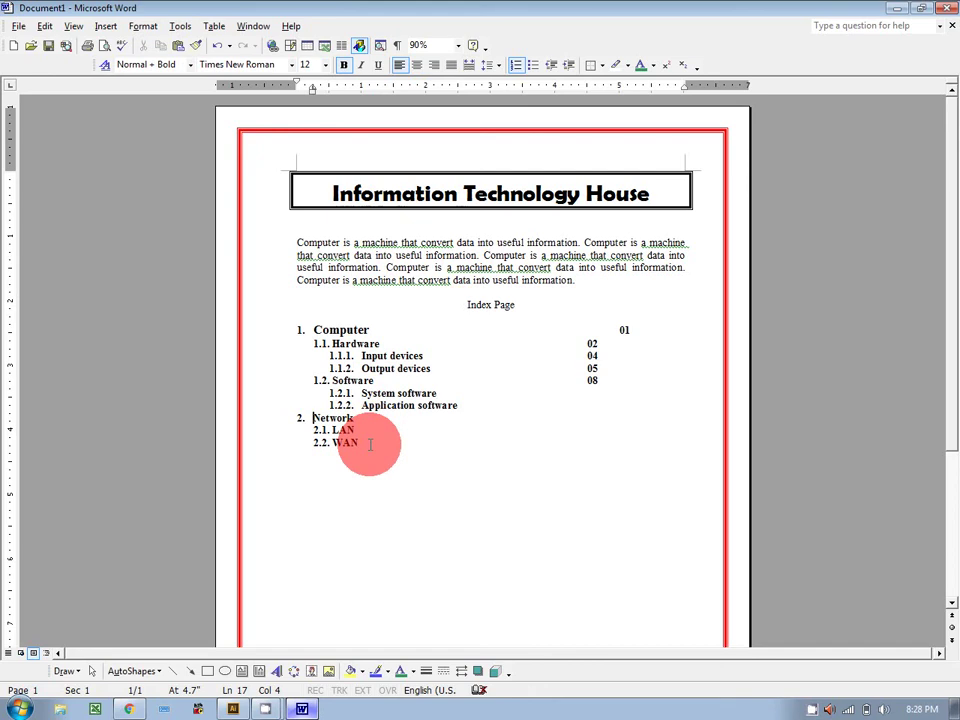
Step: Delete the whole outline list and write "Computer" in its place, followed by a new tab-indented line
{"action": "left_click_drag", "start_coordinate": [371, 445], "coordinate": [300, 331]}
{"action": "key", "text": "Delete"}
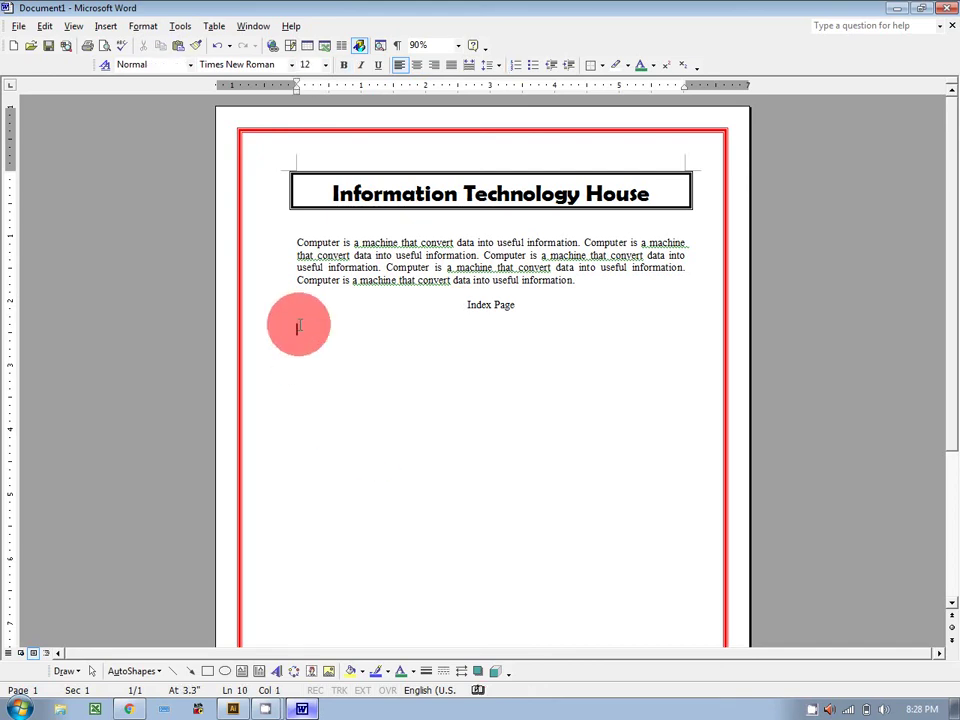
{"action": "type", "text": "commputer"}
{"action": "key", "text": "Return"}
{"action": "key", "text": "Tab"}
{"action": "key", "text": "Tab"}
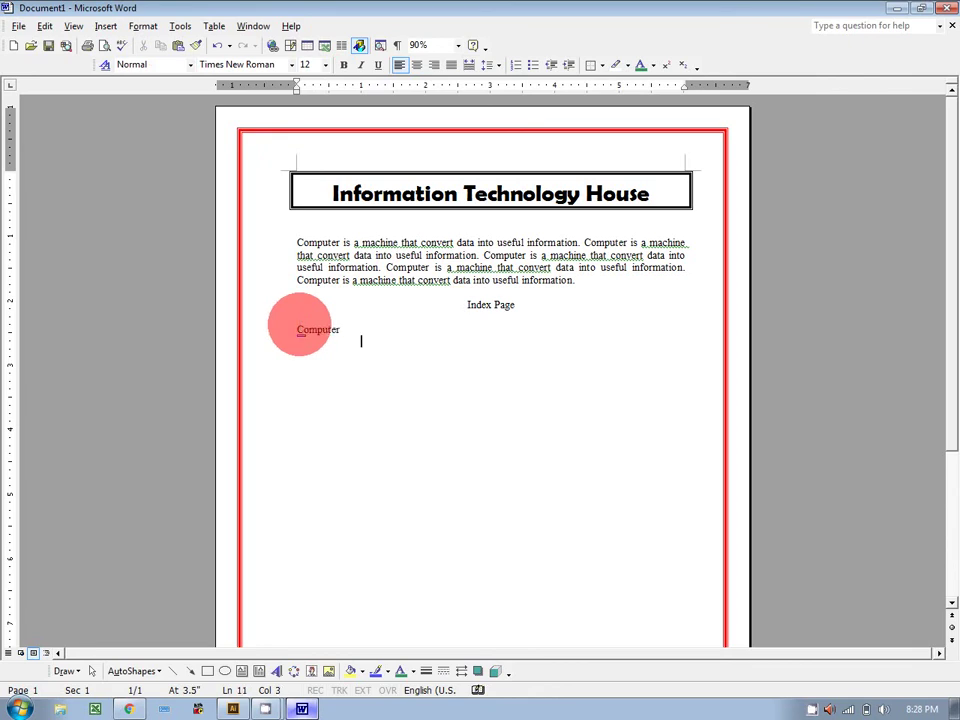
Step: Reduce the new line's indent to one tab, enter "hardwrae" under "Computer" and erase the word again
{"action": "key", "text": "BackSpace"}
{"action": "key", "text": "BackSpace"}
{"action": "key", "text": "Tab"}
{"action": "type", "text": "hardwrae"}
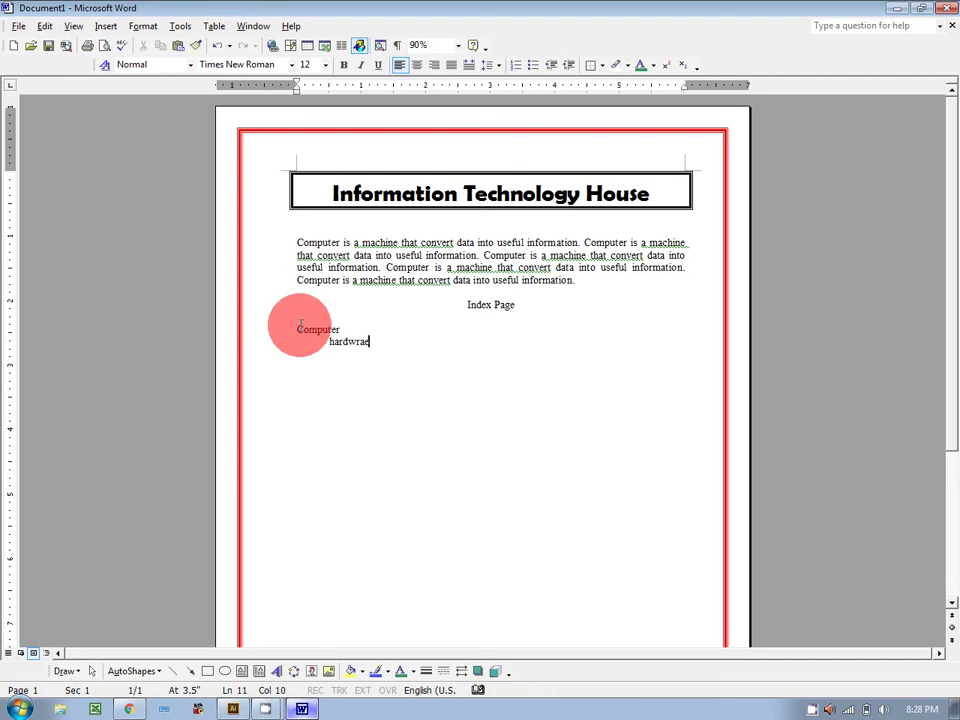
{"action": "key", "text": "BackSpace"}
{"action": "key", "text": "BackSpace"}
{"action": "key", "text": "BackSpace"}
{"action": "key", "text": "BackSpace"}
{"action": "key", "text": "BackSpace"}
{"action": "key", "text": "BackSpace"}
{"action": "key", "text": "BackSpace"}
{"action": "key", "text": "BackSpace"}
Step: Undo the retyping, page numbers, level changes and outline numbering back to the plain bold list
{"action": "key", "text": "ctrl+z"}
{"action": "key", "text": "ctrl+z"}
{"action": "key", "text": "ctrl+z"}
{"action": "key", "text": "ctrl+z"}
{"action": "key", "text": "ctrl+z"}
{"action": "key", "text": "ctrl+z"}
{"action": "key", "text": "ctrl+z"}
{"action": "key", "text": "ctrl+z"}
{"action": "key", "text": "ctrl+z"}
{"action": "key", "text": "ctrl+z"}
{"action": "key", "text": "ctrl+z"}
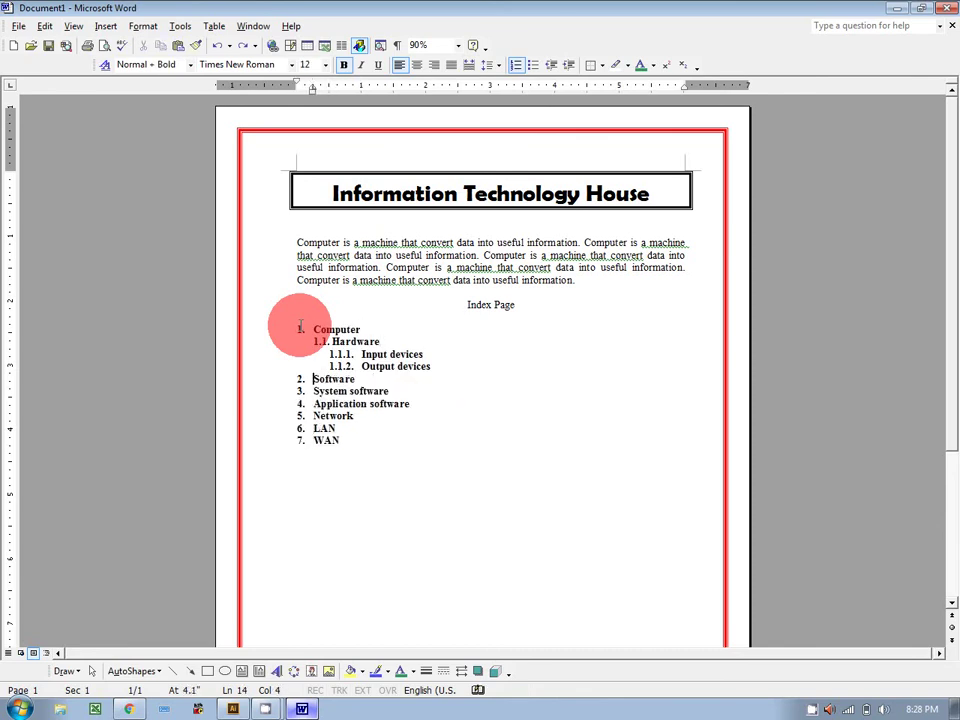
{"action": "key", "text": "ctrl+z"}
{"action": "key", "text": "ctrl+z"}
{"action": "key", "text": "ctrl+z"}
{"action": "key", "text": "ctrl+z"}
{"action": "key", "text": "ctrl+z"}
{"action": "key", "text": "ctrl+z"}
{"action": "key", "text": "ctrl+z"}
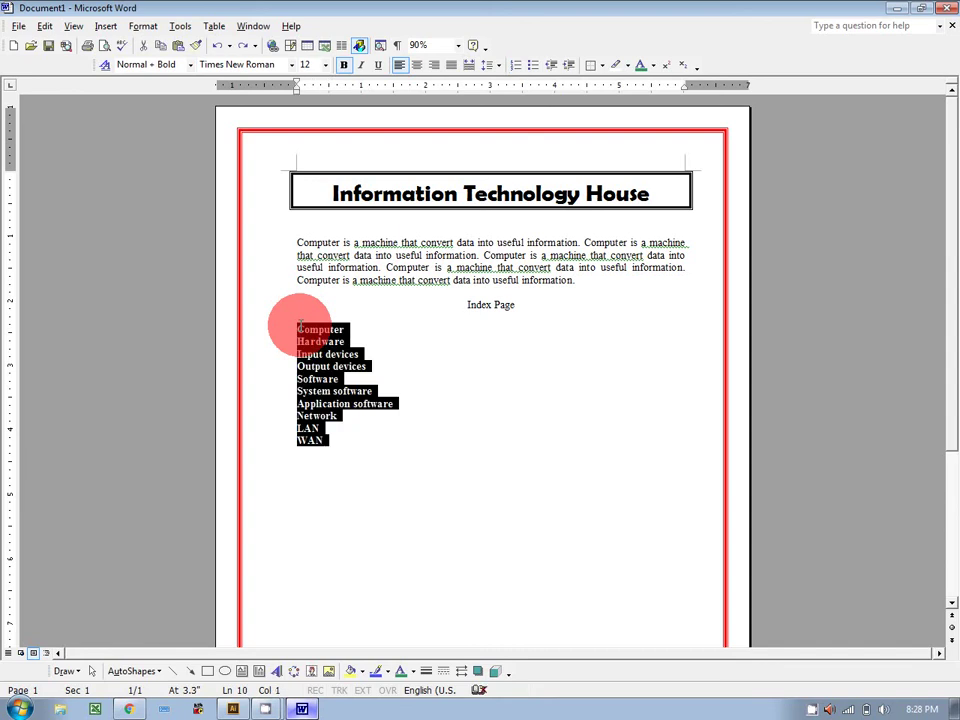
{"action": "left_click", "coordinate": [413, 460]}
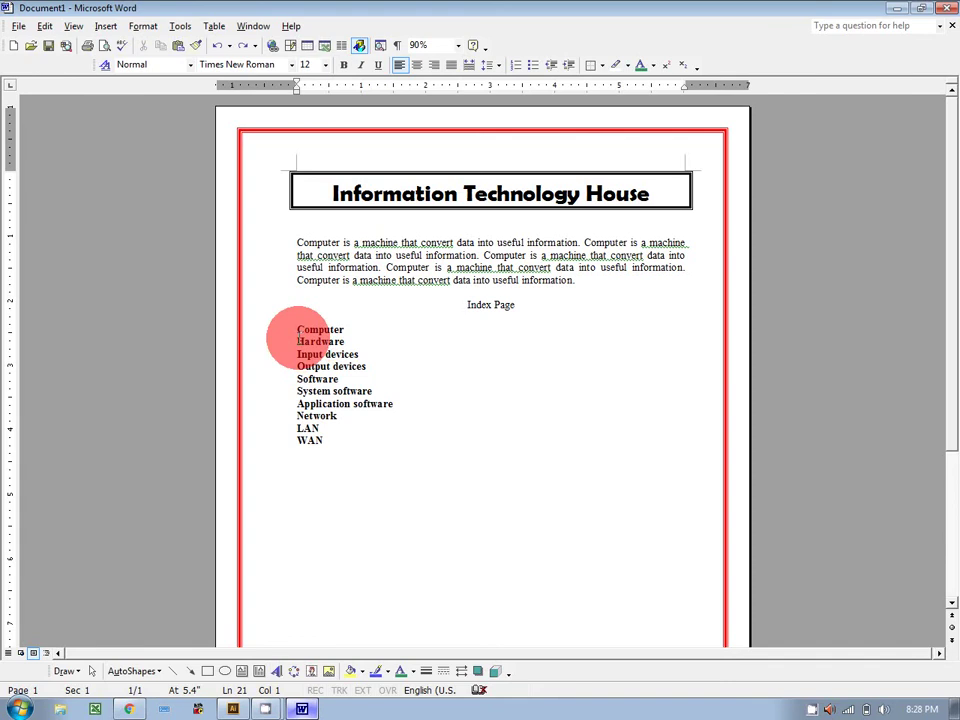
{"action": "left_click", "coordinate": [297, 341]}
{"action": "key", "text": "BackSpace"}
{"action": "key", "text": "BackSpace"}
{"action": "key", "text": "BackSpace"}
{"action": "key", "text": "BackSpace"}
Step: Apply the 1. / 1.1. / 1.1.1. outline numbering to the ten bold terms from "Computer" to "WAN"
{"action": "mouse_move", "coordinate": [338, 438]}
{"action": "left_mouse_down"}
{"action": "mouse_move", "coordinate": [300, 428]}
{"action": "mouse_move", "coordinate": [289, 343]}
{"action": "mouse_move", "coordinate": [320, 341]}
{"action": "mouse_move", "coordinate": [290, 327]}
{"action": "mouse_move", "coordinate": [315, 347]}
{"action": "mouse_move", "coordinate": [343, 440]}
{"action": "left_mouse_up"}
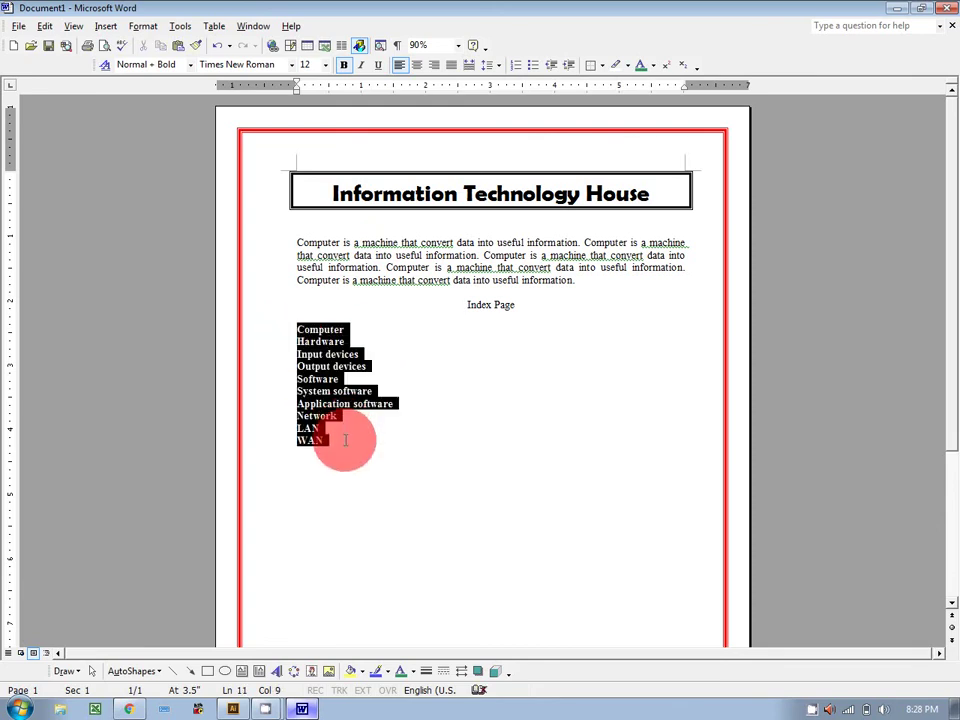
{"action": "left_click", "coordinate": [144, 28]}
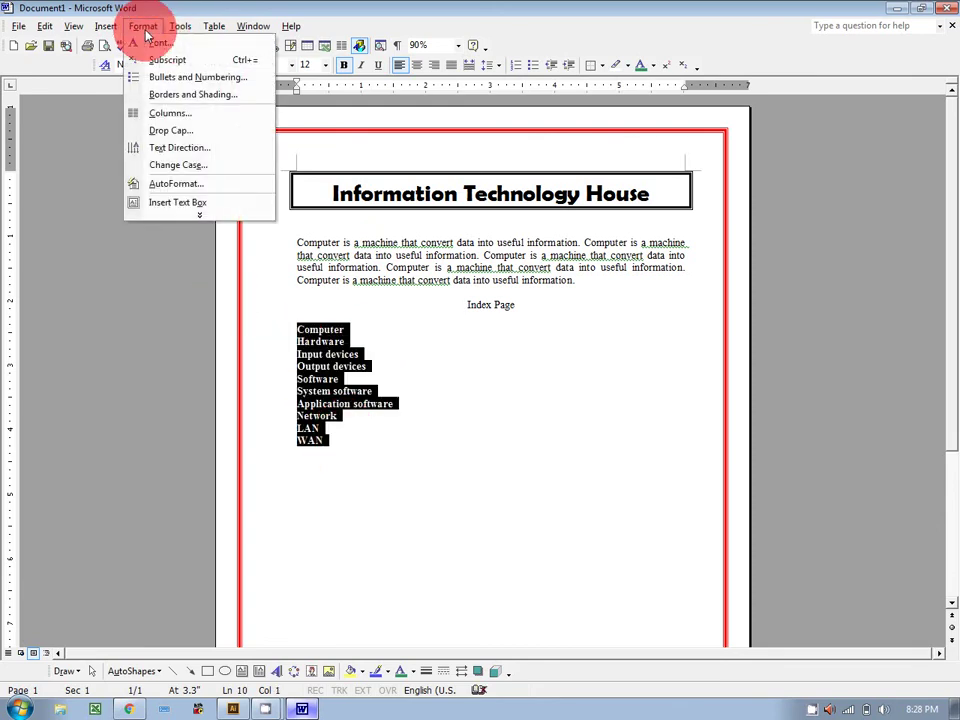
{"action": "left_click", "coordinate": [190, 77]}
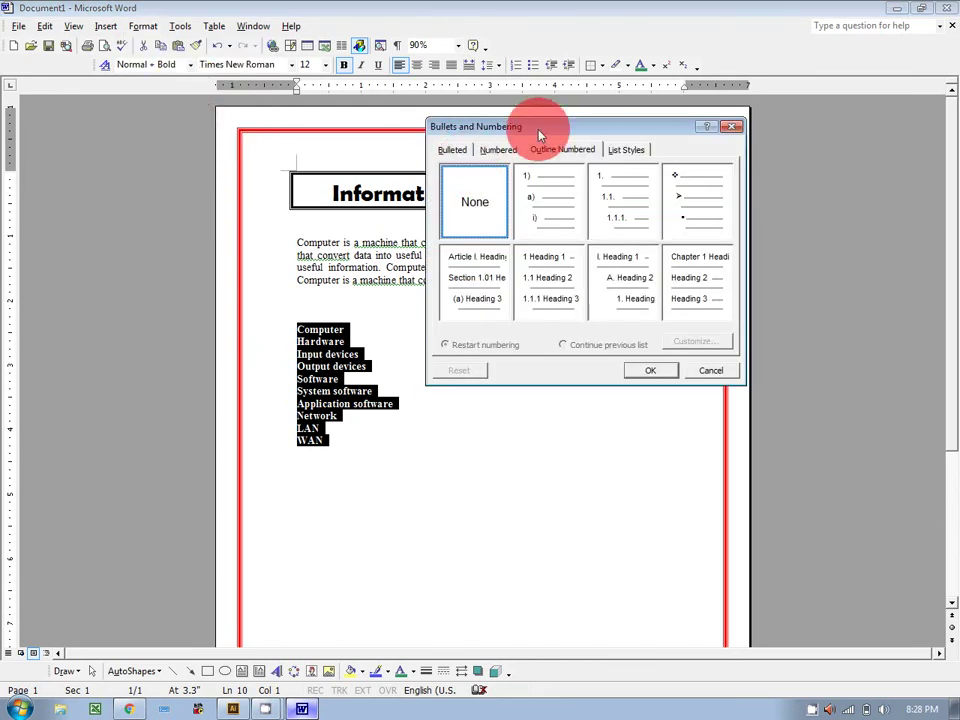
{"action": "left_click", "coordinate": [617, 211]}
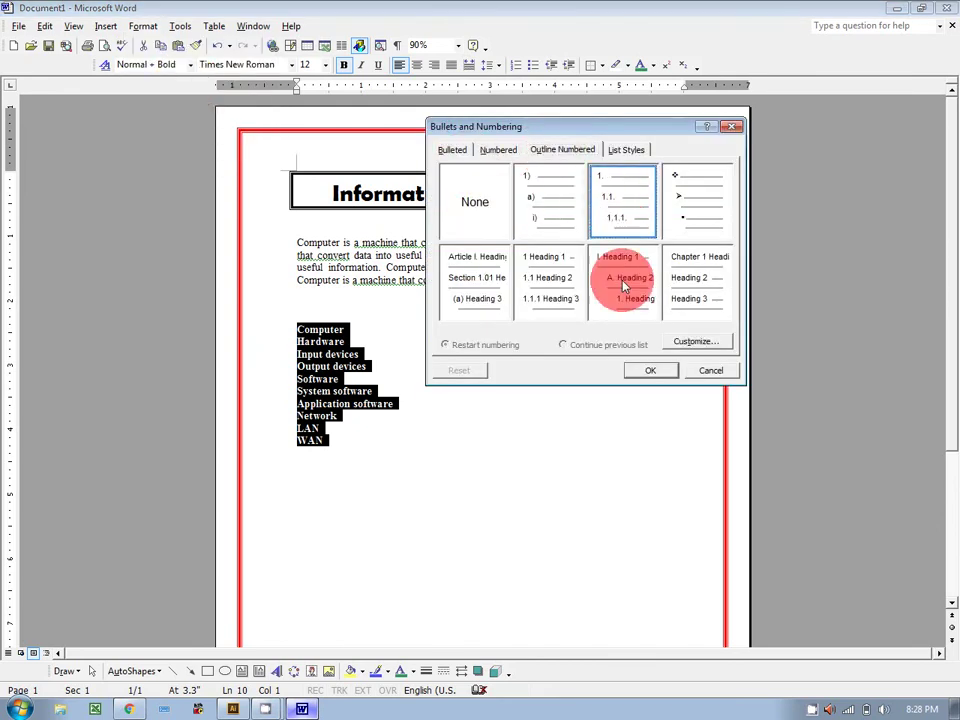
{"action": "left_click", "coordinate": [645, 371]}
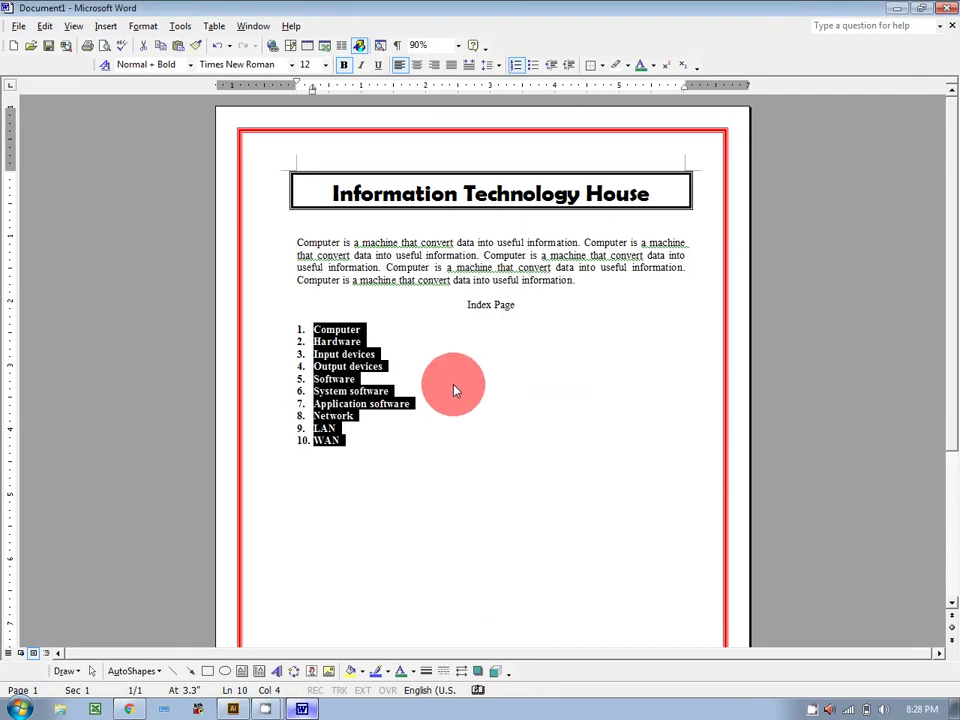
Step: Demote "Hardware" to the second outline level and "Input devices" and "Output devices" to the third level beneath it
{"action": "left_click", "coordinate": [313, 341]}
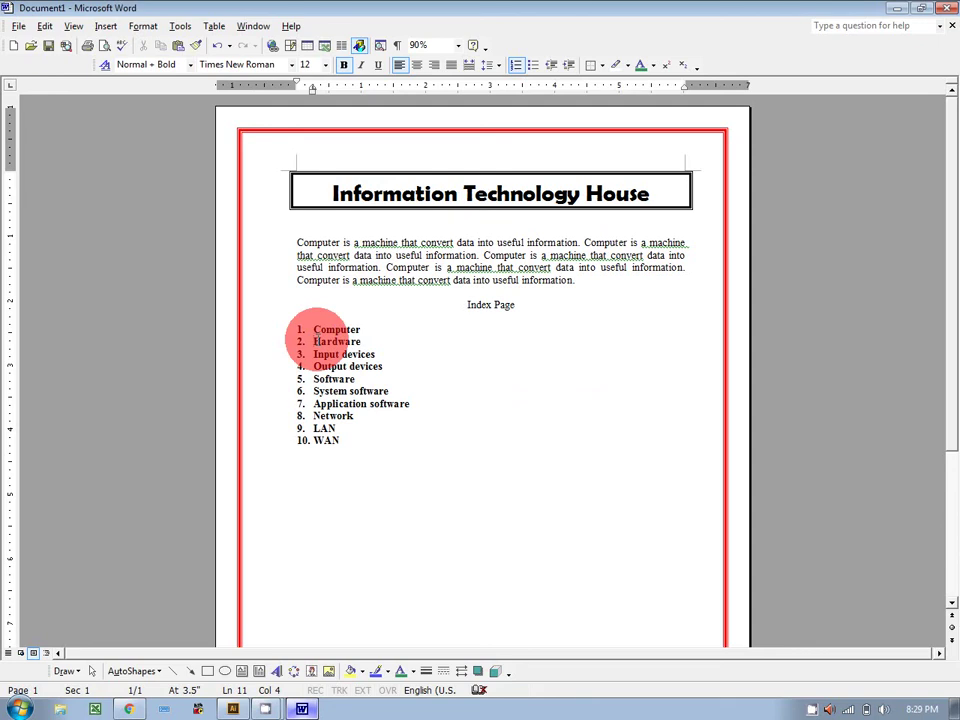
{"action": "key", "text": "Tab"}
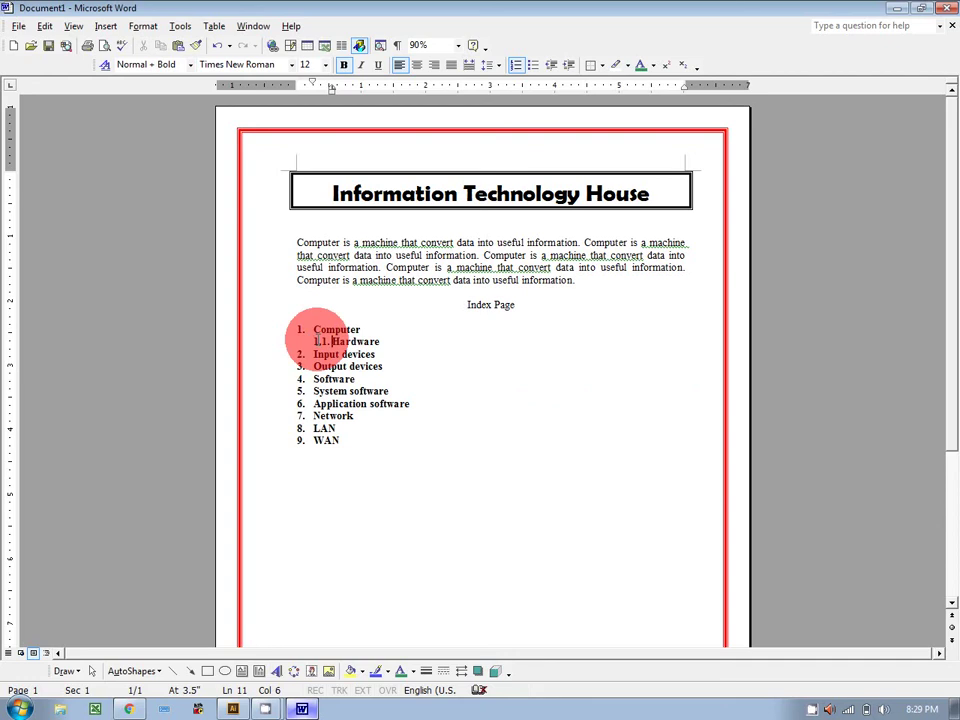
{"action": "left_click", "coordinate": [313, 354]}
{"action": "left_click", "coordinate": [564, 67]}
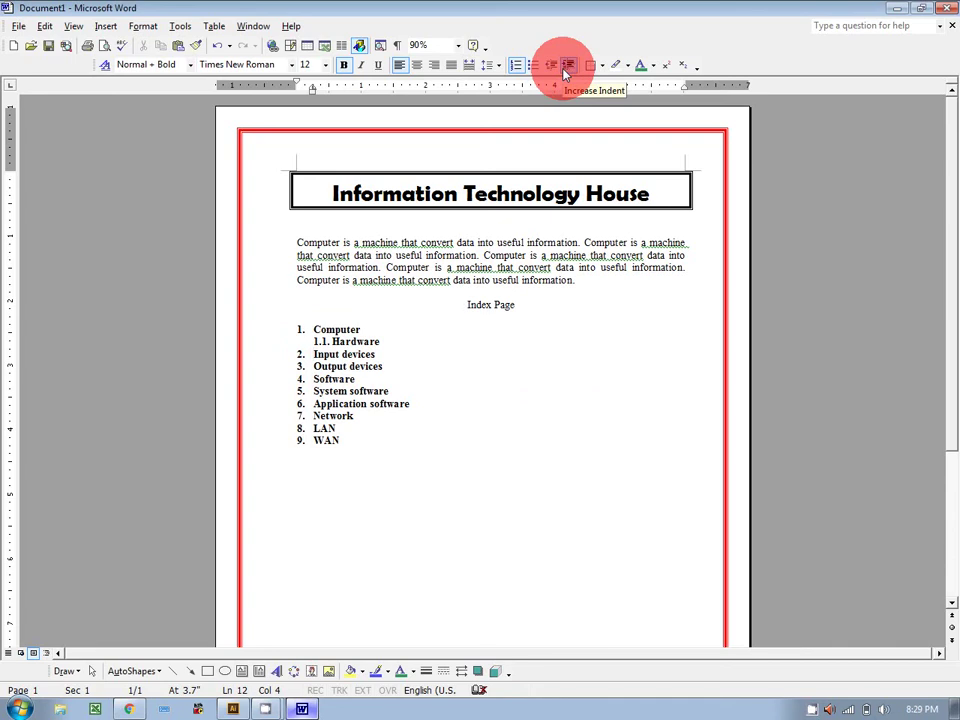
{"action": "key", "text": "Tab"}
{"action": "key", "text": "Tab"}
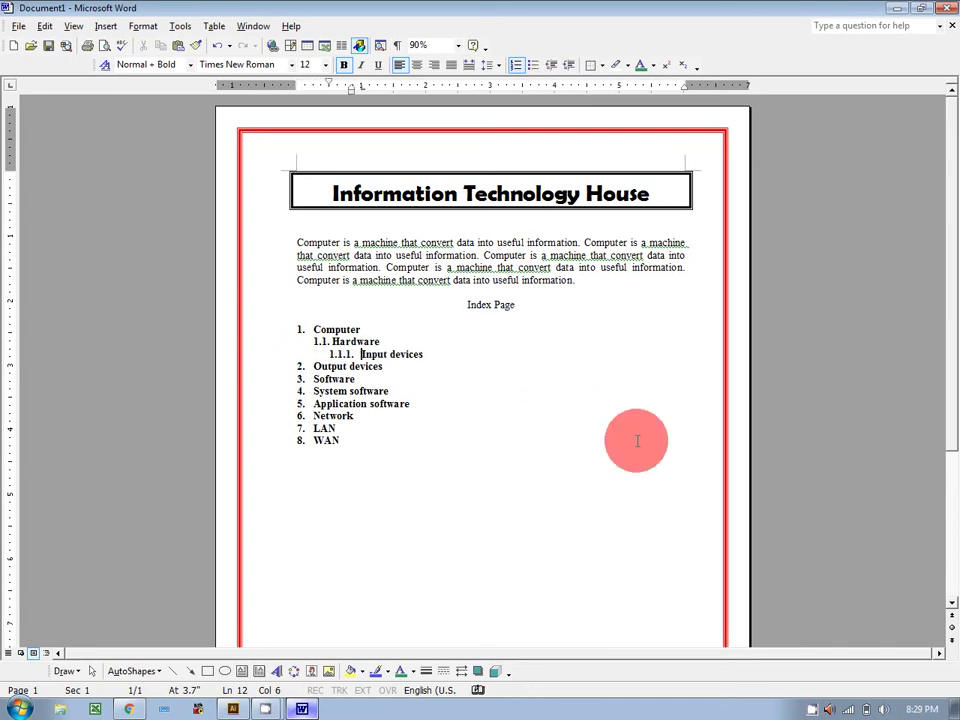
{"action": "left_click", "coordinate": [314, 367]}
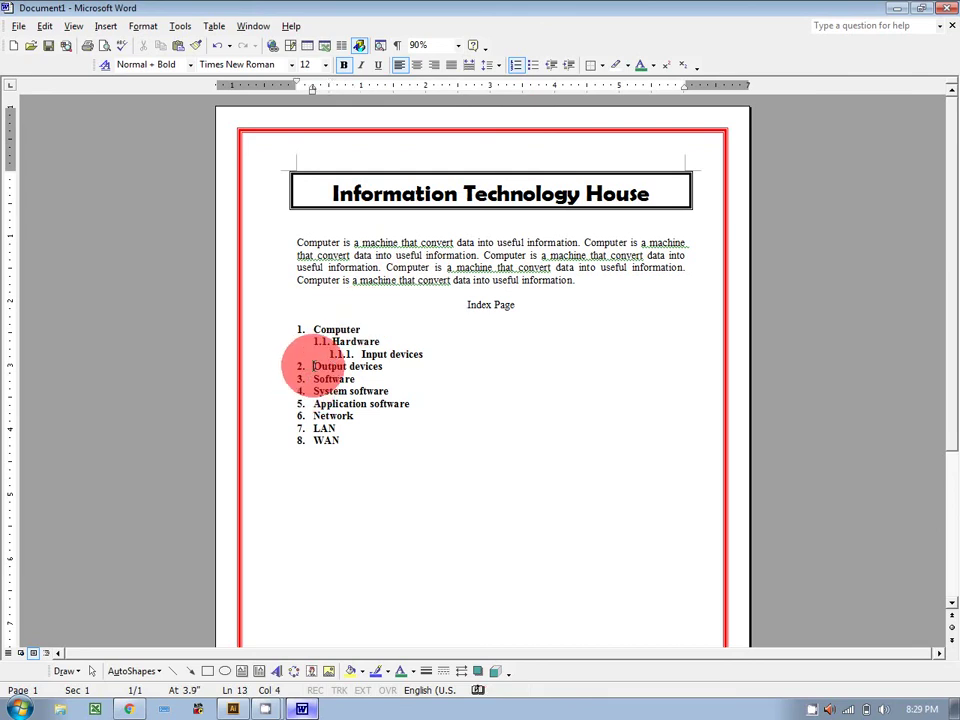
{"action": "left_click", "coordinate": [569, 65]}
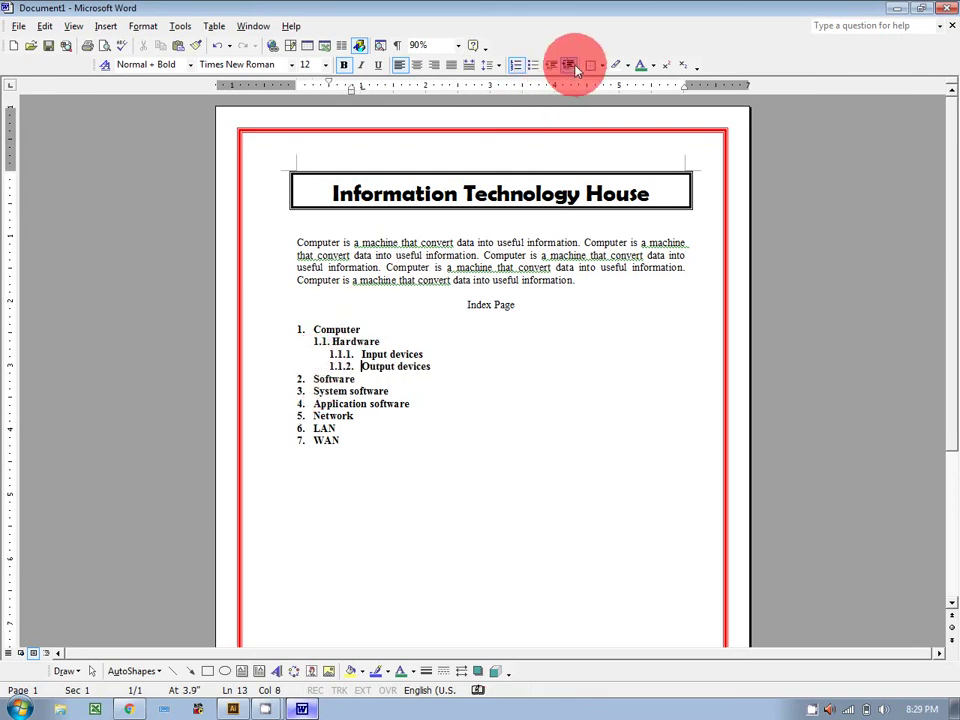
Step: Demote "Software" to the second outline level and "System software" and "Application software" to the third level beneath it
{"action": "left_click", "coordinate": [314, 379]}
{"action": "key", "text": "Tab"}
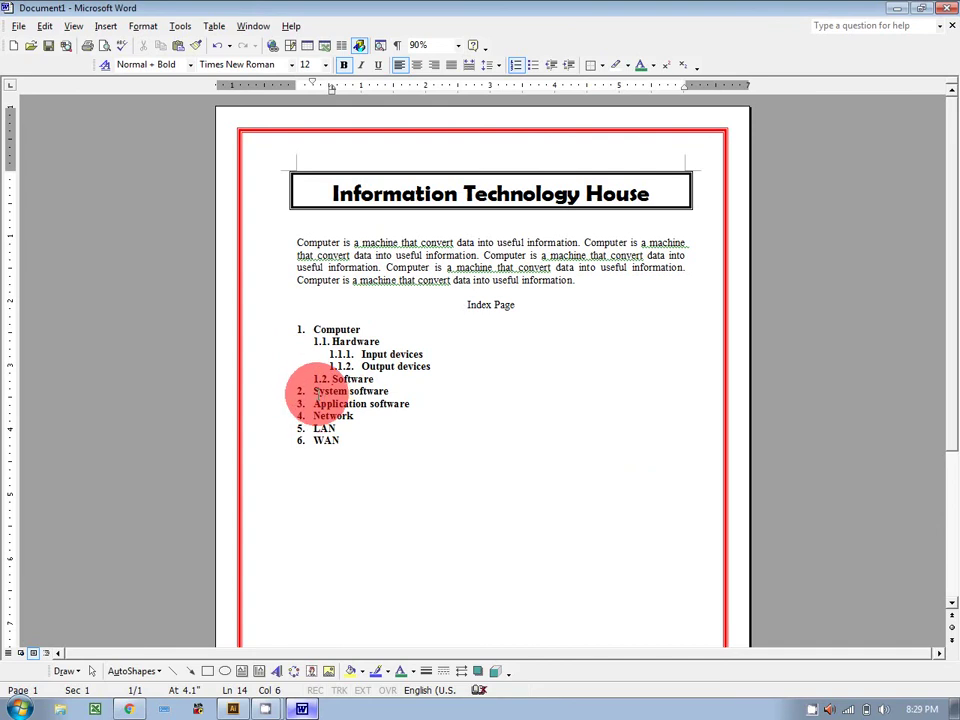
{"action": "left_click", "coordinate": [314, 391]}
{"action": "left_click", "coordinate": [569, 65]}
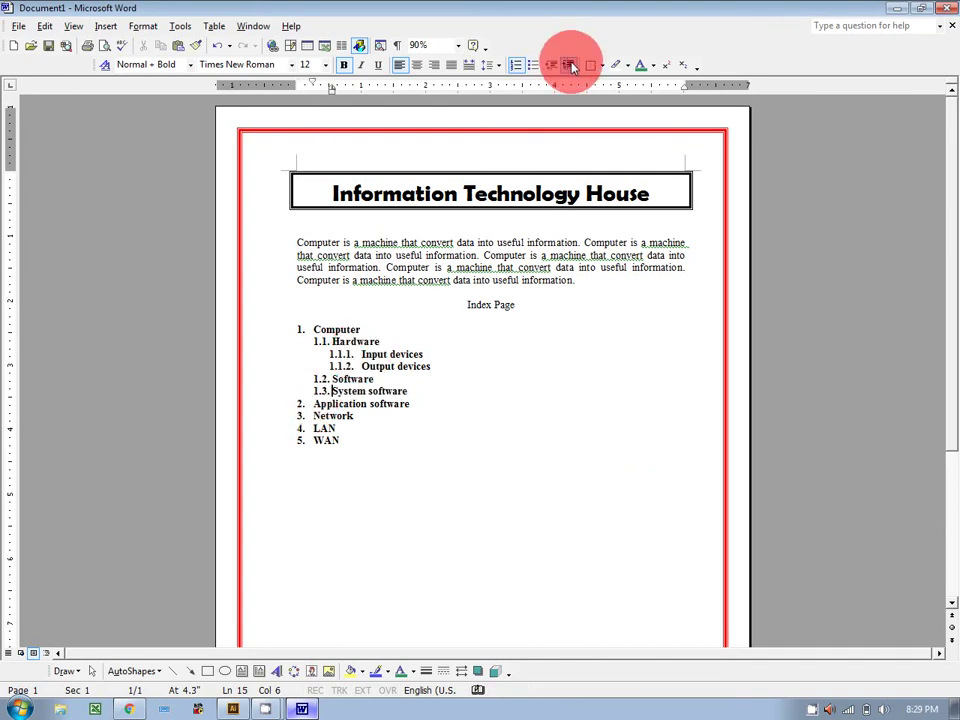
{"action": "left_click", "coordinate": [569, 65]}
{"action": "left_click", "coordinate": [312, 404]}
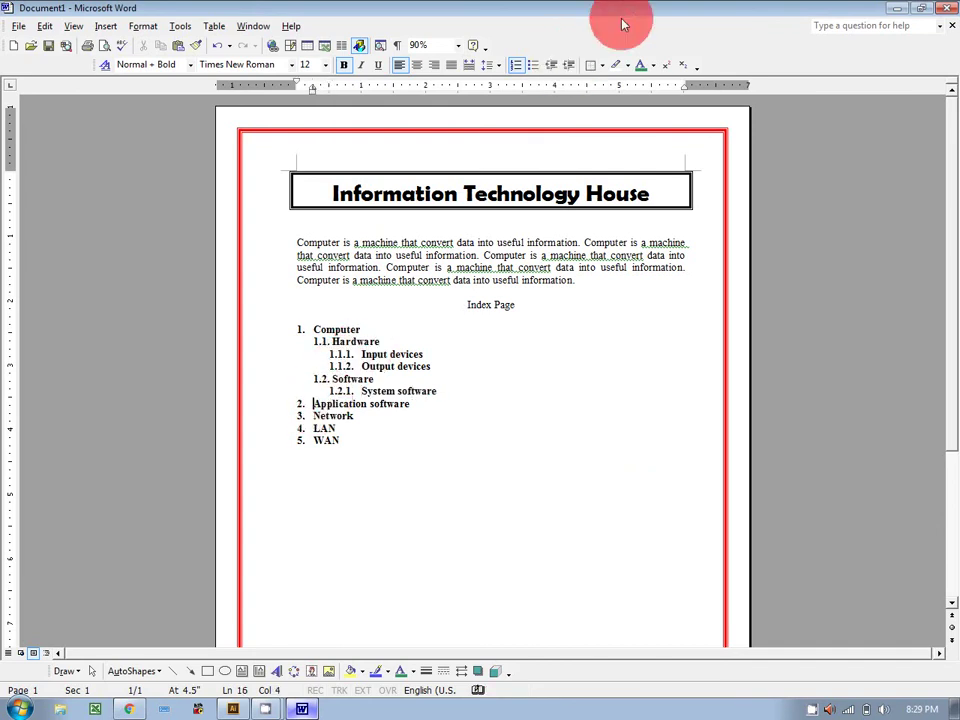
{"action": "left_click", "coordinate": [570, 66]}
{"action": "left_click", "coordinate": [570, 66]}
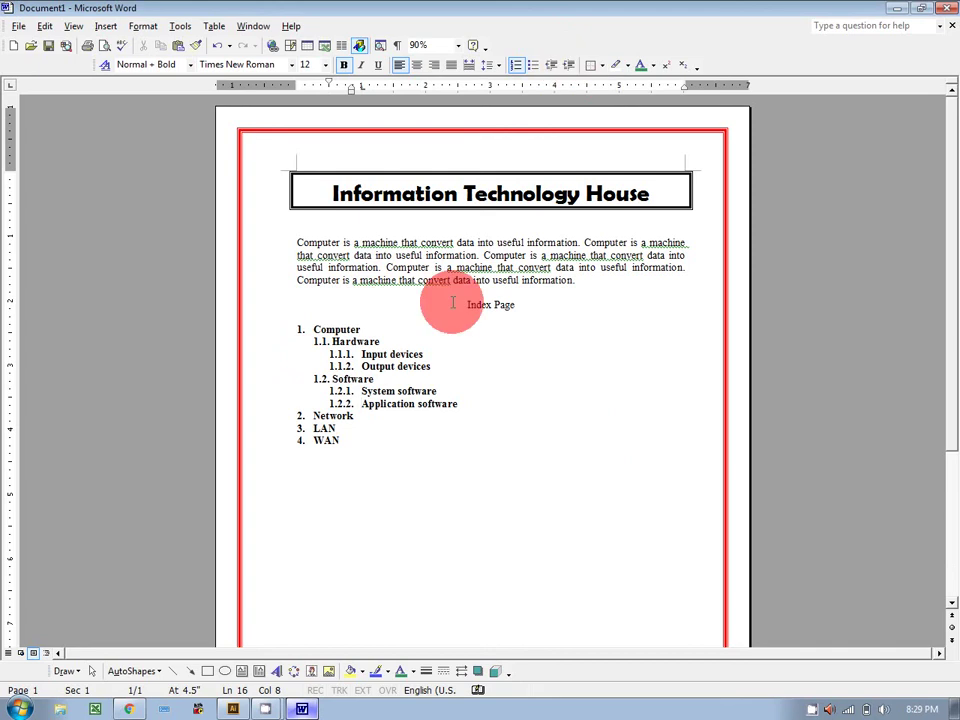
Step: Demote "Network" to the second outline level and "LAN" and "WAN" to the third level beneath it
{"action": "left_click", "coordinate": [313, 415]}
{"action": "left_click", "coordinate": [569, 65]}
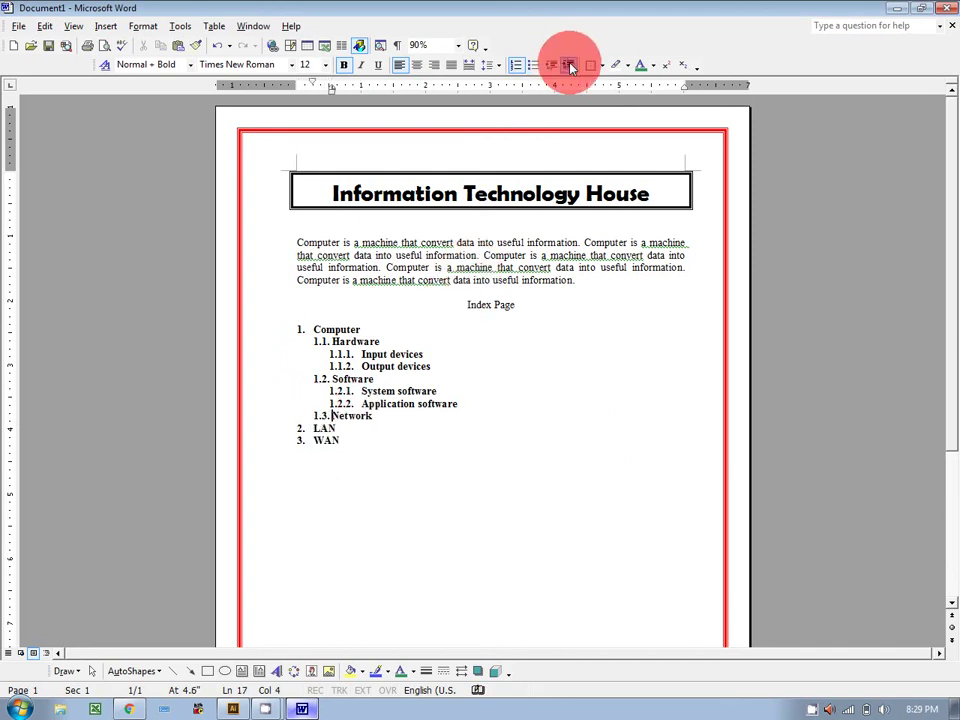
{"action": "left_click", "coordinate": [315, 428]}
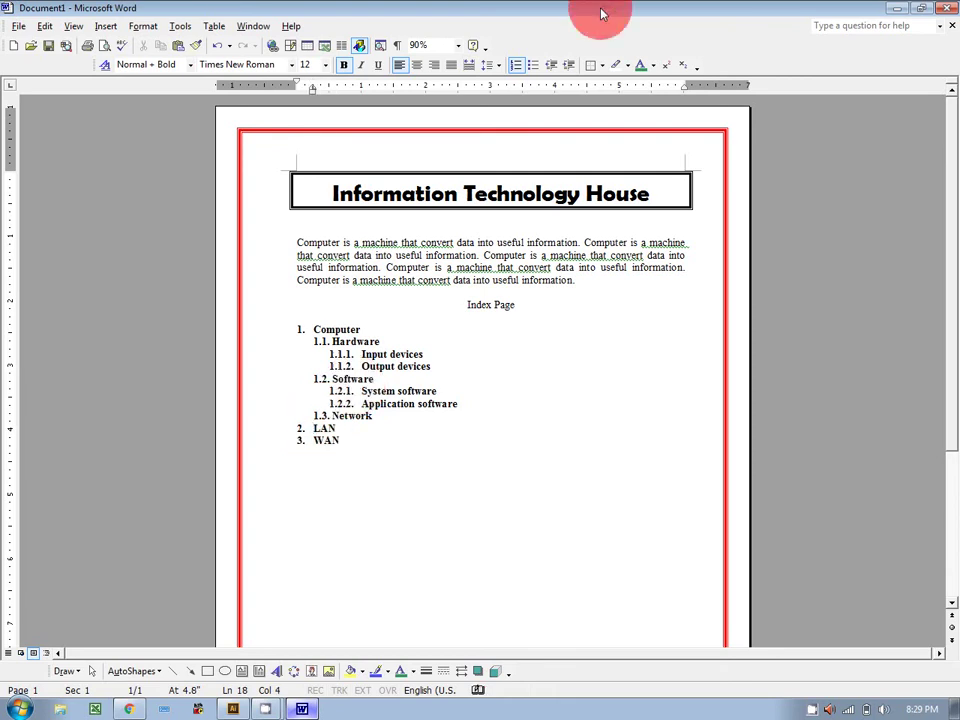
{"action": "left_click", "coordinate": [569, 65]}
{"action": "left_click", "coordinate": [569, 65]}
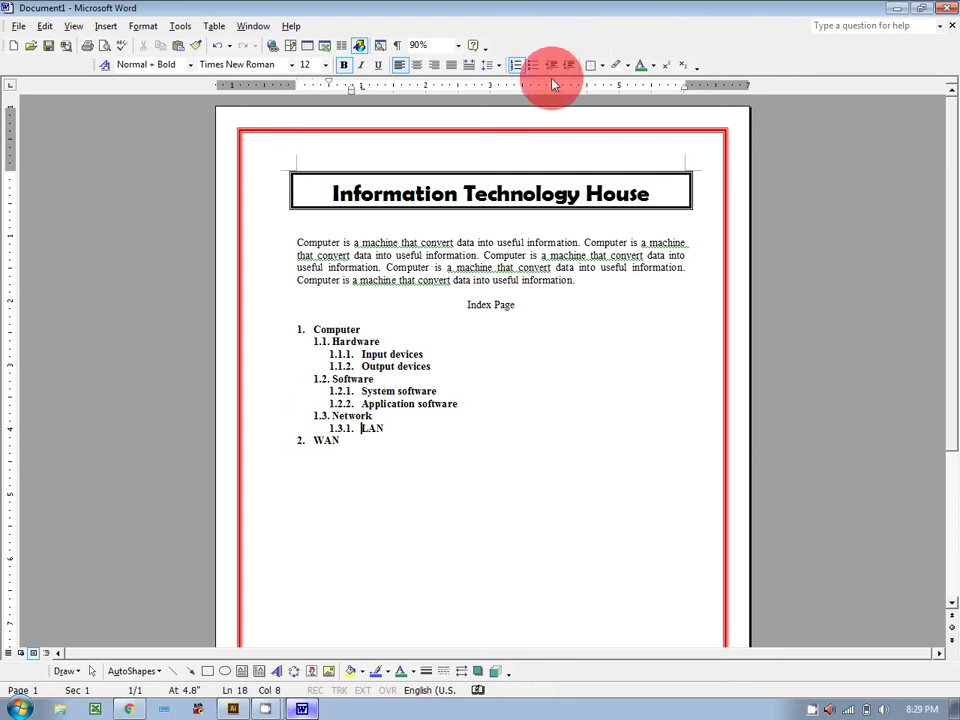
{"action": "left_click", "coordinate": [313, 441]}
{"action": "left_click", "coordinate": [569, 65]}
{"action": "left_click", "coordinate": [569, 65]}
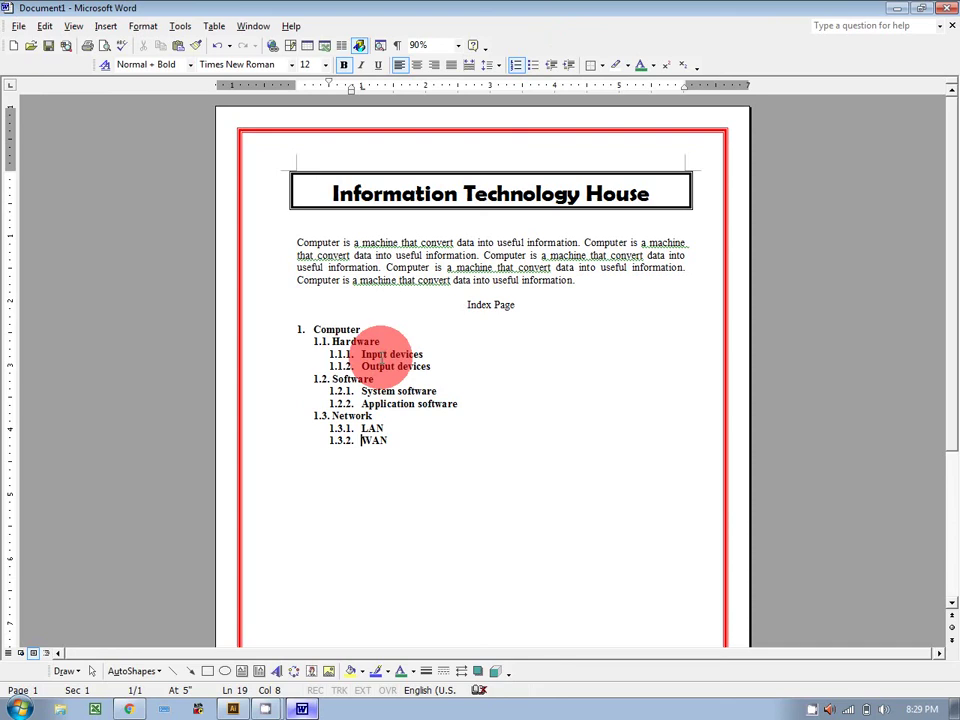
Step: Make the "Index Page" heading above the outline list bold
{"action": "left_click_drag", "start_coordinate": [465, 304], "coordinate": [521, 304]}
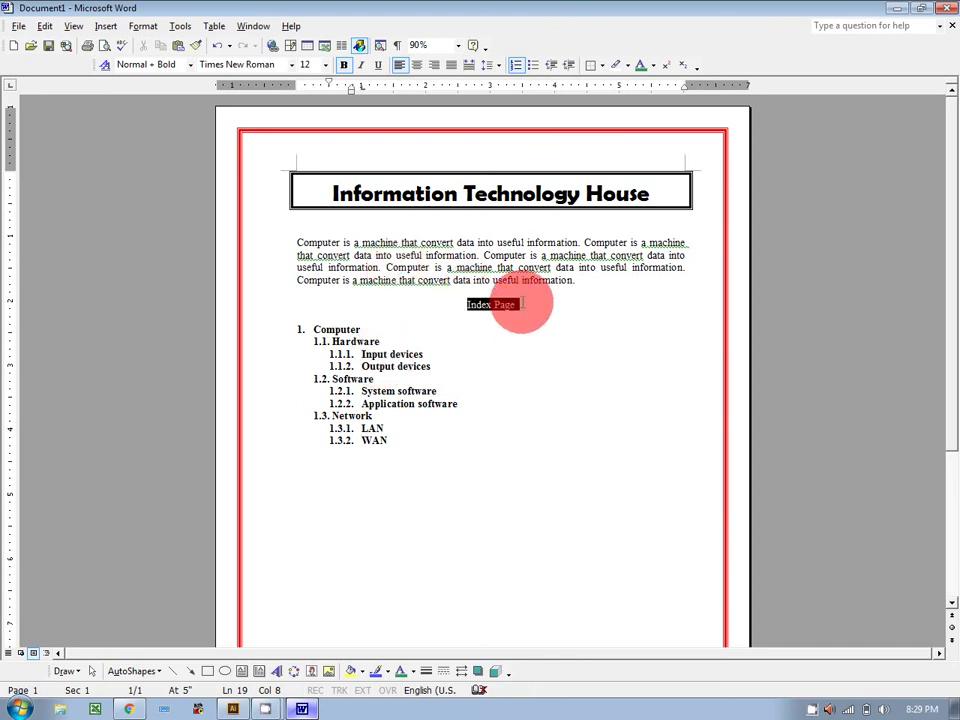
{"action": "left_click", "coordinate": [339, 66]}
{"action": "left_click", "coordinate": [509, 405]}
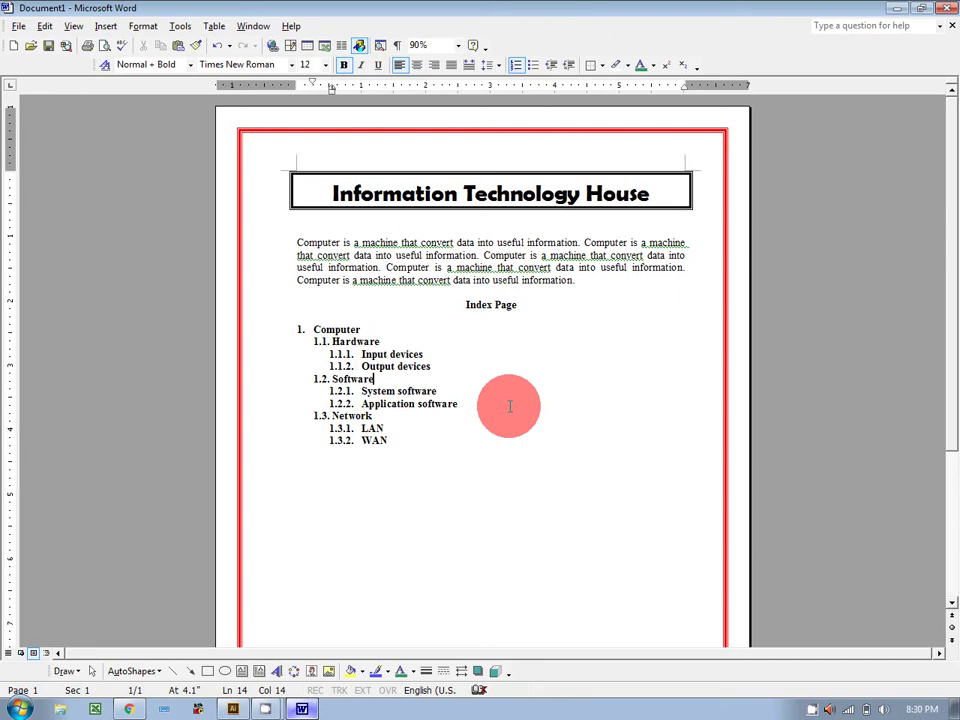
Step: Move "Application software" below "WAN" at the end of the outline list and undo the move
{"action": "left_click", "coordinate": [395, 440]}
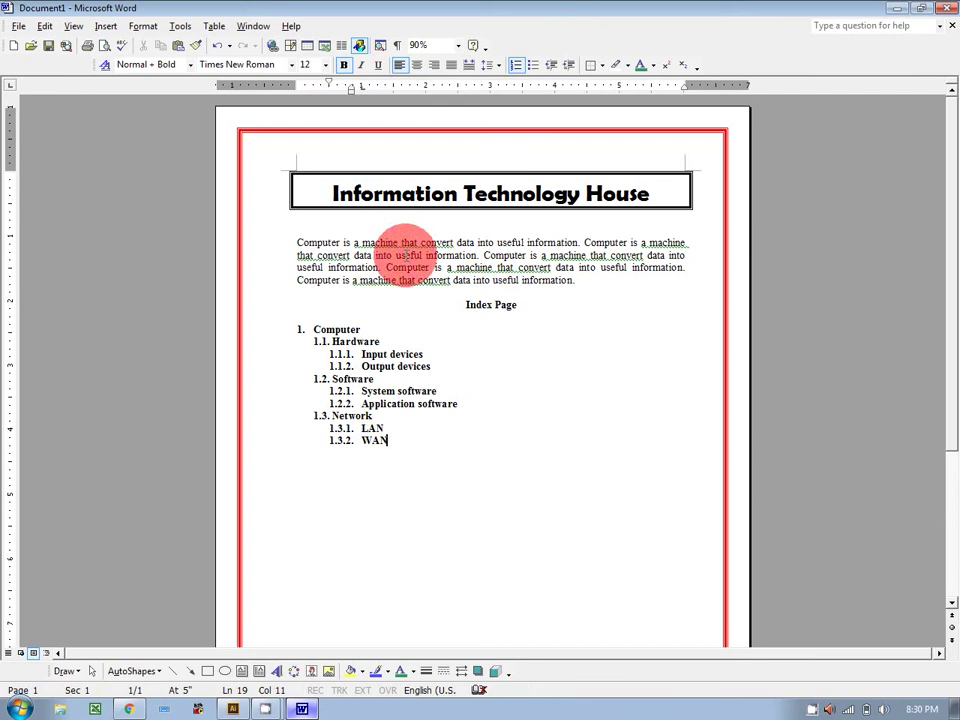
{"action": "mouse_move", "coordinate": [388, 440]}
{"action": "left_mouse_down"}
{"action": "mouse_move", "coordinate": [350, 428]}
{"action": "mouse_move", "coordinate": [328, 358]}
{"action": "mouse_move", "coordinate": [396, 440]}
{"action": "left_mouse_up"}
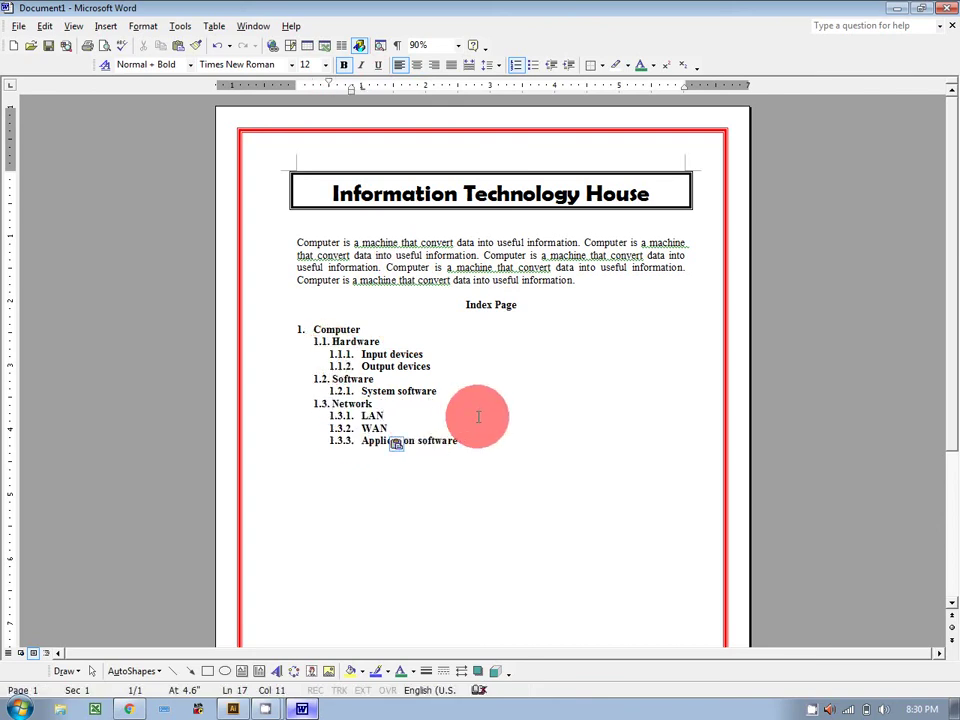
{"action": "key", "text": "ctrl+z"}
{"action": "left_click", "coordinate": [476, 433]}
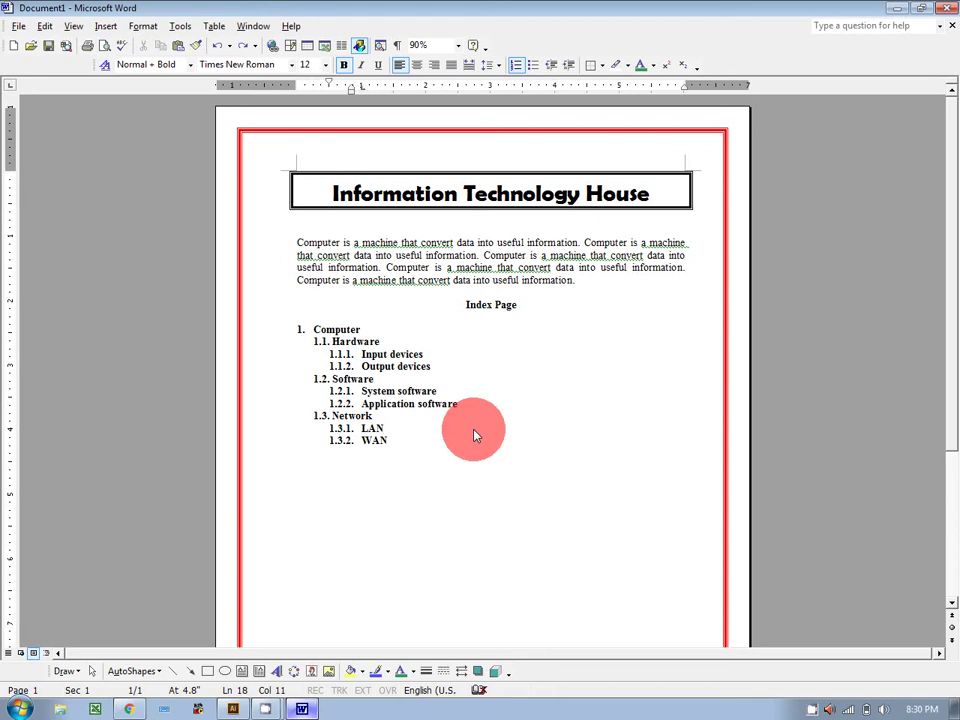
{"action": "left_click", "coordinate": [148, 30]}
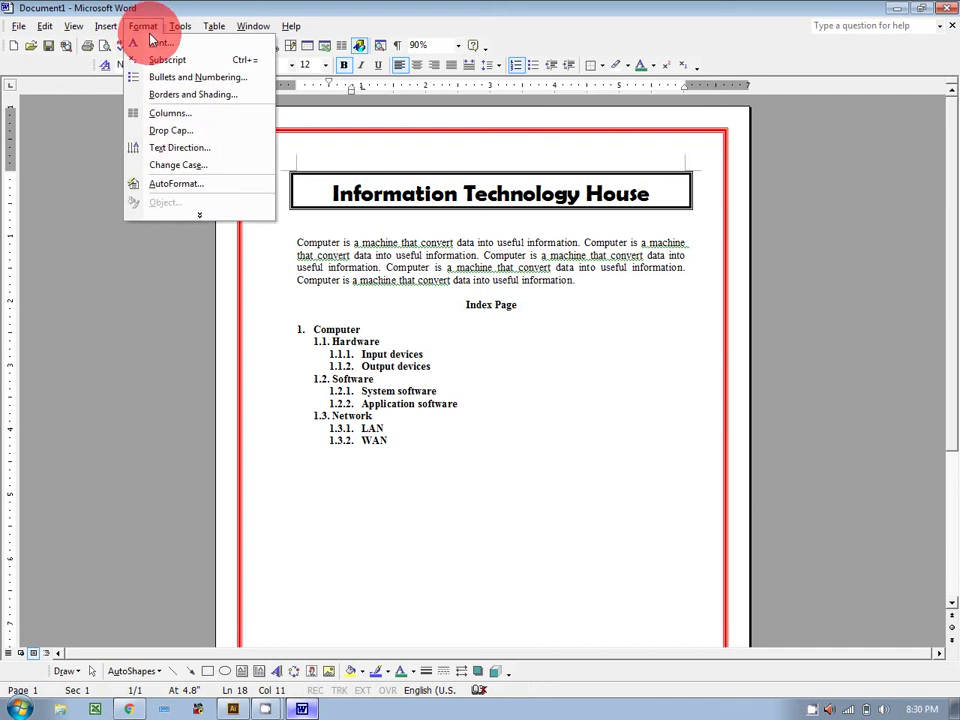
{"action": "left_click", "coordinate": [195, 216]}
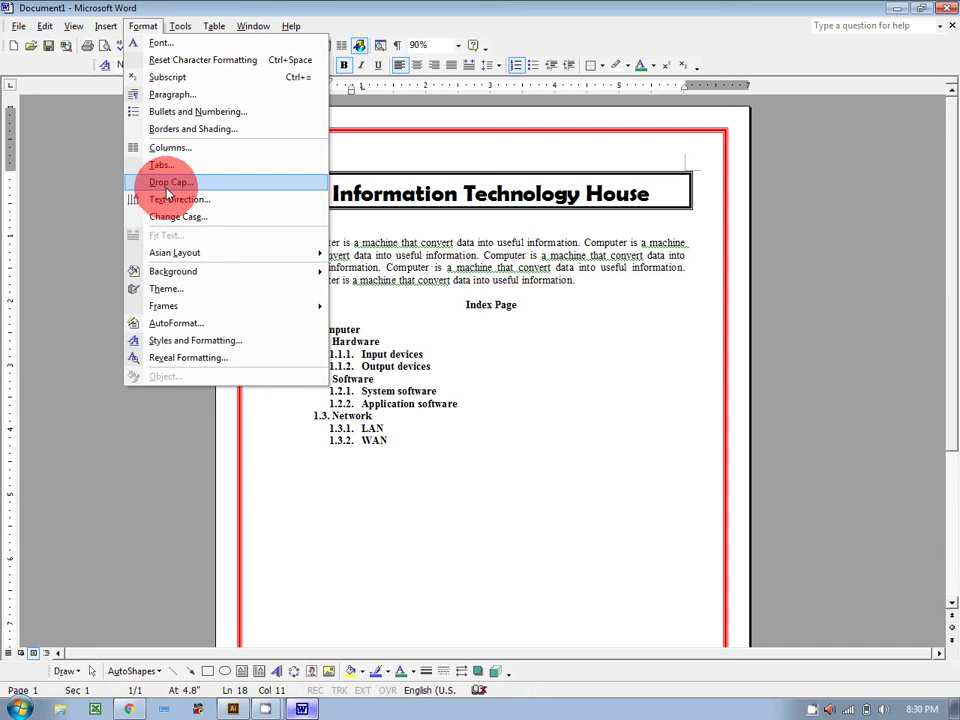
{"action": "left_click", "coordinate": [530, 300]}
{"action": "left_click", "coordinate": [484, 242]}
{"action": "left_click", "coordinate": [298, 242]}
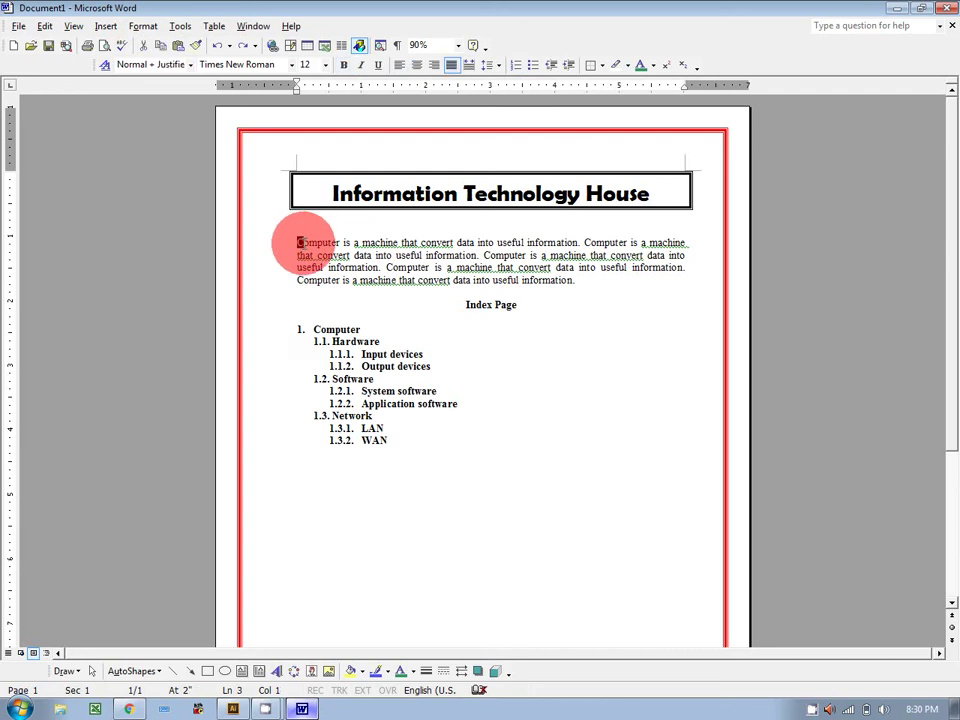
Step: Copy the whole "Computer is a machine" paragraph and paste the copy at its end to double its length
{"action": "left_click", "coordinate": [575, 280]}
{"action": "left_click_drag", "start_coordinate": [575, 280], "coordinate": [316, 238]}
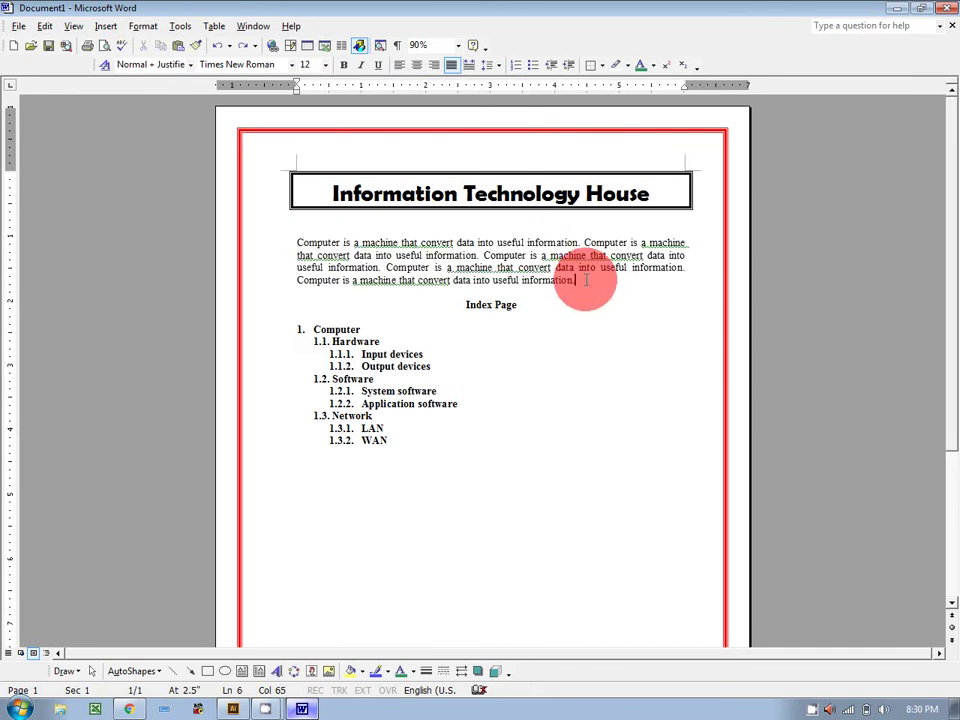
{"action": "type", "text": "Computer is a machine that convert data into useful information. Computer is a machine that convert data into useful information. Computer is a machine that convert data into useful information. Computer is a machine that convert data into useful information."}
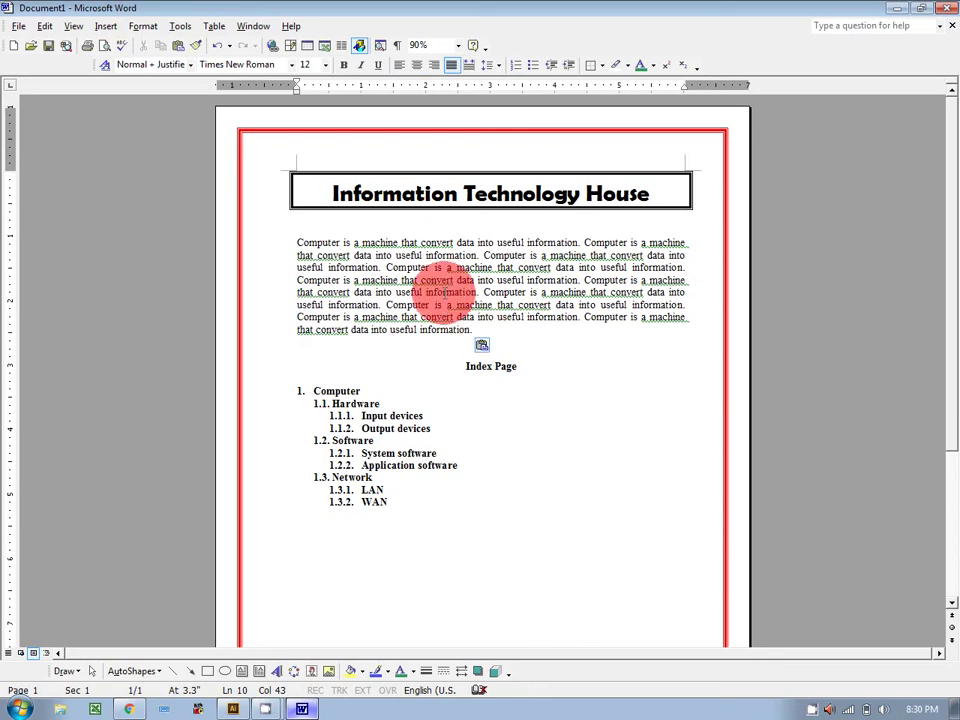
{"action": "left_click_drag", "start_coordinate": [297, 242], "coordinate": [304, 242]}
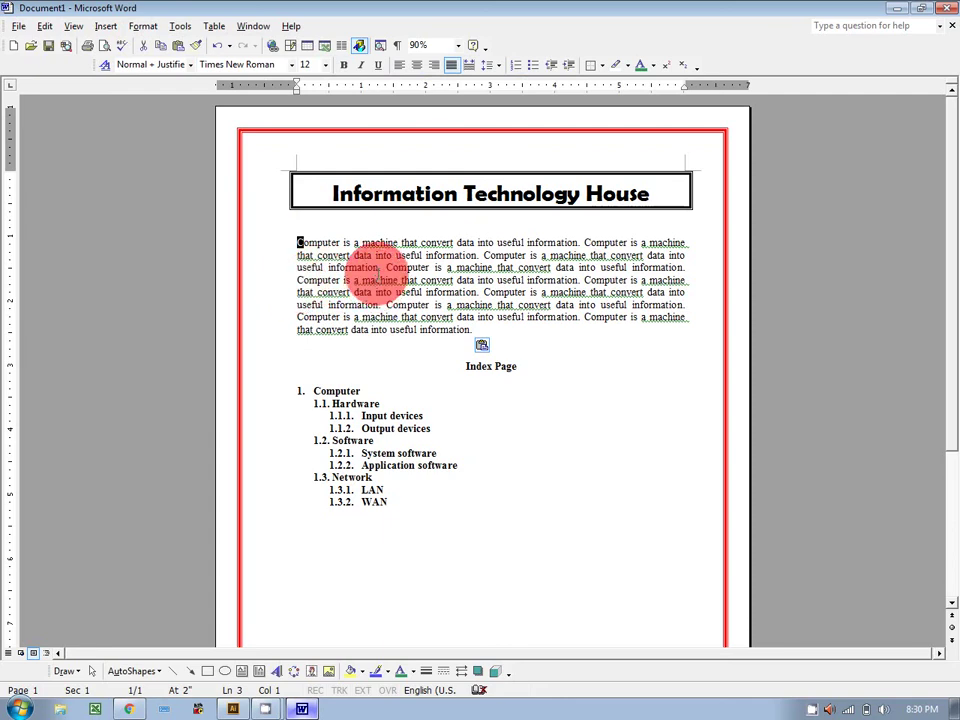
{"action": "left_click", "coordinate": [574, 333]}
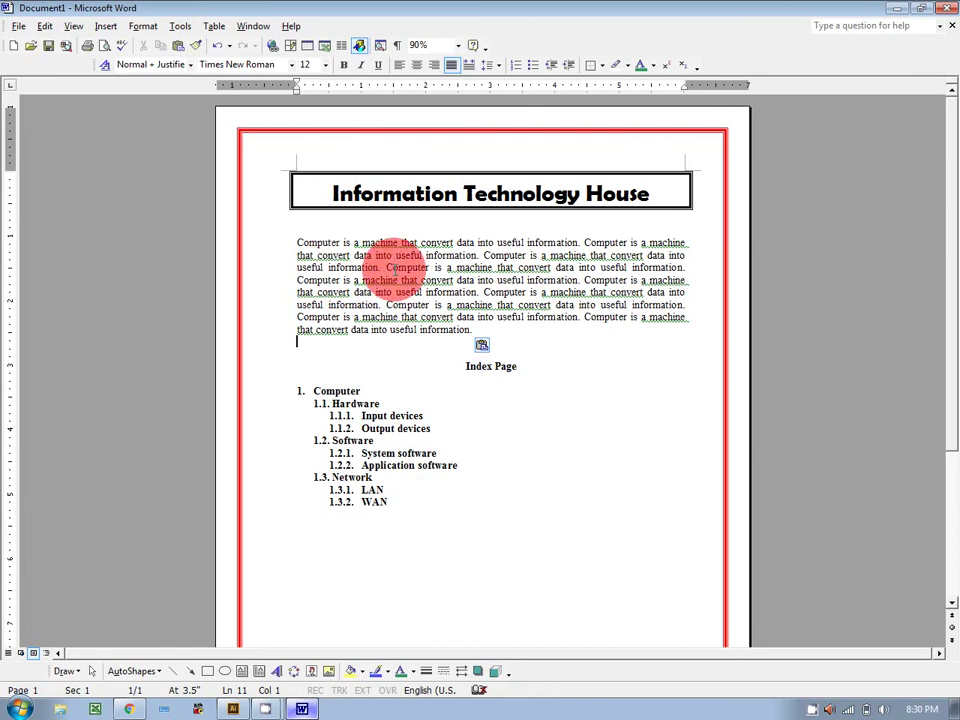
{"action": "left_click", "coordinate": [297, 242]}
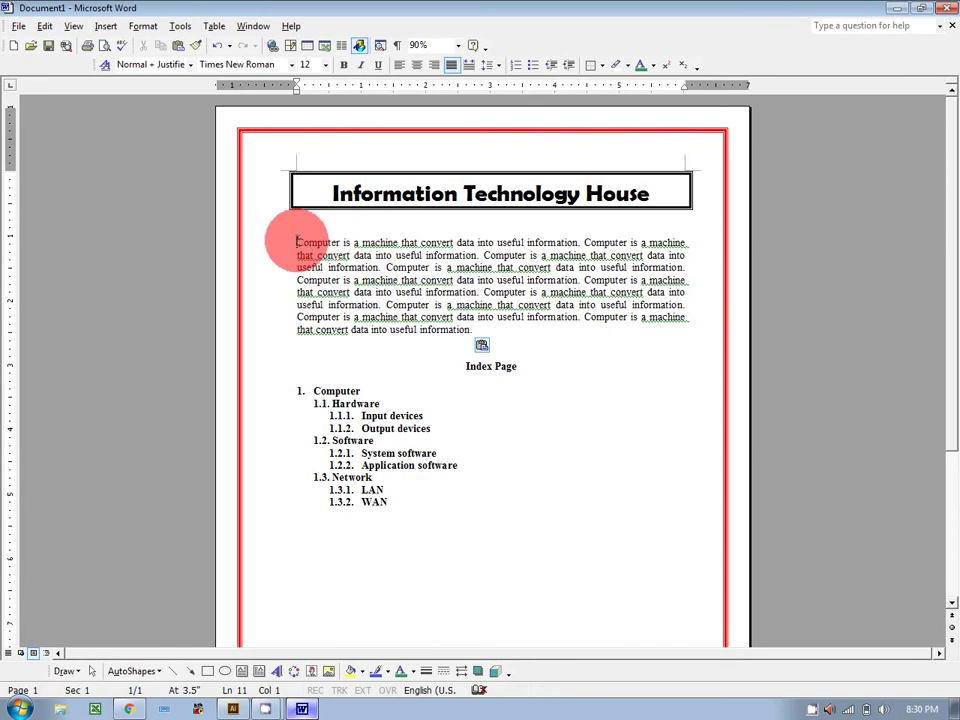
{"action": "left_click_drag", "start_coordinate": [297, 242], "coordinate": [306, 246]}
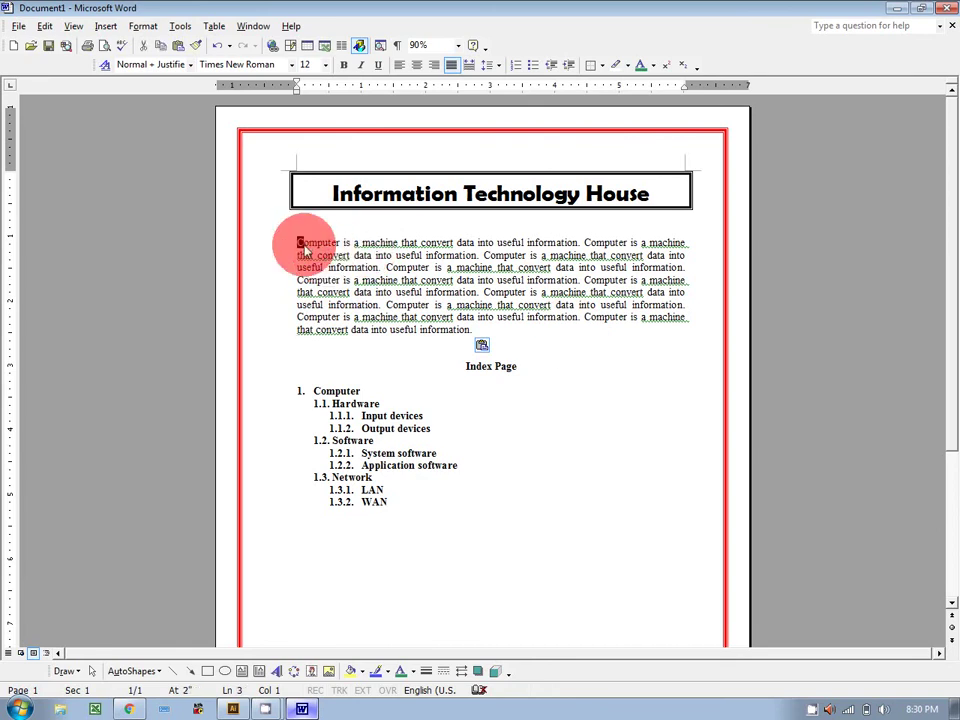
{"action": "left_click", "coordinate": [295, 240]}
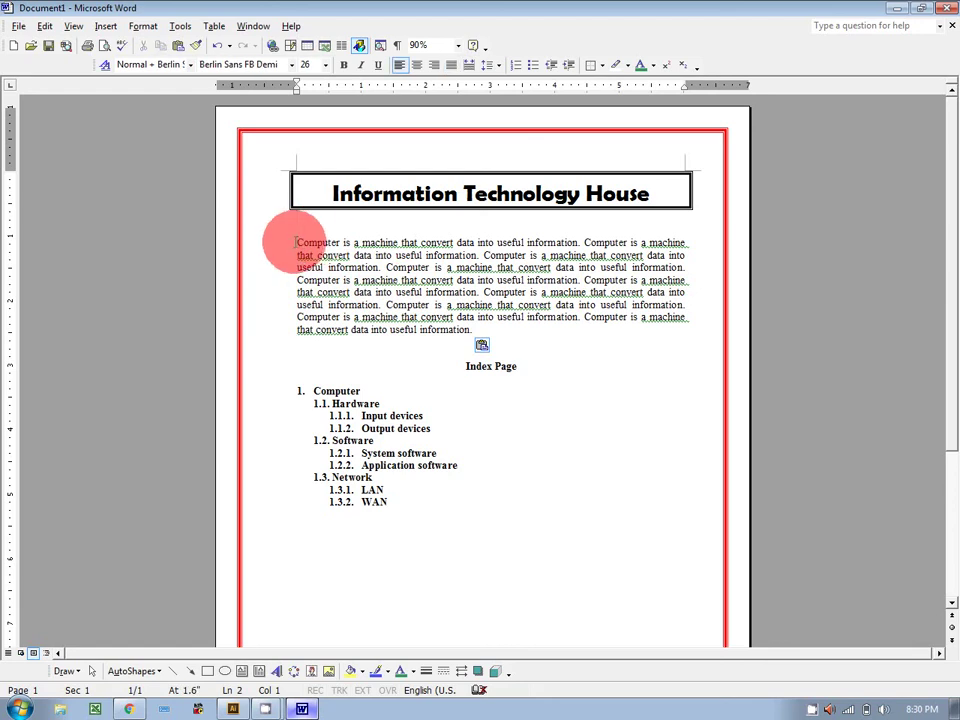
{"action": "left_click_drag", "start_coordinate": [297, 242], "coordinate": [340, 242]}
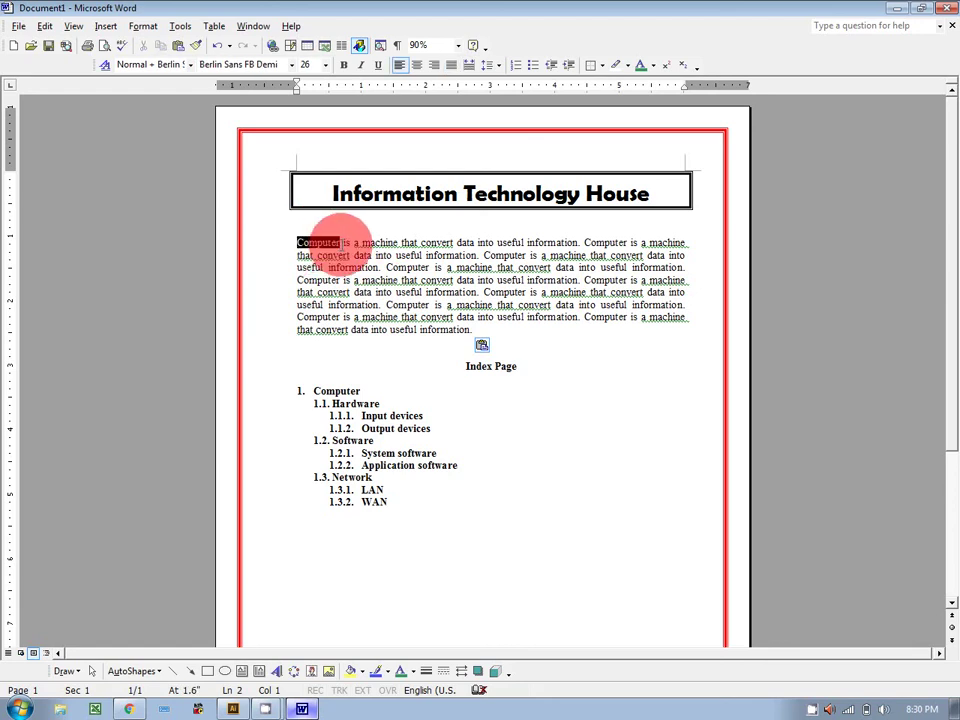
{"action": "left_click", "coordinate": [298, 243]}
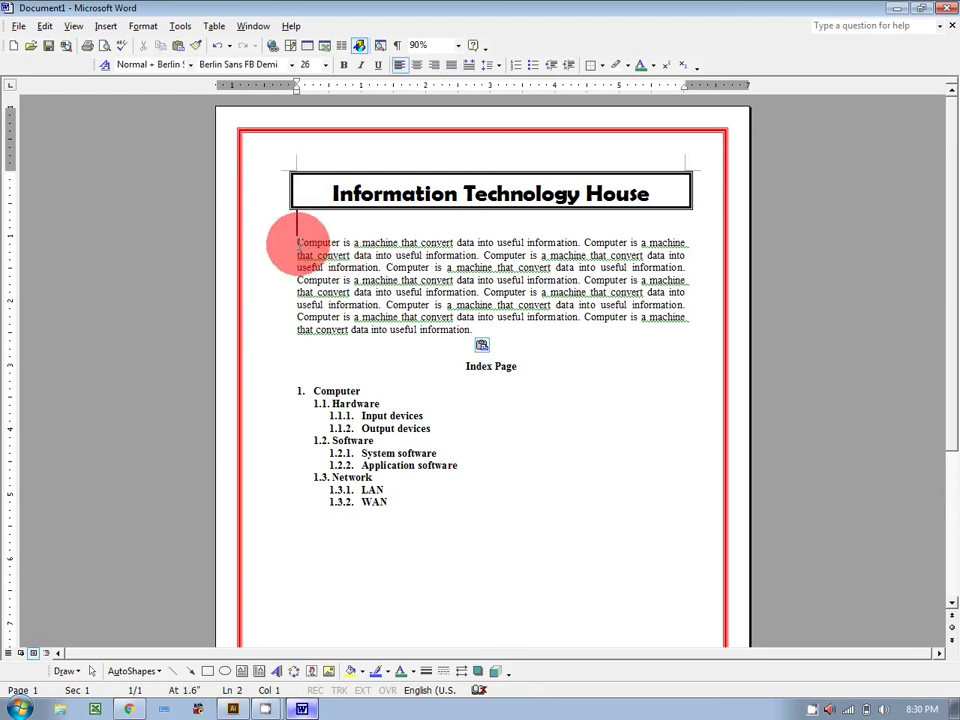
Step: Add a Dropped drop cap spanning 5 lines to the opening "Computer is a machine" paragraph
{"action": "left_click", "coordinate": [300, 244]}
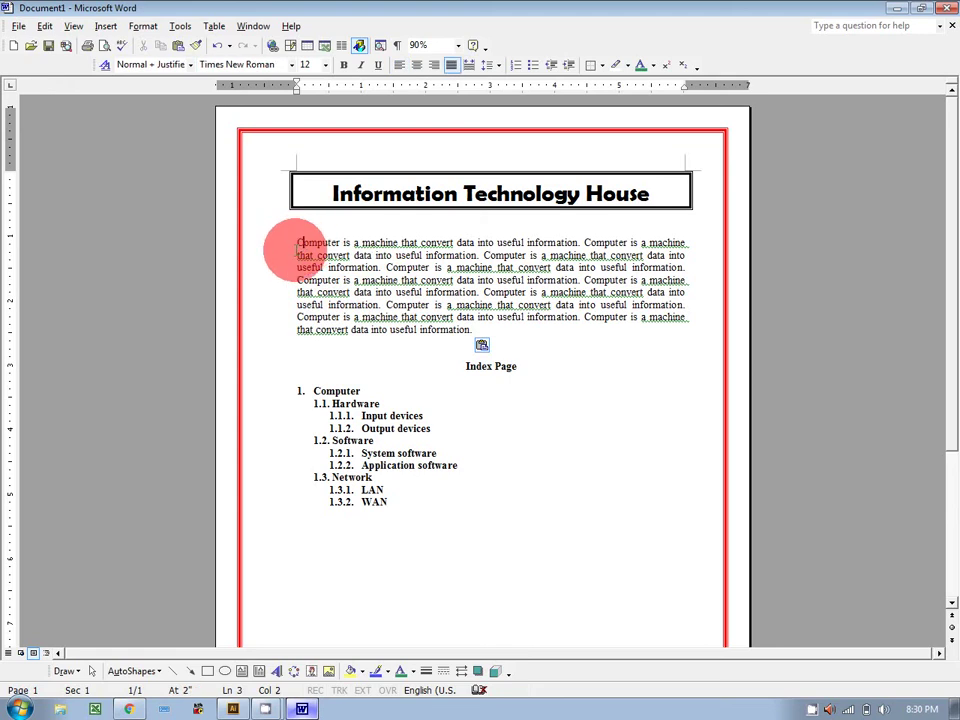
{"action": "left_click", "coordinate": [141, 27]}
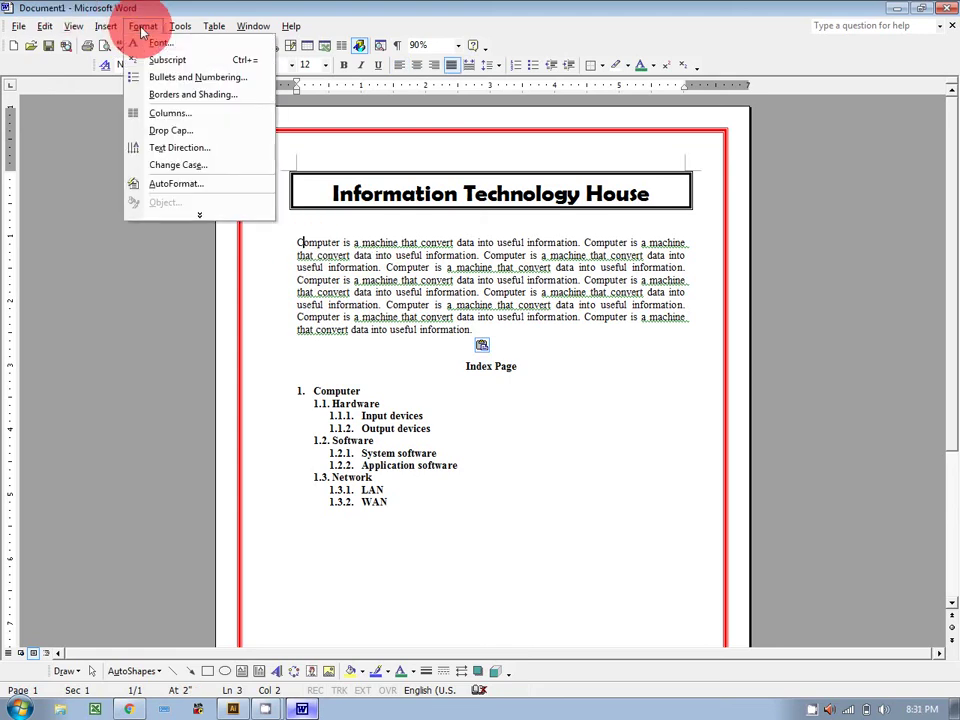
{"action": "left_click", "coordinate": [176, 135]}
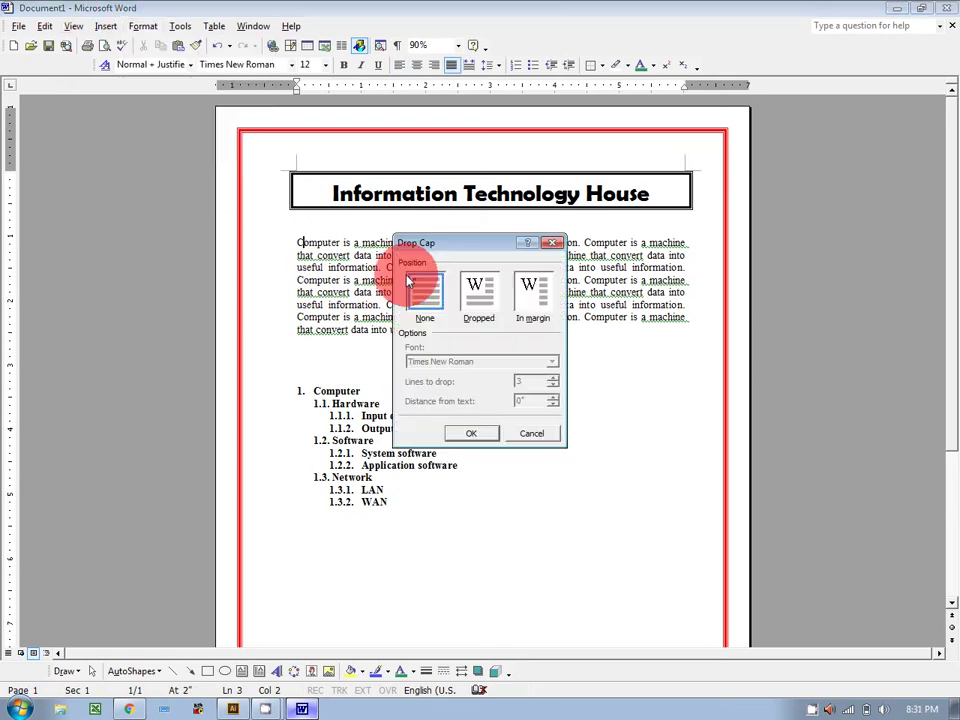
{"action": "left_click_drag", "start_coordinate": [458, 249], "coordinate": [645, 90]}
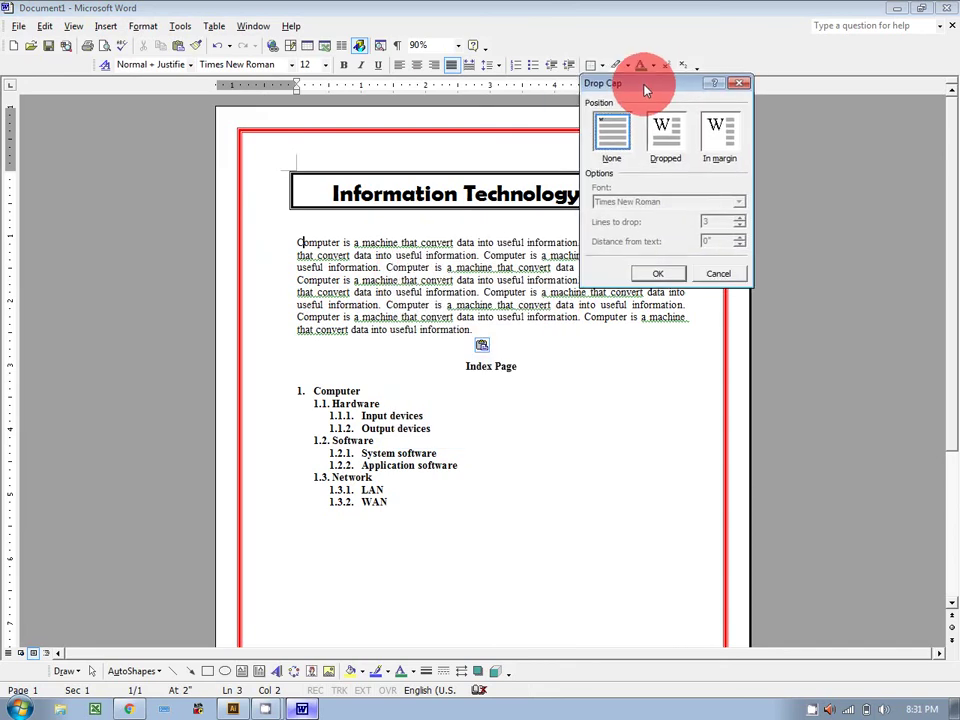
{"action": "left_click", "coordinate": [665, 149]}
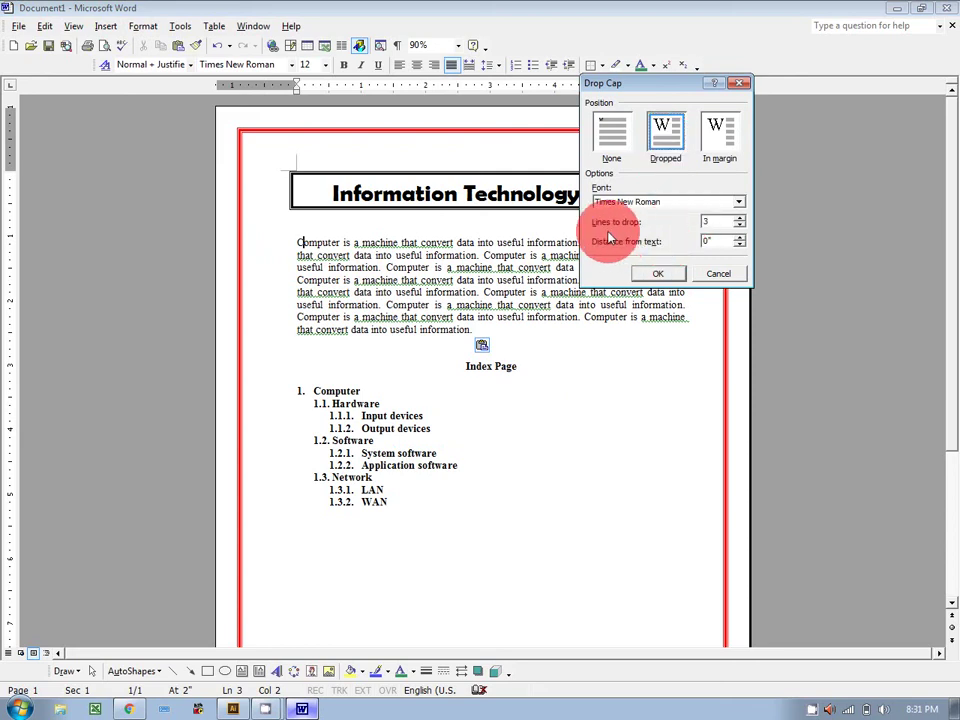
{"action": "left_click", "coordinate": [676, 137]}
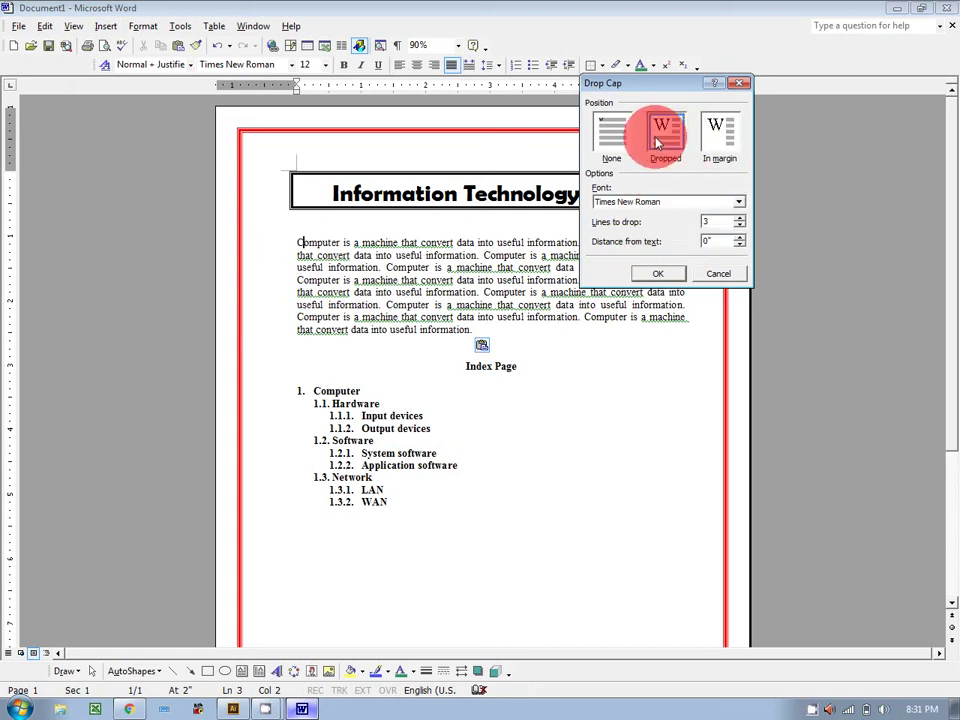
{"action": "left_click", "coordinate": [740, 219]}
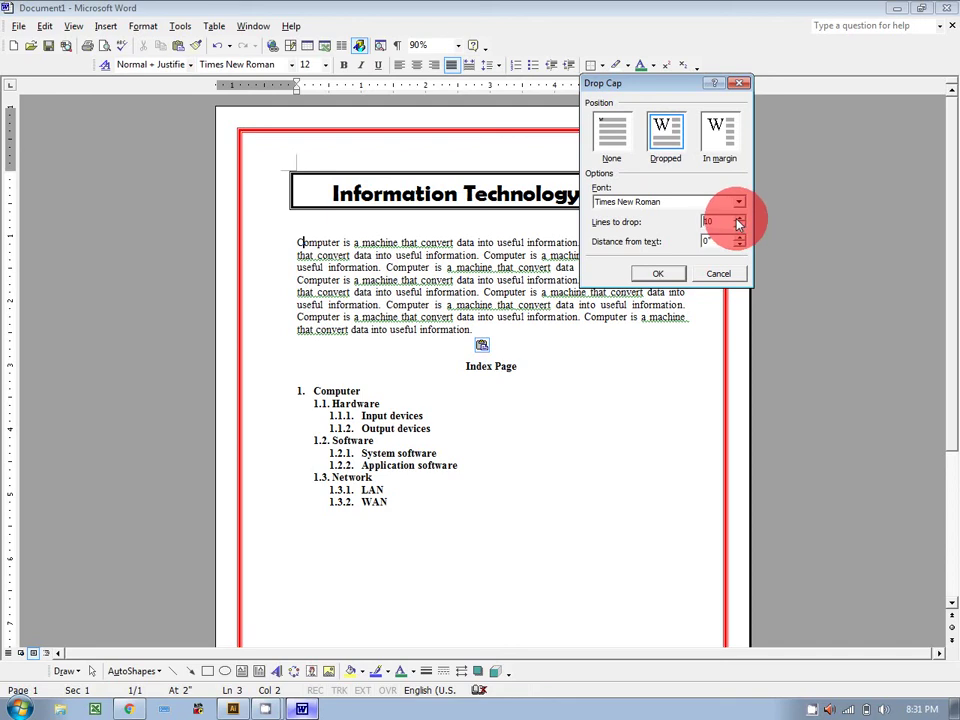
{"action": "left_click", "coordinate": [660, 132]}
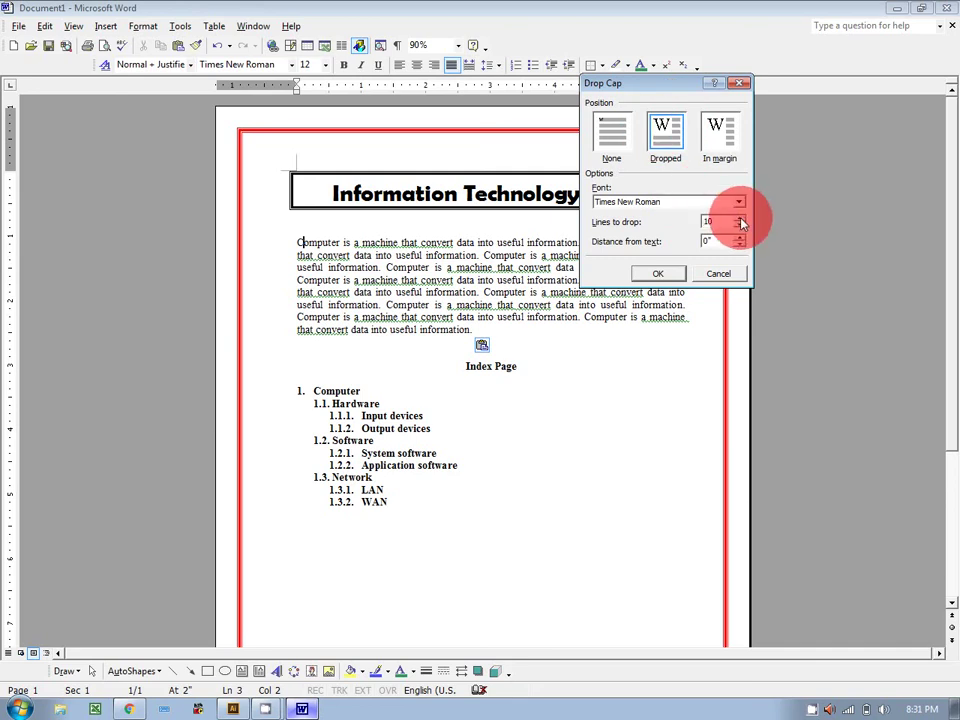
{"action": "left_click_drag", "start_coordinate": [712, 220], "coordinate": [688, 220]}
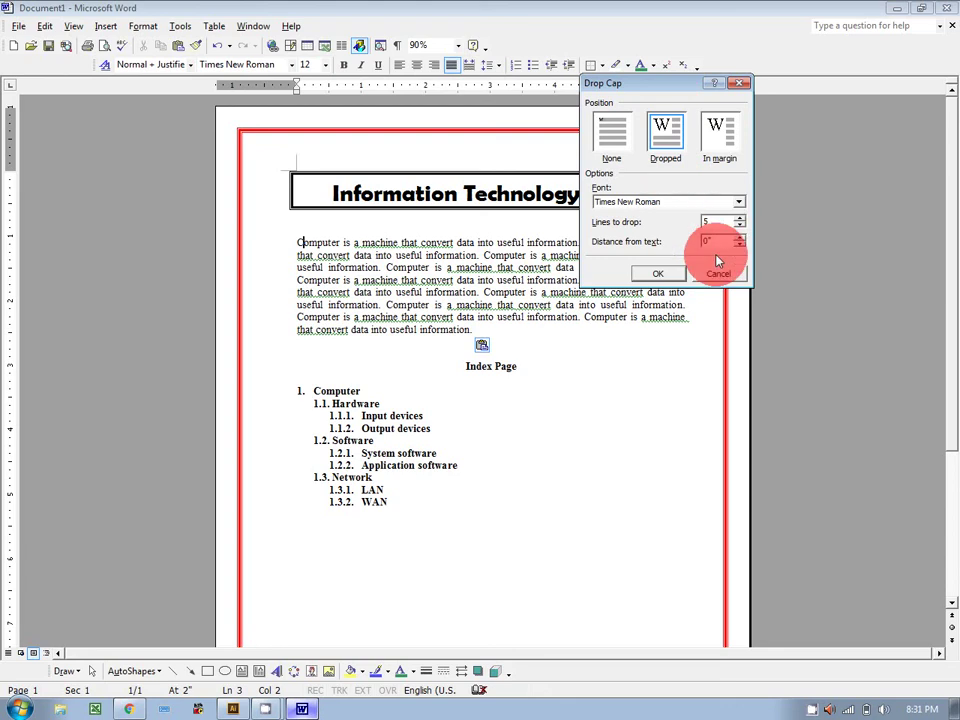
{"action": "type", "text": "5"}
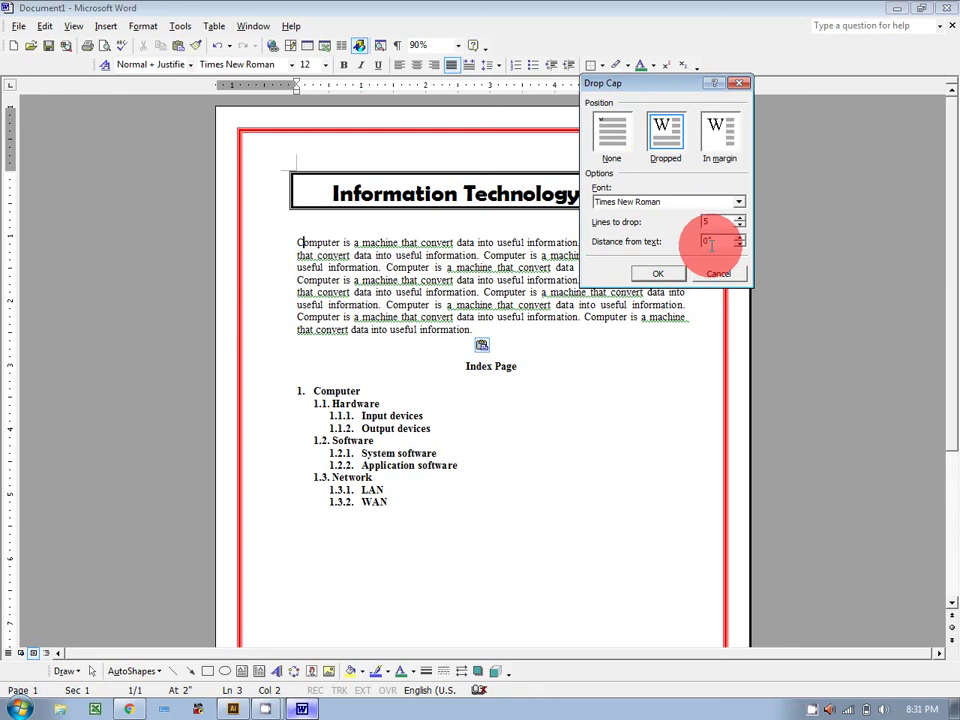
{"action": "left_click", "coordinate": [662, 274]}
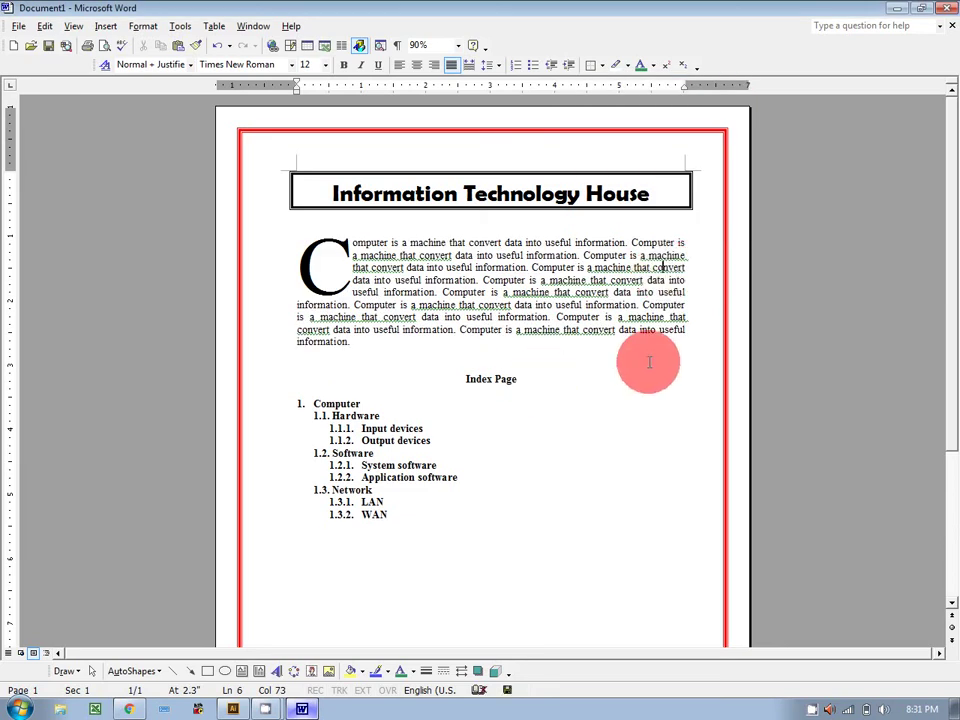
Step: Try the Aclonica font on the drop cap letter "C" and return it to Times New Roman
{"action": "double_click", "coordinate": [317, 268]}
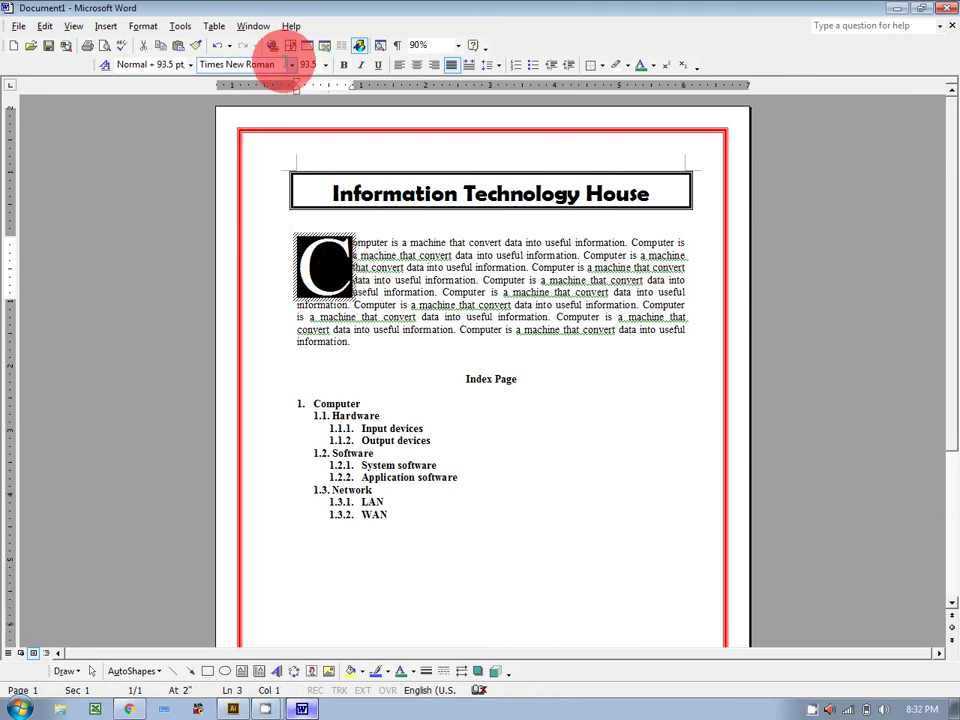
{"action": "left_click", "coordinate": [291, 64]}
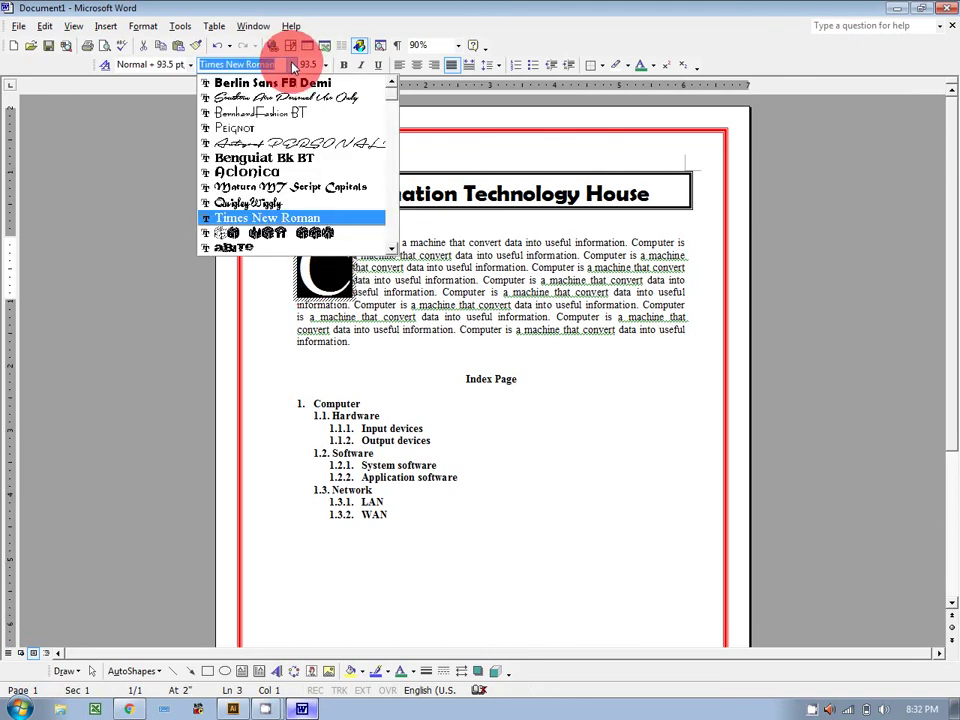
{"action": "left_click", "coordinate": [288, 175]}
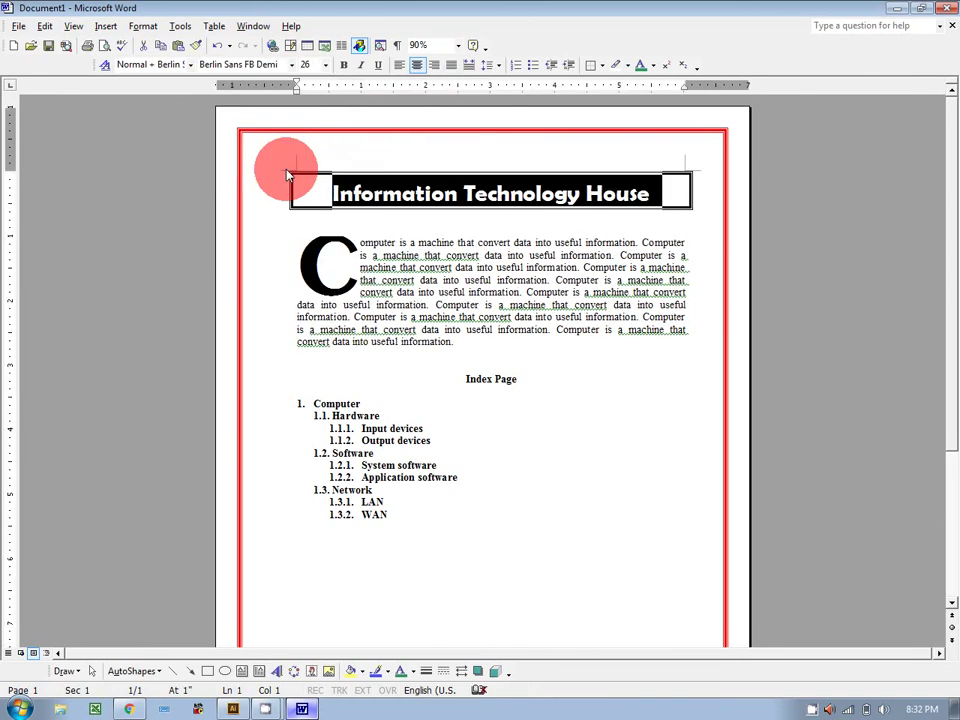
{"action": "left_click", "coordinate": [300, 262]}
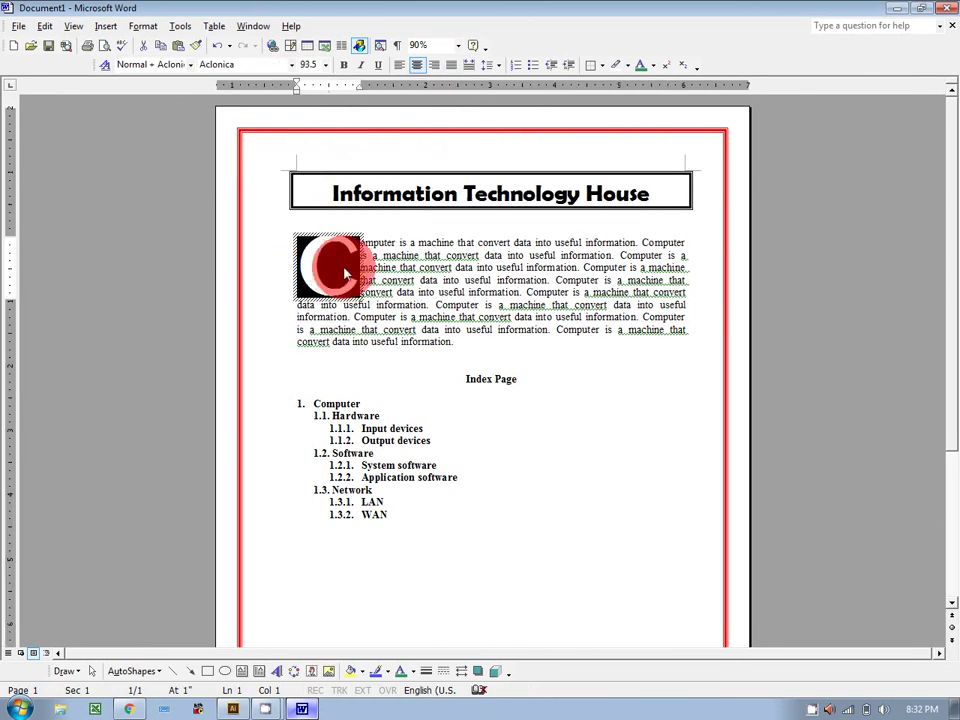
{"action": "left_click", "coordinate": [291, 64]}
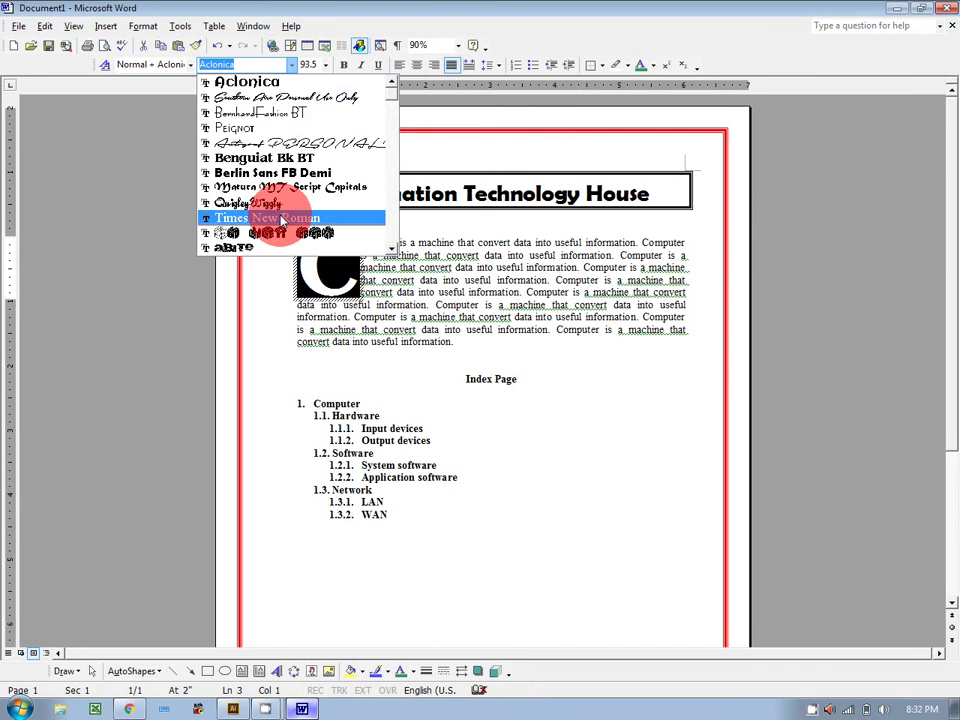
{"action": "left_click", "coordinate": [283, 218]}
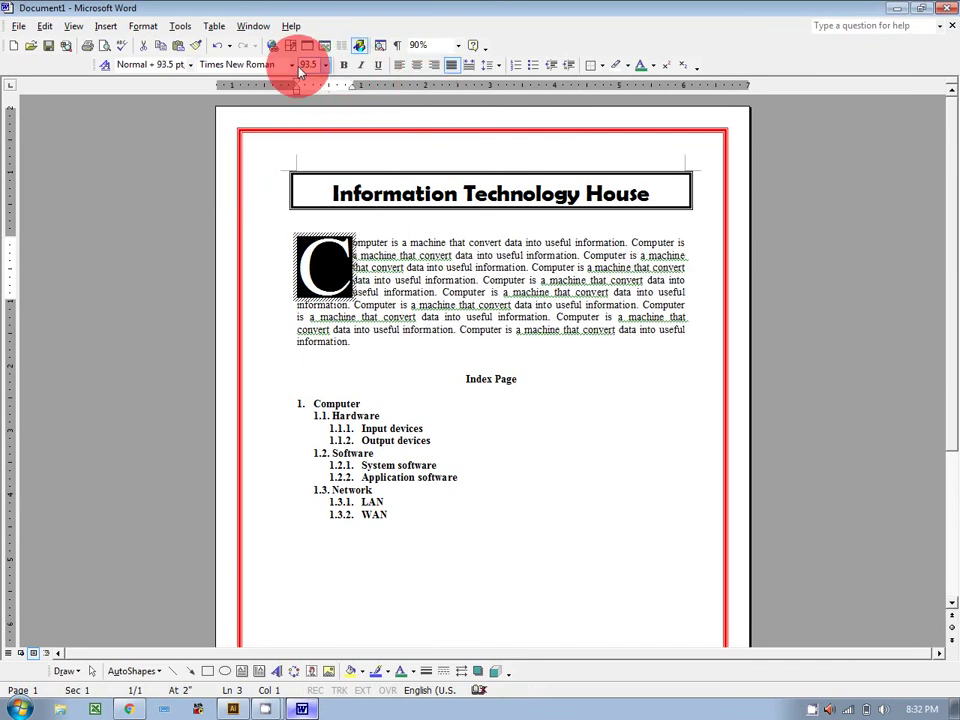
Step: Colour the drop cap letter "C" red
{"action": "left_click", "coordinate": [655, 66]}
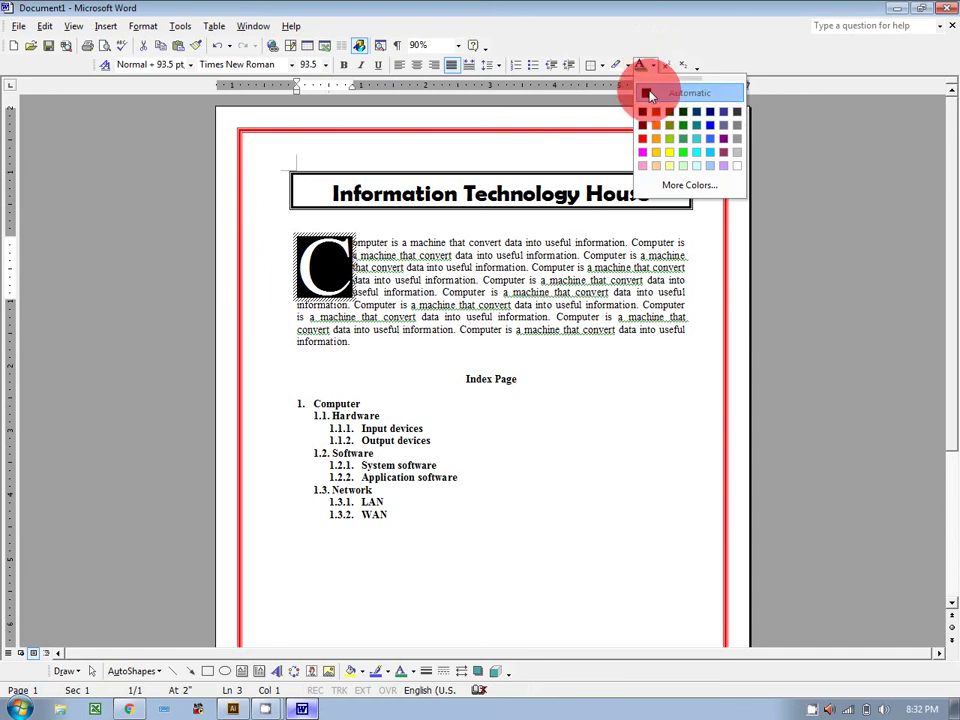
{"action": "left_click", "coordinate": [642, 138]}
{"action": "left_click", "coordinate": [607, 416]}
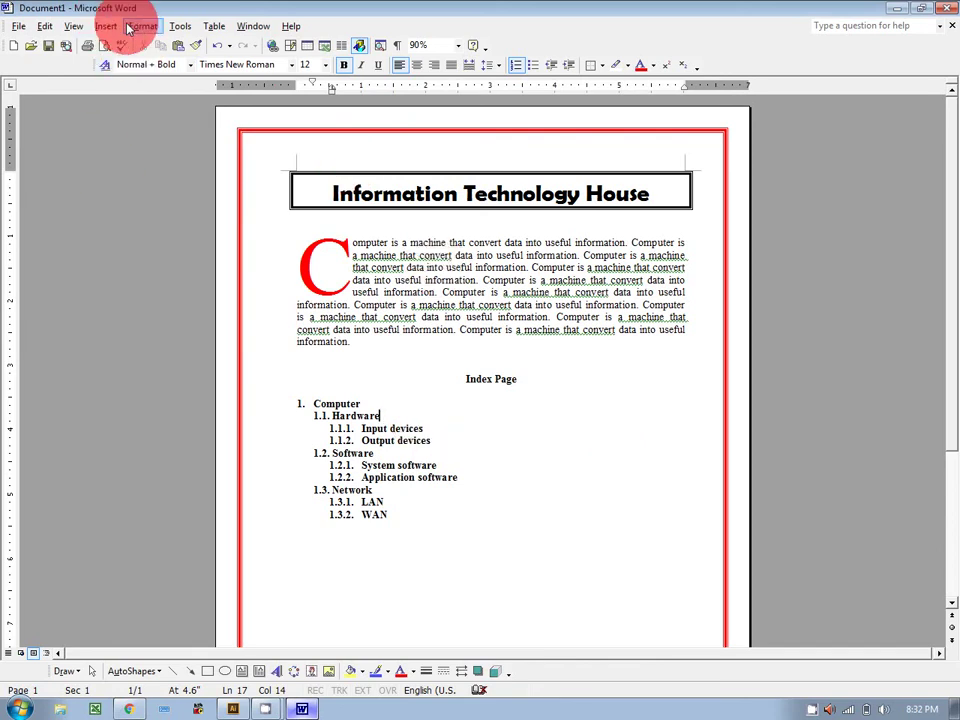
Step: End the outline numbering after "WAN" and leave a blank line below the list
{"action": "left_click", "coordinate": [397, 515]}
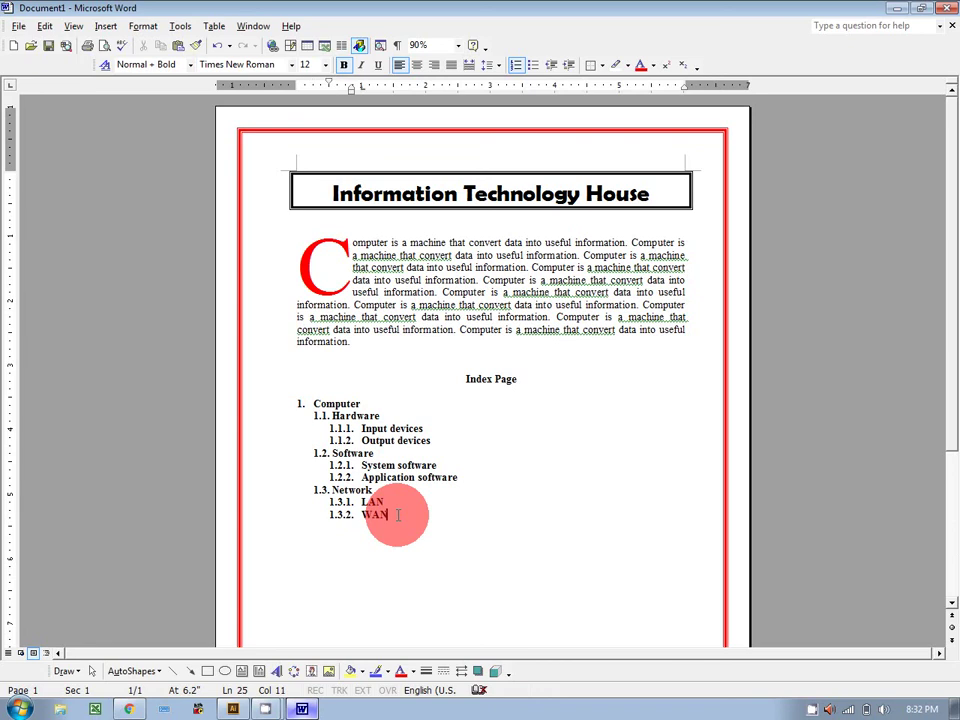
{"action": "key", "text": "Return"}
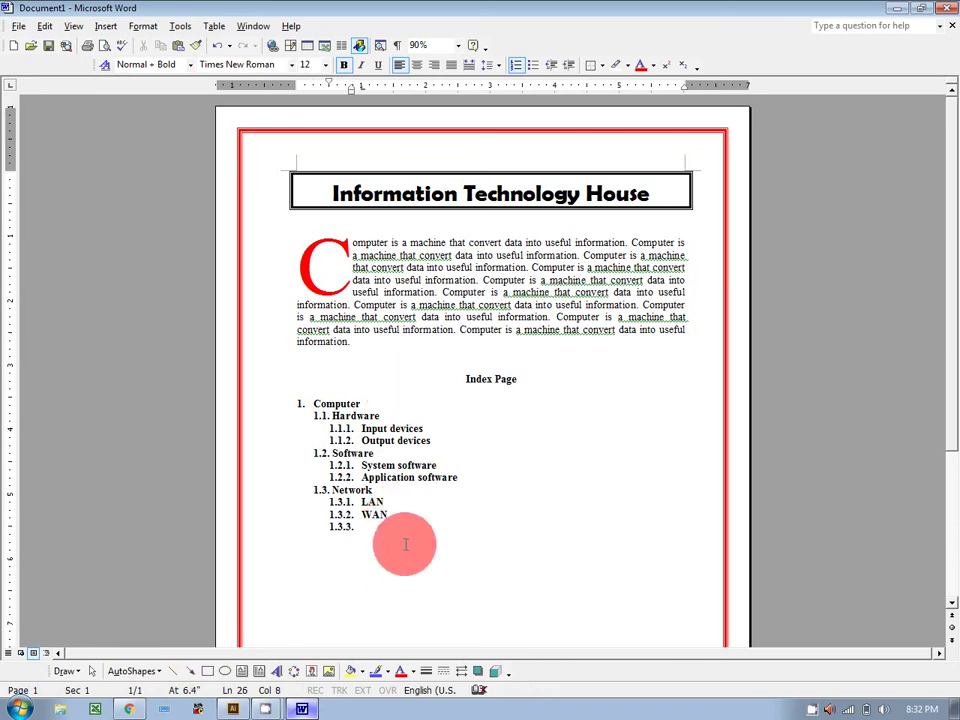
{"action": "left_click", "coordinate": [517, 66]}
{"action": "key", "text": "Return"}
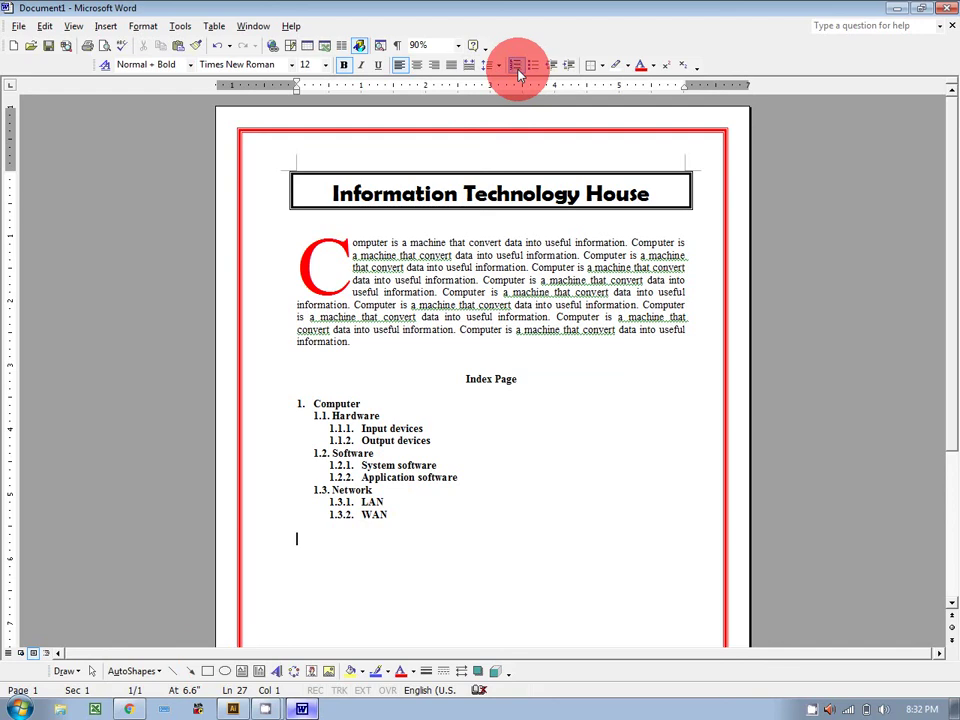
Step: Write the line "From here we will use columns" below the outline list
{"action": "type", "text": "From eher"}
{"action": "key", "text": "BackSpace"}
{"action": "key", "text": "BackSpace"}
{"action": "key", "text": "BackSpace"}
{"action": "key", "text": "BackSpace"}
{"action": "key", "text": "BackSpace"}
{"action": "type", "text": "here we will use"}
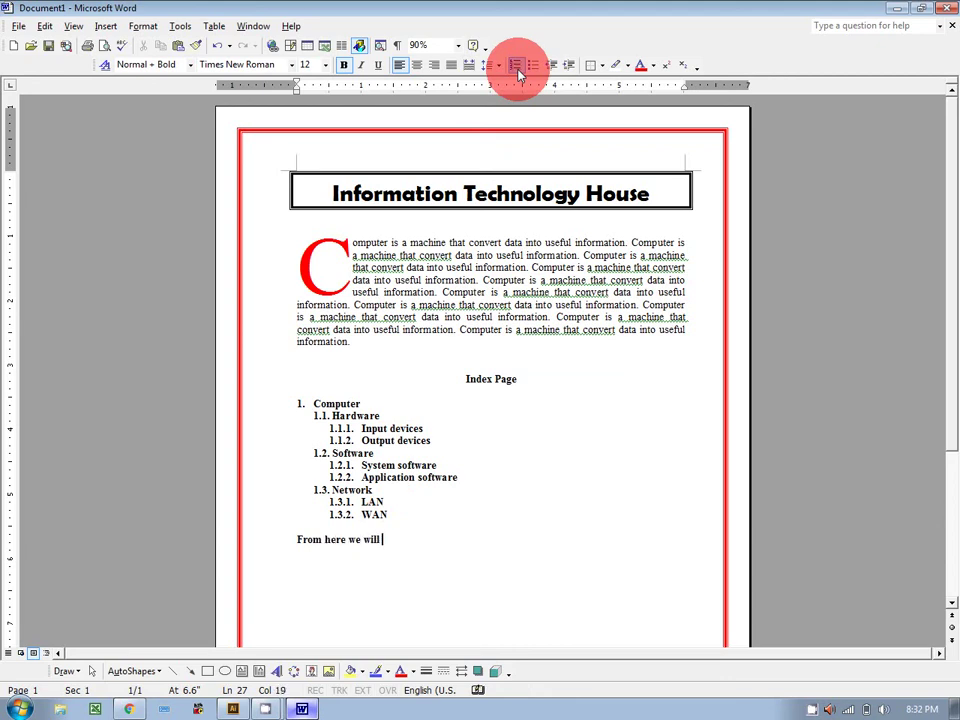
{"action": "type", "text": " columns"}
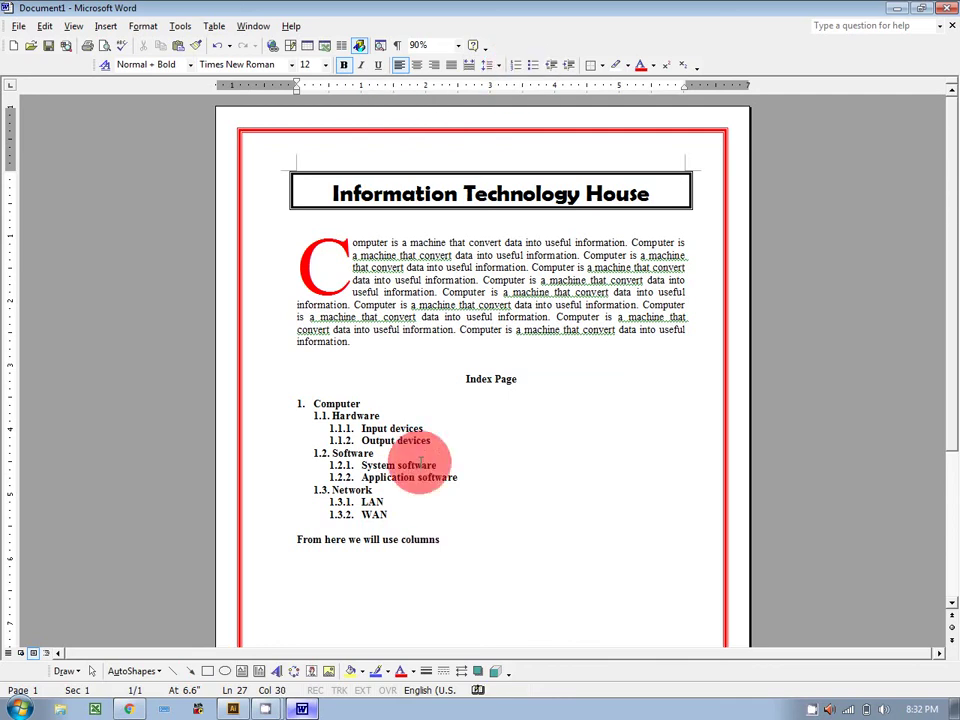
Step: Centre the "From here we will use columns" line and place the cursor on the line beneath it
{"action": "left_click_drag", "start_coordinate": [295, 540], "coordinate": [437, 541]}
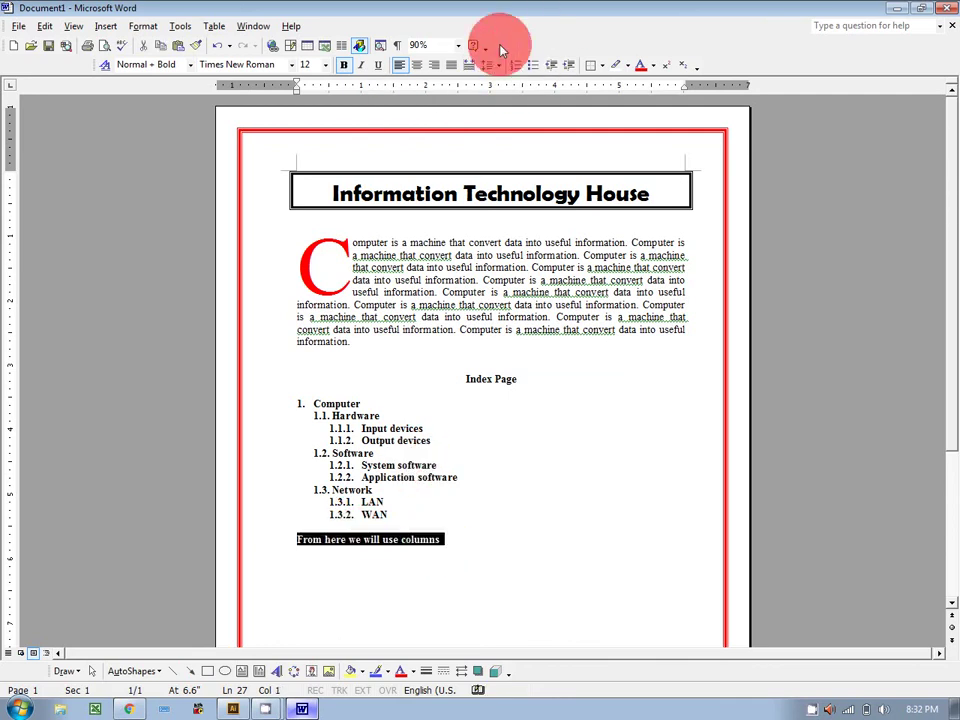
{"action": "left_click", "coordinate": [416, 64]}
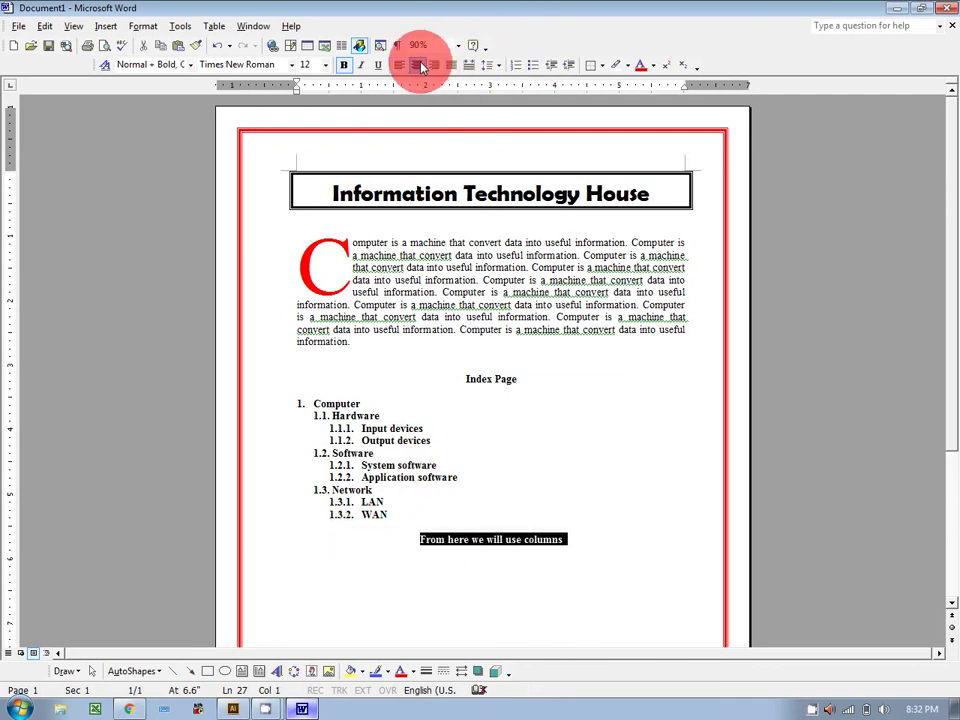
{"action": "left_click", "coordinate": [584, 558]}
{"action": "scroll", "coordinate": [729, 531], "scroll_direction": "down", "scroll_amount": 5}
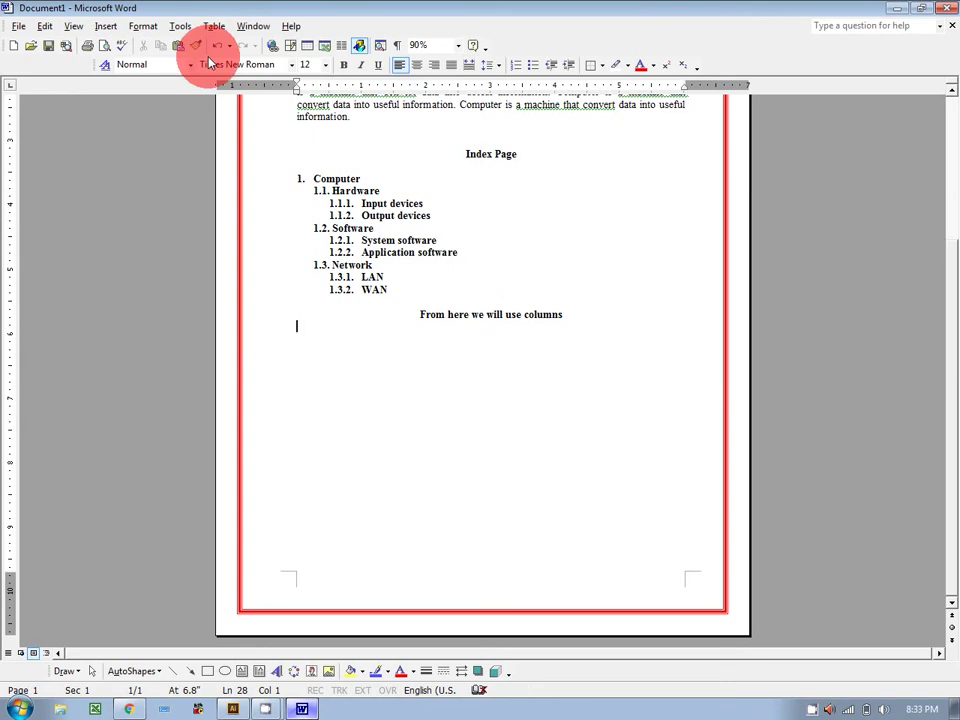
{"action": "scroll", "coordinate": [428, 378], "scroll_direction": "up", "scroll_amount": 1}
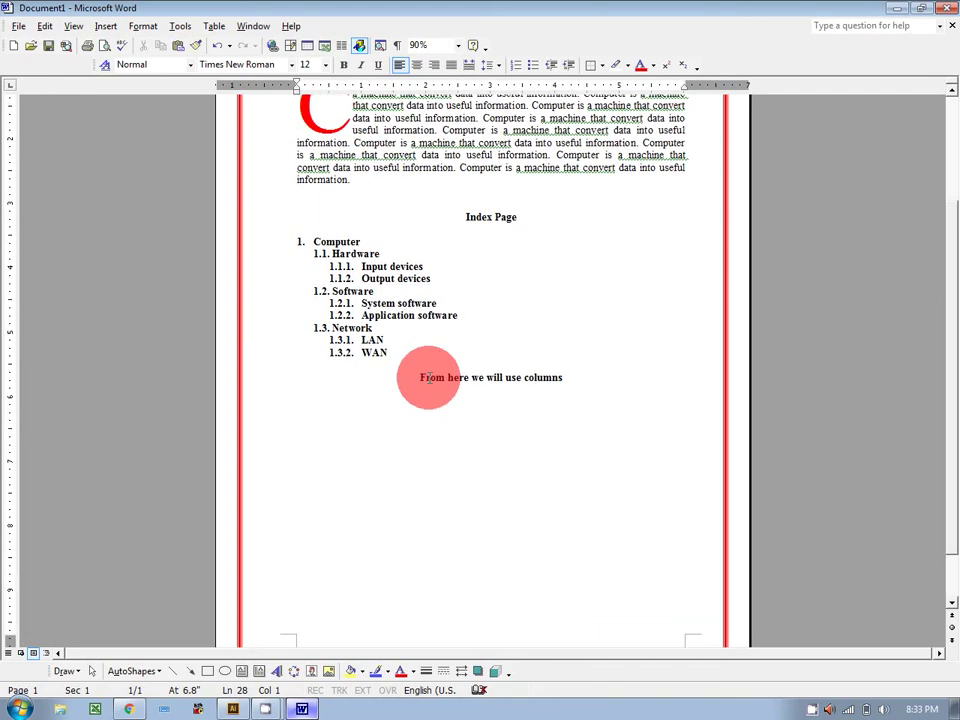
Step: Open the column settings for the blank line below the heading and preview the Two, Three, Left and Right presets
{"action": "key", "text": "Return"}
{"action": "left_click", "coordinate": [138, 27]}
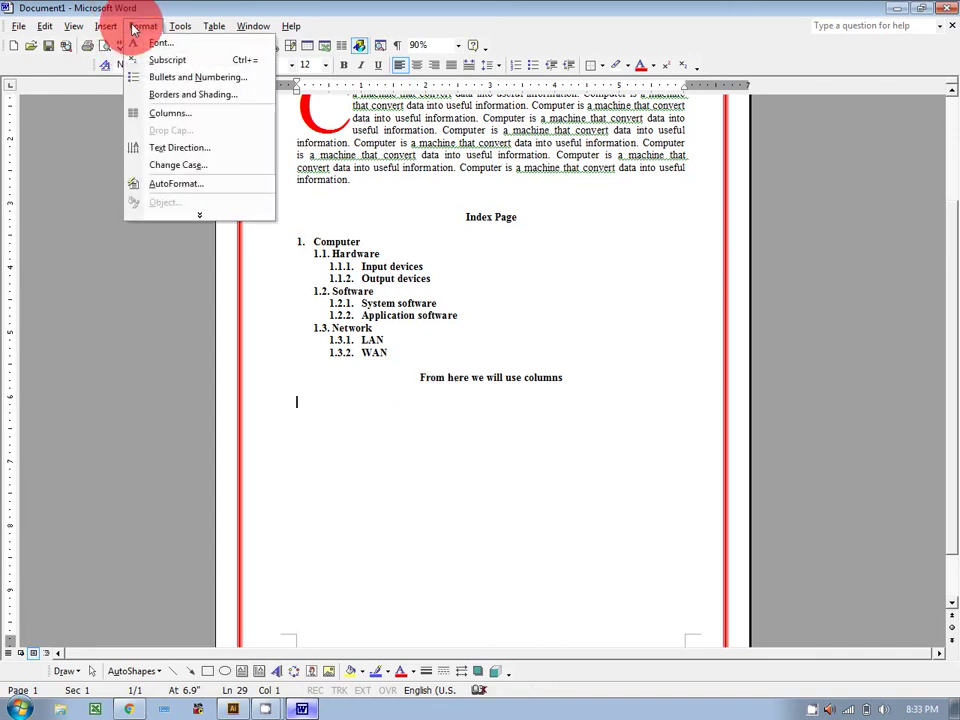
{"action": "left_click", "coordinate": [170, 113]}
{"action": "left_click_drag", "start_coordinate": [254, 24], "coordinate": [675, 121]}
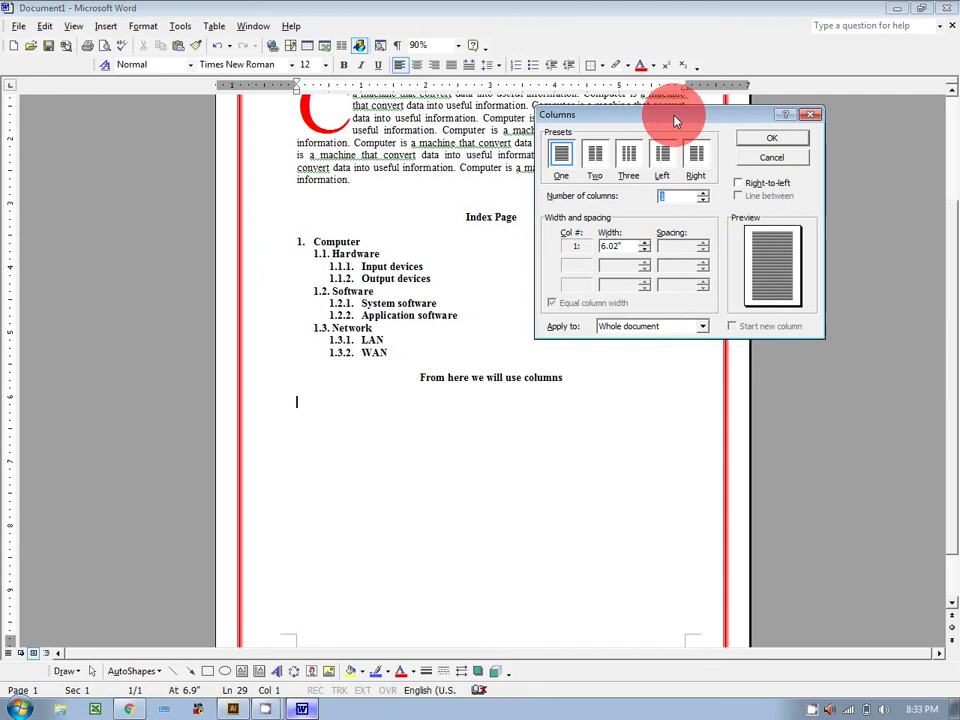
{"action": "left_click_drag", "start_coordinate": [600, 128], "coordinate": [570, 113]}
{"action": "left_click", "coordinate": [565, 140]}
{"action": "left_click", "coordinate": [598, 140]}
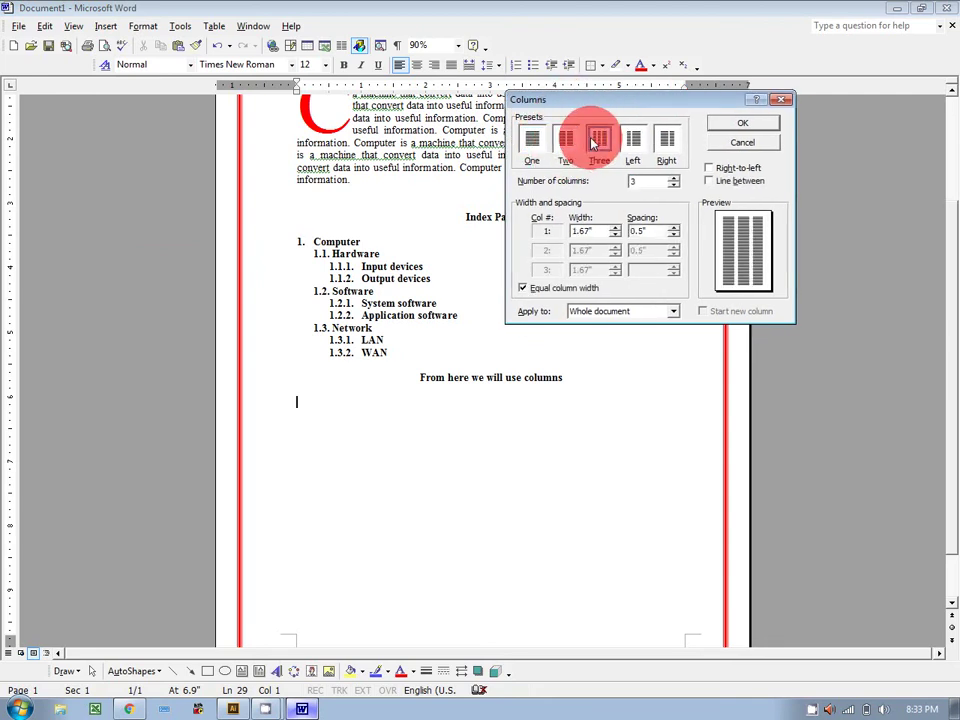
{"action": "left_click", "coordinate": [632, 140]}
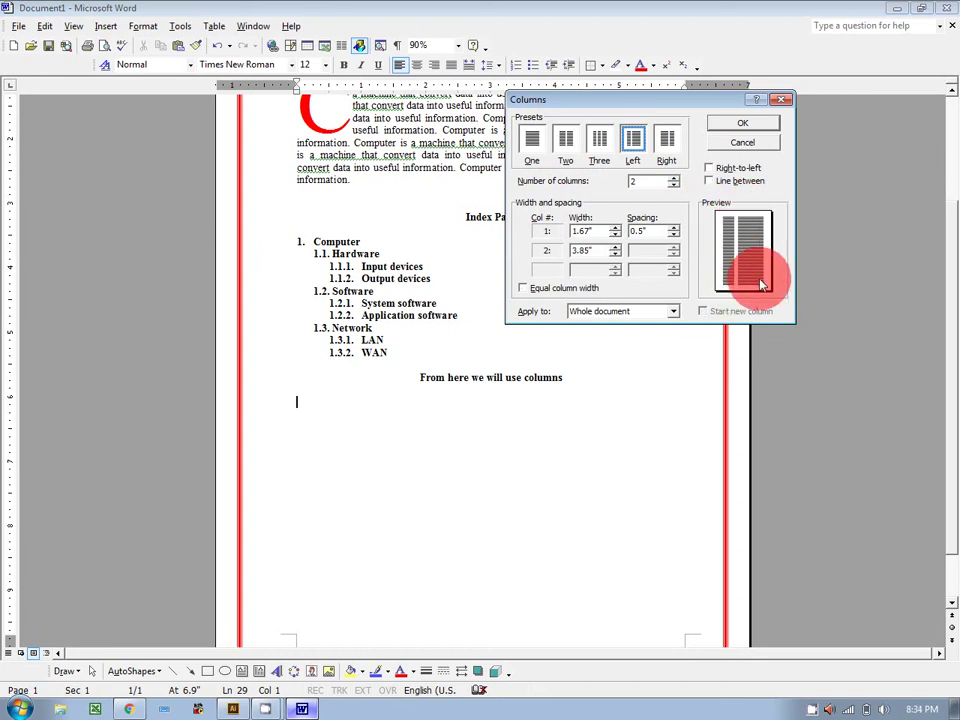
{"action": "left_click", "coordinate": [668, 143]}
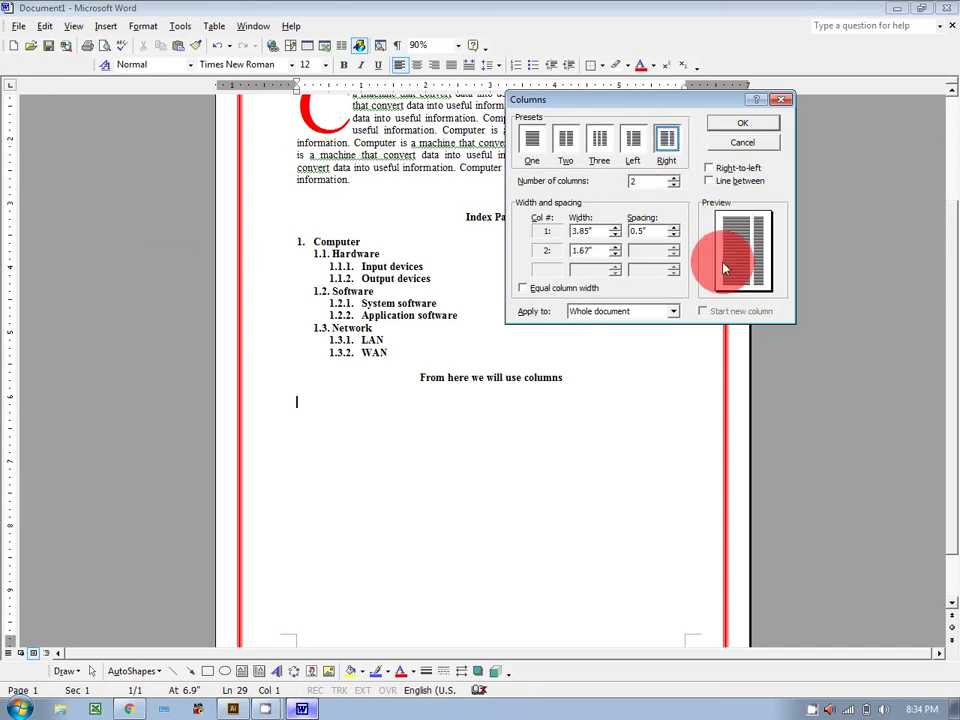
Step: Choose the two-column preset with a line between, trying a column count of 12 before returning to Two
{"action": "left_click", "coordinate": [565, 145]}
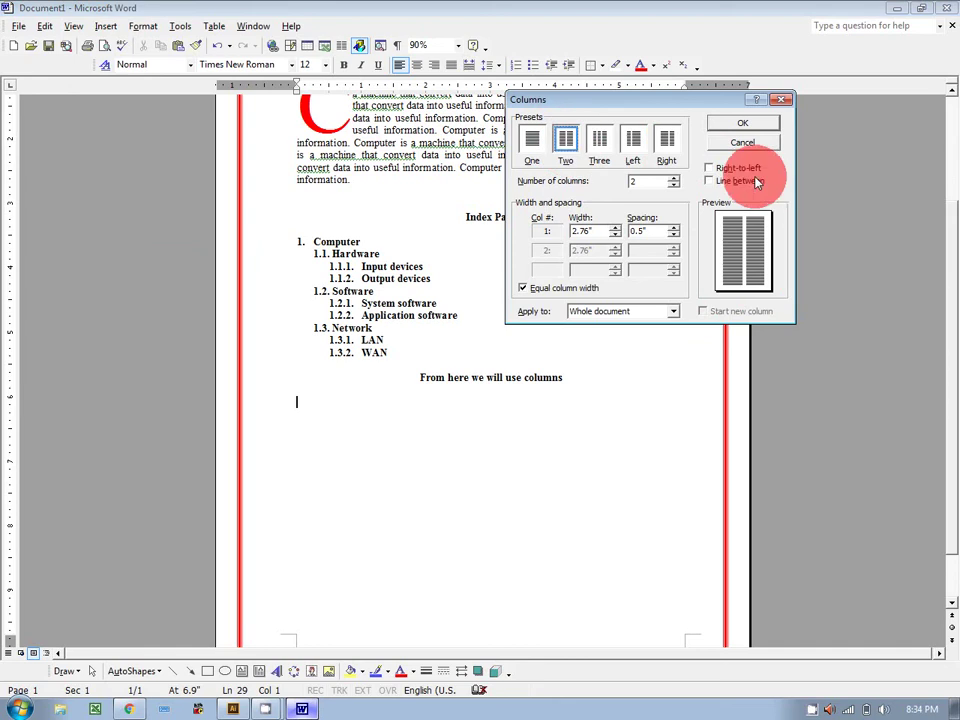
{"action": "left_click", "coordinate": [710, 182]}
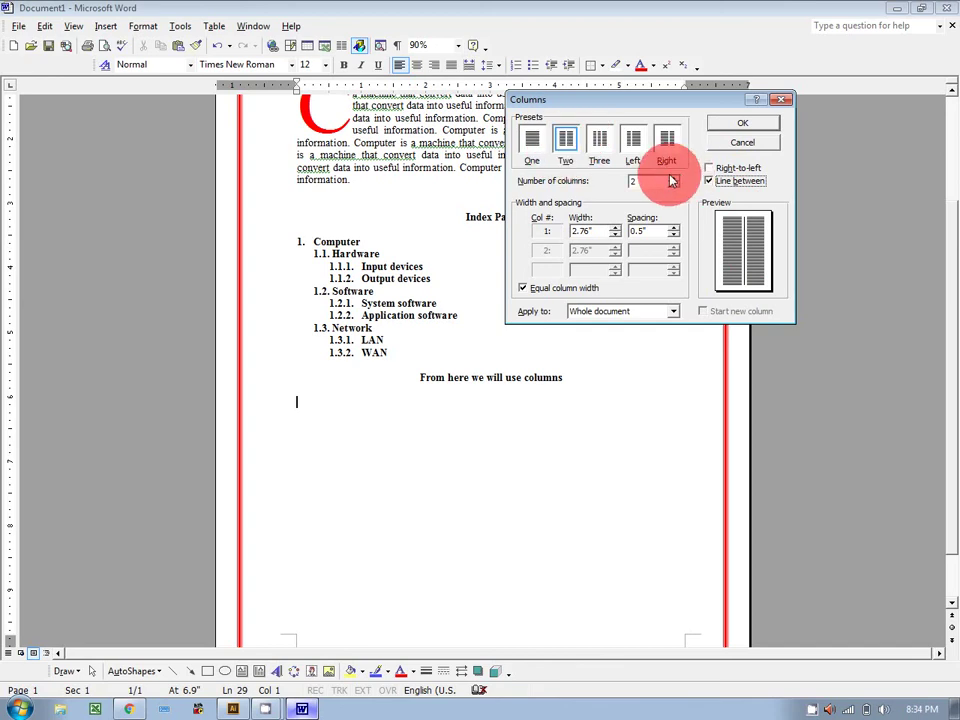
{"action": "left_click_drag", "start_coordinate": [673, 178], "coordinate": [673, 180]}
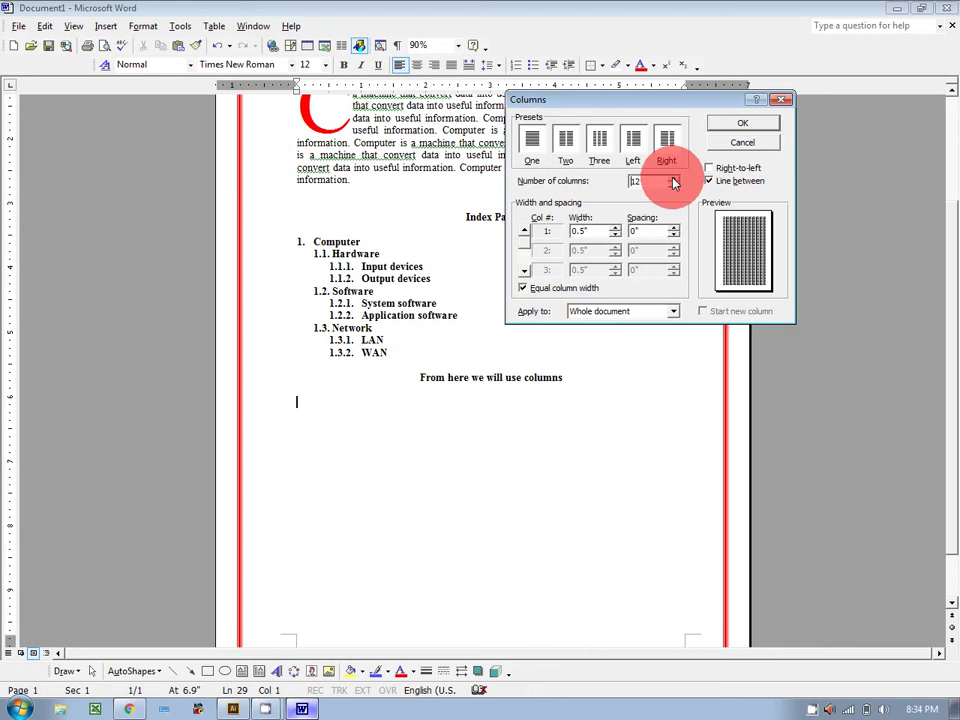
{"action": "left_click", "coordinate": [564, 146]}
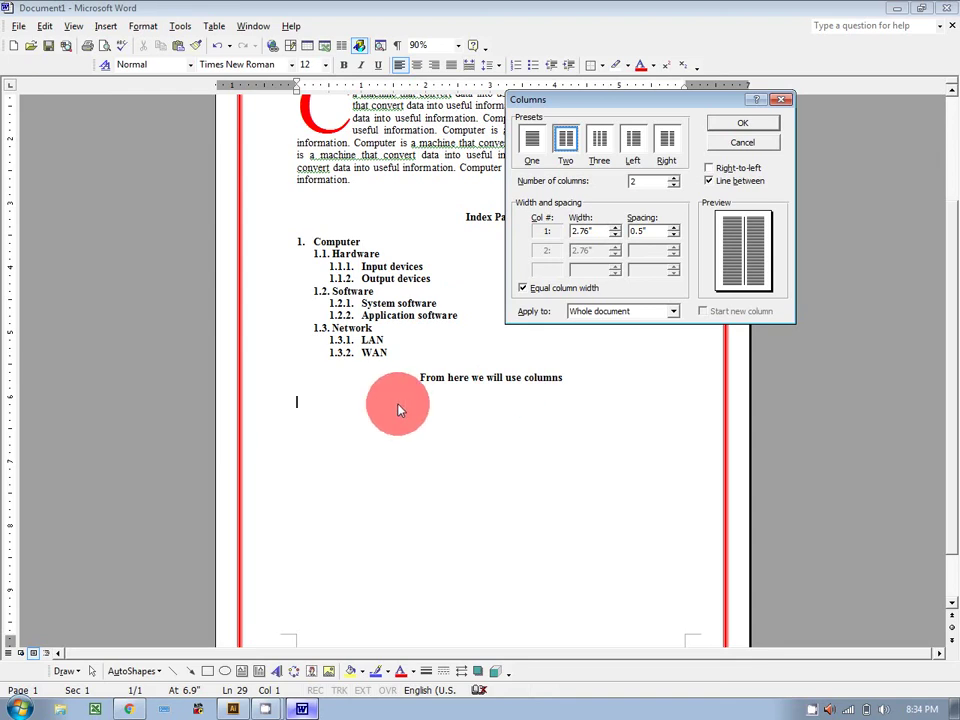
Step: Compare the whole-document and this-point-forward scopes, and apply the two-column layout from this point forward
{"action": "left_click", "coordinate": [617, 318]}
{"action": "left_click", "coordinate": [613, 333]}
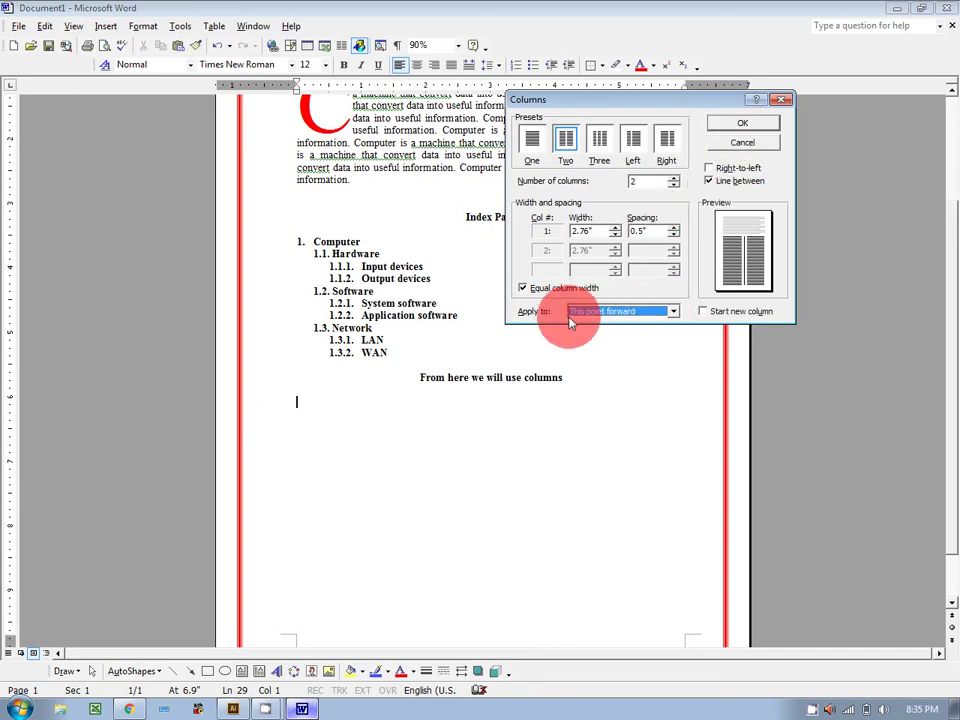
{"action": "left_click", "coordinate": [634, 313]}
{"action": "left_click", "coordinate": [617, 333]}
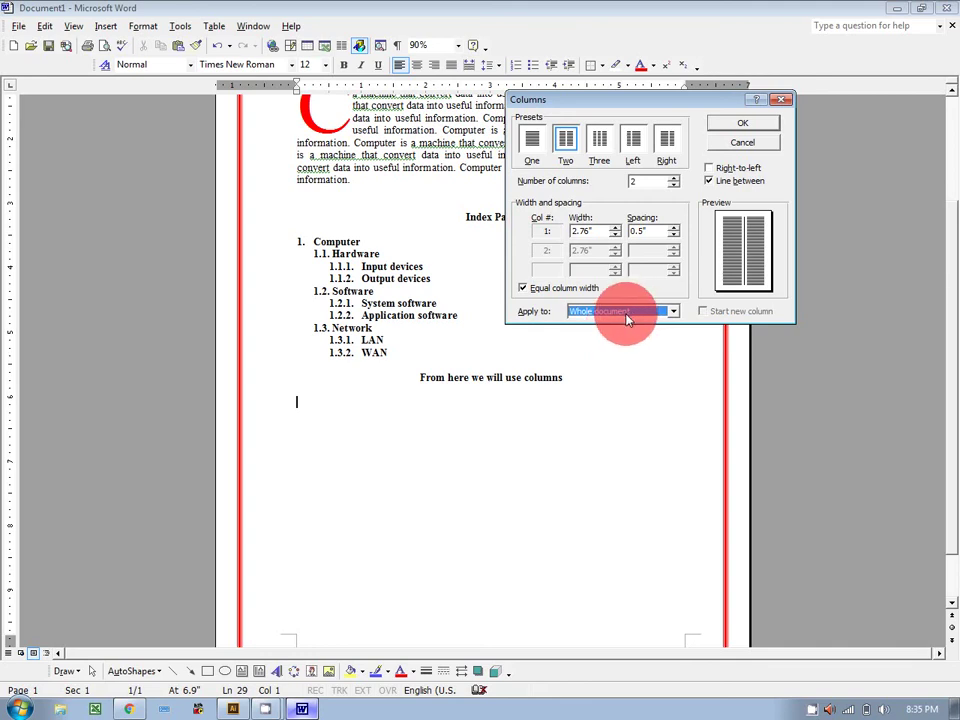
{"action": "left_click", "coordinate": [628, 316]}
{"action": "left_click", "coordinate": [626, 313]}
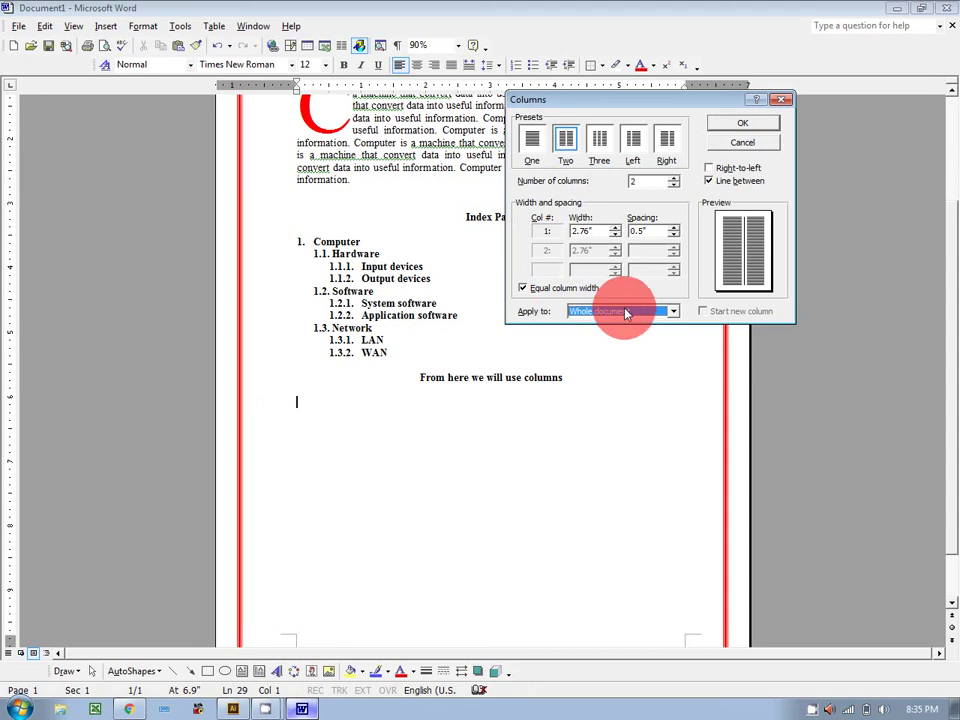
{"action": "left_click", "coordinate": [626, 313]}
{"action": "left_click", "coordinate": [620, 337]}
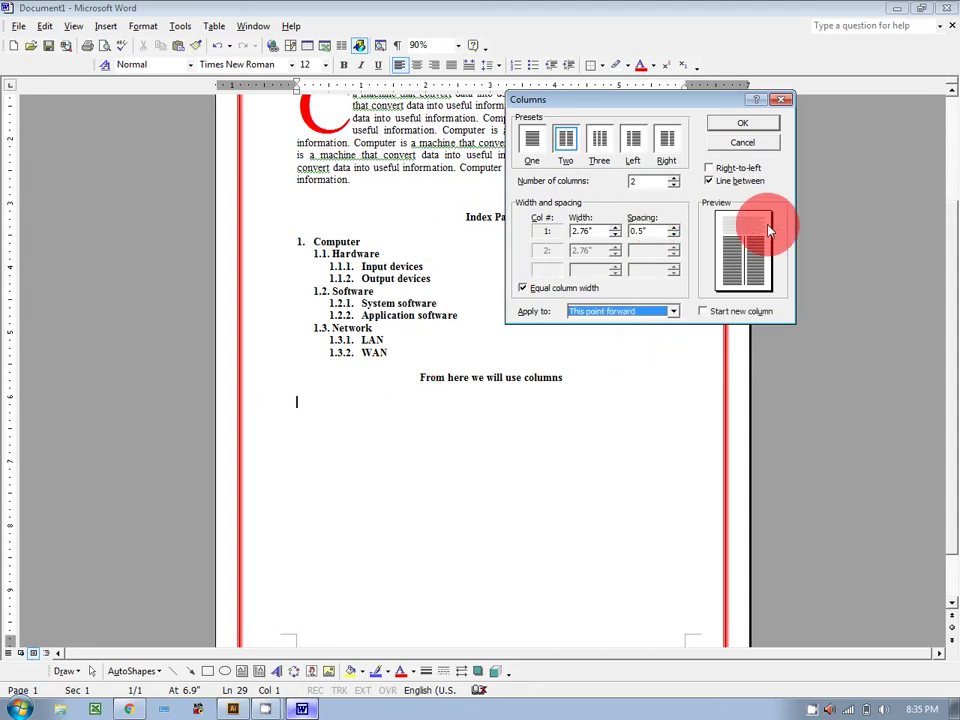
{"action": "left_click", "coordinate": [605, 318]}
{"action": "left_click", "coordinate": [604, 335]}
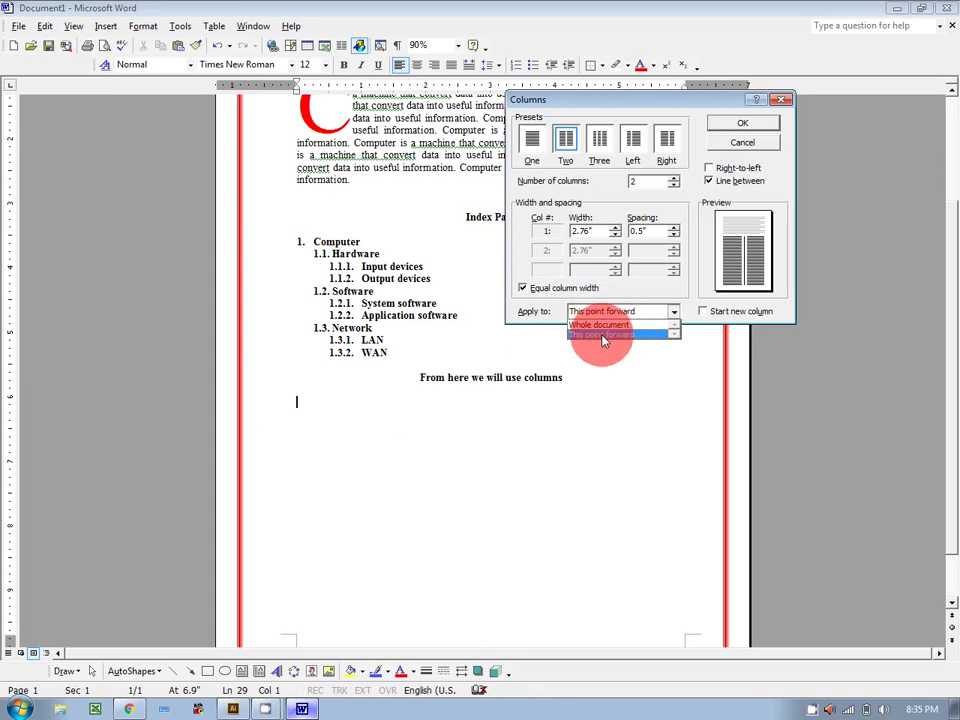
{"action": "left_click", "coordinate": [738, 124]}
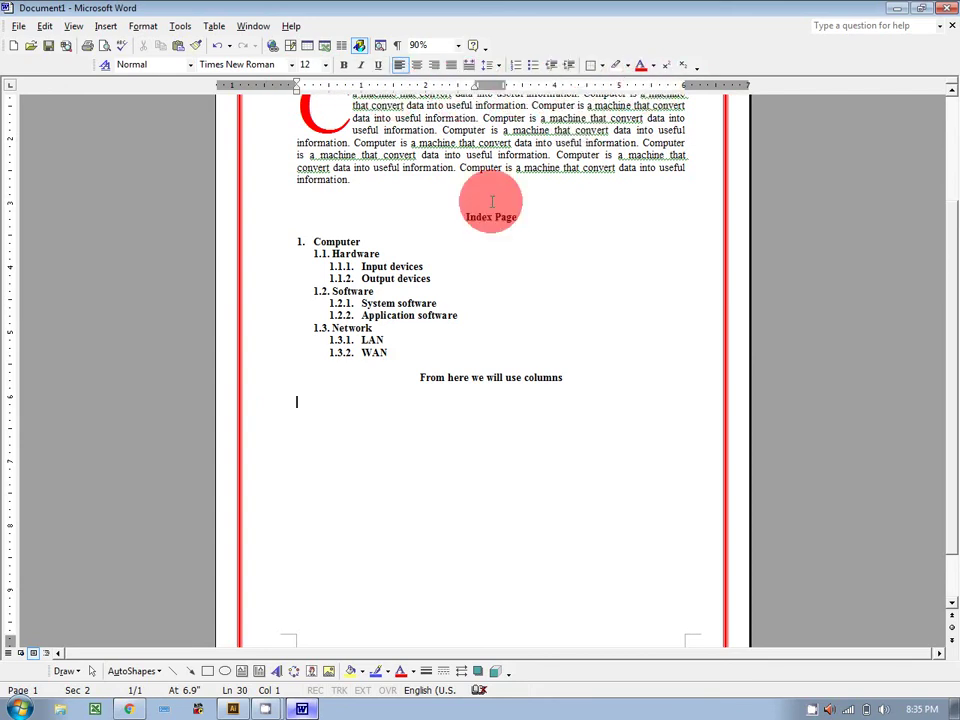
Step: Paste the paragraph of repeated "Computer is a machine that convert data into useful information." sentences into the first column, without a trailing line break
{"action": "type", "text": "Computer is a machine that convert data into useful information. Computer is a machine that convert data into useful information. Computer is a machine that convert data into useful information. Computer is a machine that convert data into useful information."}
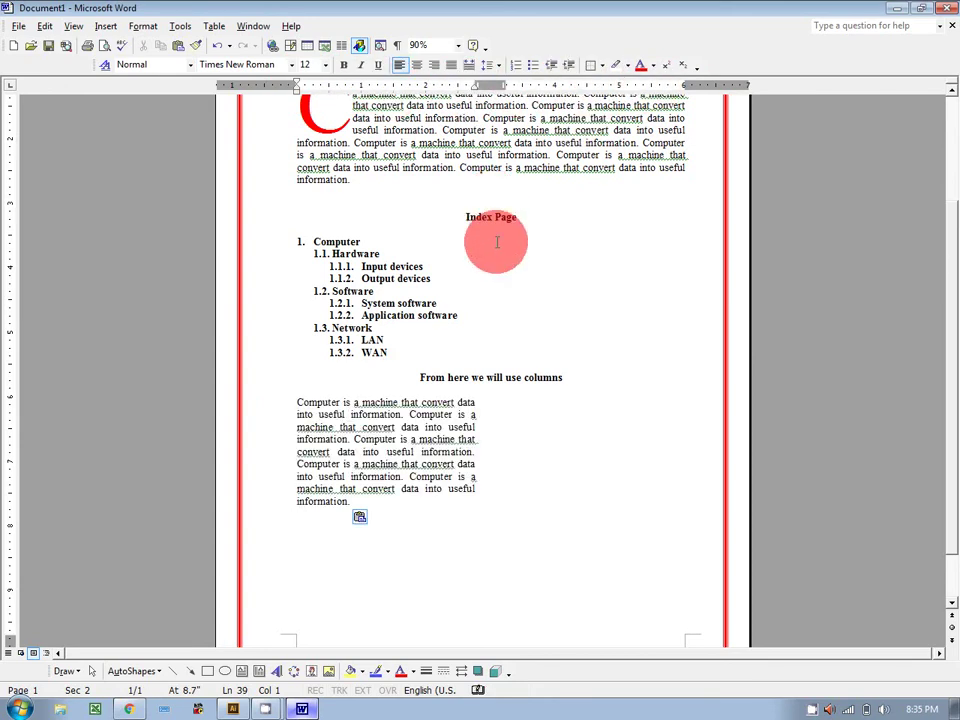
{"action": "key", "text": "BackSpace"}
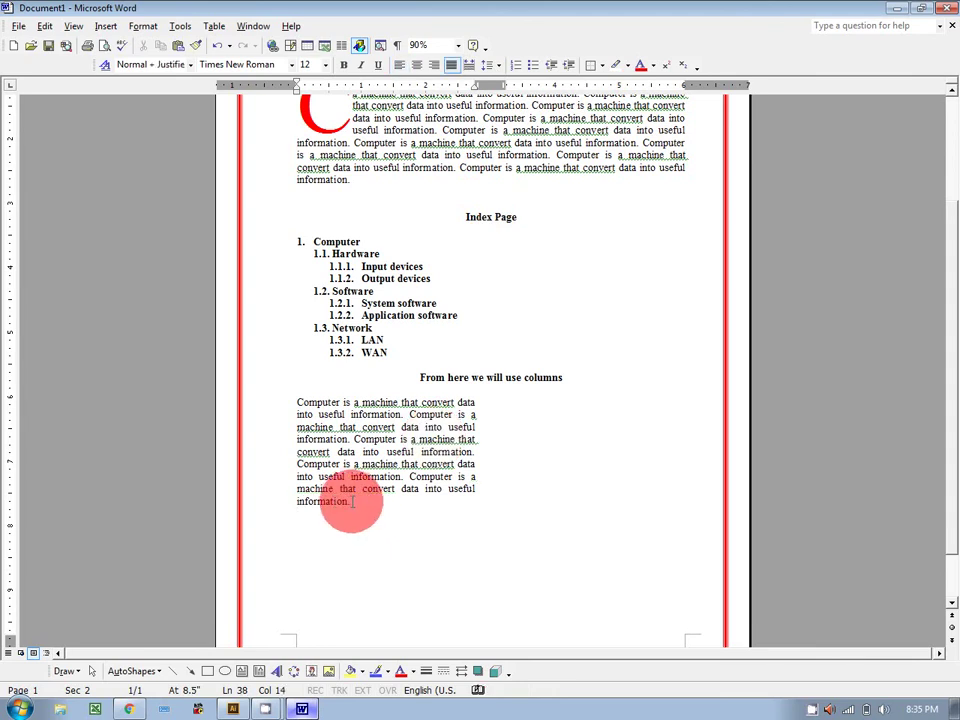
Step: Extend the first column with another copy of the paragraph and random filler text until it flows into the second column
{"action": "type", "text": "Computer is a machine that convert data into useful information. Computer is a machine that convert data into useful information. Computer is a machine that convert data into useful information. Computer is a machine that convert data into useful information. Computer is a machine that convert data into useful information."}
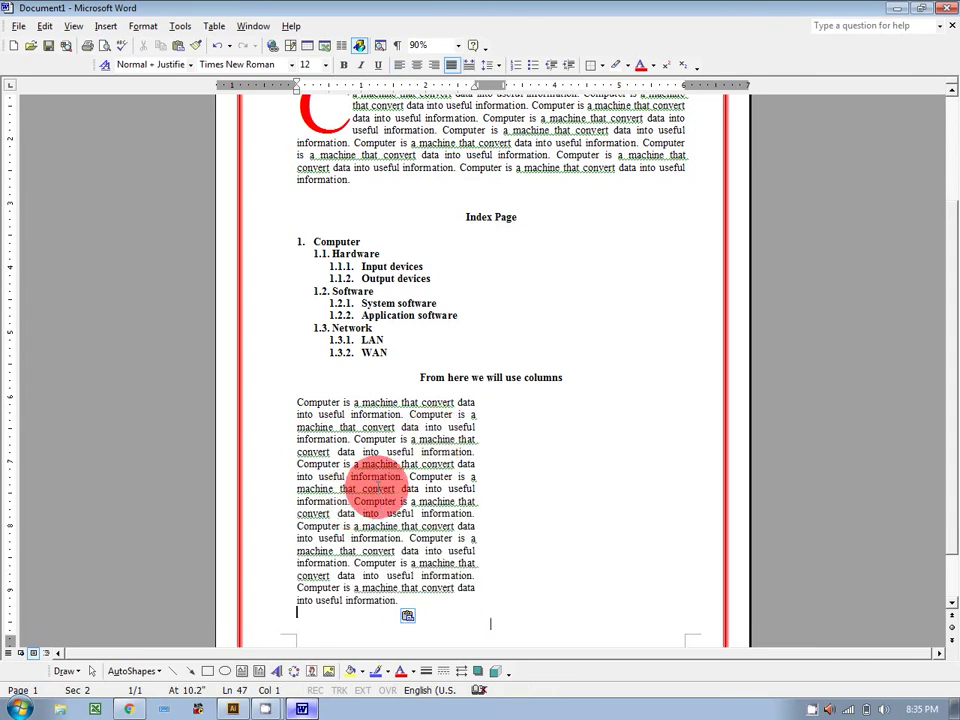
{"action": "key", "text": "BackSpace"}
{"action": "type", "text": "ukear iu i8"}
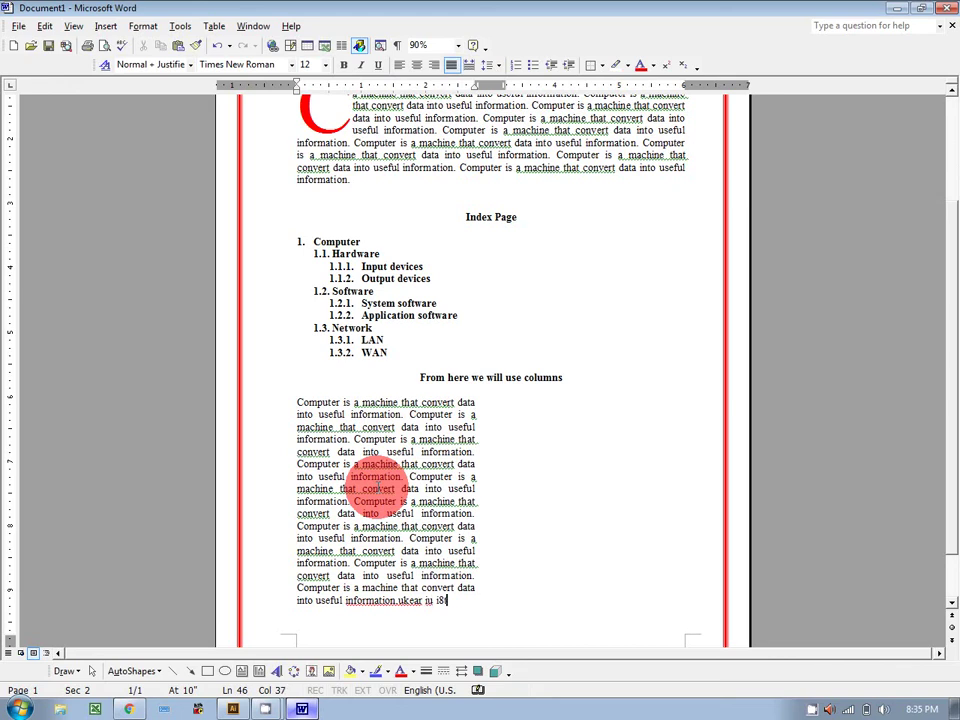
{"action": "type", "text": "tewriu iut I uewrui iuteuir iutiuet riut iut ui iutewriut"}
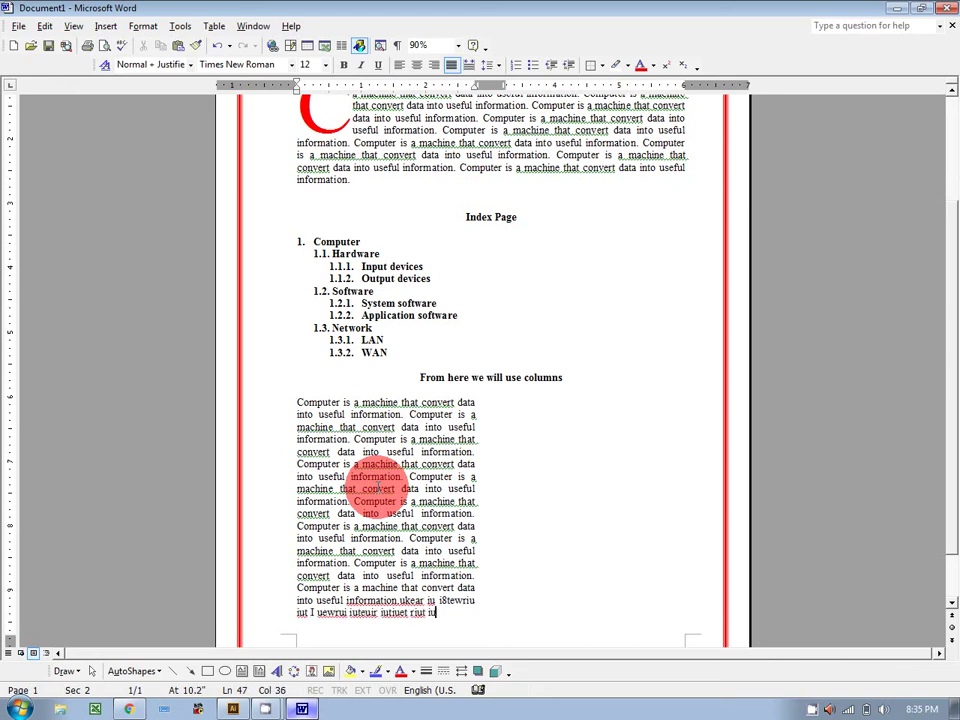
{"action": "type", "text": " ui uti iu"}
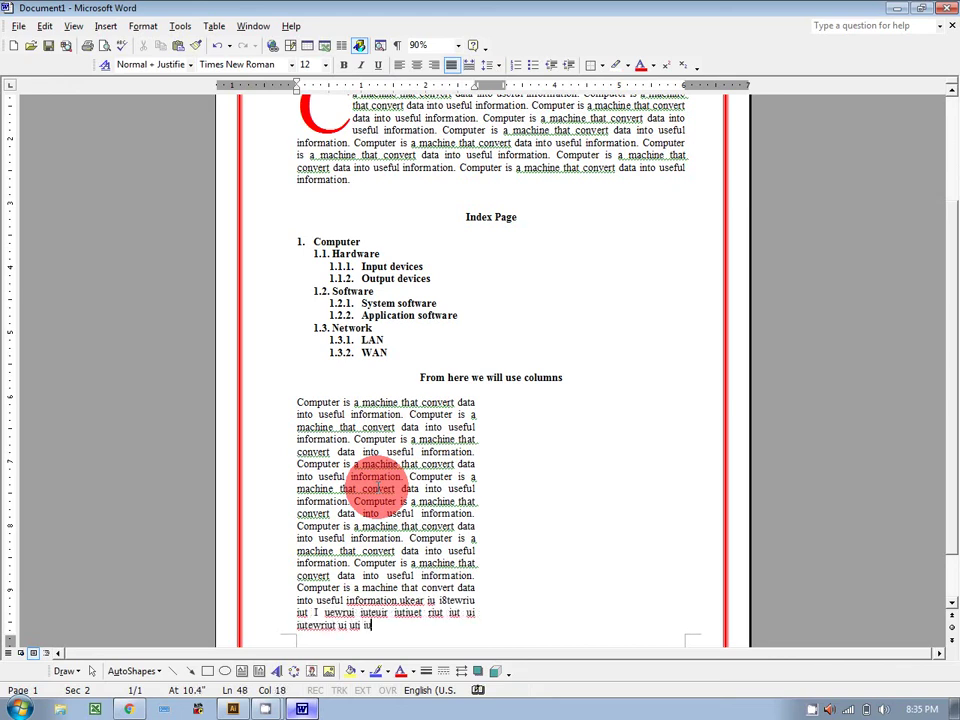
{"action": "type", "text": "t iuewui iut ewruit iut ui I uterui iutieur iu"}
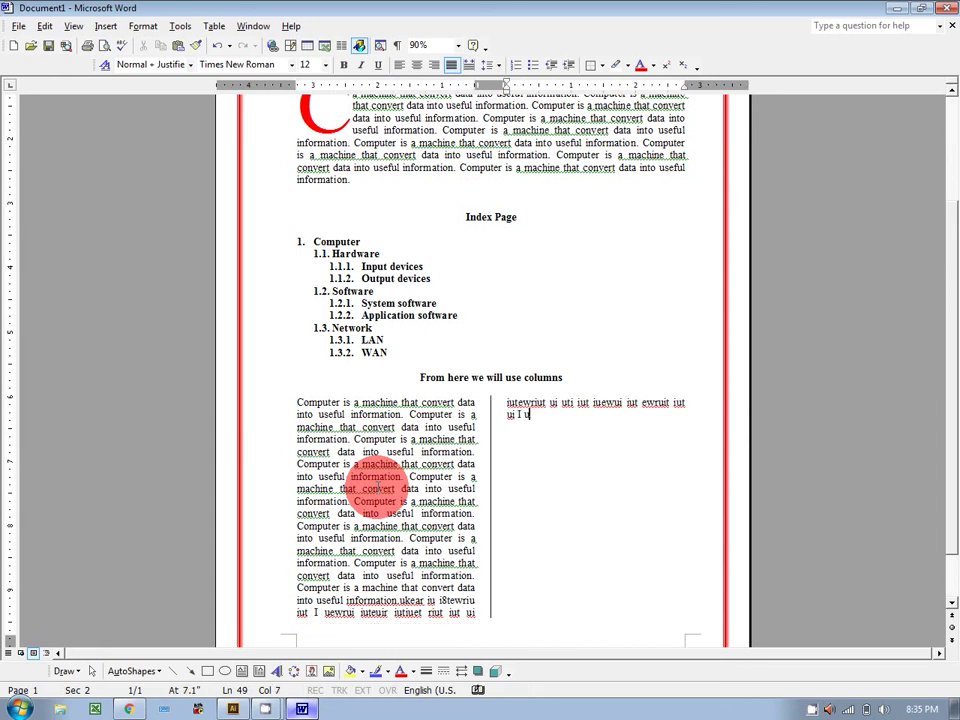
{"action": "type", "text": "t iuwetr iutiuewrt iut "}
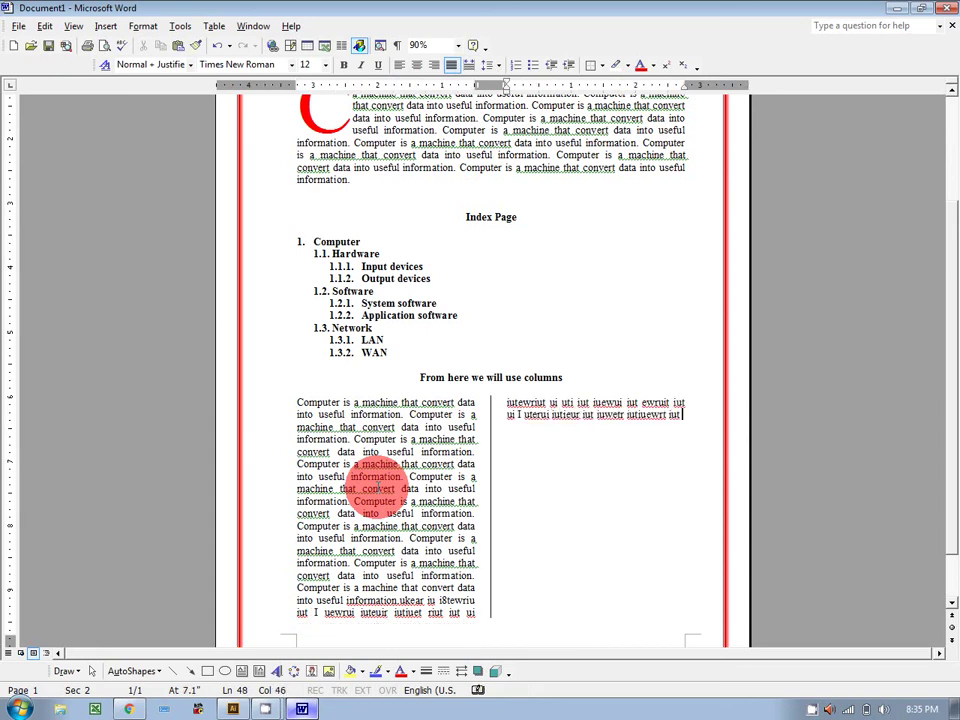
{"action": "type", "text": "ieurtiut ewiurtiuet riuiutiuet ri"}
Step: Fill the second column with two more copies of the computer paragraph and check the flow onto the second page
{"action": "type", "text": "Computer is a machine that convert data into useful information. Computer is a machine that convert data into useful information. Computer is a machine that convert data into useful information. Computer is a machine that convert data into useful information. Computer is a machine that convert data into useful information."}
{"action": "type", "text": "Computer is a machine that convert data into useful information. Computer is a machine that convert data into useful information. Computer is a machine that convert data into useful information. Computer is a machine that convert data into useful information. Computer is a machine that convert data into useful information."}
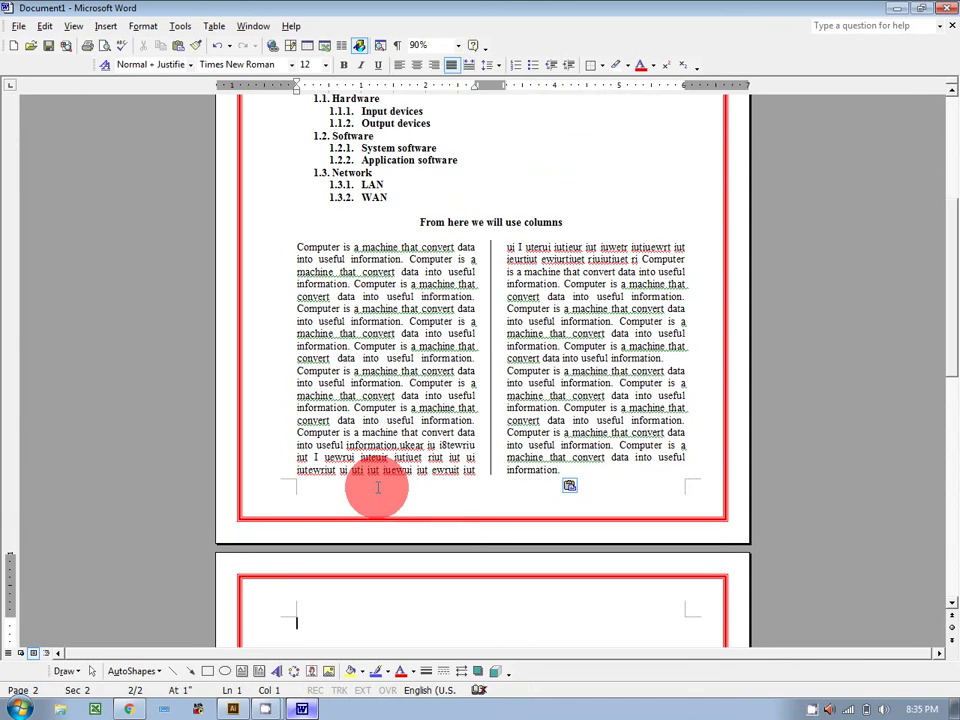
{"action": "scroll", "coordinate": [400, 580], "scroll_direction": "down", "scroll_amount": 3}
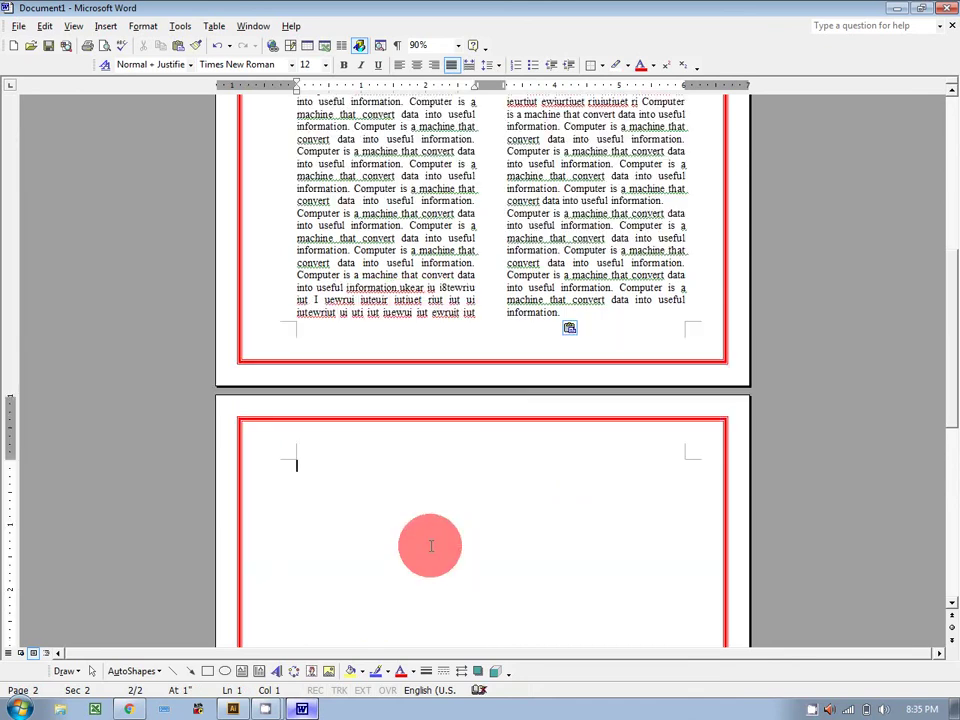
{"action": "scroll", "coordinate": [489, 496], "scroll_direction": "up", "scroll_amount": 3}
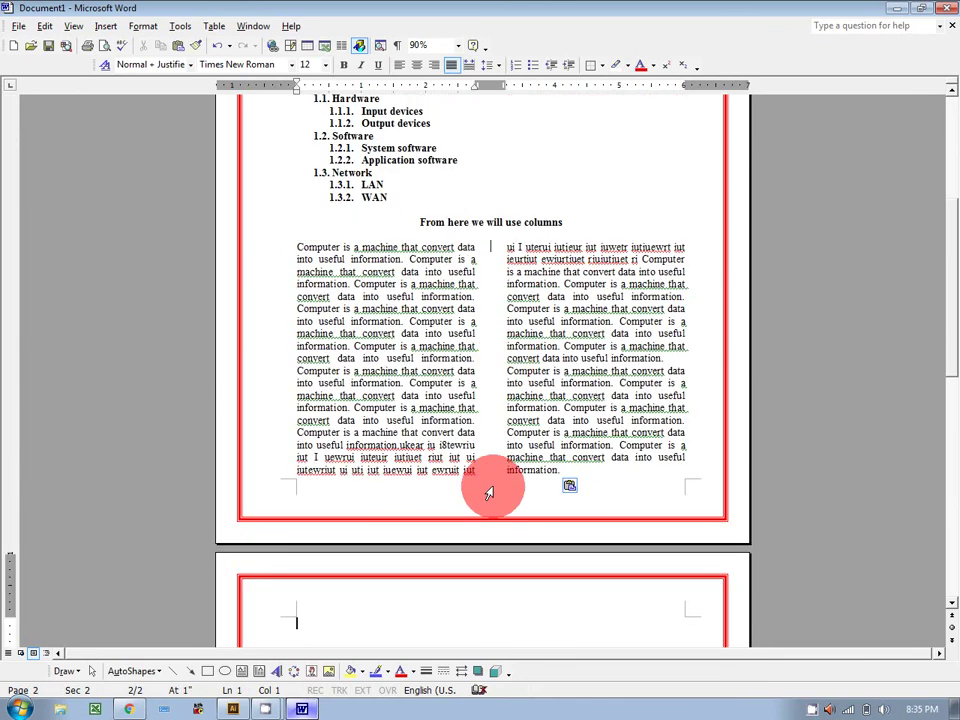
Step: Undo the filler text and extra paragraph copies, back to the single paragraph in the first column
{"action": "key", "text": "ctrl+z"}
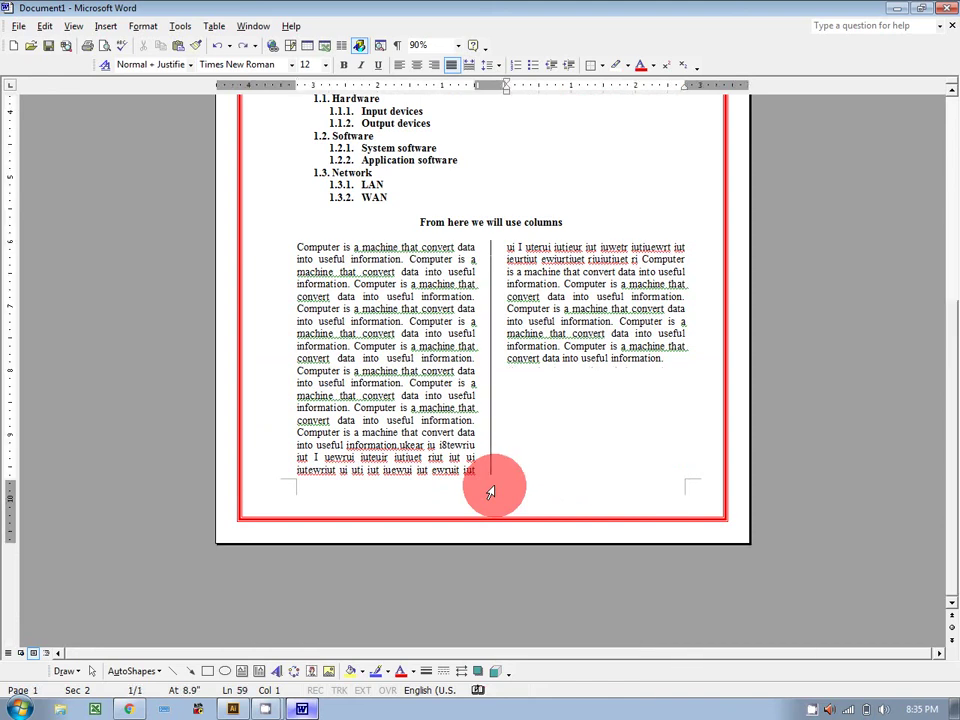
{"action": "key", "text": "ctrl+z"}
{"action": "key", "text": "ctrl+z"}
{"action": "key", "text": "ctrl+z"}
{"action": "key", "text": "ctrl+z"}
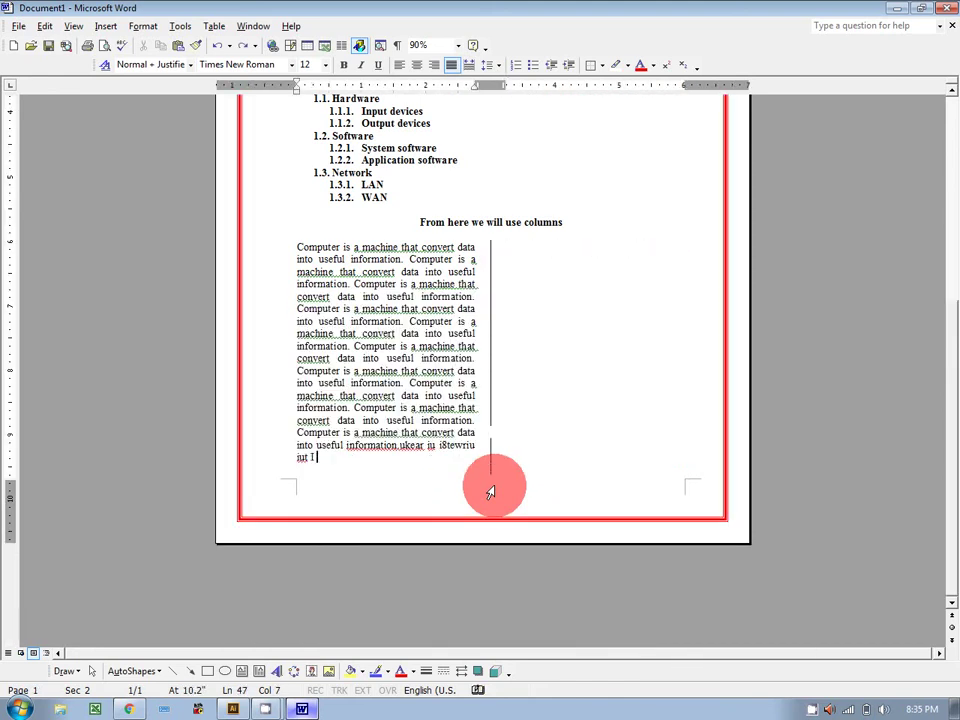
{"action": "key", "text": "ctrl+z"}
{"action": "key", "text": "ctrl+z"}
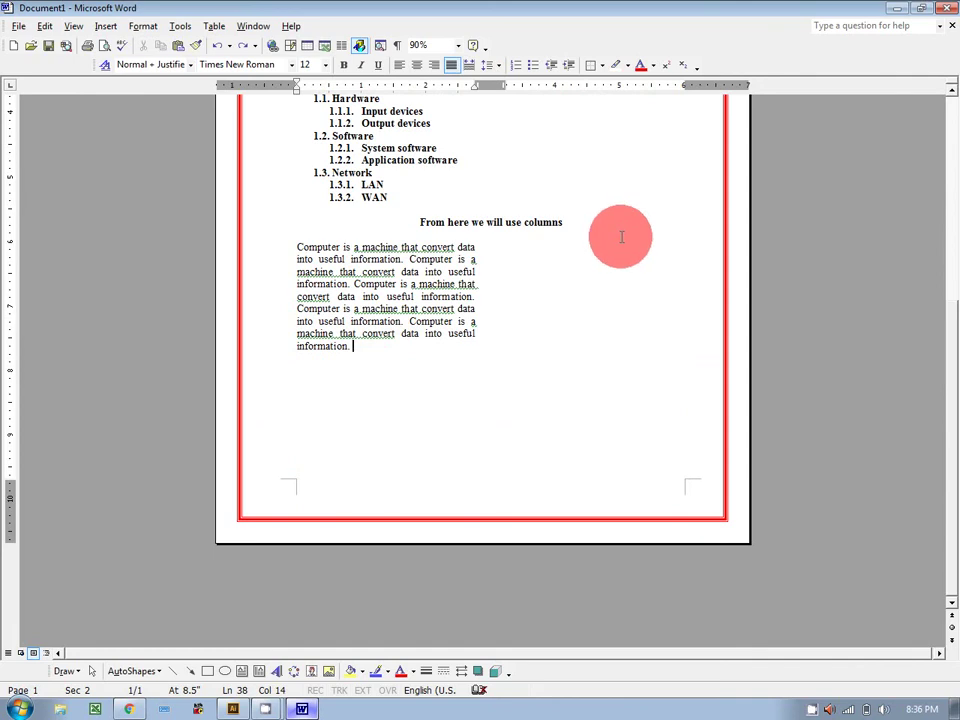
Step: Add blank lines after the paragraph until the cursor moves to the start of the second column
{"action": "key", "text": "Return"}
{"action": "key", "text": "Return"}
{"action": "key", "text": "Return"}
{"action": "key", "text": "Return"}
{"action": "key", "text": "Return"}
{"action": "key", "text": "Return"}
{"action": "key", "text": "Return"}
{"action": "key", "text": "Return"}
{"action": "key", "text": "Return"}
{"action": "key", "text": "Return"}
{"action": "key", "text": "Return"}
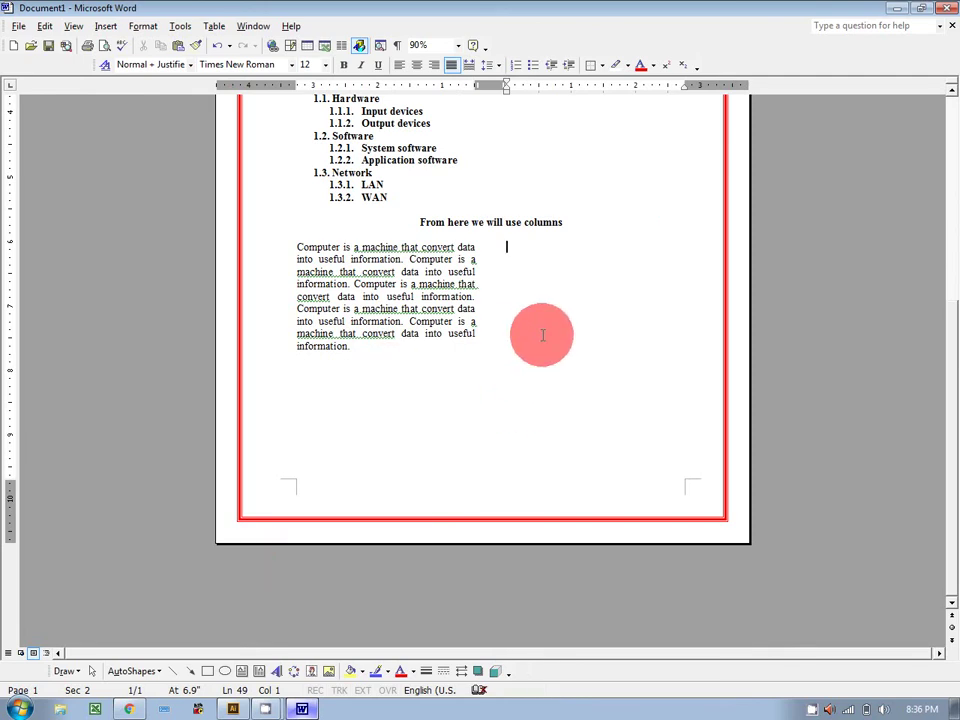
Step: Delete the blank lines so the cursor returns to the end of the first column's paragraph
{"action": "key", "text": "BackSpace"}
{"action": "key", "text": "BackSpace"}
{"action": "key", "text": "BackSpace"}
{"action": "key", "text": "BackSpace"}
{"action": "key", "text": "BackSpace"}
{"action": "key", "text": "BackSpace"}
{"action": "key", "text": "BackSpace"}
{"action": "key", "text": "BackSpace"}
{"action": "key", "text": "BackSpace"}
{"action": "key", "text": "BackSpace"}
{"action": "key", "text": "BackSpace"}
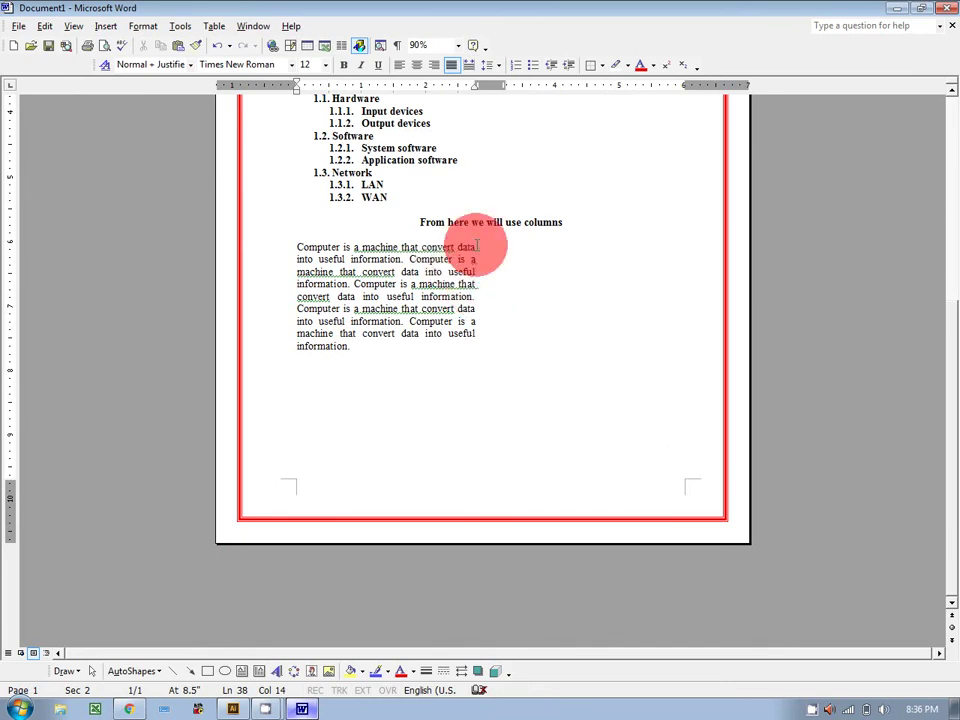
Step: Insert a column break at the end of the first column's paragraph and remove it again
{"action": "left_click", "coordinate": [107, 27]}
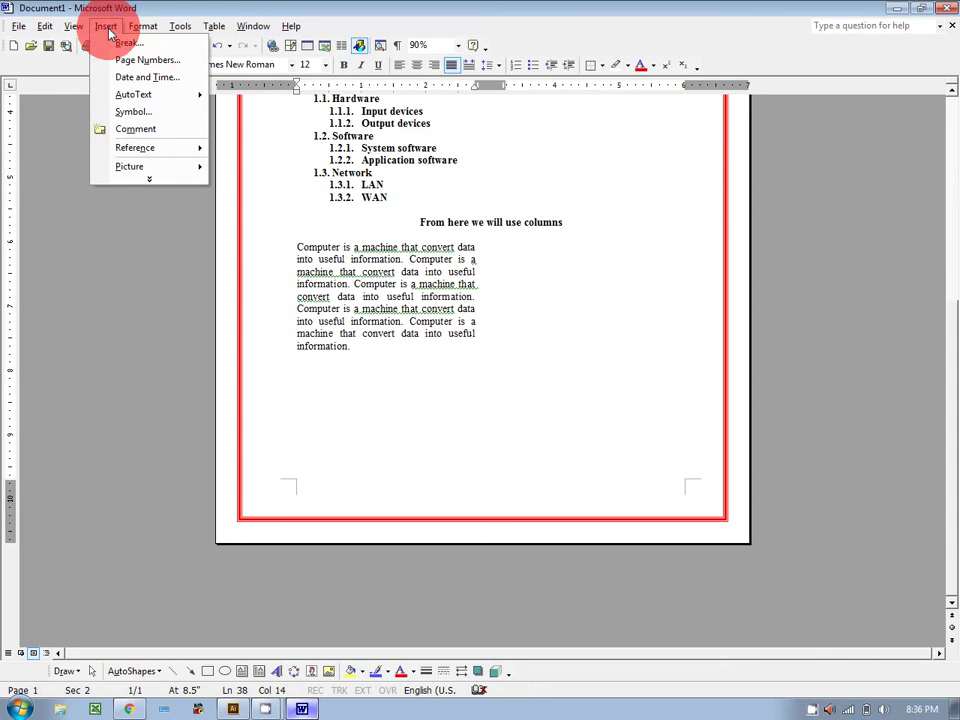
{"action": "left_click", "coordinate": [112, 43]}
{"action": "left_click", "coordinate": [428, 217]}
{"action": "left_click_drag", "start_coordinate": [448, 174], "coordinate": [753, 176]}
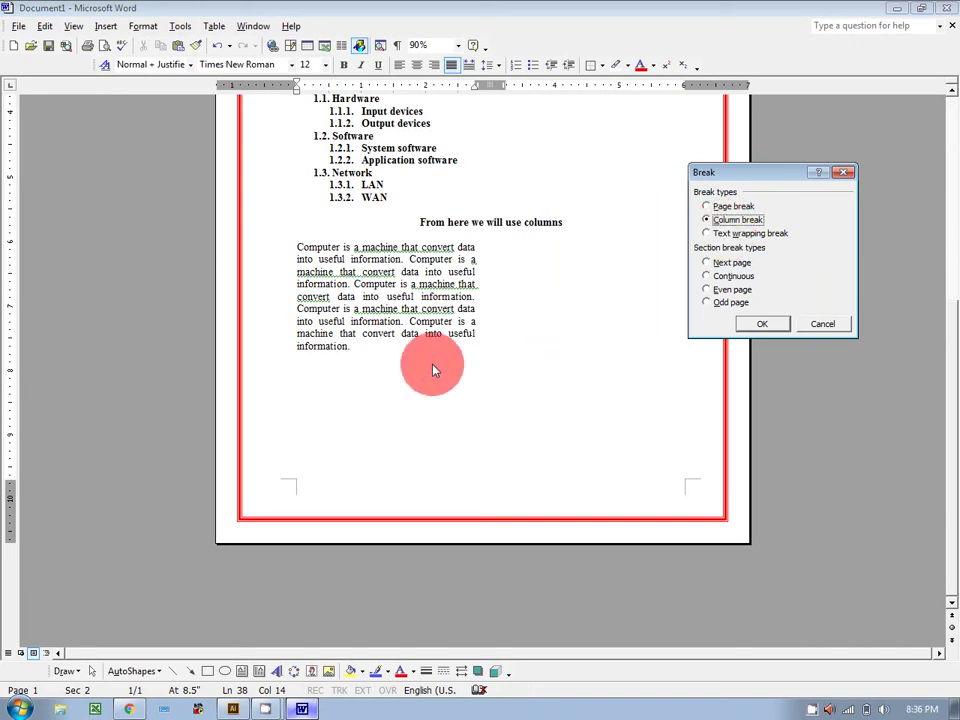
{"action": "left_click", "coordinate": [760, 325]}
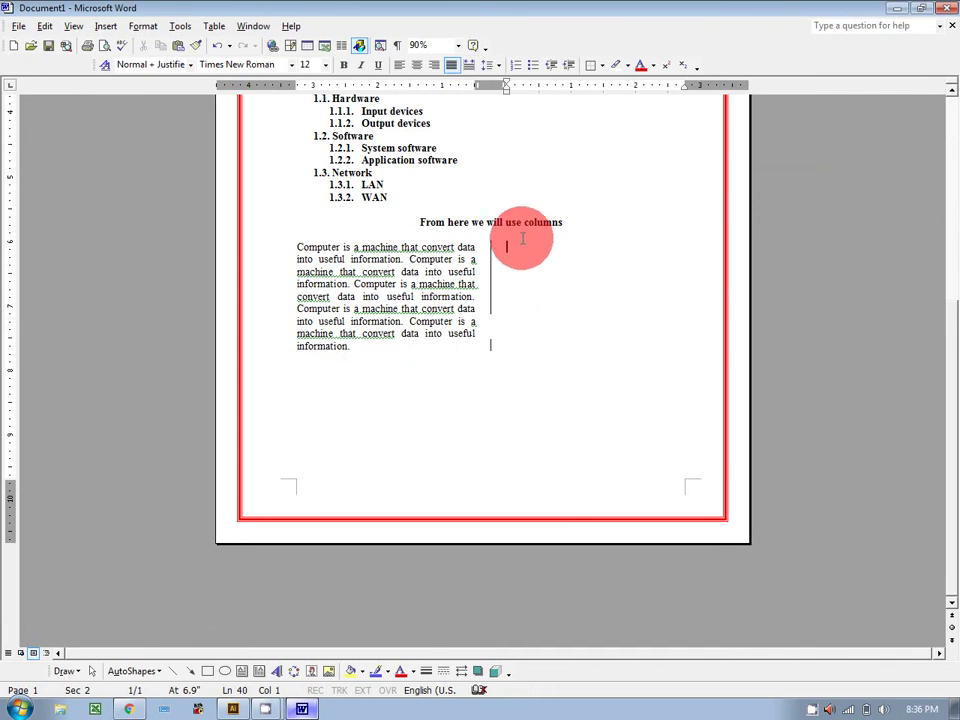
{"action": "key", "text": "BackSpace"}
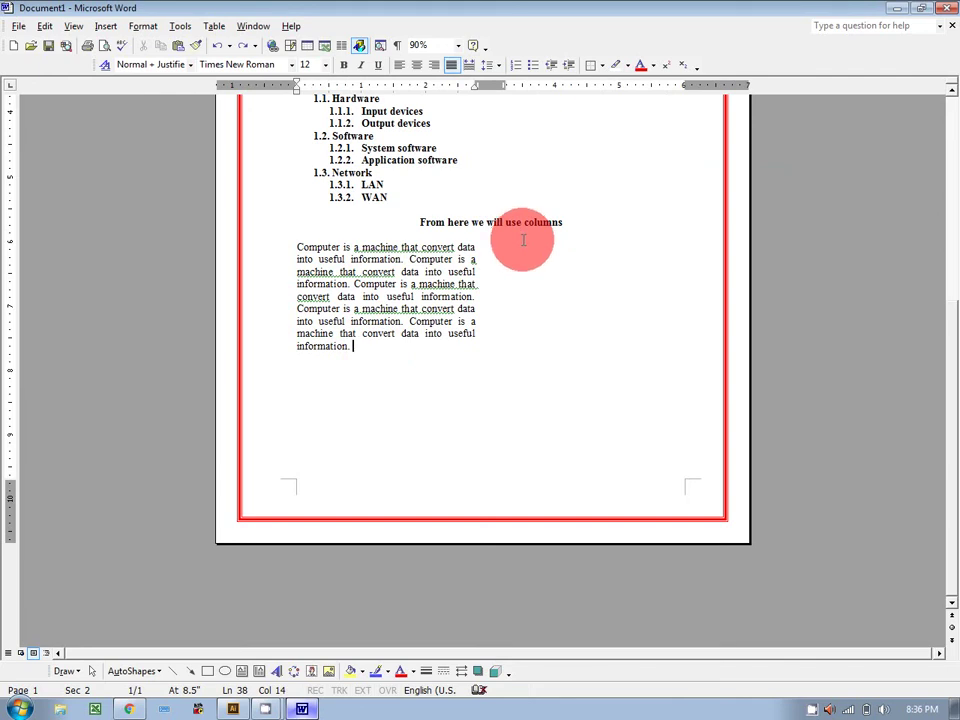
Step: Insert a column break after the first column's paragraph and paste the same paragraph into the second column without the trailing blank line
{"action": "key", "text": "ctrl+shift+Return"}
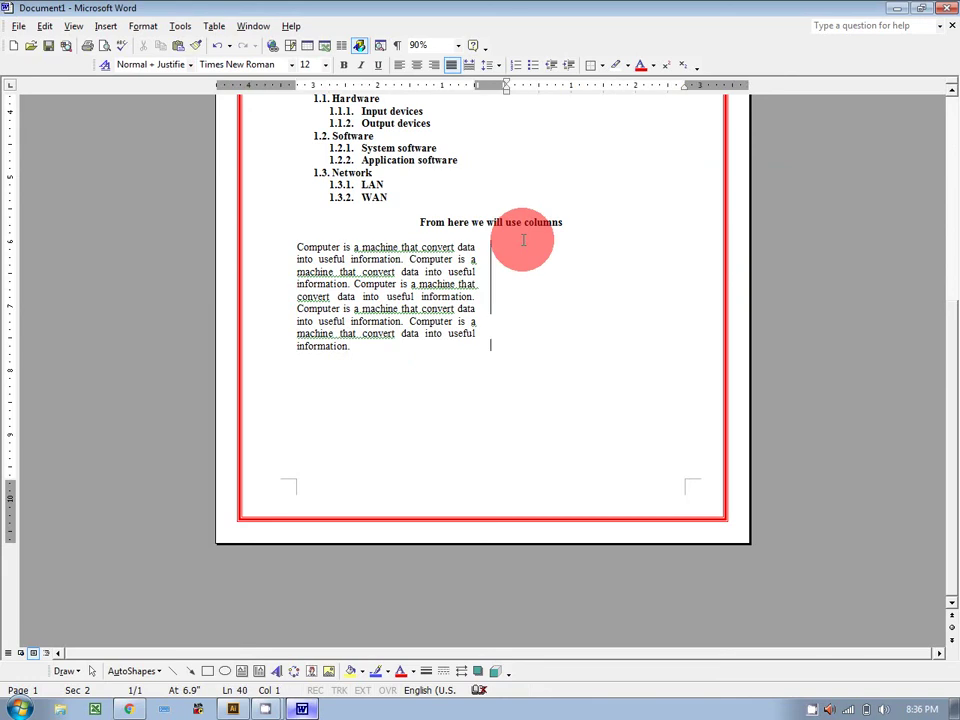
{"action": "type", "text": "Computer is a machine that convert data into useful information. Computer is a machine that convert data into useful information. Computer is a machine that convert data into useful information. Computer is a machine that convert data into useful information. Computer is a machine that convert data into useful information."}
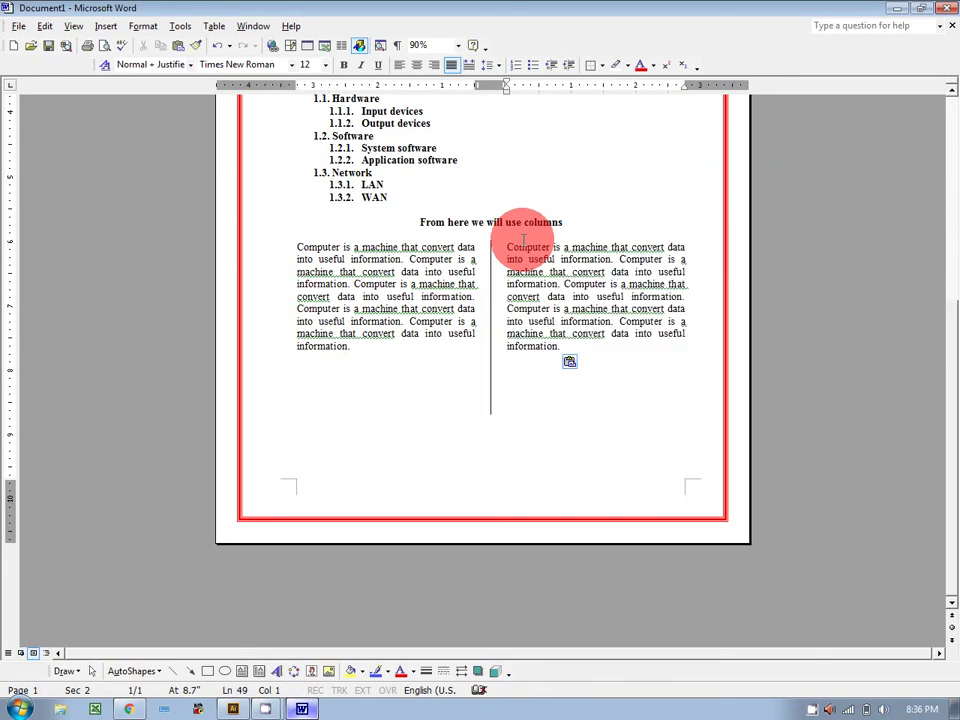
{"action": "key", "text": "BackSpace"}
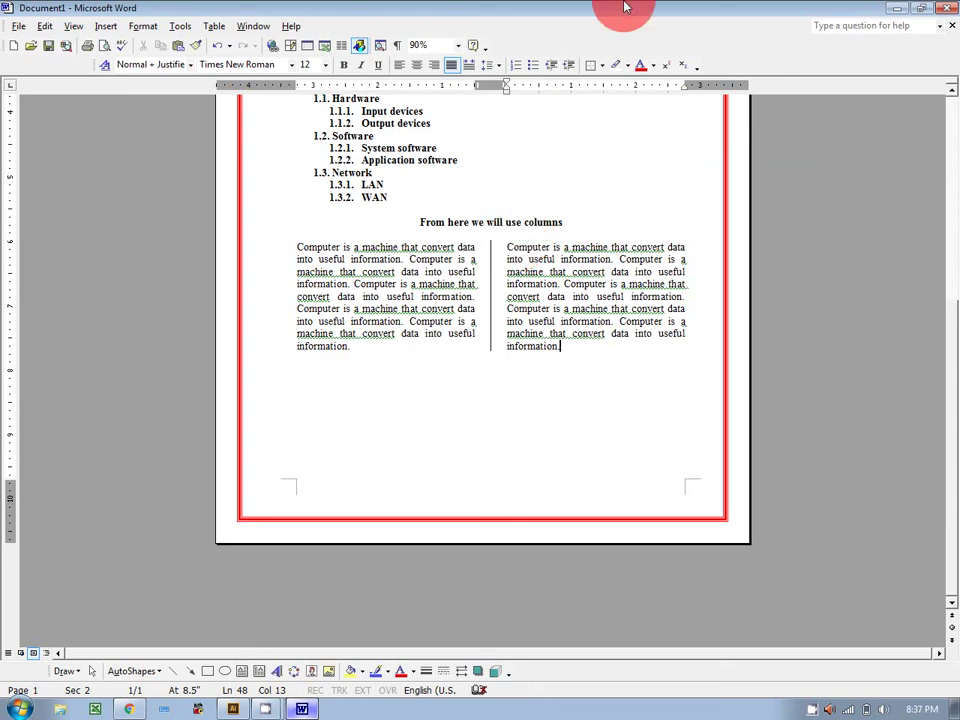
Step: Return to a one-column layout applied from this point forward and add a blank line below the two columns
{"action": "left_click", "coordinate": [137, 26]}
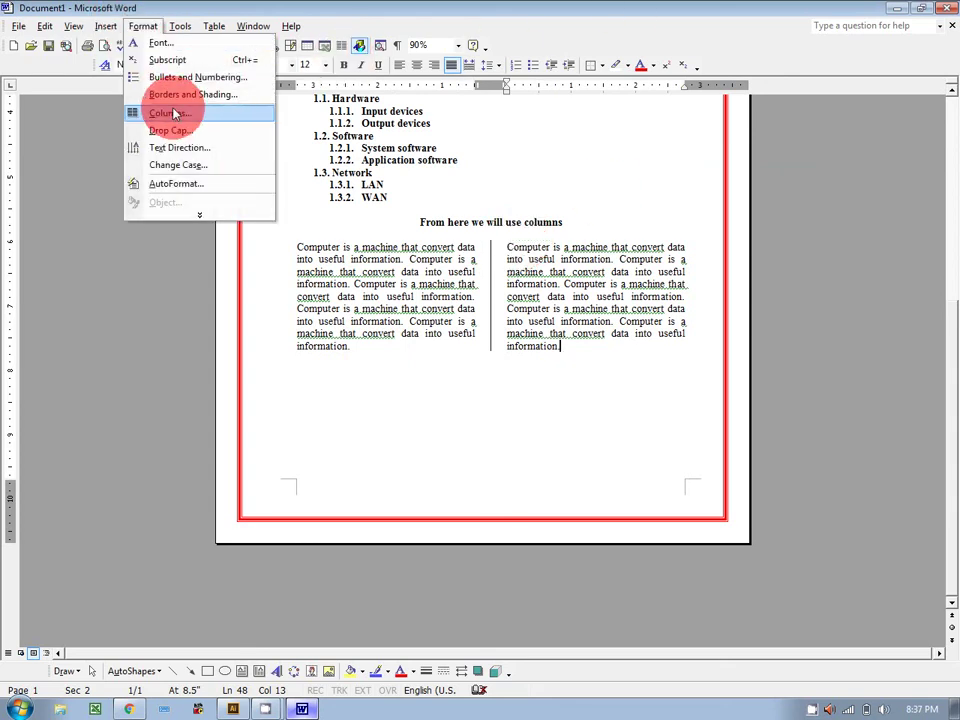
{"action": "left_click", "coordinate": [170, 113]}
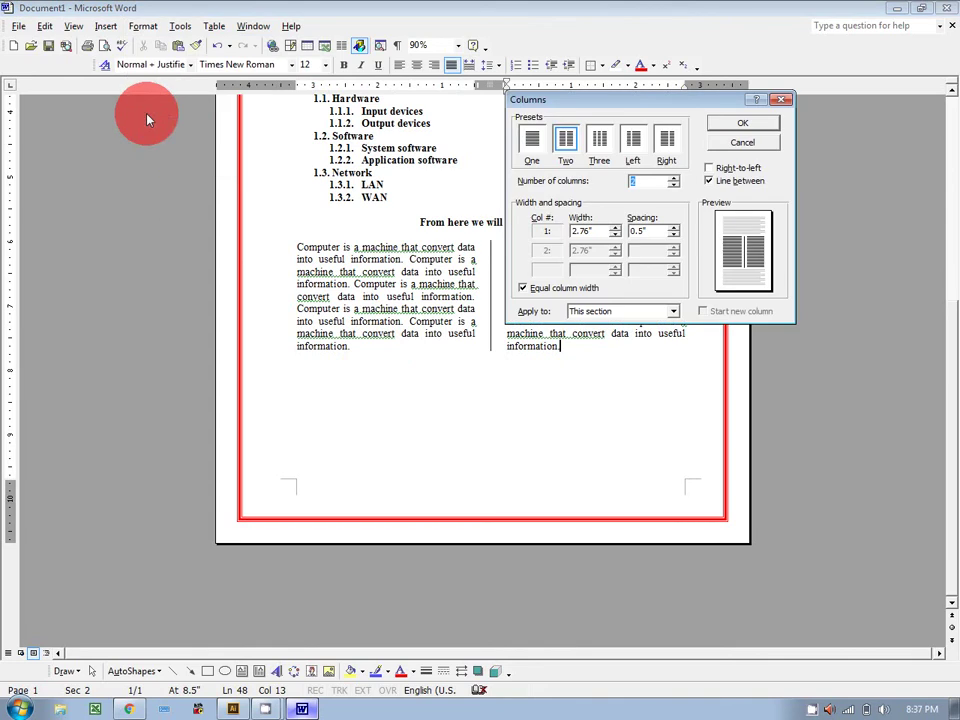
{"action": "left_click", "coordinate": [531, 139]}
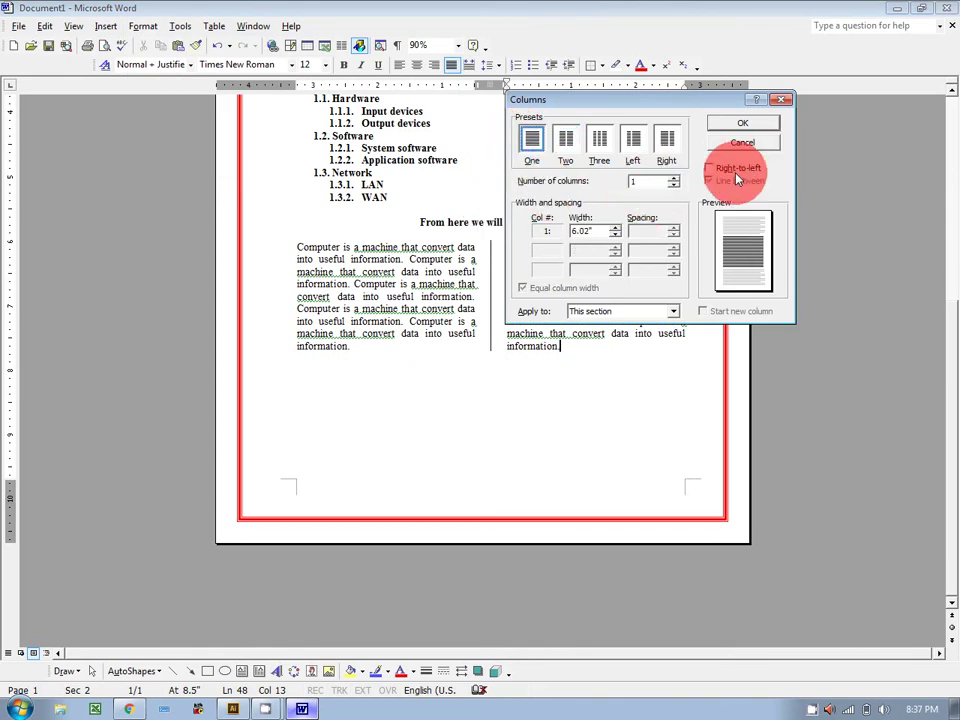
{"action": "left_click", "coordinate": [628, 311]}
{"action": "left_click", "coordinate": [626, 312]}
{"action": "left_click", "coordinate": [625, 312]}
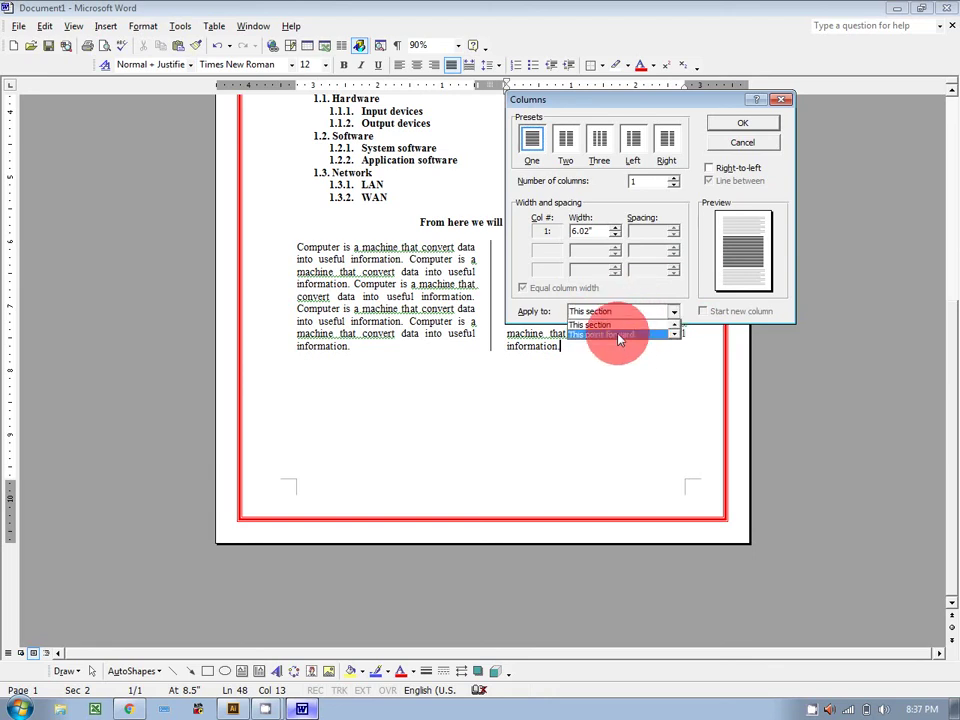
{"action": "left_click", "coordinate": [618, 335]}
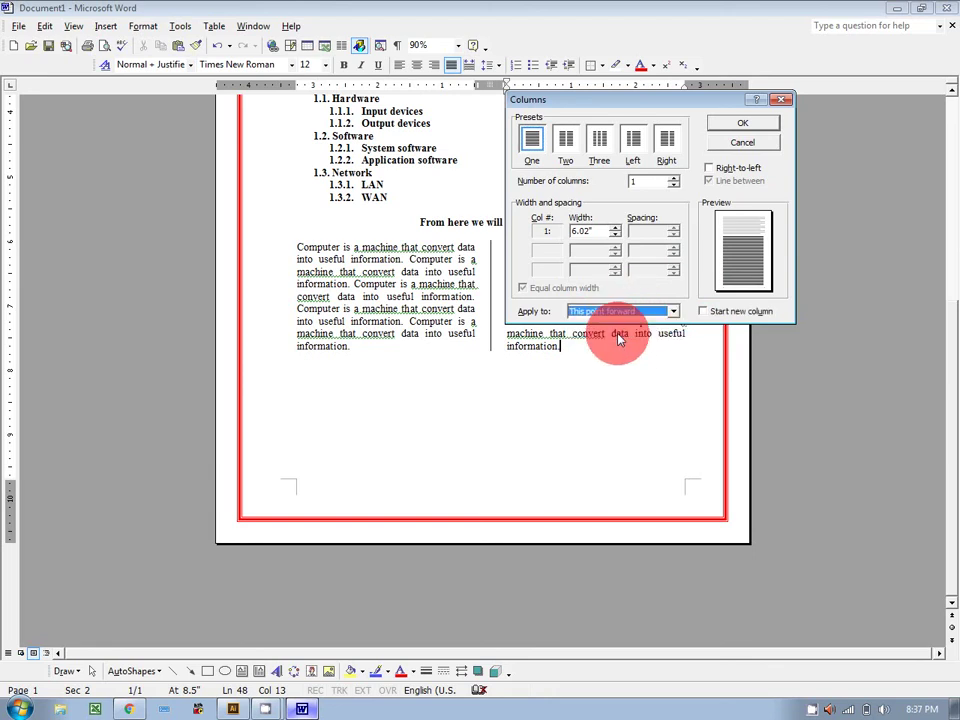
{"action": "left_click", "coordinate": [745, 124]}
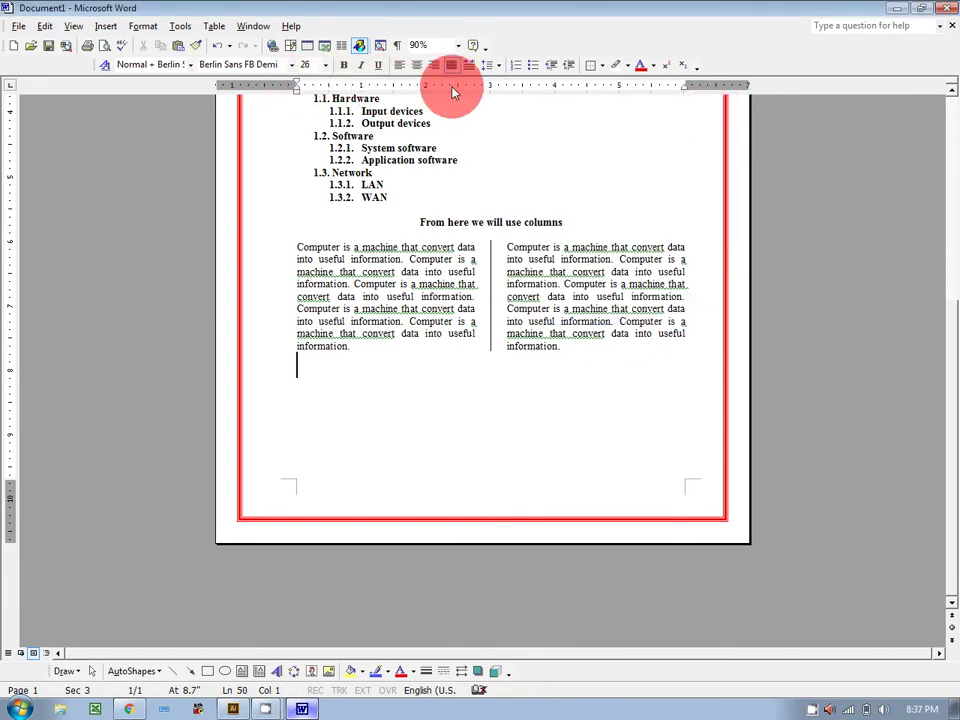
{"action": "key", "text": "Return"}
{"action": "type", "text": "eukrt iut iuetr"}
{"action": "key", "text": "BackSpace"}
{"action": "key", "text": "BackSpace"}
{"action": "key", "text": "BackSpace"}
{"action": "key", "text": "BackSpace"}
{"action": "key", "text": "BackSpace"}
{"action": "key", "text": "BackSpace"}
{"action": "key", "text": "BackSpace"}
{"action": "key", "text": "BackSpace"}
{"action": "key", "text": "BackSpace"}
{"action": "key", "text": "BackSpace"}
{"action": "key", "text": "BackSpace"}
{"action": "key", "text": "BackSpace"}
{"action": "key", "text": "BackSpace"}
{"action": "key", "text": "BackSpace"}
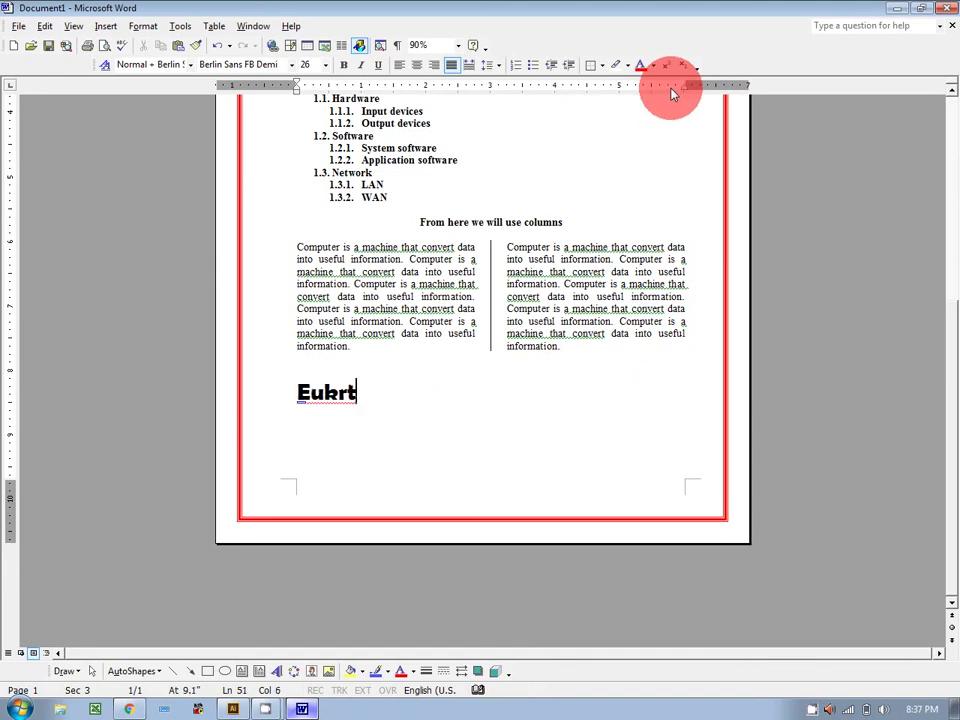
{"action": "key", "text": "BackSpace"}
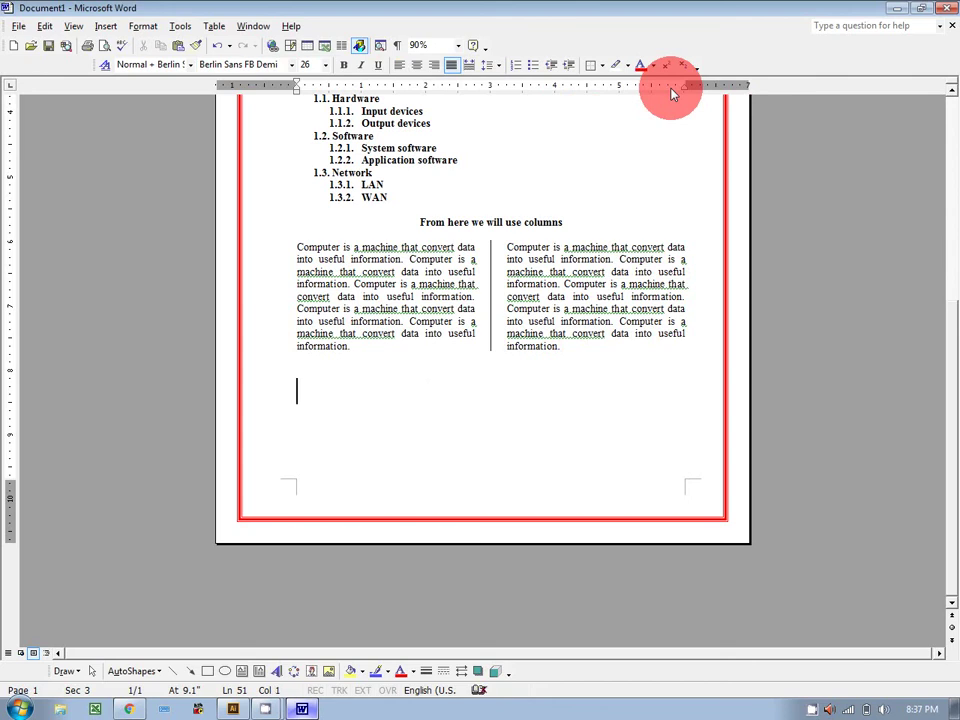
Step: Reset the character formatting on the line below the columns and write a full-width paragraph of about four lines of filler text
{"action": "key", "text": "ctrl+space"}
{"action": "type", "text": "wuterit"}
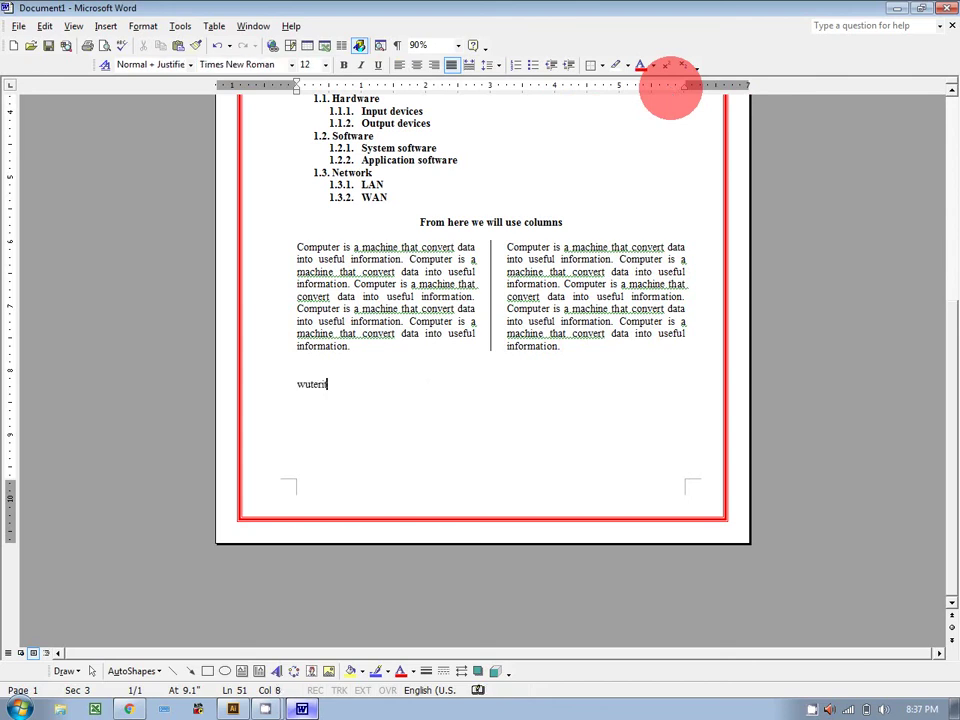
{"action": "type", "text": " wiqetiu tiuwqet iuqwiuetiu qtweiut uiqwte iut qwiuet"}
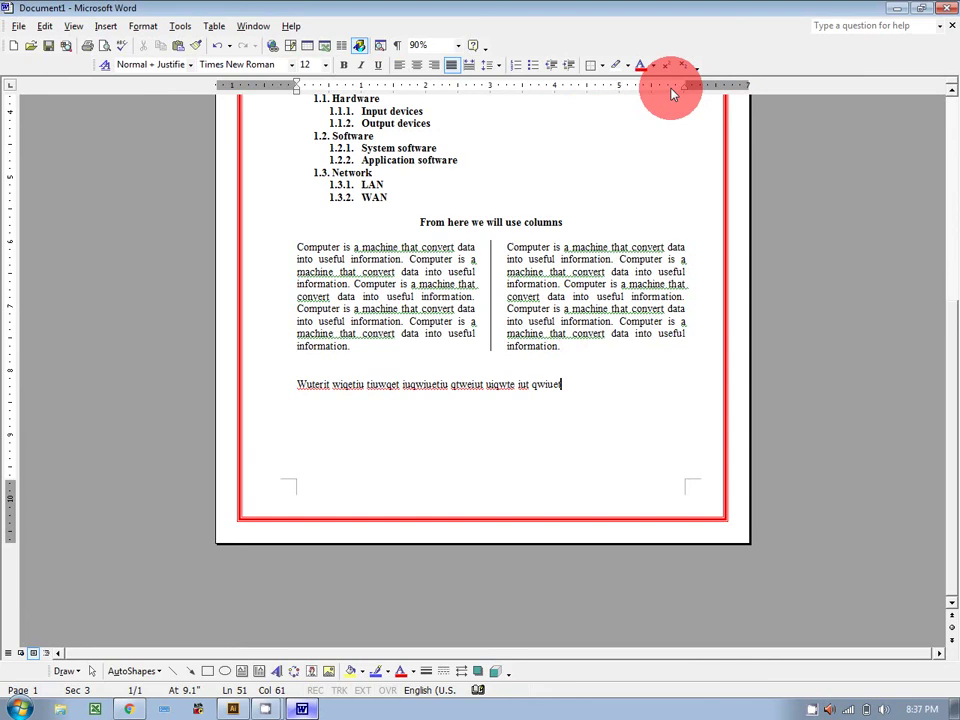
{"action": "type", "text": "iuqwt eiut iuweuit iuwqetiu iutiuwq teiu uiqwteiu q"}
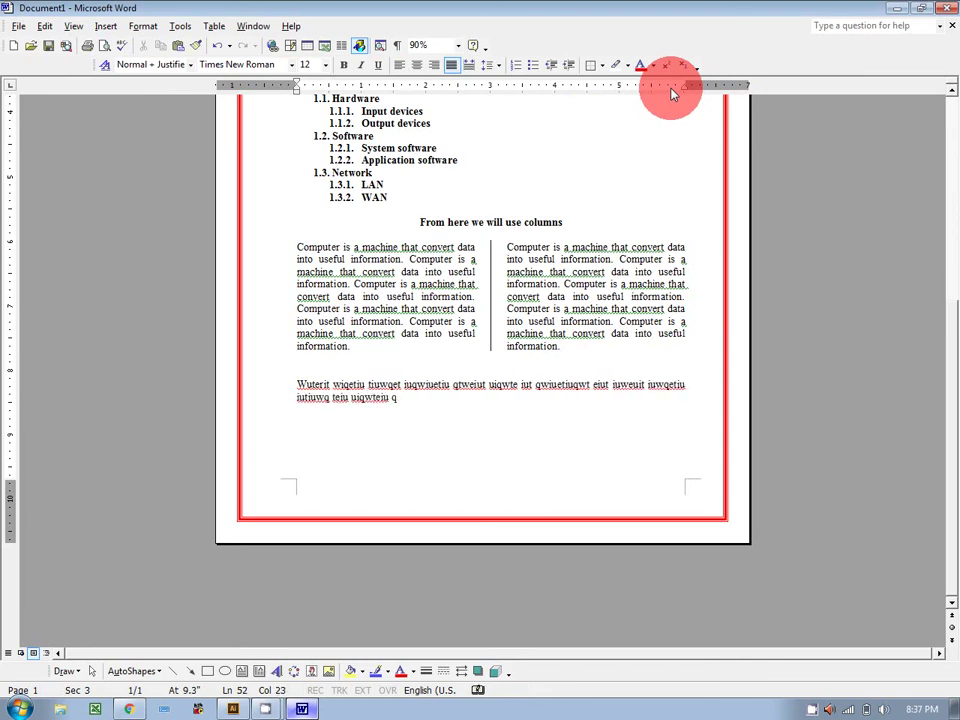
{"action": "type", "text": "wieutiu qwieutiuwqt eiut iuwqtiut wiuetiuqw eiutqwiue"}
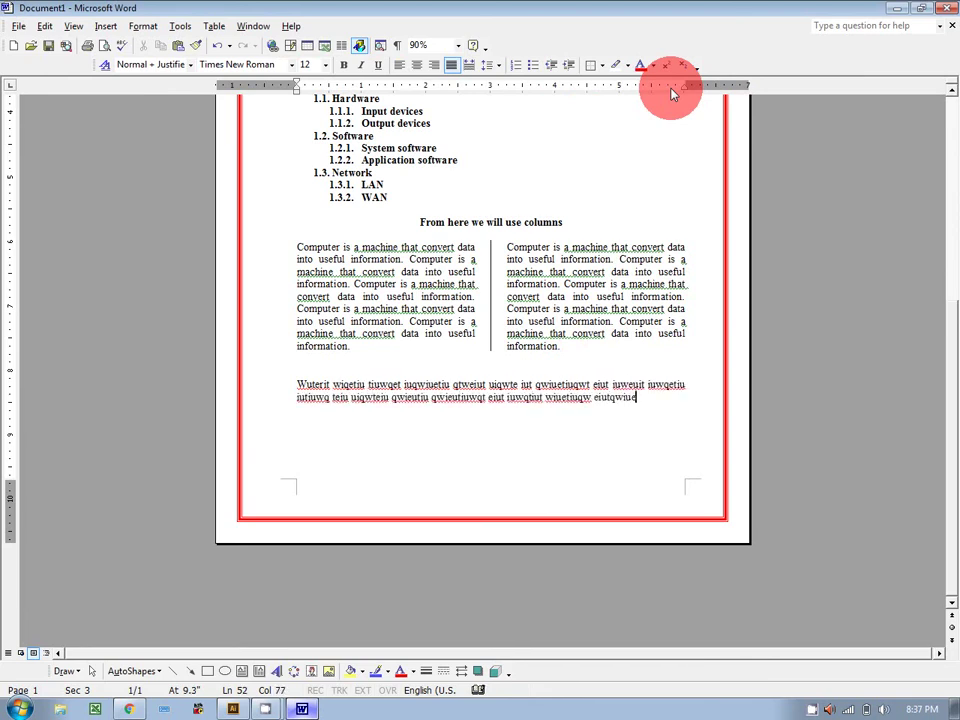
{"action": "type", "text": " iuqwteiutqwiue iuqwteiu"}
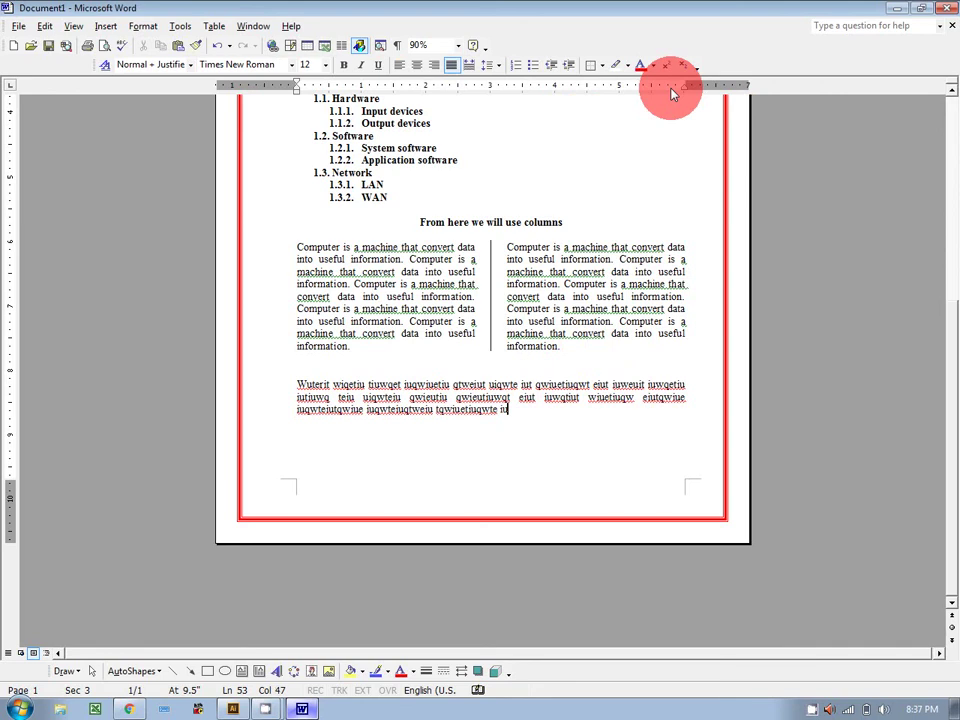
{"action": "type", "text": "qteiuqwteiu tqwiuetiuqwte iu qwiuetiuqwt eiutqw iuet iuqwte iutqw eiutquwt eiutqw iuetiqwuet."}
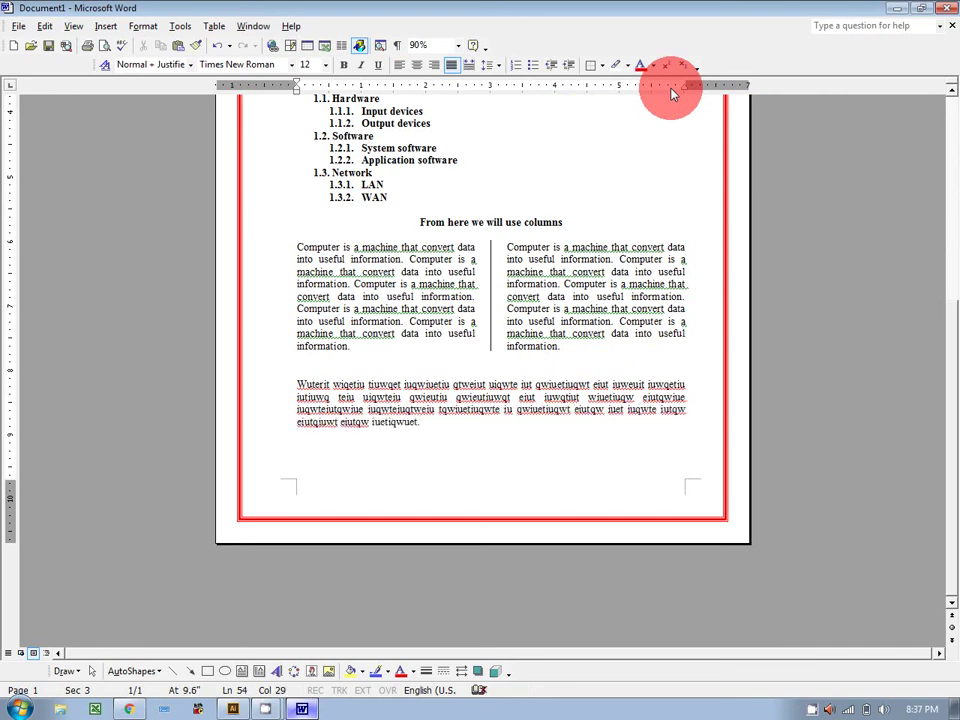
Step: Review the Columns settings' Apply to choices and the full list of formatting commands without changing anything
{"action": "left_click", "coordinate": [142, 28]}
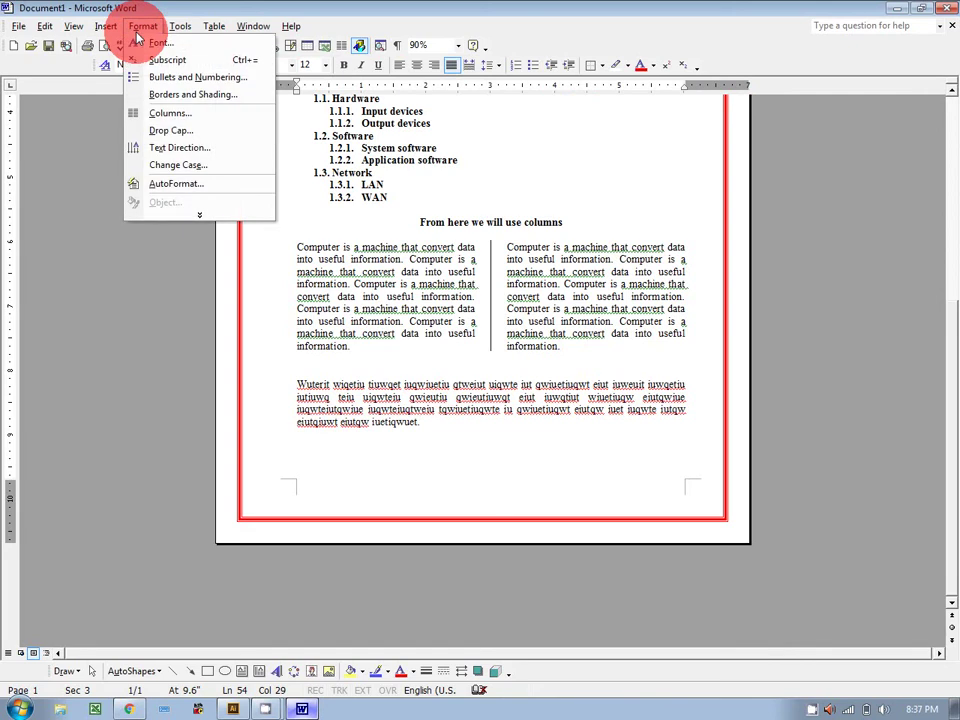
{"action": "left_click", "coordinate": [172, 114]}
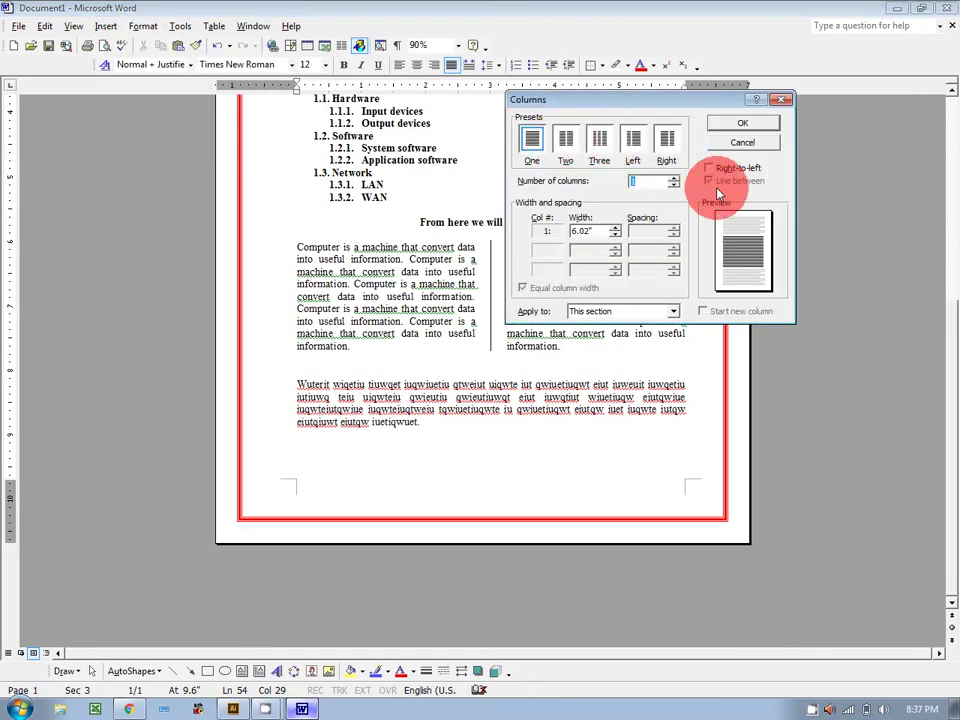
{"action": "left_click", "coordinate": [598, 313]}
{"action": "left_click", "coordinate": [598, 322]}
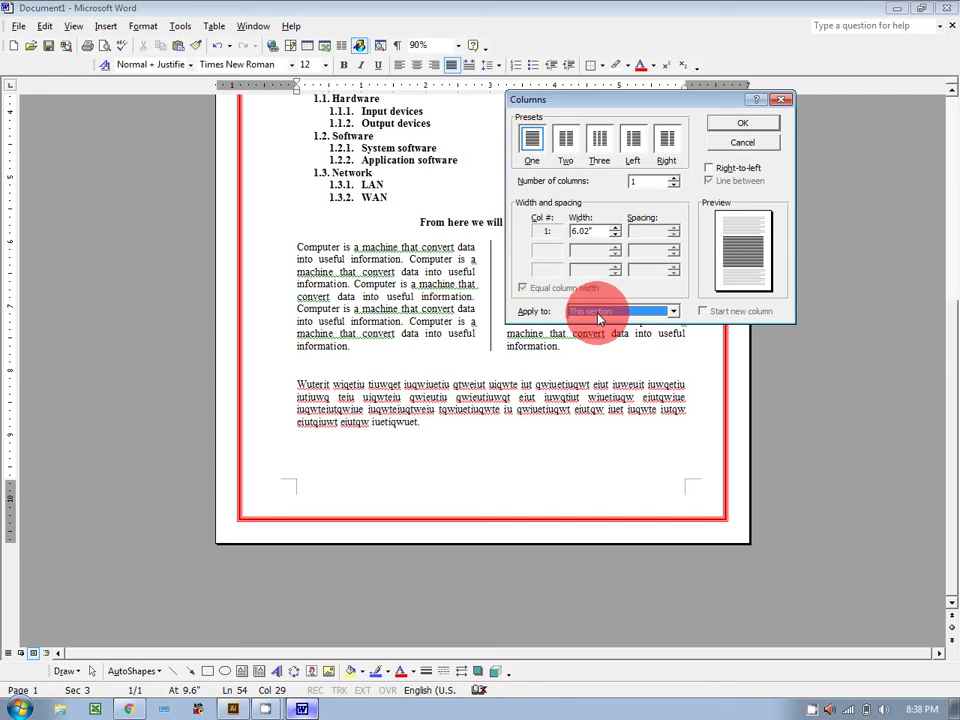
{"action": "left_click", "coordinate": [737, 145]}
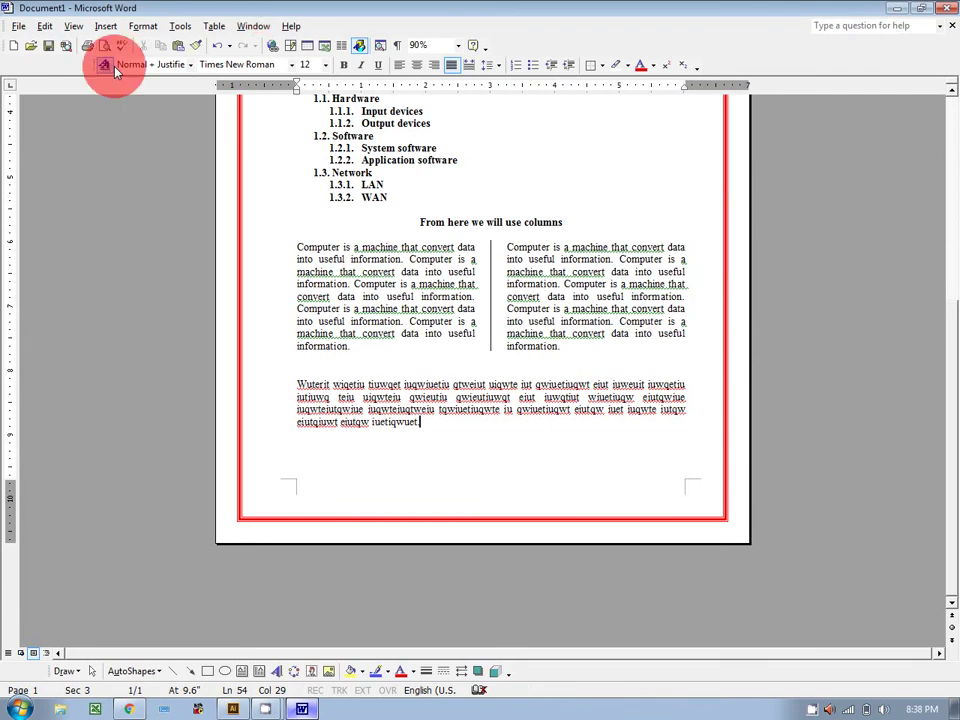
{"action": "left_click", "coordinate": [143, 28]}
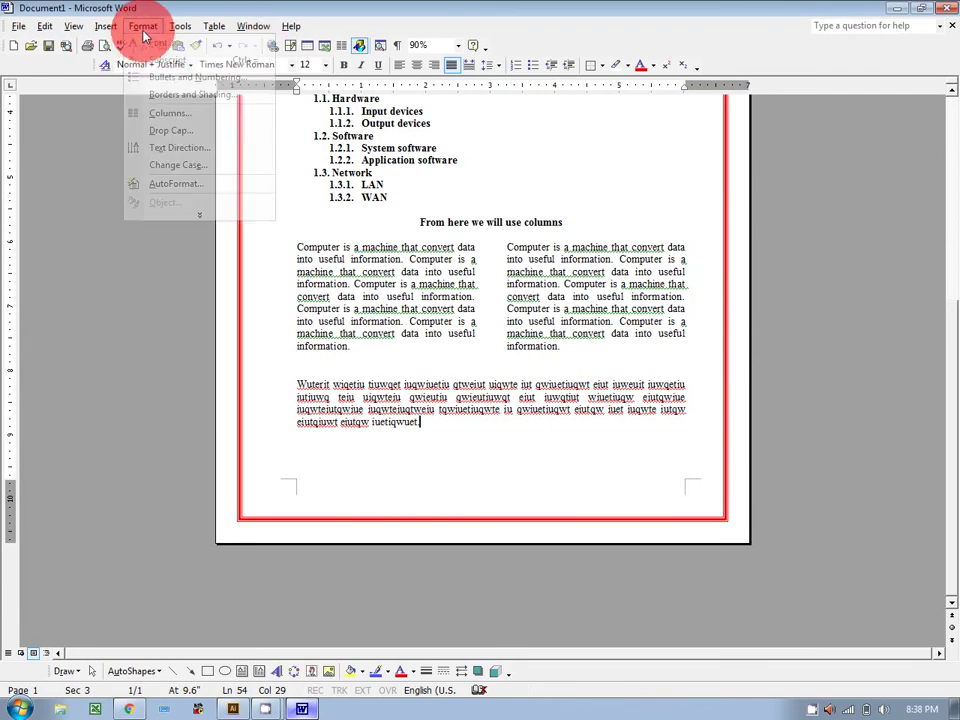
{"action": "left_click", "coordinate": [198, 216]}
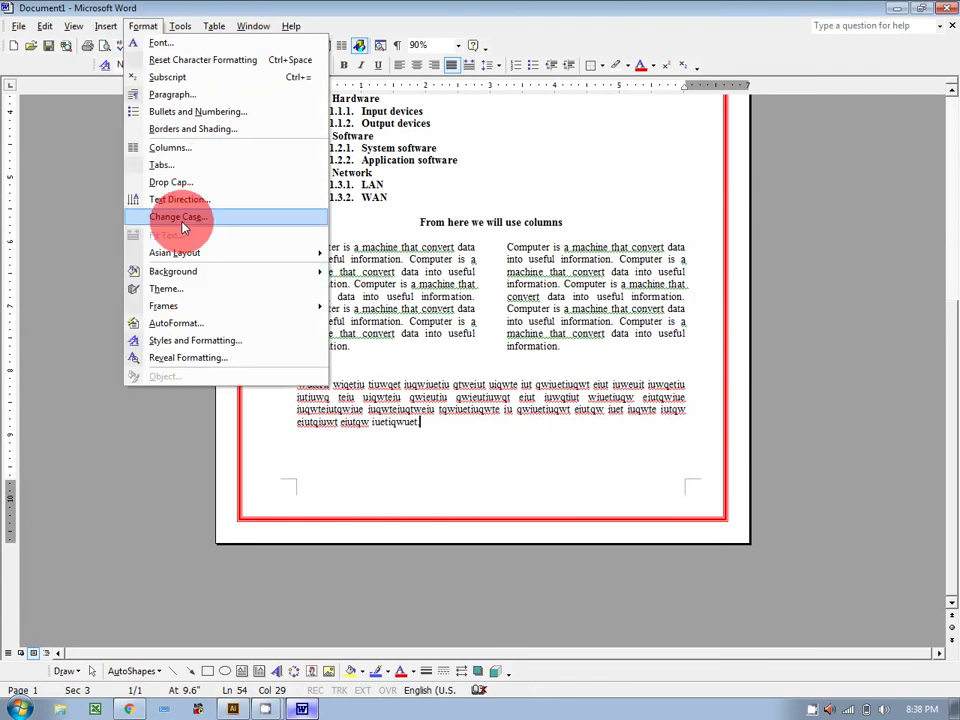
Step: Indent the second column's paragraph slightly and narrow the gap between the two columns
{"action": "left_click", "coordinate": [544, 285]}
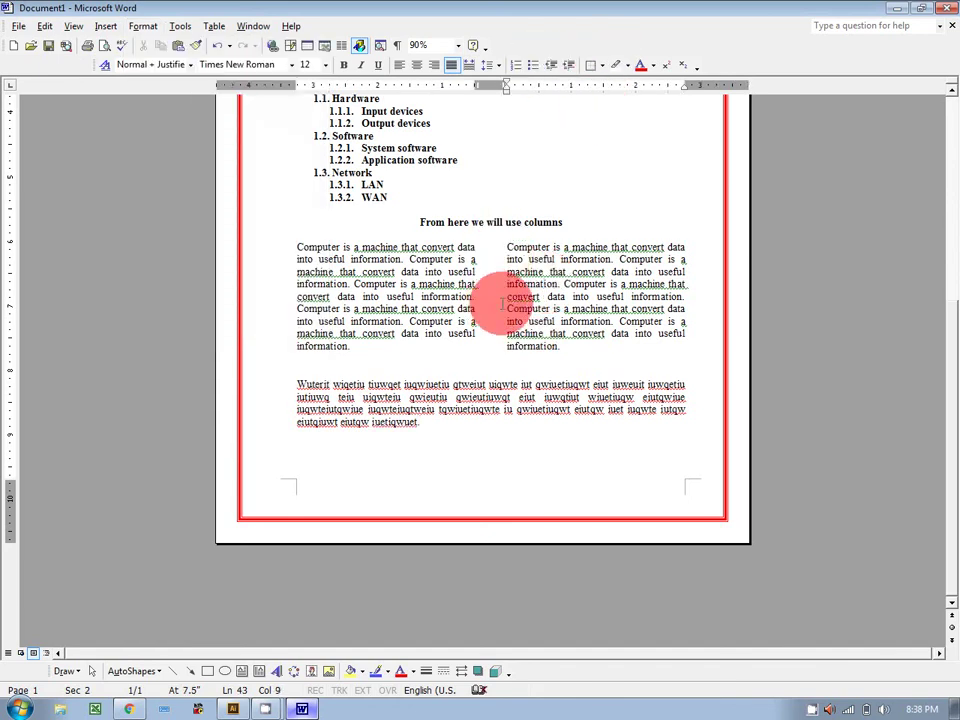
{"action": "left_click_drag", "start_coordinate": [506, 95], "coordinate": [513, 95]}
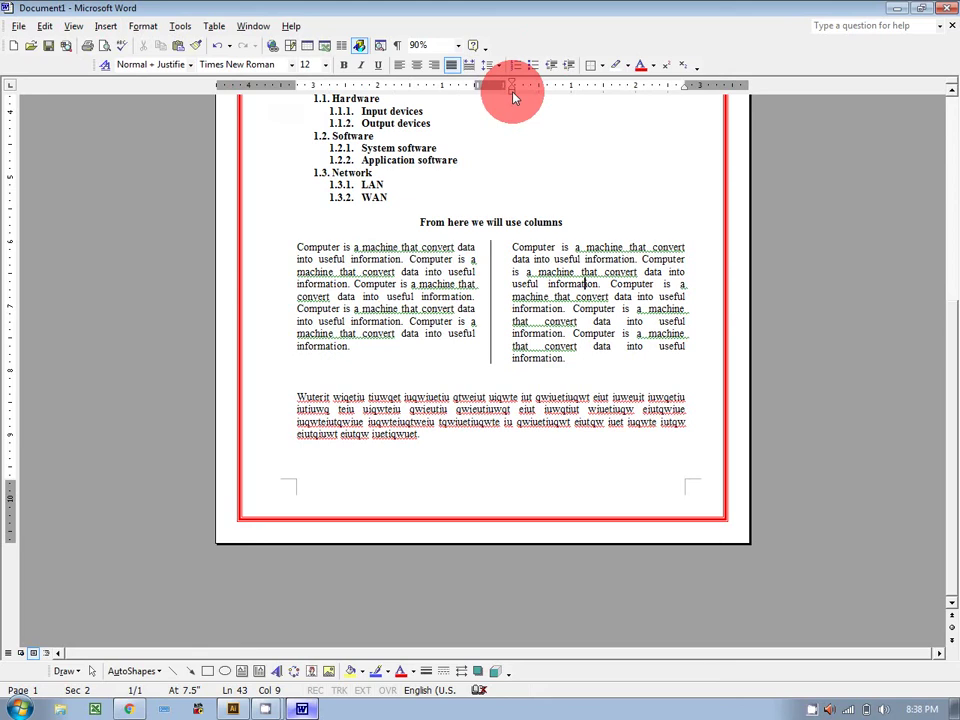
{"action": "left_click_drag", "start_coordinate": [476, 85], "coordinate": [484, 89]}
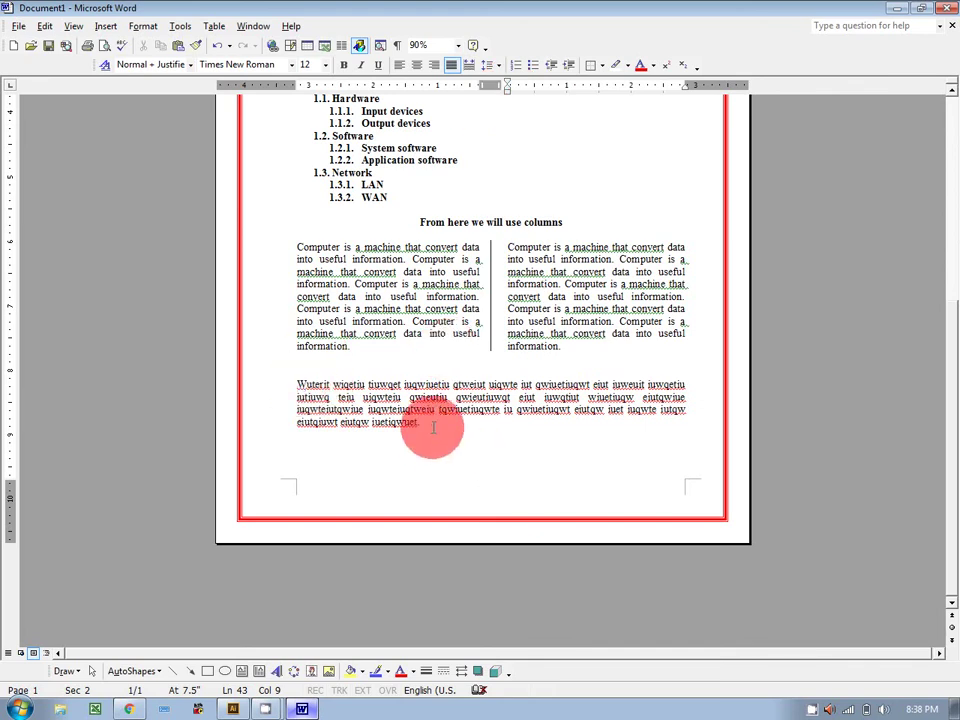
Step: Replace the filler paragraph below the columns with "Computer is an electronic device that can accept data and convert into information."
{"action": "left_click_drag", "start_coordinate": [428, 422], "coordinate": [305, 388]}
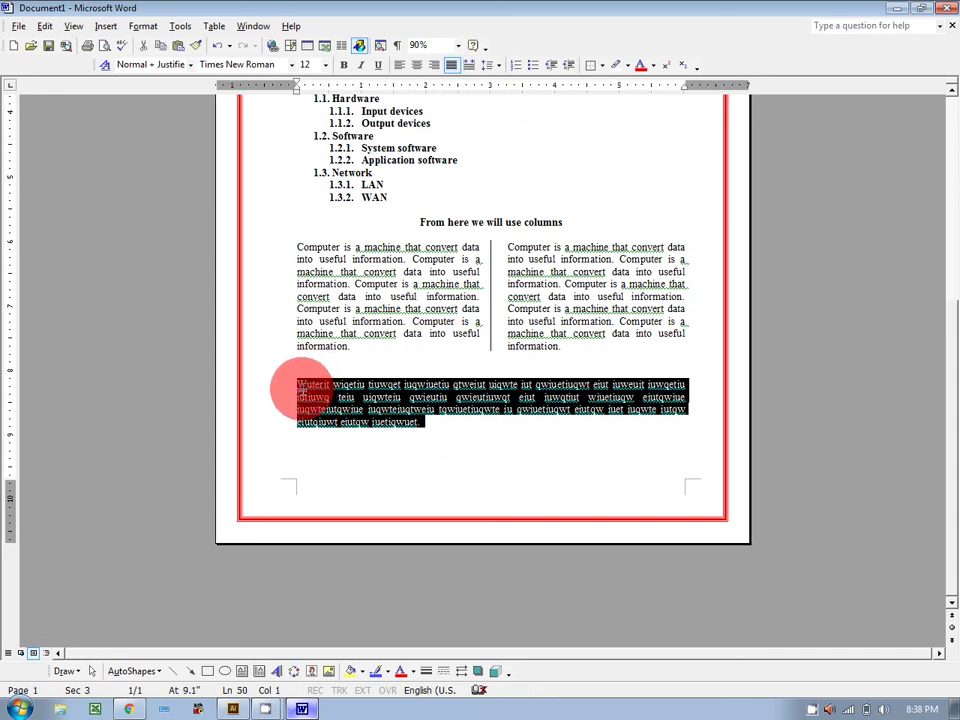
{"action": "type", "text": "computer is an electronic device that"}
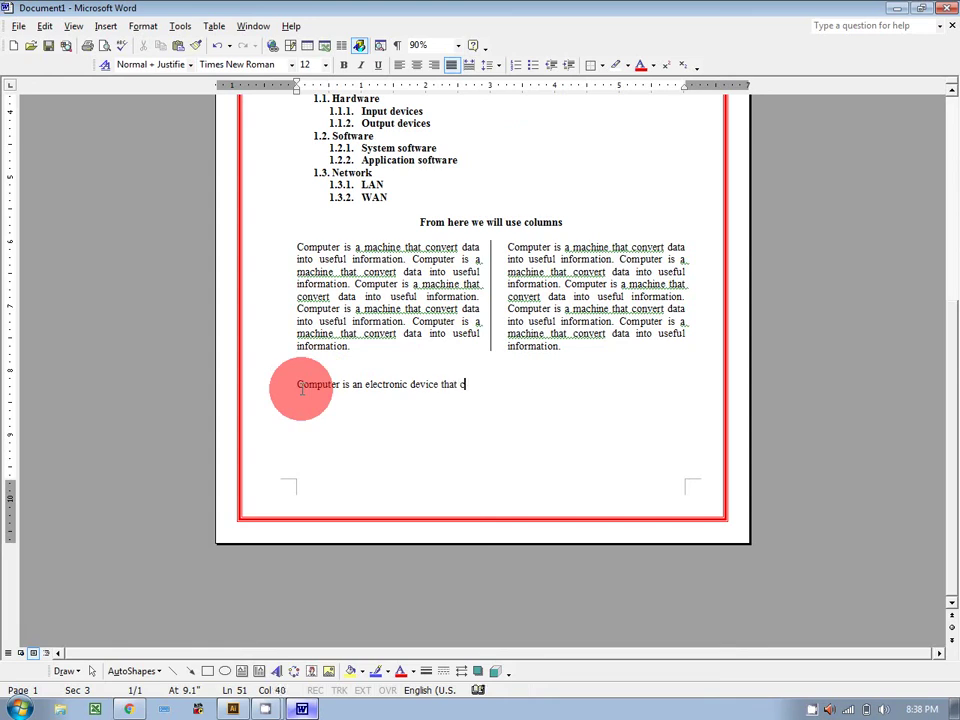
{"action": "type", "text": "cept data and convert"}
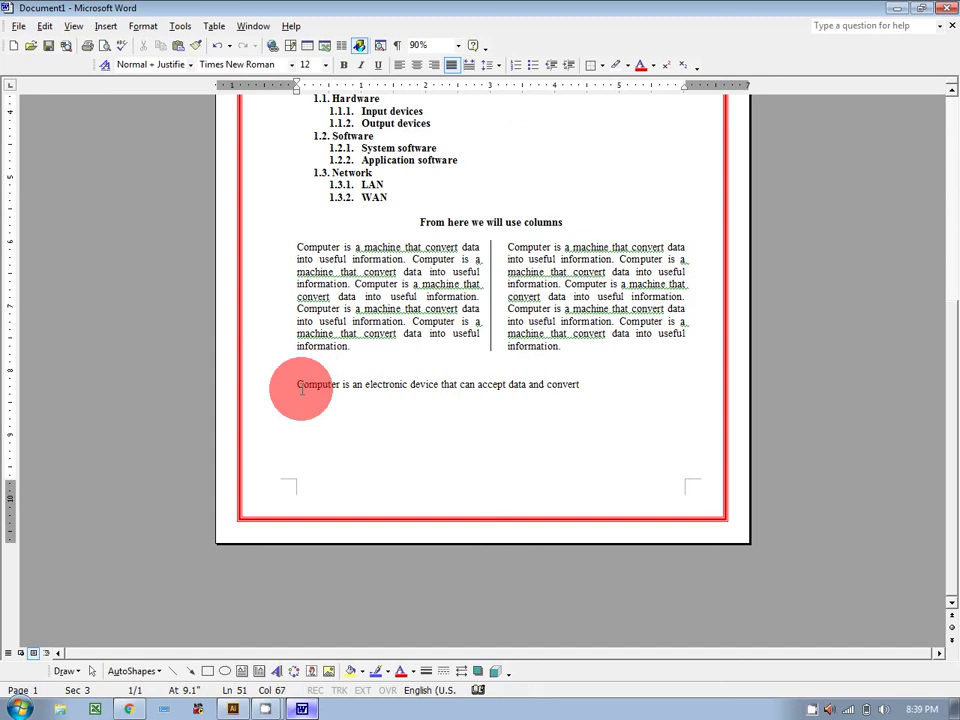
{"action": "type", "text": " into information."}
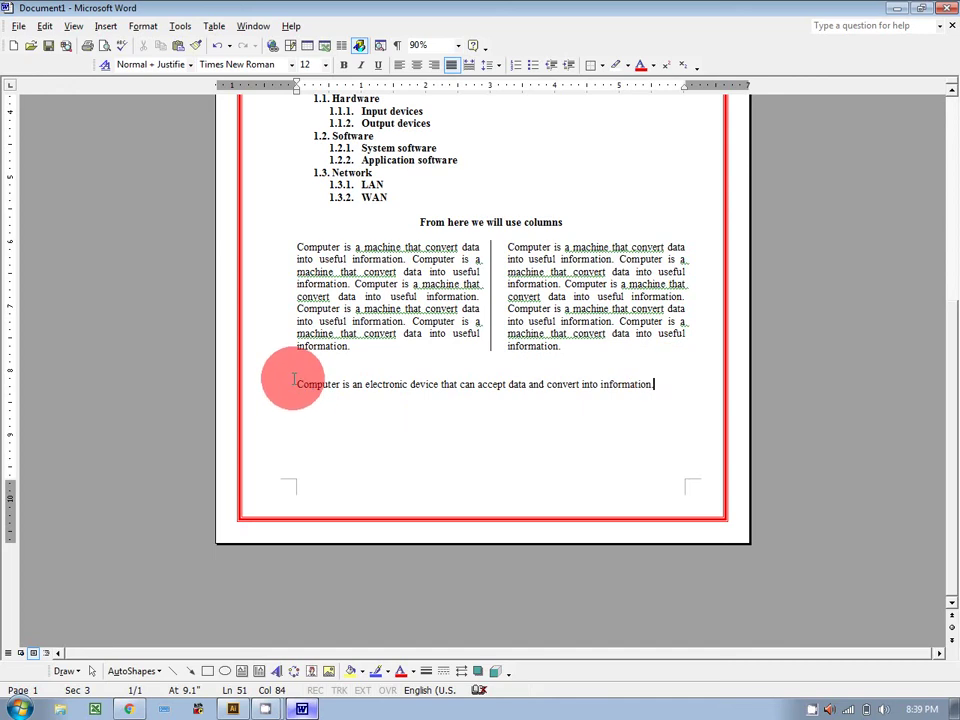
Step: Change the sentence "Computer is an electronic device that can accept data and convert into information." below the columns to Title Case
{"action": "left_click_drag", "start_coordinate": [297, 383], "coordinate": [300, 384]}
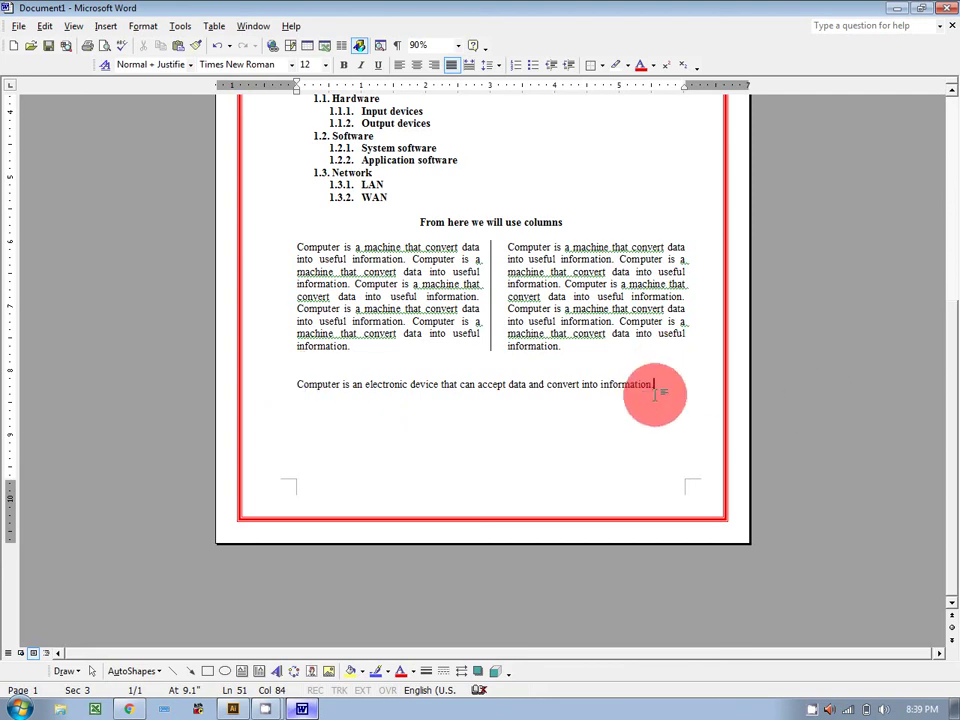
{"action": "left_click_drag", "start_coordinate": [662, 388], "coordinate": [317, 392]}
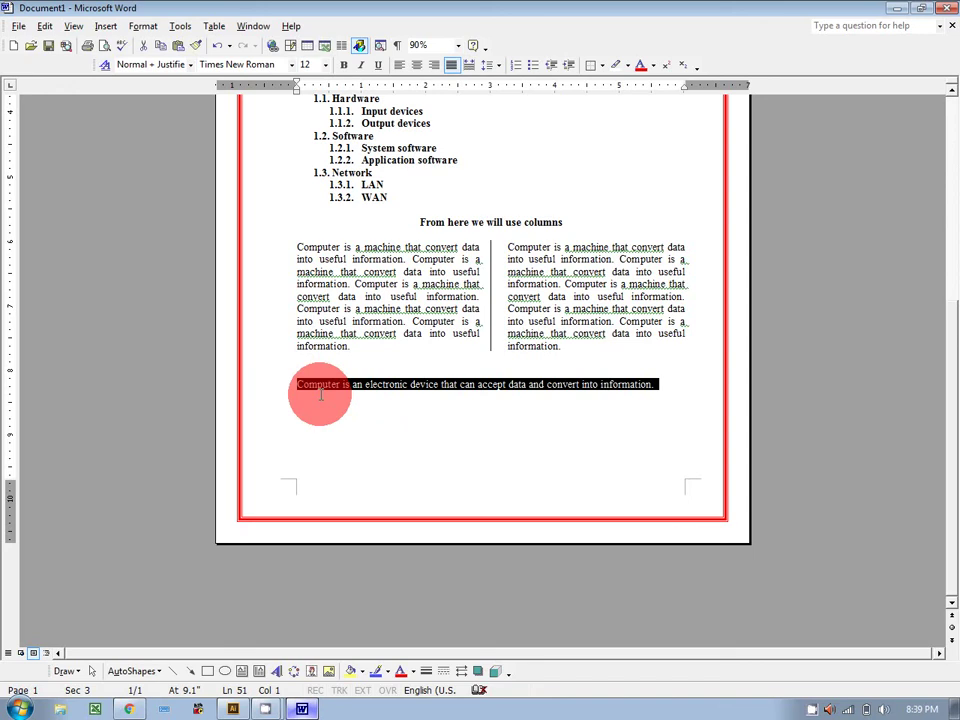
{"action": "left_click", "coordinate": [324, 388]}
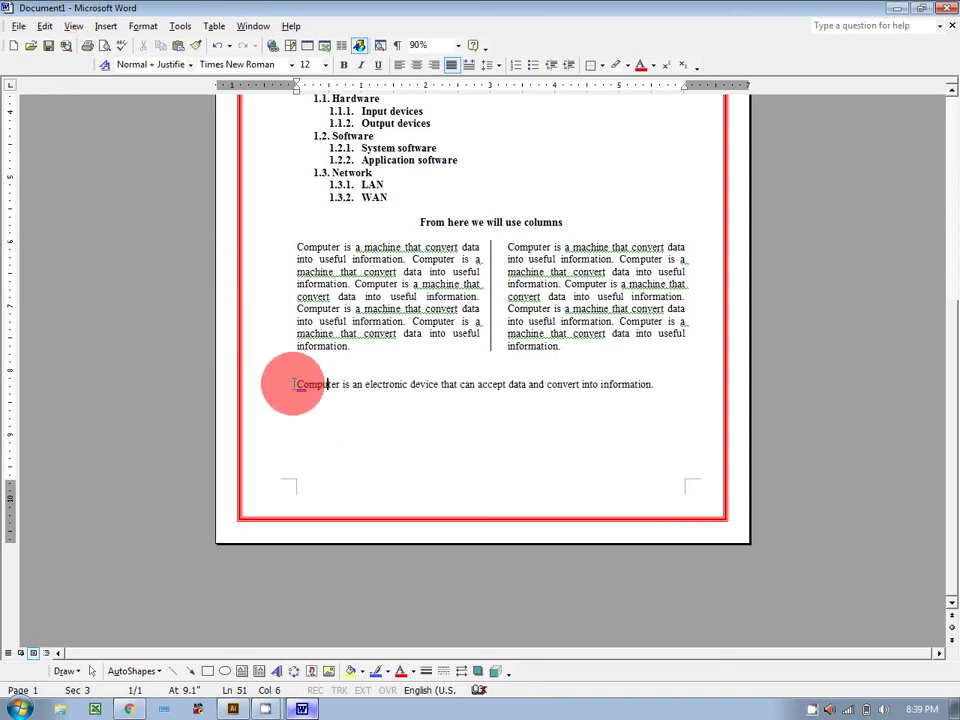
{"action": "left_click_drag", "start_coordinate": [298, 385], "coordinate": [655, 383]}
{"action": "left_click", "coordinate": [145, 26]}
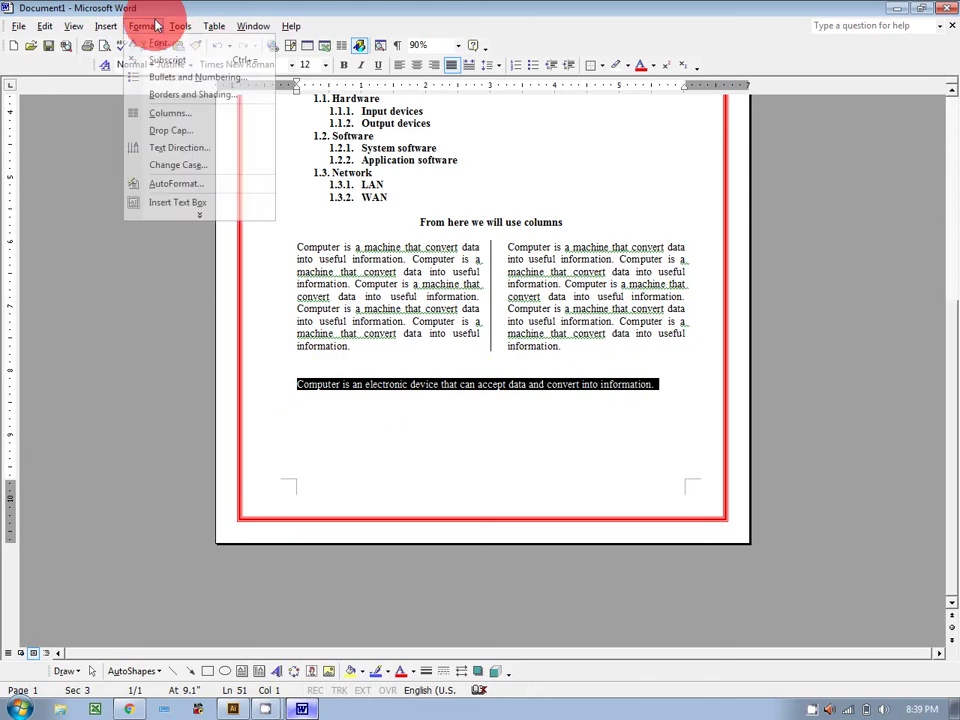
{"action": "left_click", "coordinate": [184, 165]}
{"action": "left_click_drag", "start_coordinate": [275, 100], "coordinate": [385, 112]}
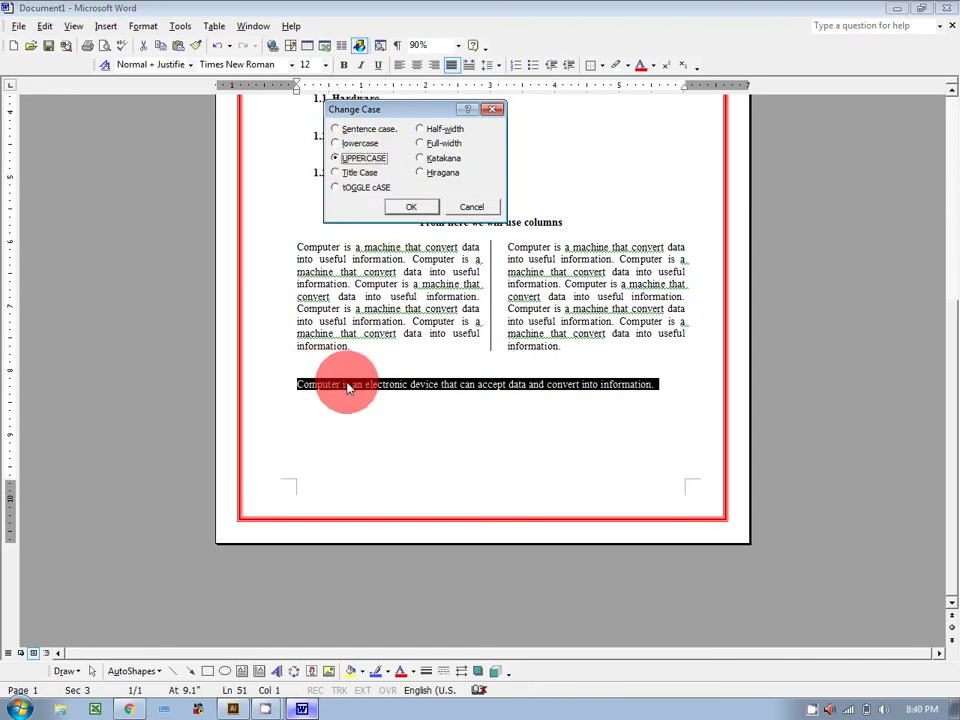
{"action": "left_click", "coordinate": [352, 174]}
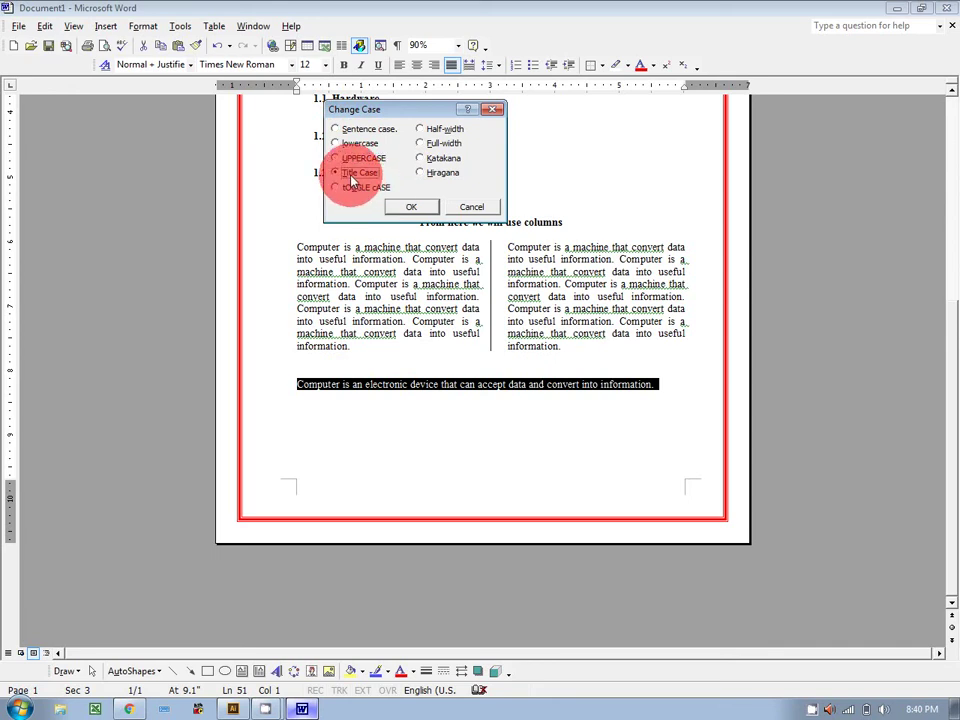
{"action": "left_click", "coordinate": [403, 208]}
{"action": "left_click", "coordinate": [471, 426]}
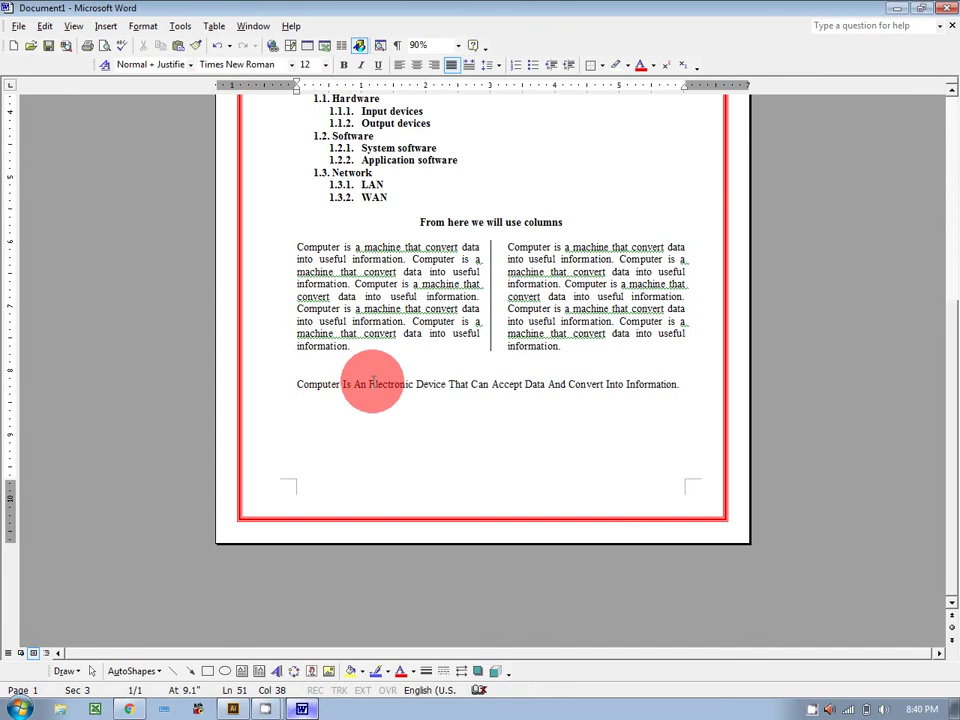
Step: Select the whole sentence below the columns again and change its case to UPPERCASE
{"action": "left_click", "coordinate": [298, 384]}
{"action": "left_click", "coordinate": [672, 383], "text": "shift"}
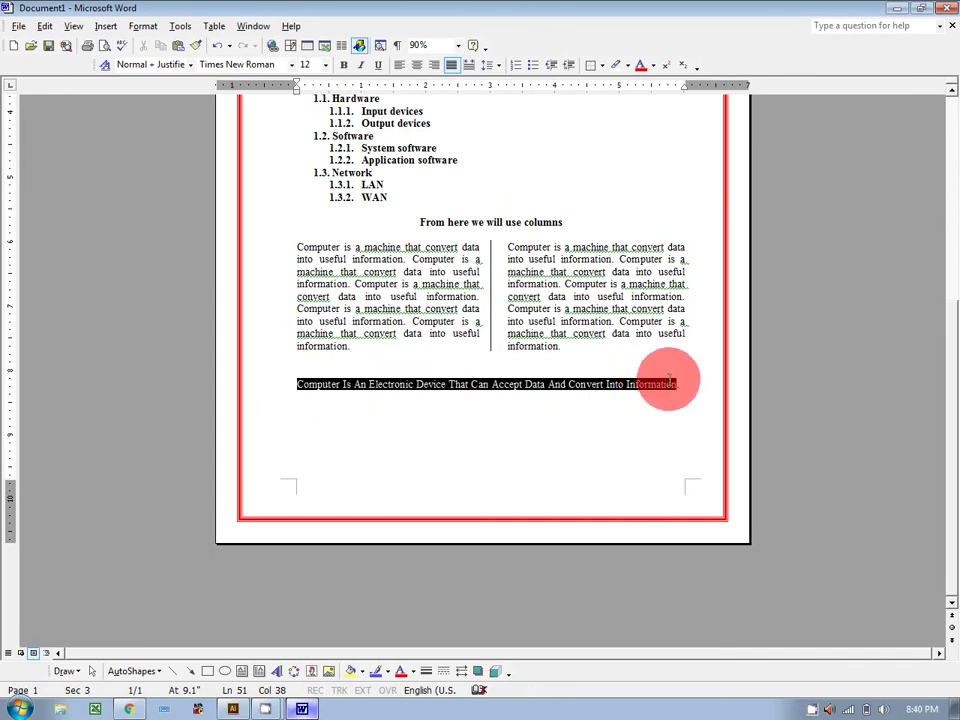
{"action": "left_click", "coordinate": [142, 26]}
{"action": "left_click", "coordinate": [180, 164]}
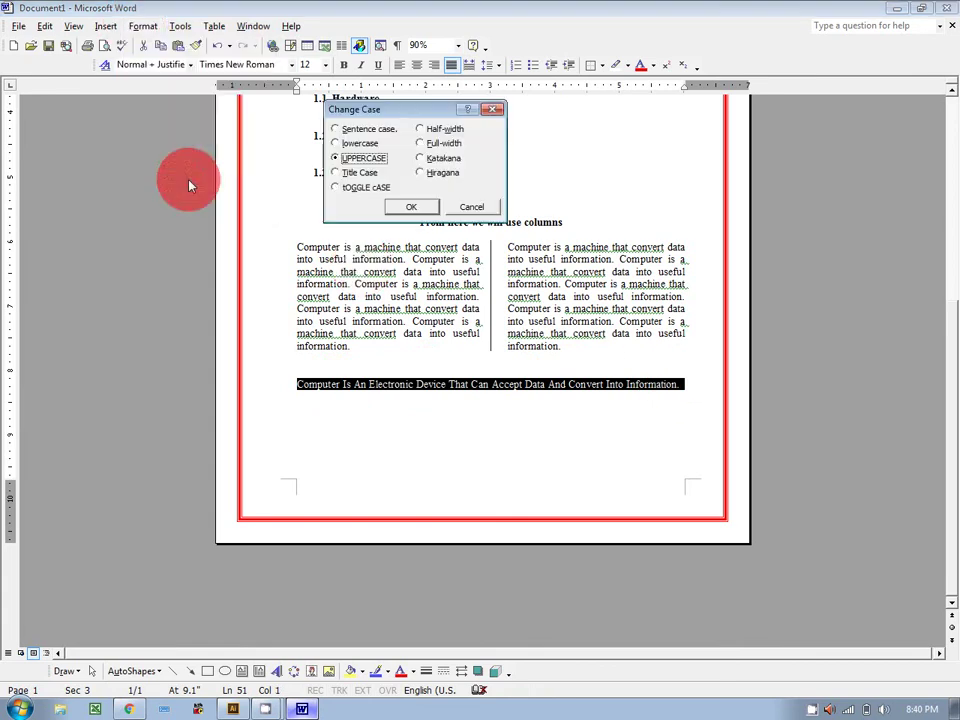
{"action": "left_click", "coordinate": [410, 206]}
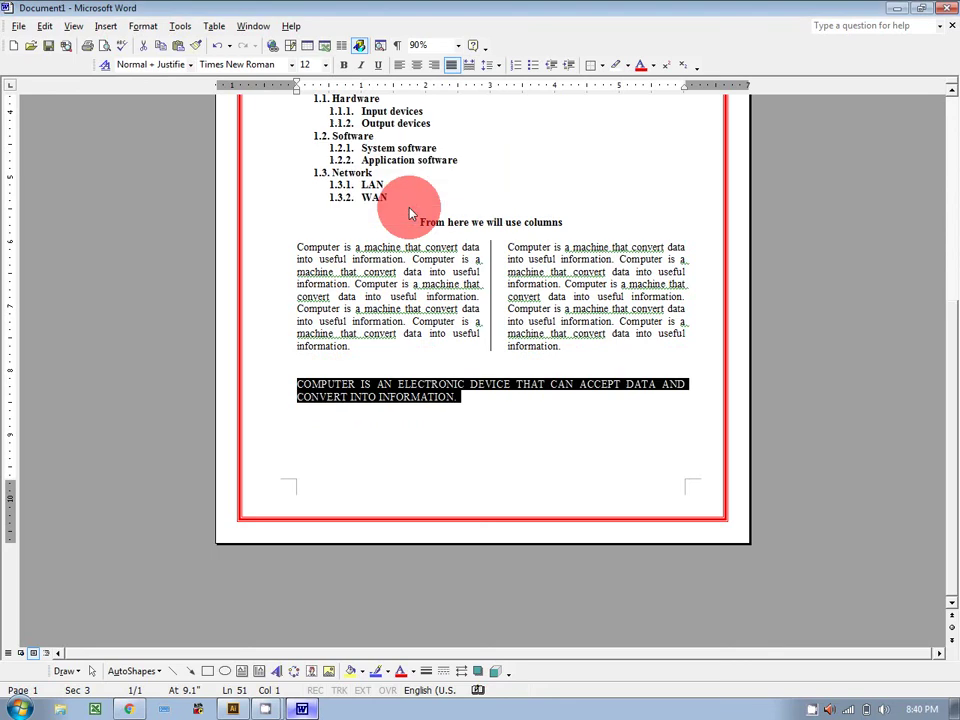
Step: Change the case of the selected sentence below the columns to lowercase
{"action": "left_click", "coordinate": [142, 26]}
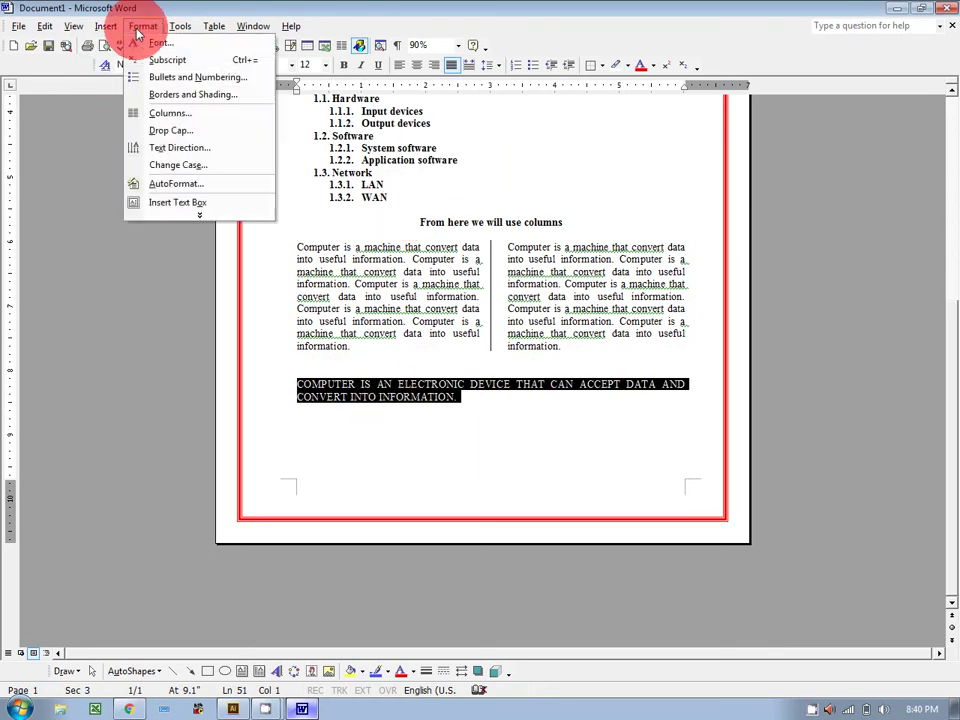
{"action": "left_click", "coordinate": [180, 164]}
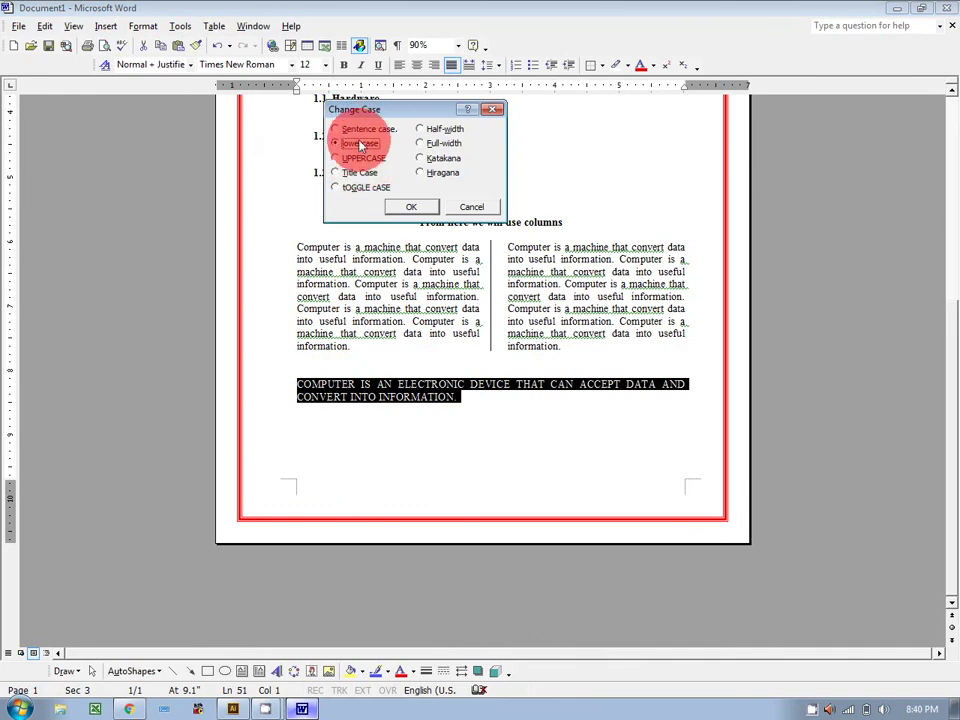
{"action": "left_click", "coordinate": [408, 207]}
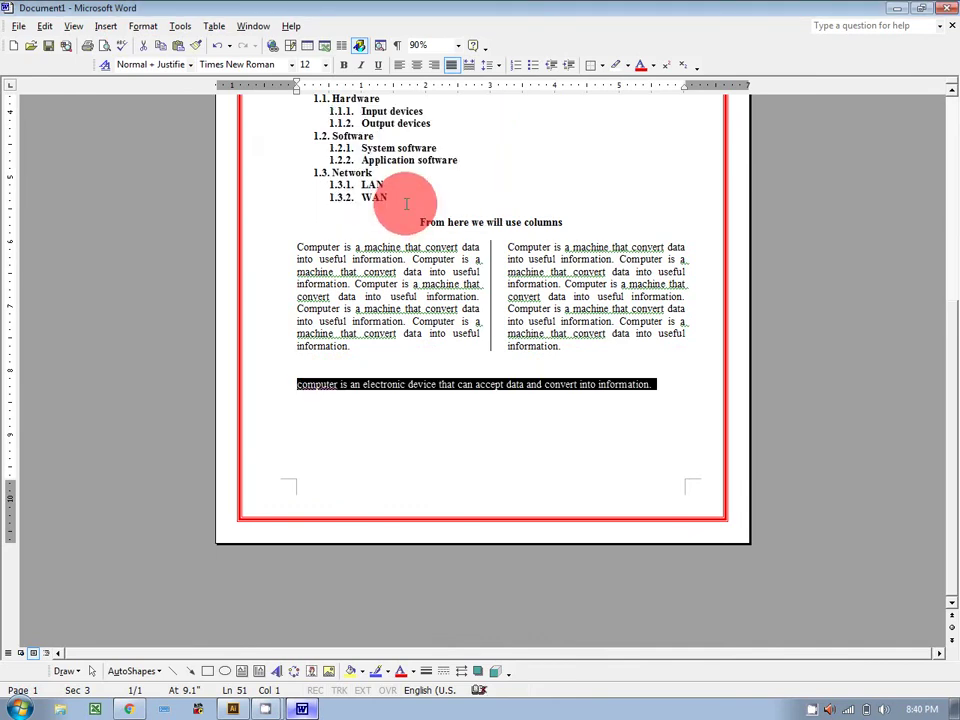
Step: Apply the tOGGLE cASE option to the selected lowercase sentence below the columns
{"action": "left_click", "coordinate": [102, 28]}
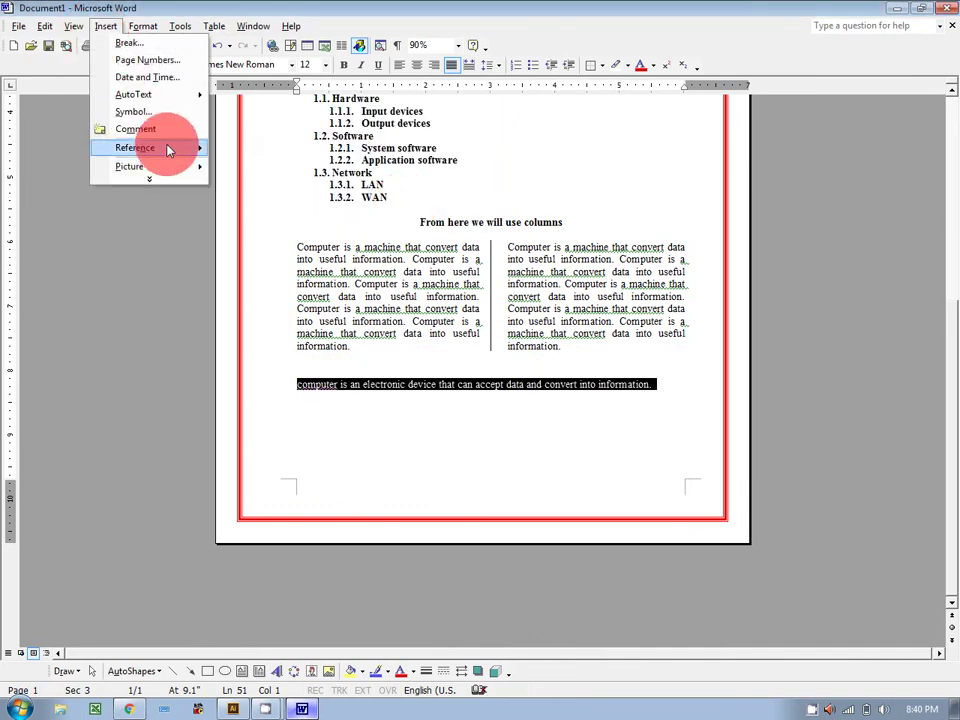
{"action": "mouse_move", "coordinate": [143, 27]}
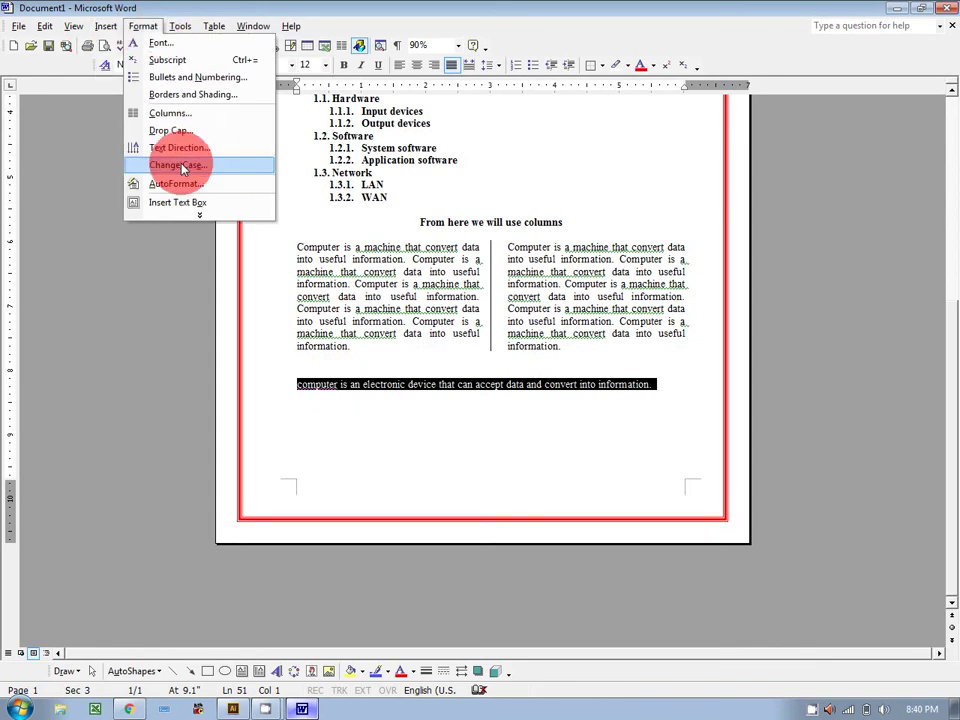
{"action": "left_click", "coordinate": [180, 165]}
{"action": "left_click", "coordinate": [355, 187]}
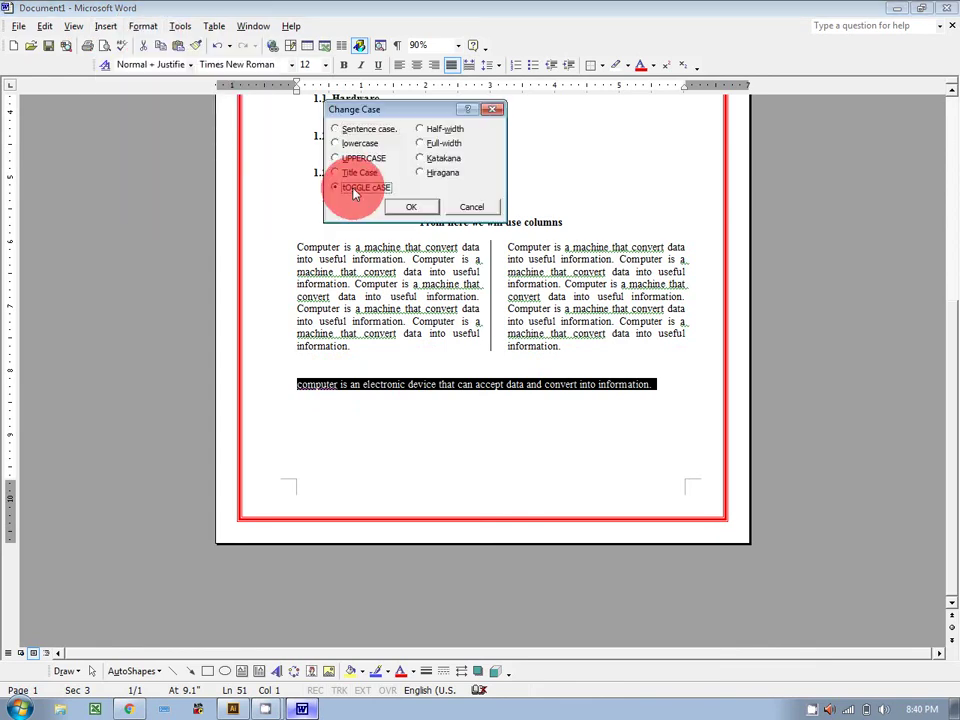
{"action": "left_click", "coordinate": [403, 208]}
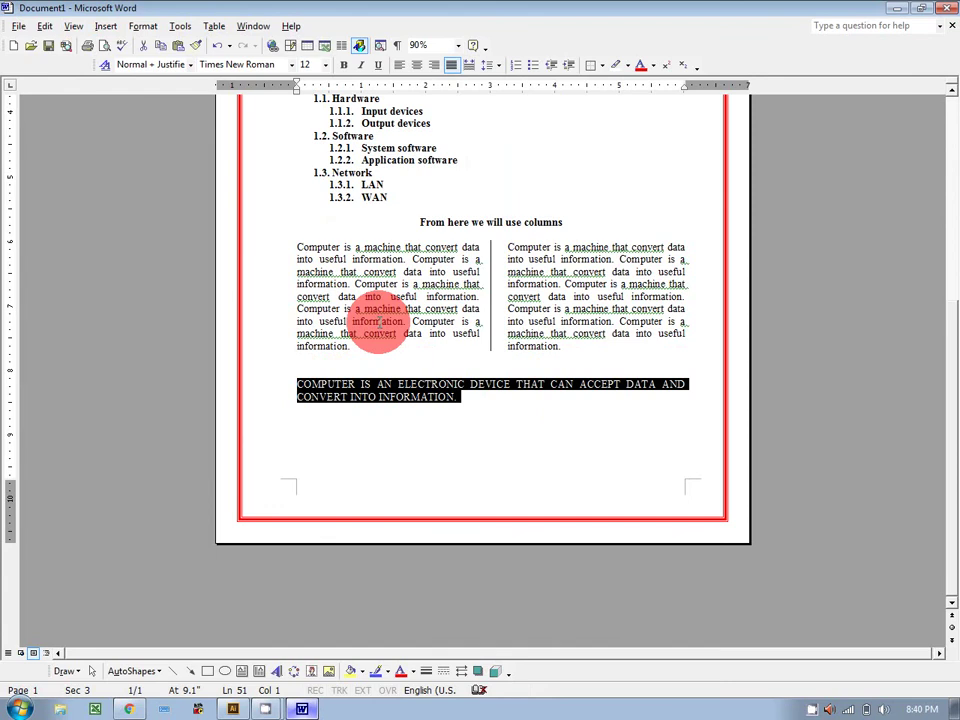
Step: Apply tOGGLE cASE a second time to the uppercase sentence below the columns and deselect it
{"action": "left_click", "coordinate": [141, 26]}
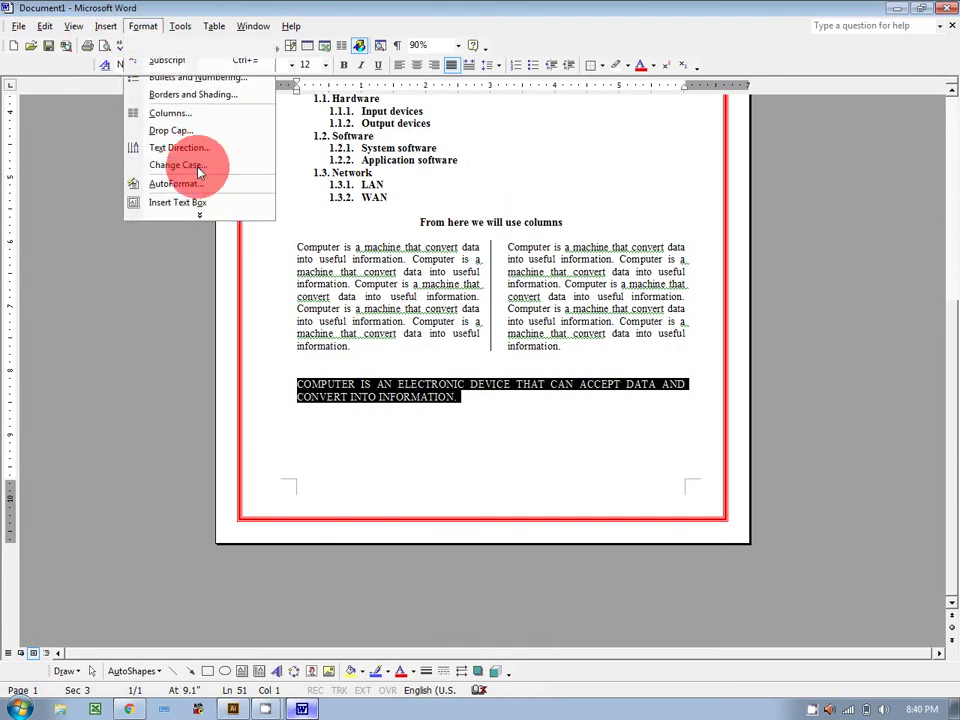
{"action": "left_click", "coordinate": [192, 165]}
{"action": "left_click", "coordinate": [360, 187]}
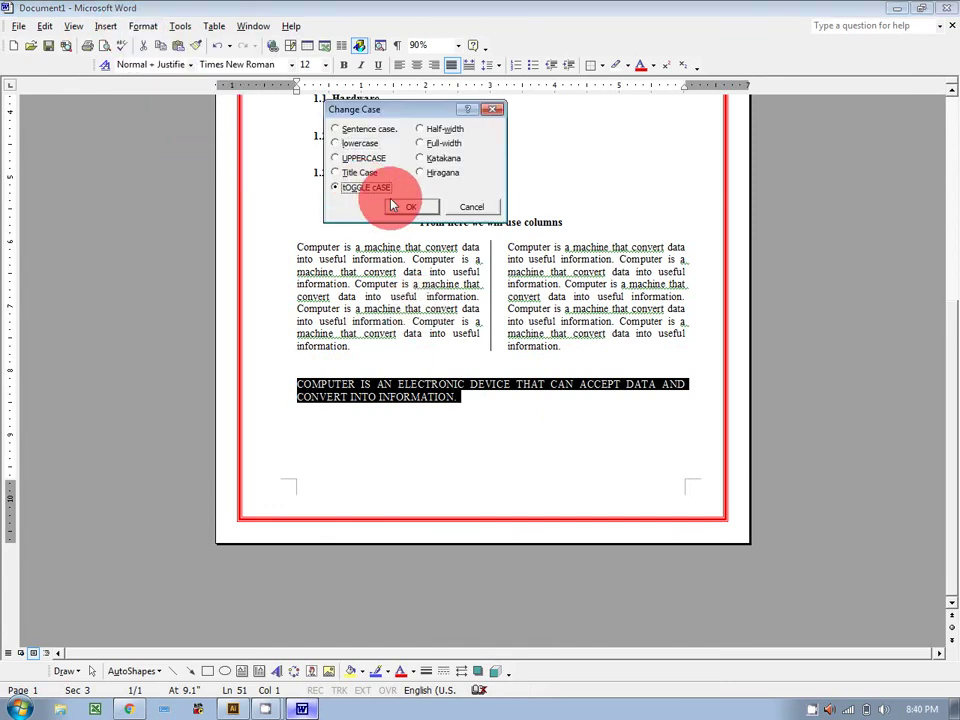
{"action": "left_click", "coordinate": [396, 208]}
{"action": "left_click", "coordinate": [446, 350]}
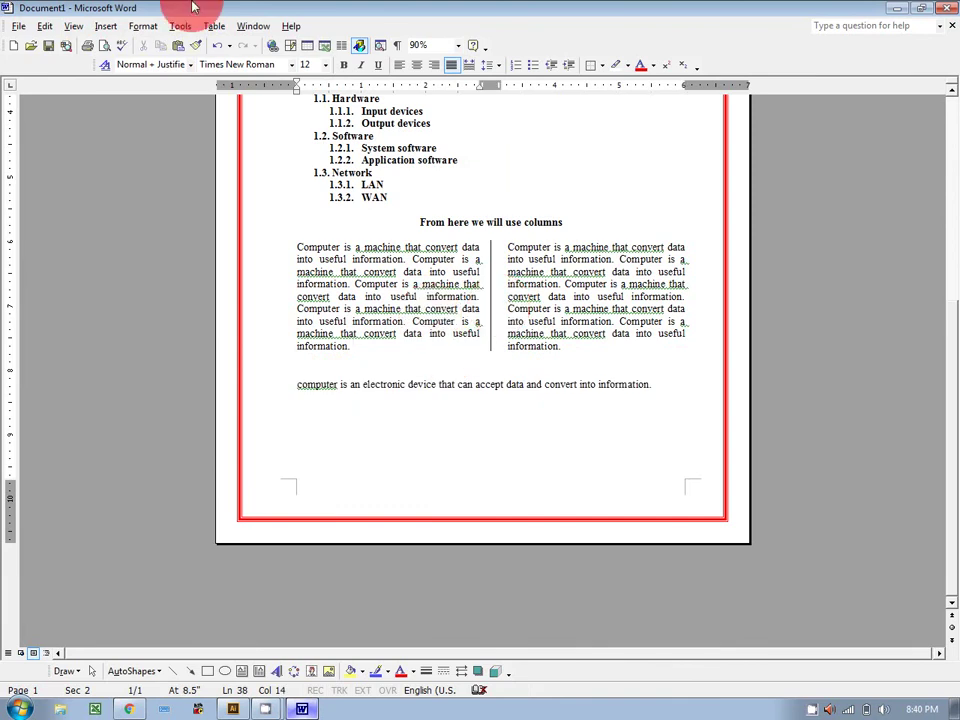
{"action": "left_click", "coordinate": [142, 26]}
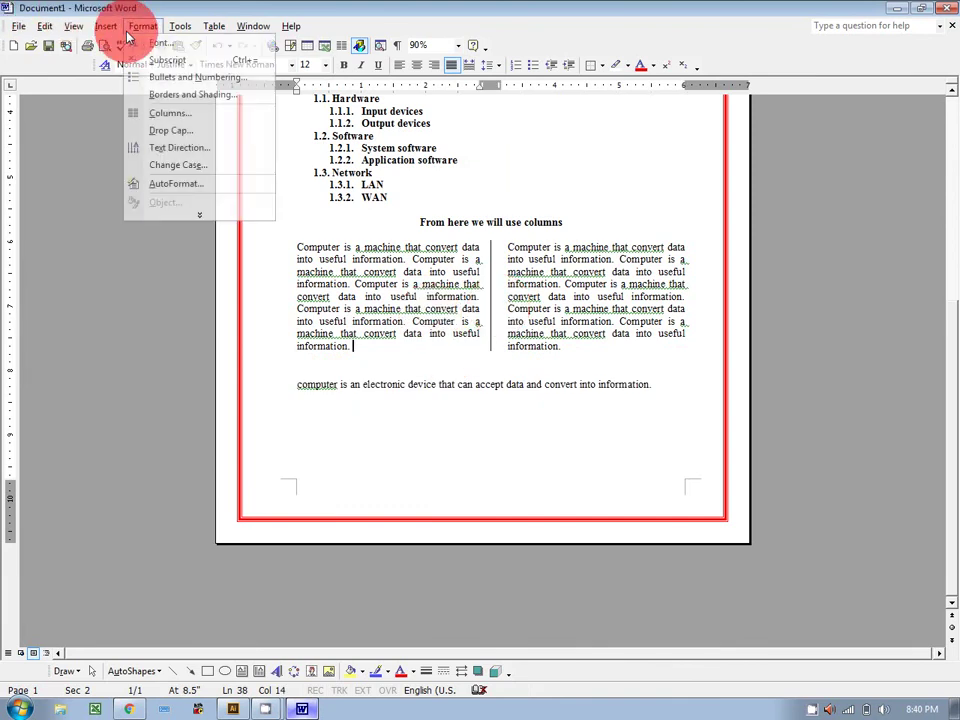
{"action": "left_click", "coordinate": [199, 218]}
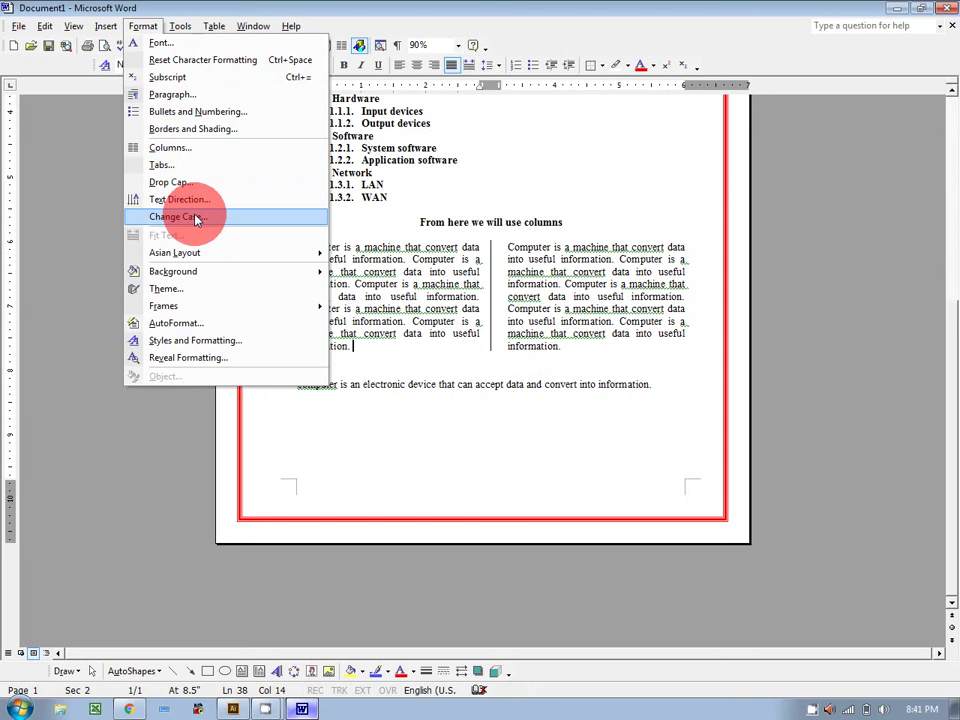
{"action": "left_click", "coordinate": [210, 30]}
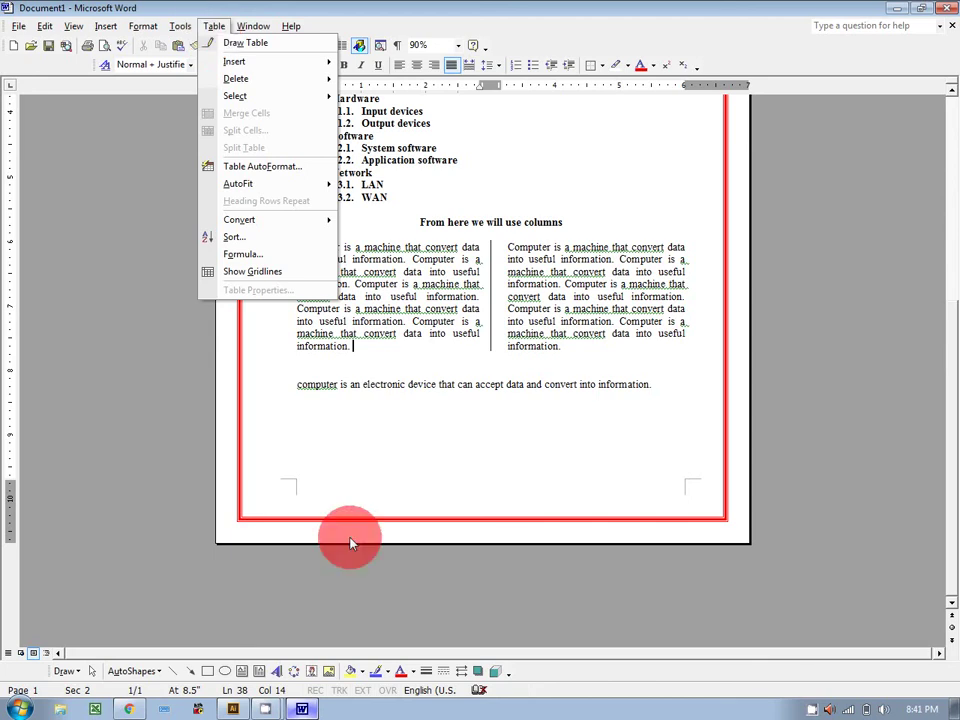
{"action": "left_click", "coordinate": [810, 709]}
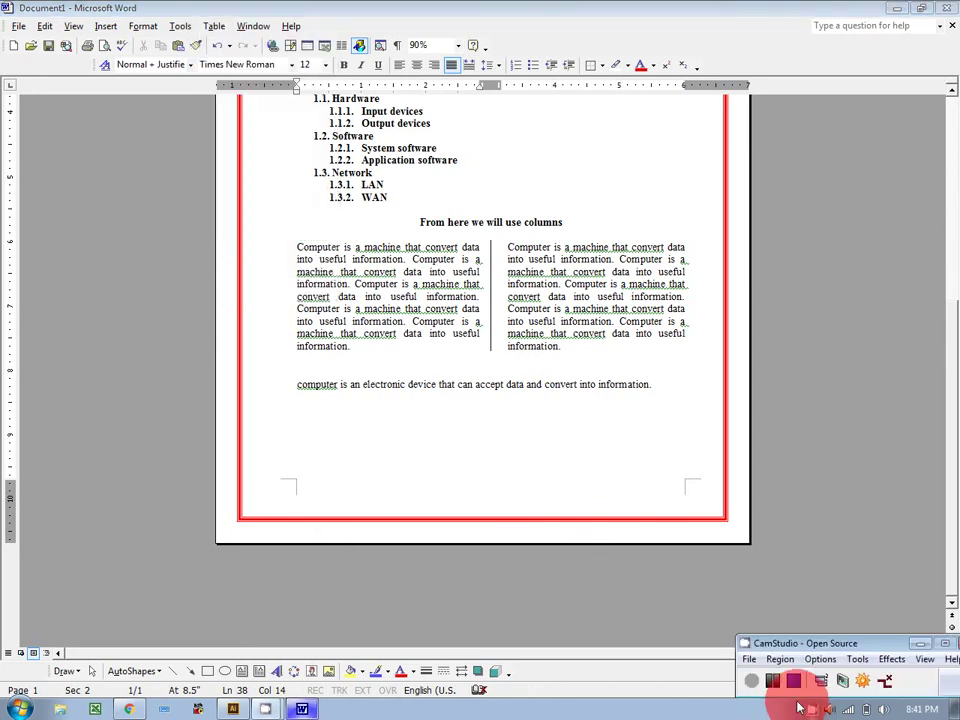